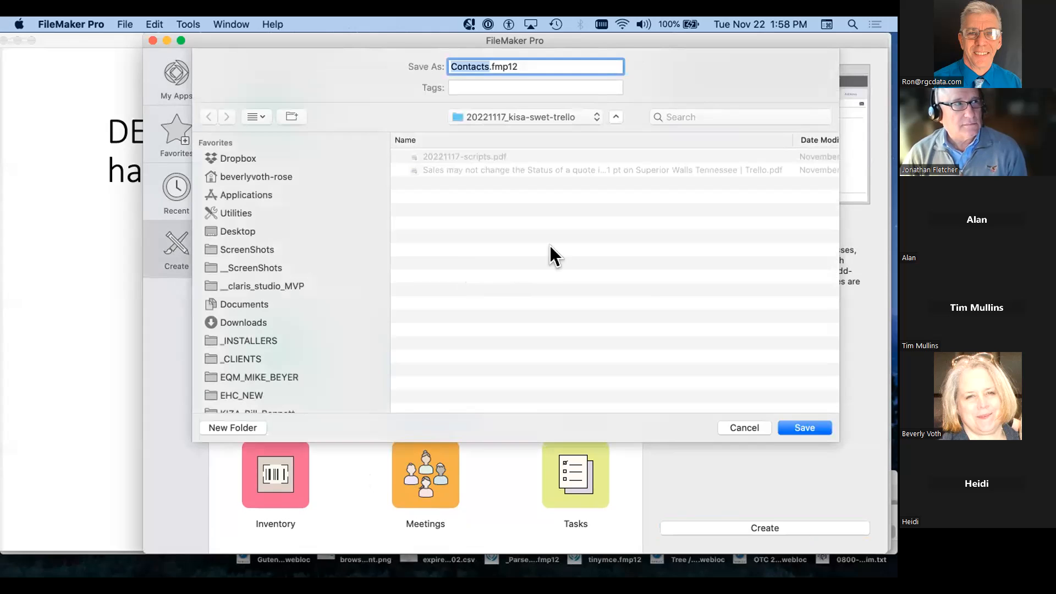
Step: Save the Contacts database into the _20221122_1200-kyana-ug-studio-bev folder
left_click(470, 117)
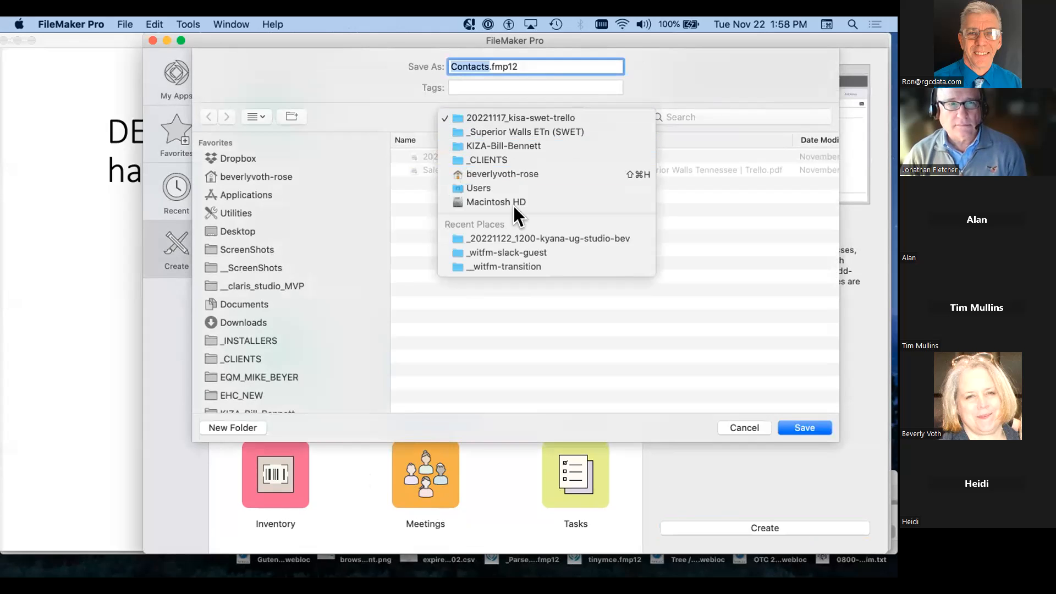
left_click(516, 239)
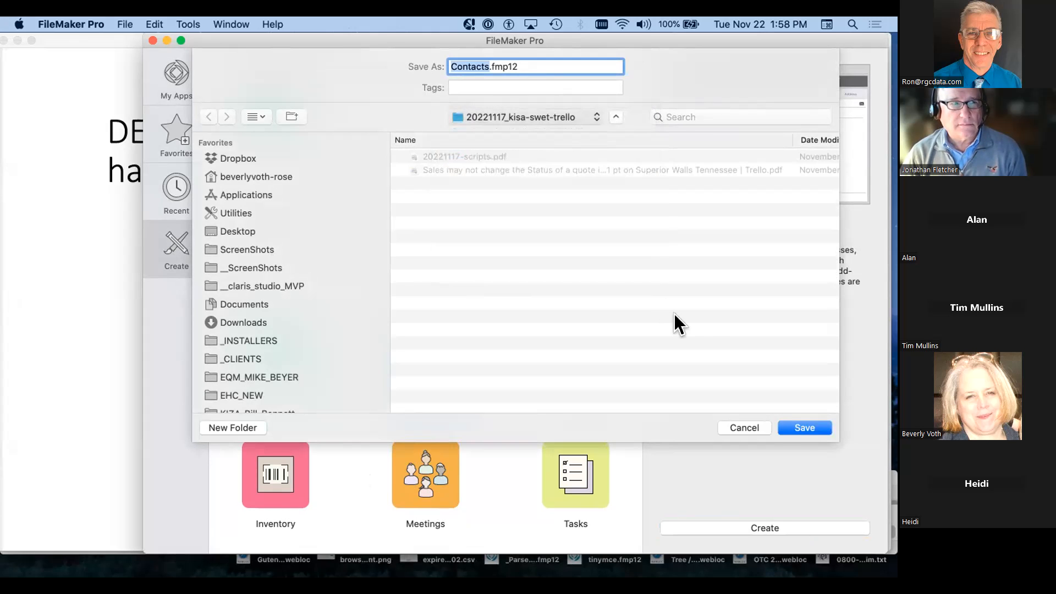
left_click(803, 425)
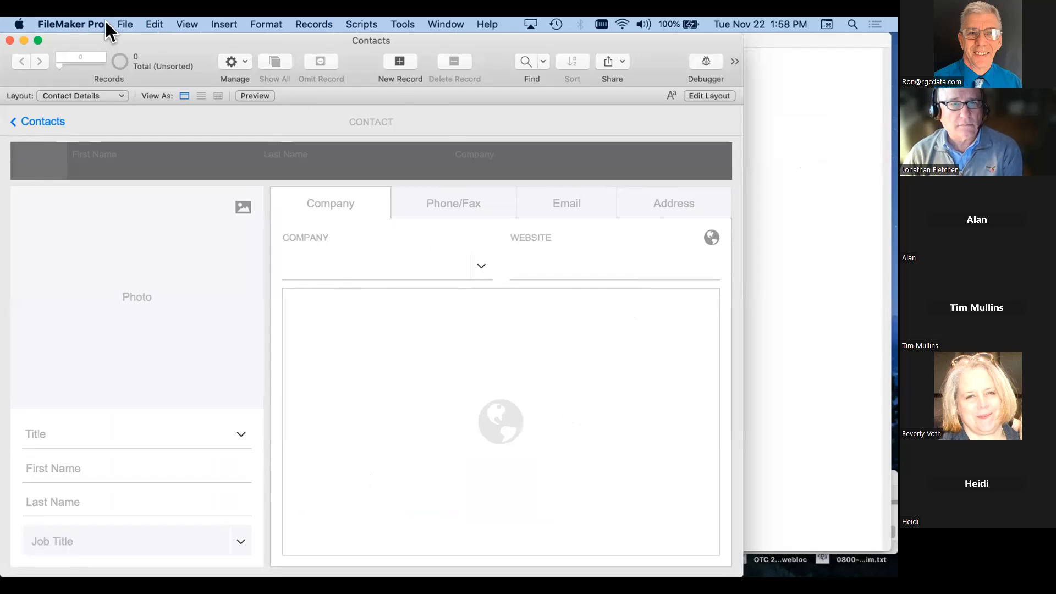
Step: Open Manage Security for Contacts and select the [Guest] account
left_click(123, 25)
mouse_move(133, 155)
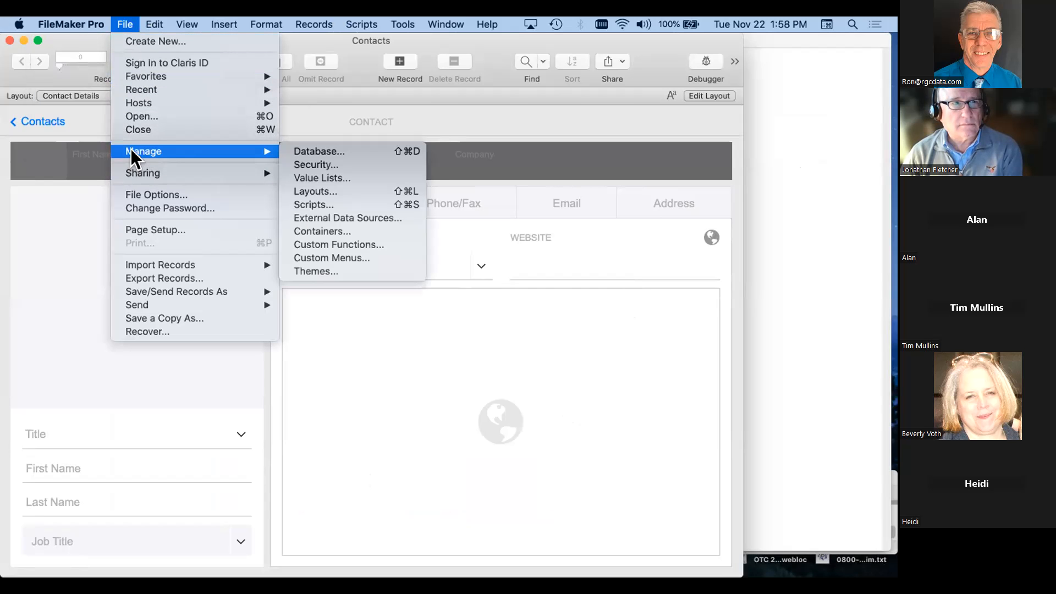
left_click(316, 164)
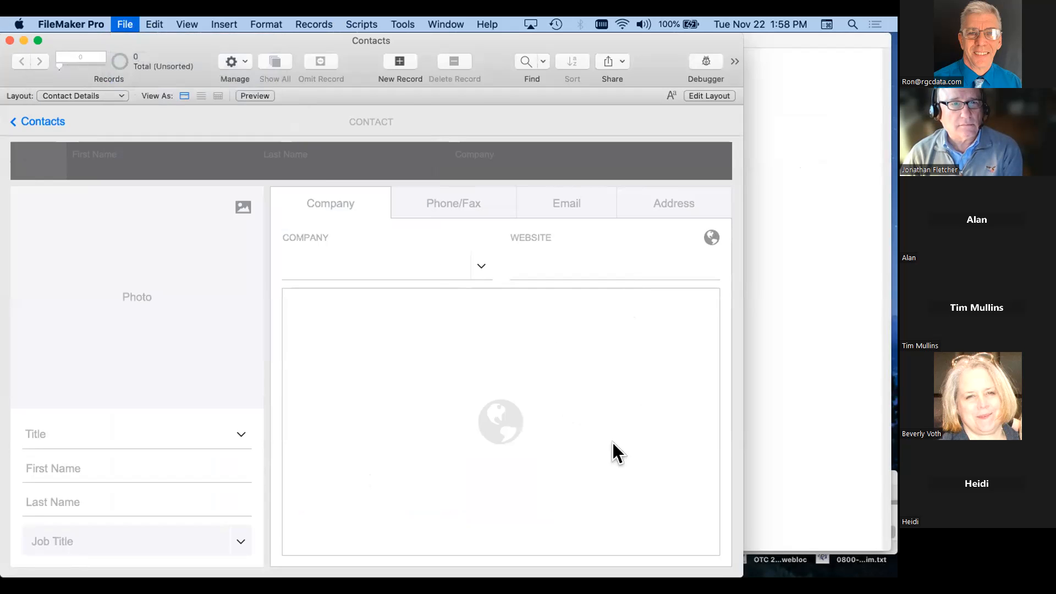
left_click(255, 102)
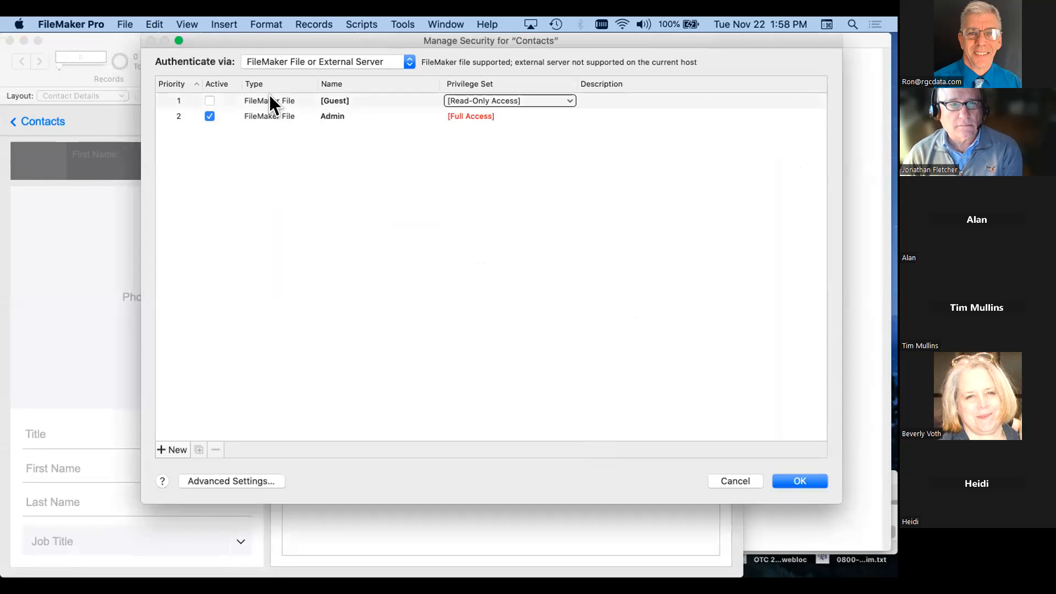
Step: Inspect the Admin account and its authentication options without changing them
left_click(306, 118)
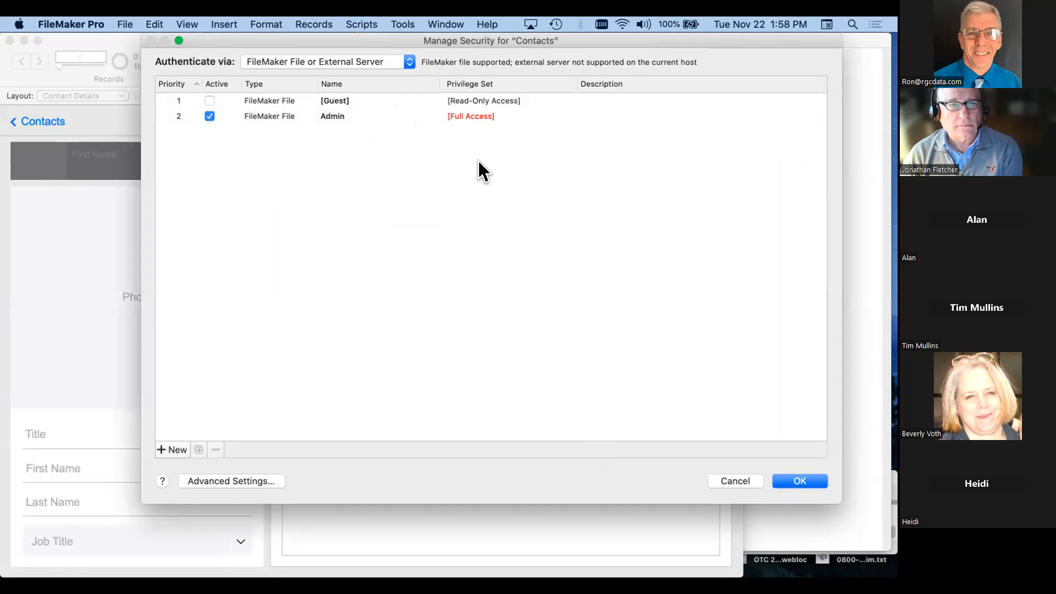
left_click(358, 57)
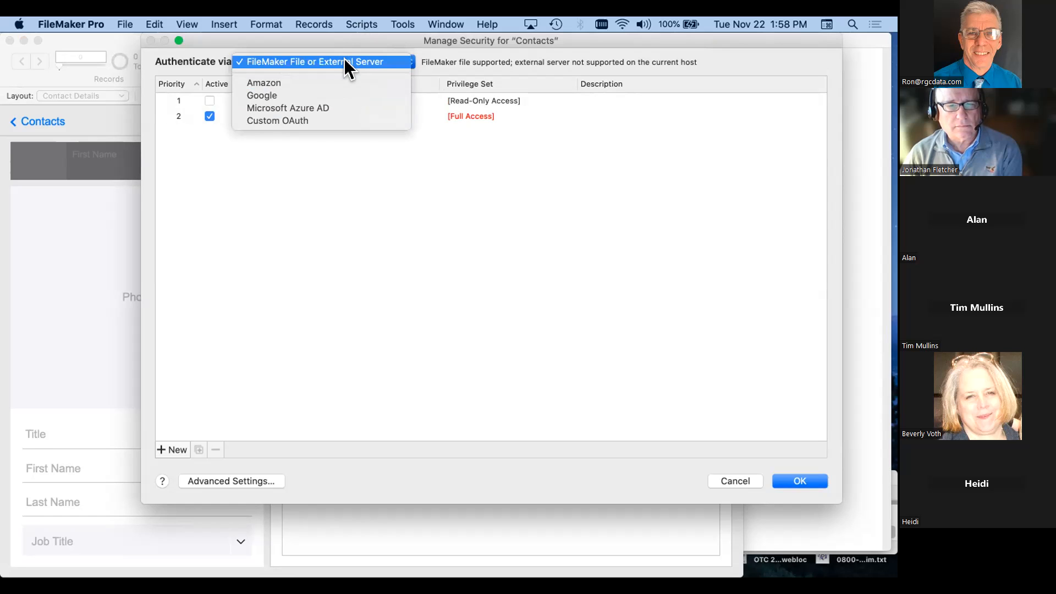
left_click(368, 217)
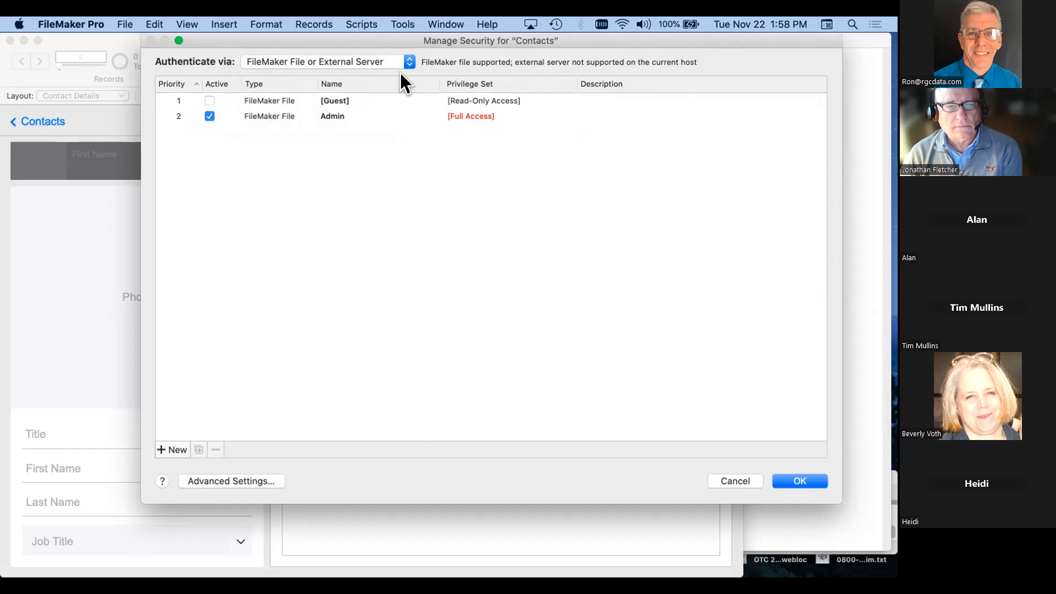
left_click(414, 23)
left_click(254, 409)
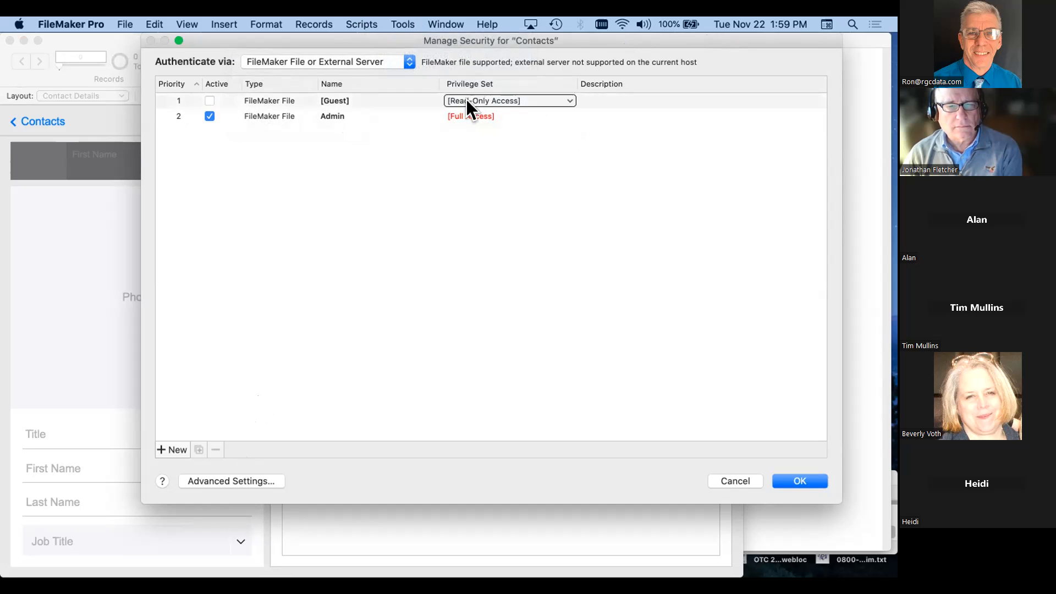
Step: Check the Guest account's privilege set choices, then open Advanced Settings
left_click(487, 101)
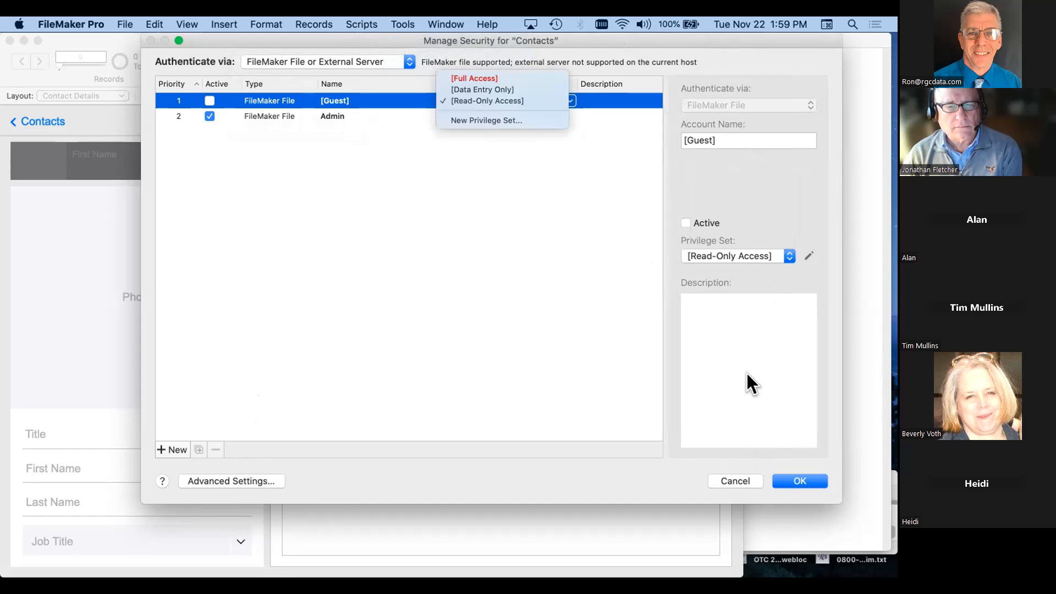
left_click(259, 477)
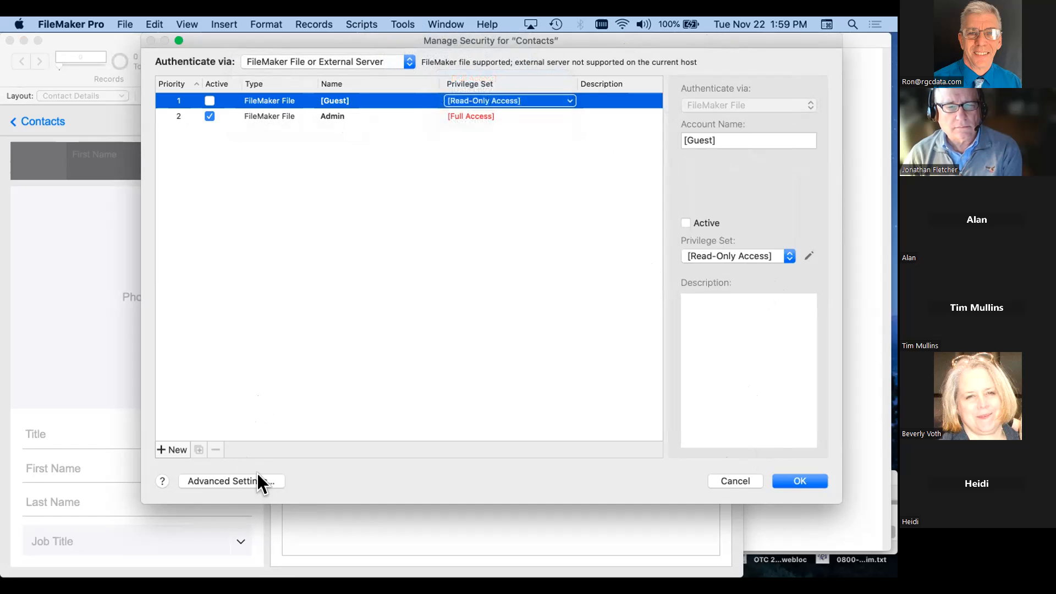
left_click(256, 474)
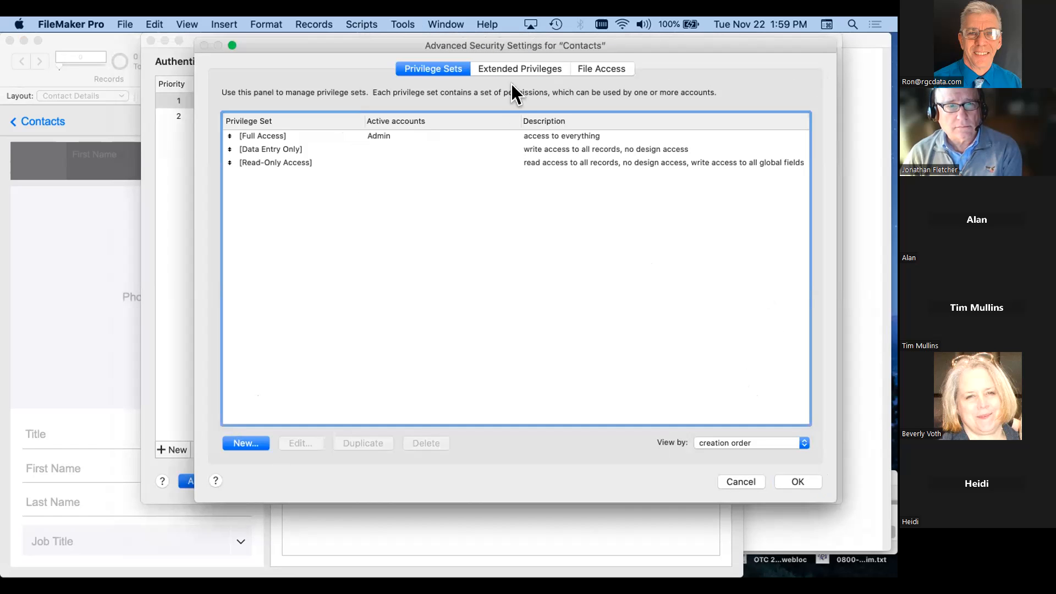
Step: Browse the fmxdbc, re-authentication and fmphp extended privileges and the File Access tab
left_click(509, 68)
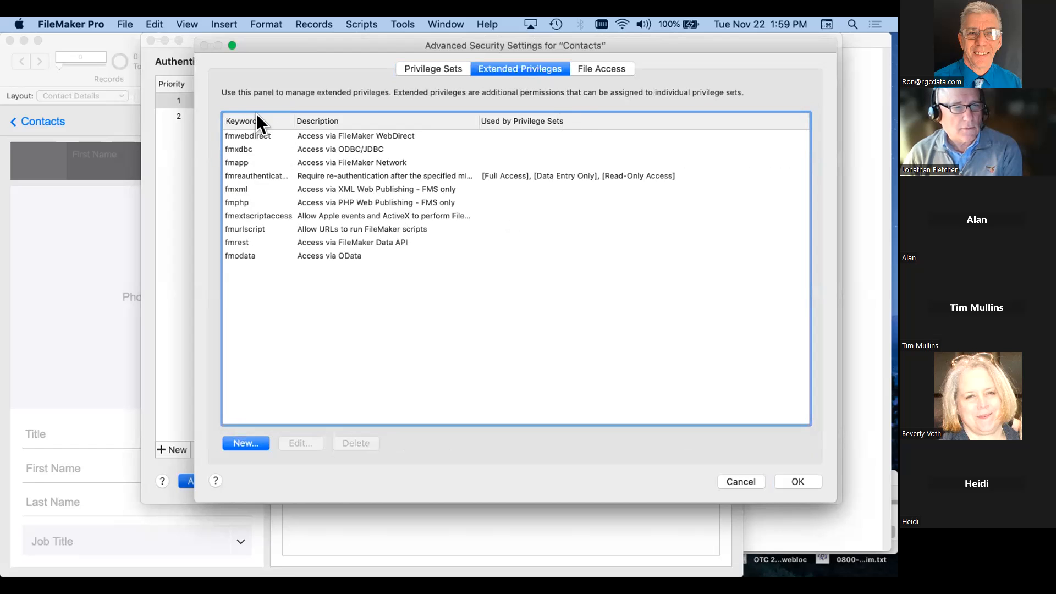
left_click(230, 149)
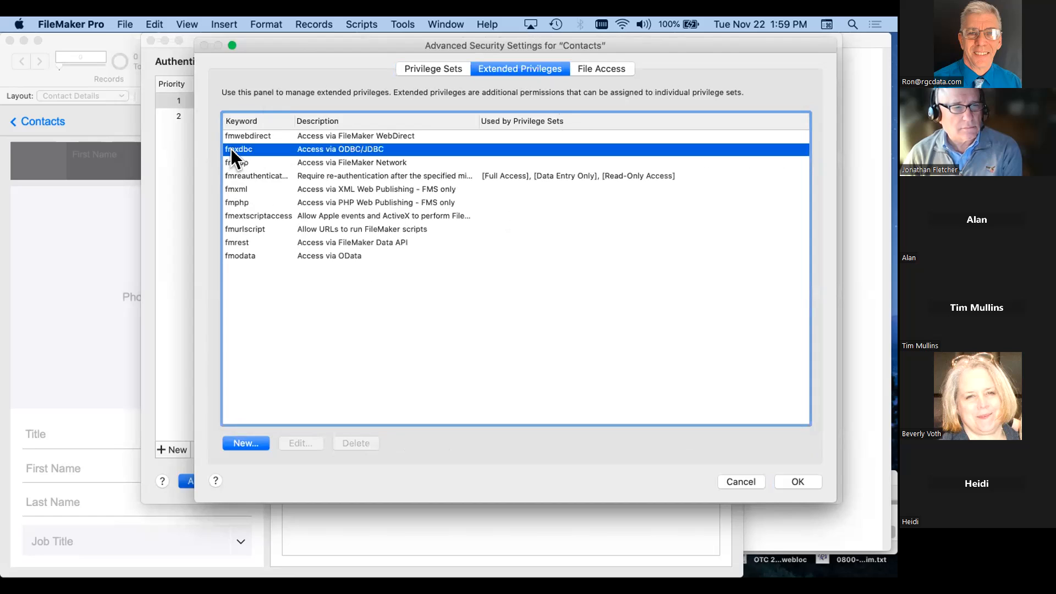
left_click(253, 173)
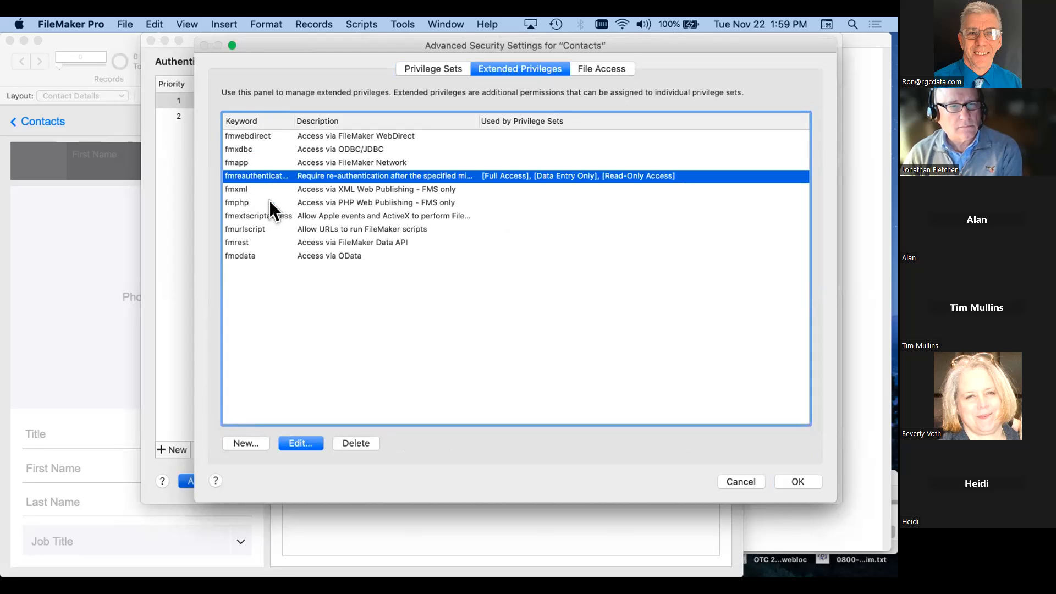
left_click(289, 202)
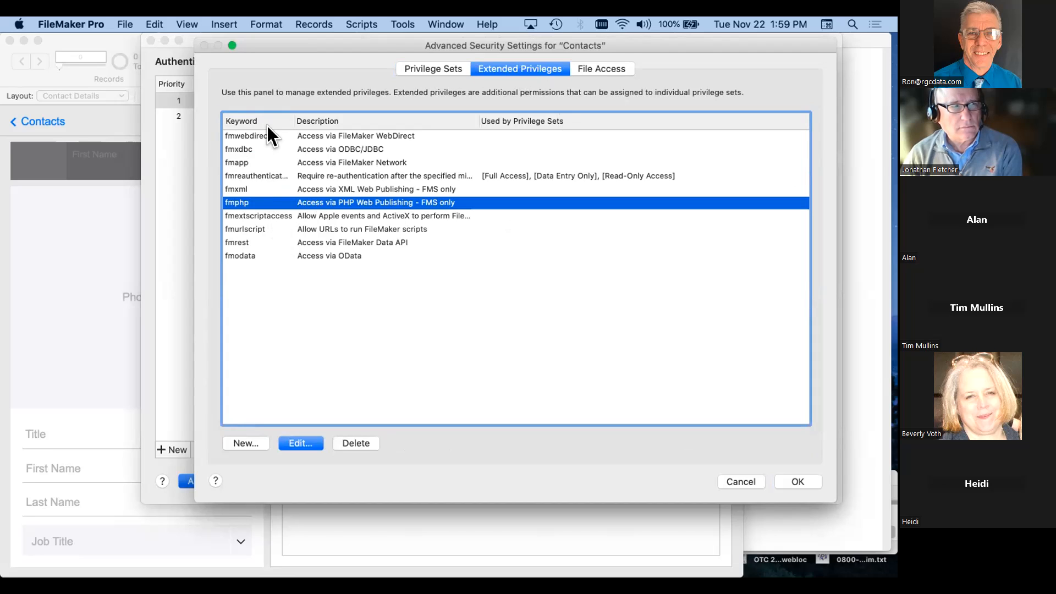
left_click(603, 65)
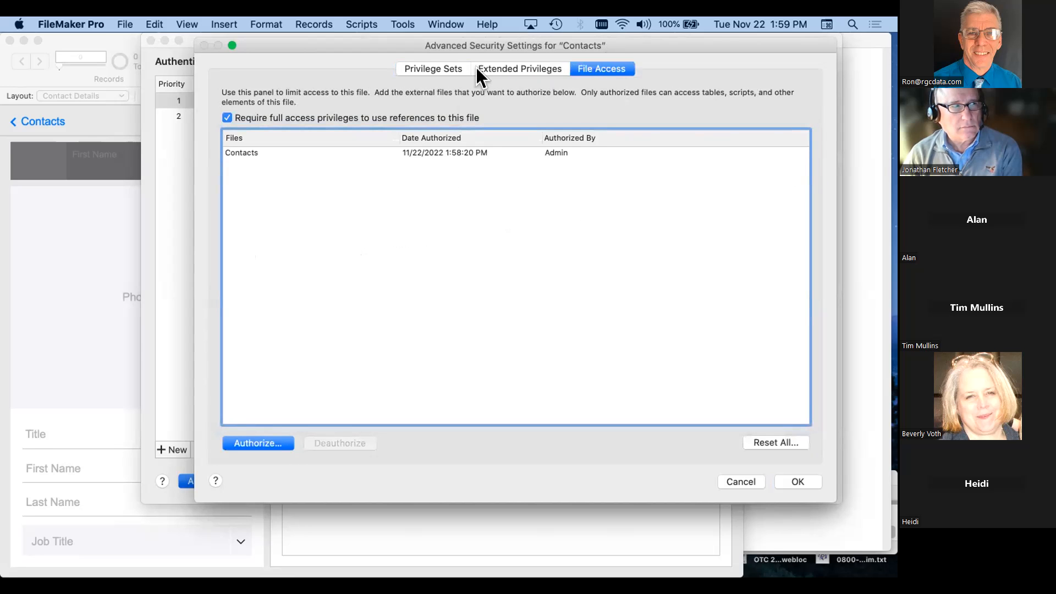
left_click(432, 64)
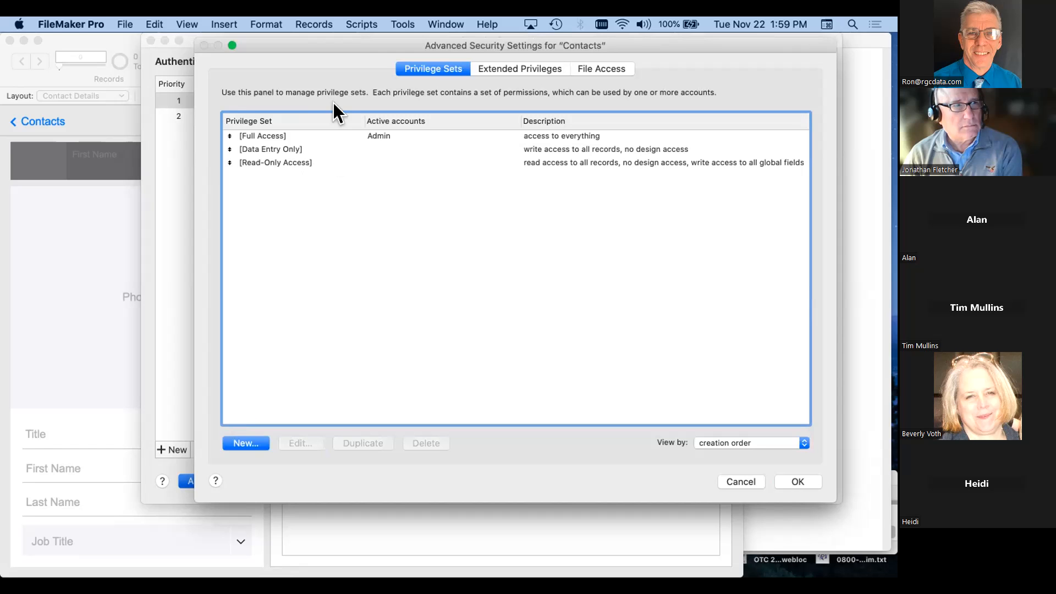
Step: Accept both security dialogs and allow Full Access accounts without passwords
left_click_drag(321, 43, 270, 130)
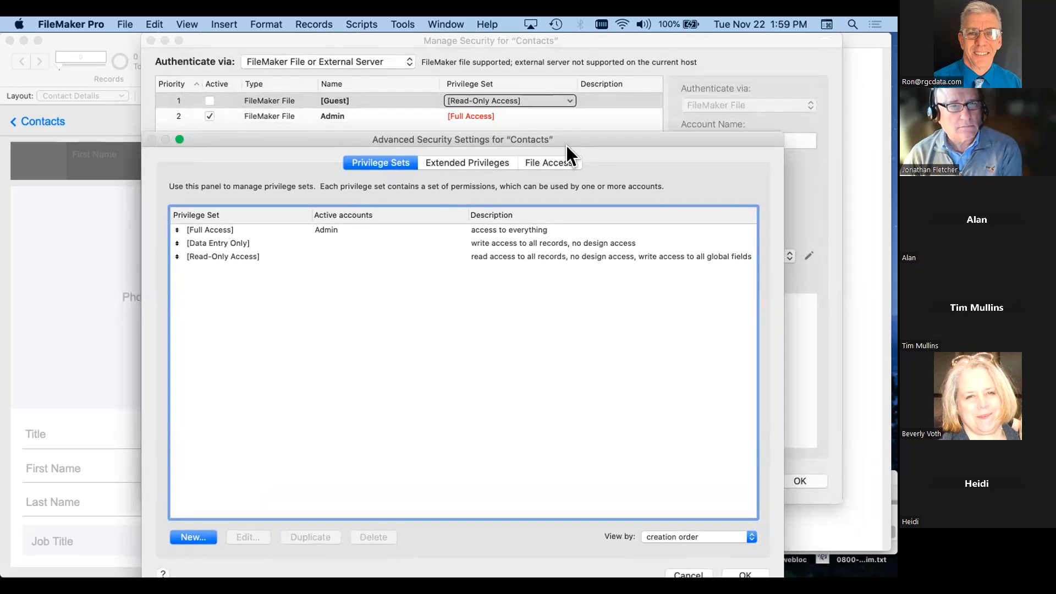
left_click_drag(567, 136, 547, 55)
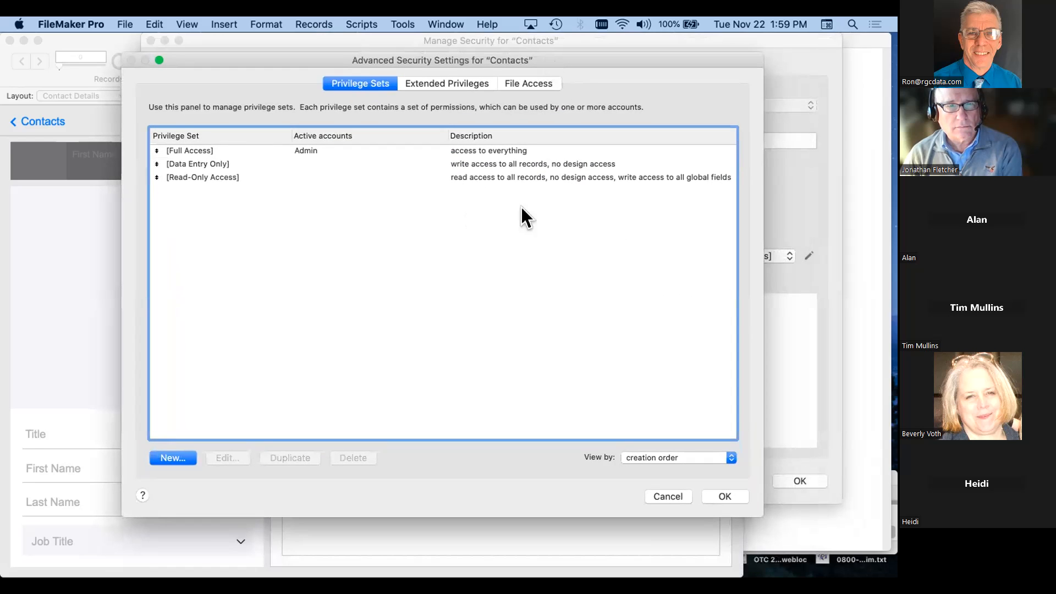
left_click(725, 498)
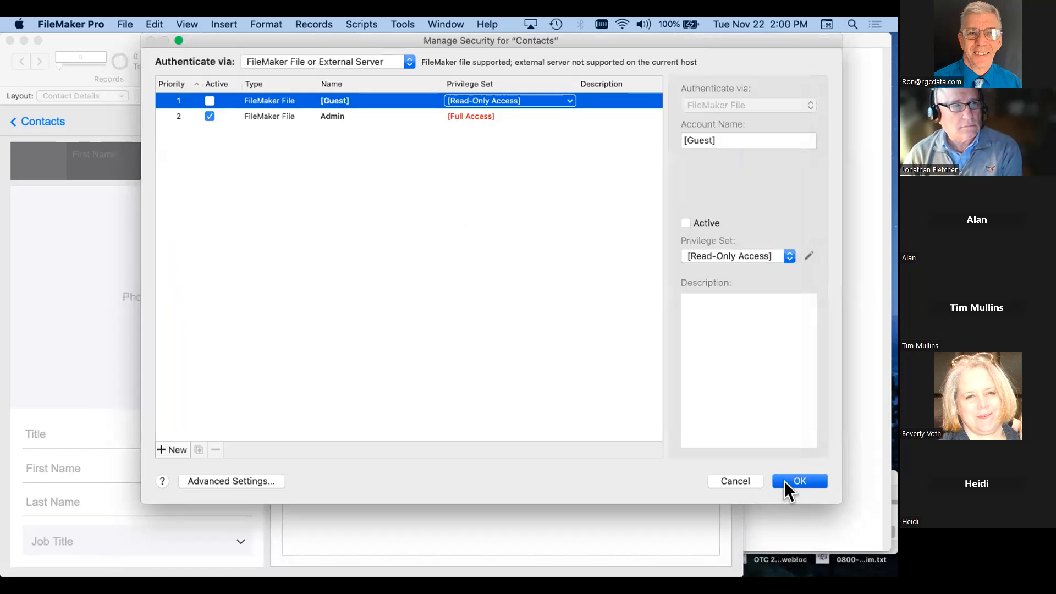
left_click(787, 485)
left_click(363, 165)
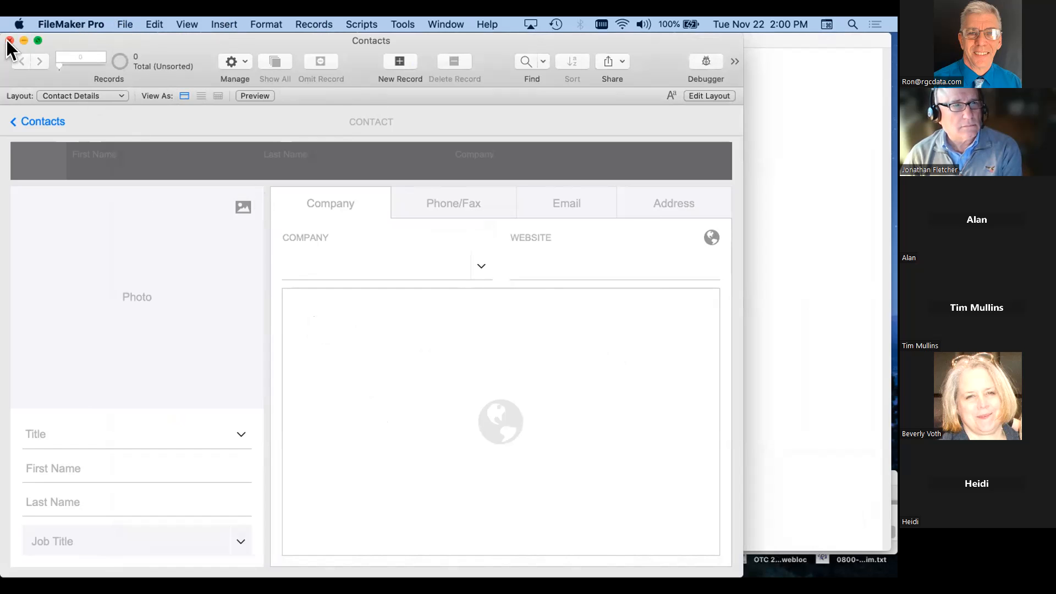
Step: Quit FileMaker Pro and drop Contacts.fmp12 from the project folder onto Claris Pro
left_click(55, 22)
left_click(58, 149)
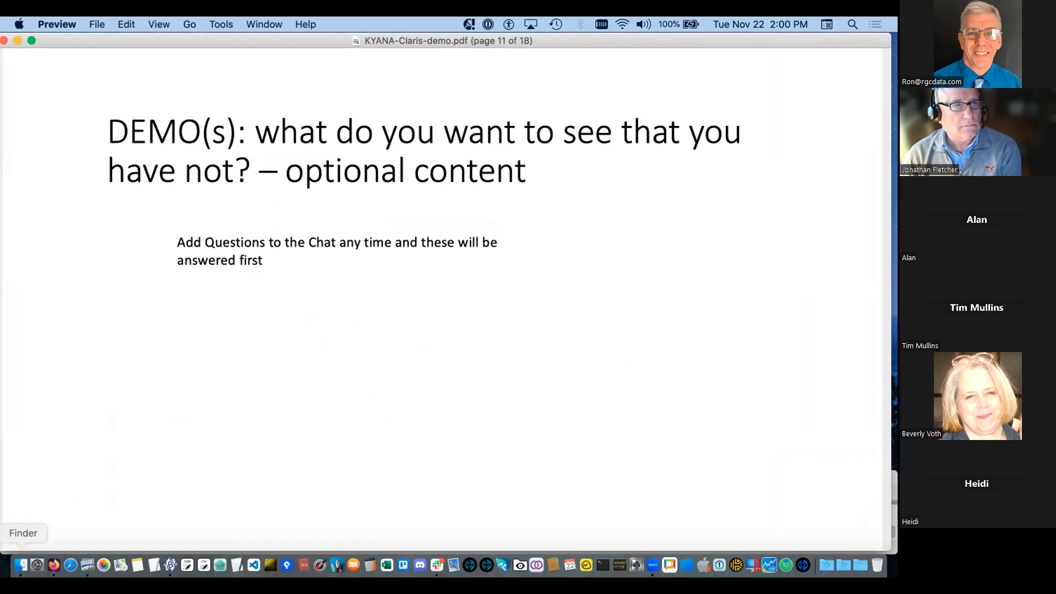
left_click(21, 565)
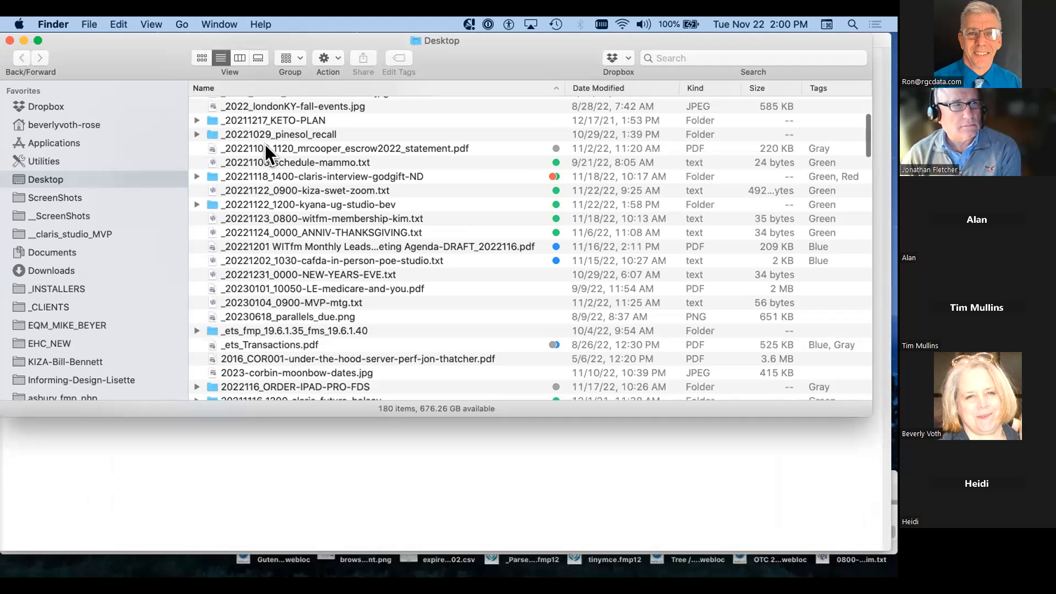
double_click(358, 202)
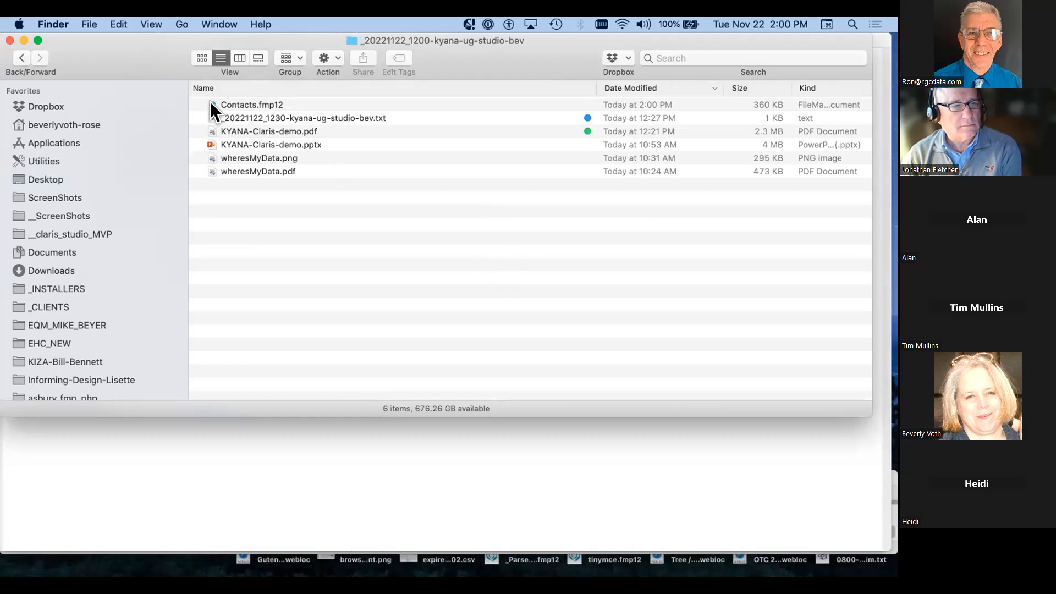
left_click_drag(213, 104, 806, 567)
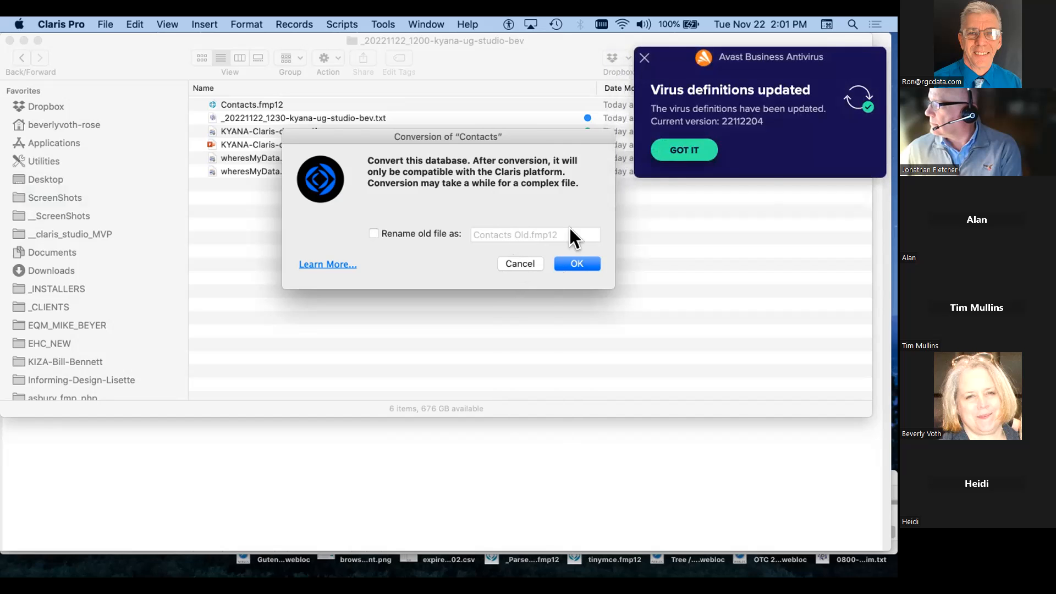
Step: Convert the database and save Contacts.claris in the _20221122_1200-kyana-ug-studio-bev folder
left_click(645, 56)
left_click(569, 257)
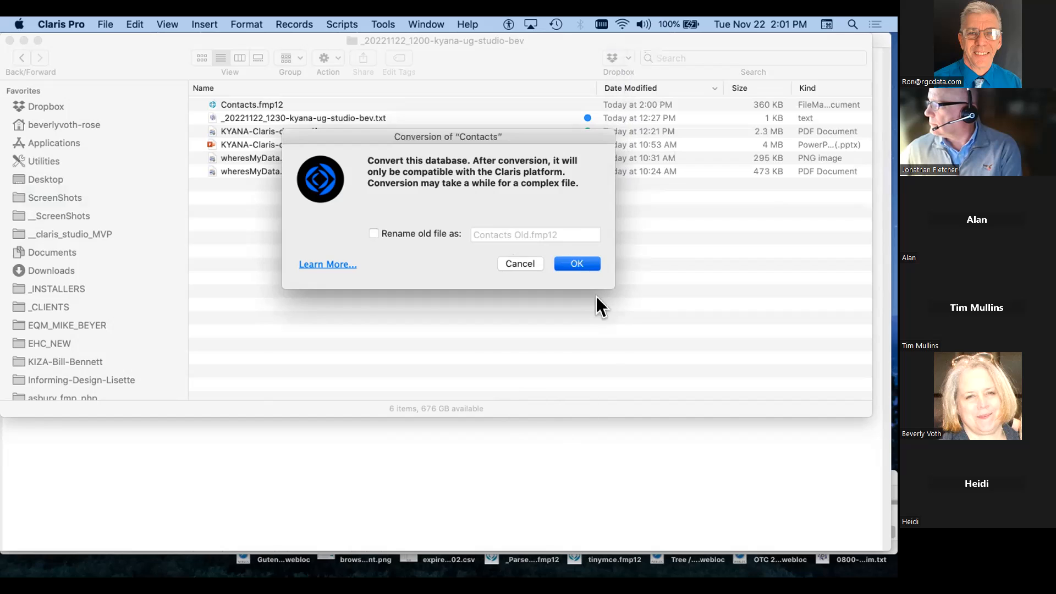
left_click(573, 261)
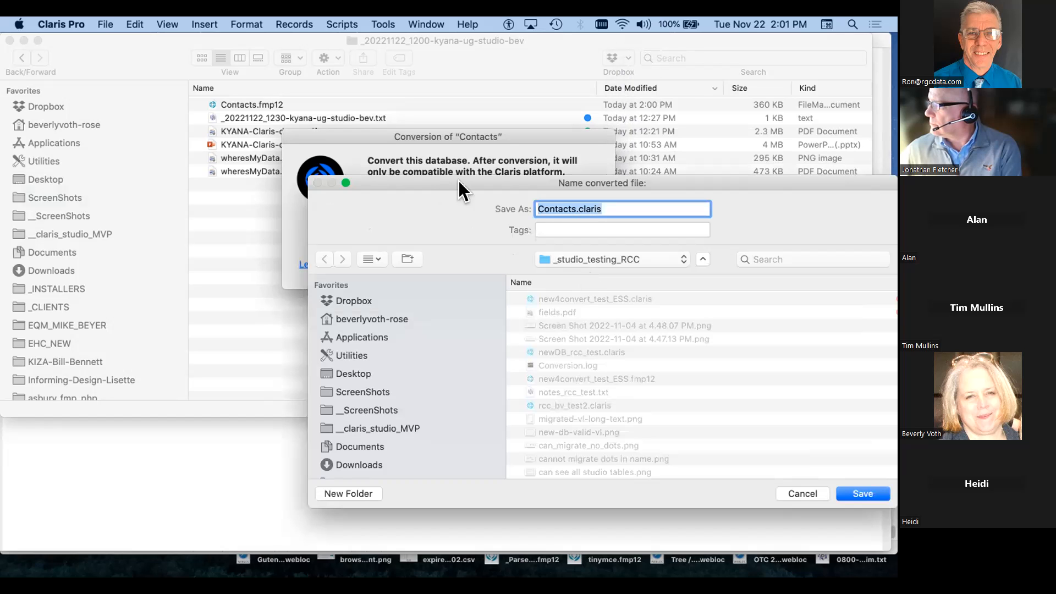
left_click_drag(480, 177, 319, 165)
left_click(401, 238)
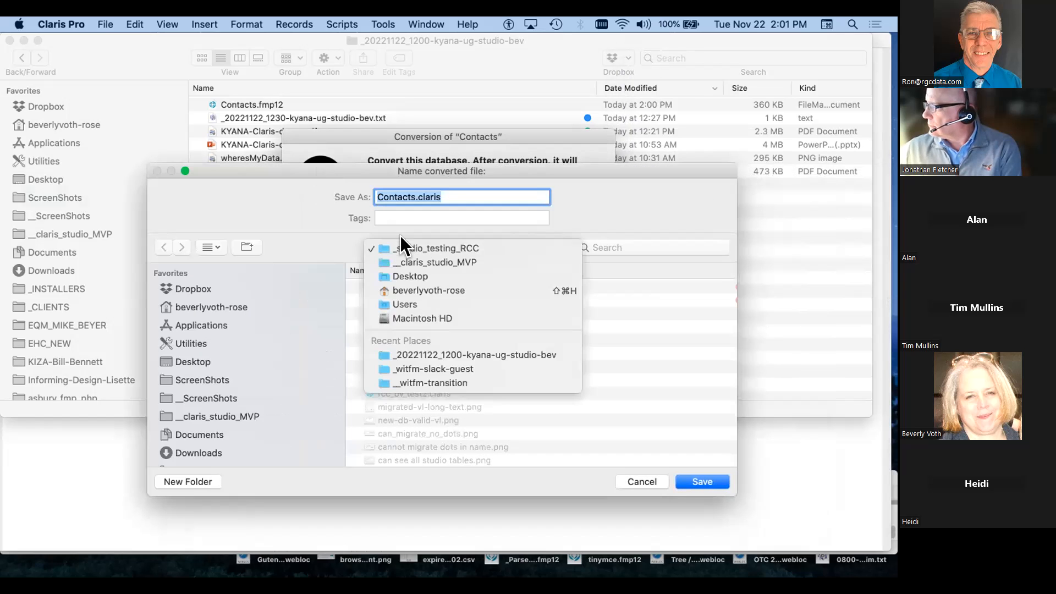
left_click(448, 356)
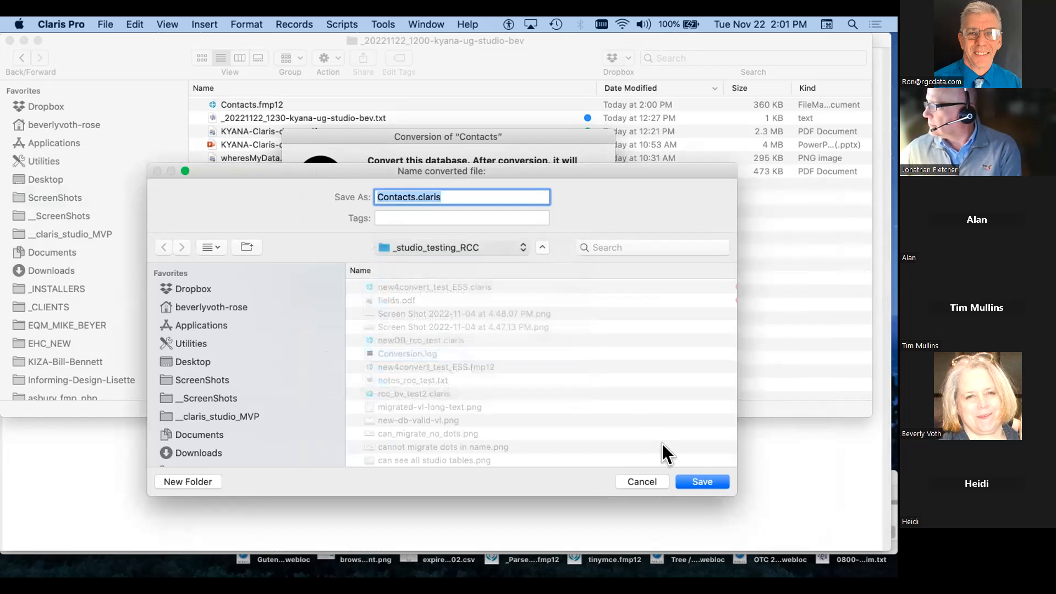
left_click(702, 482)
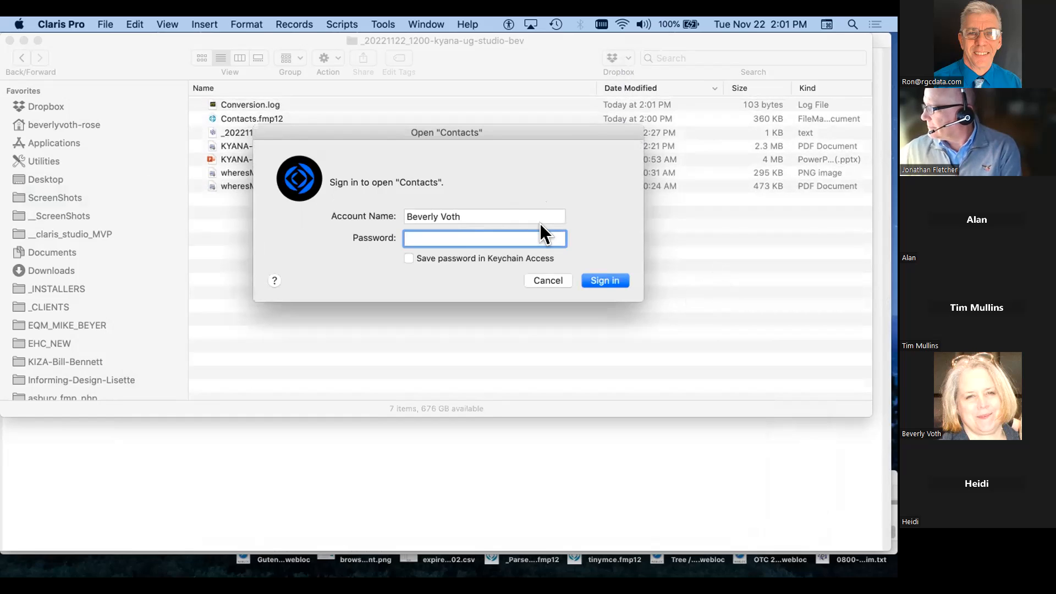
Step: Sign in with account name admin to open Contacts
left_click(504, 212)
key("alt+shift+Left")
key("alt+shift+Left")
type("a")
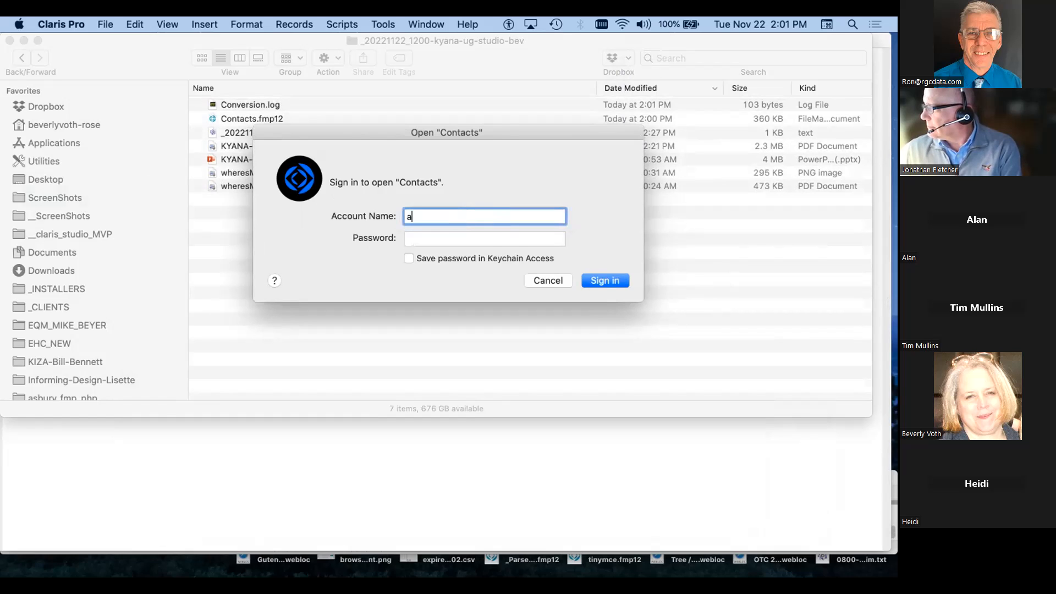
type("dmin")
left_click(600, 275)
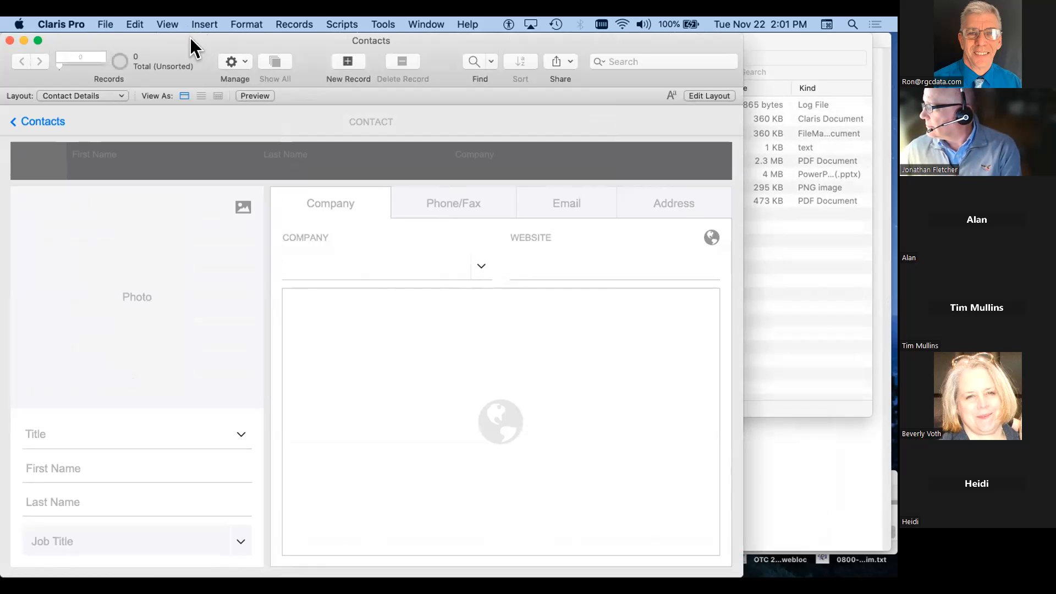
Step: View the File Options for Contacts and close them unchanged
left_click(64, 23)
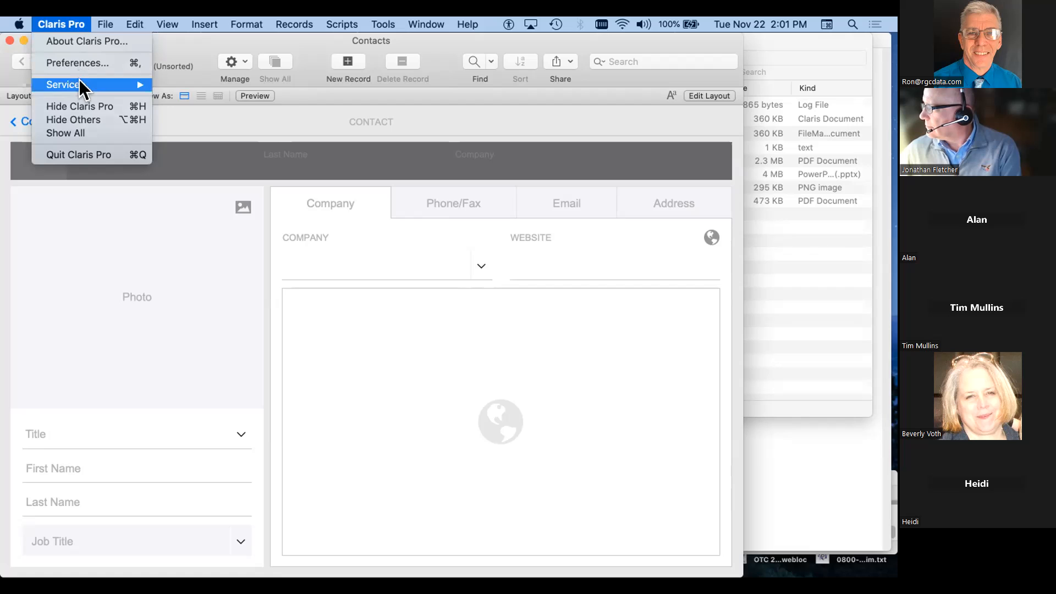
mouse_move(100, 21)
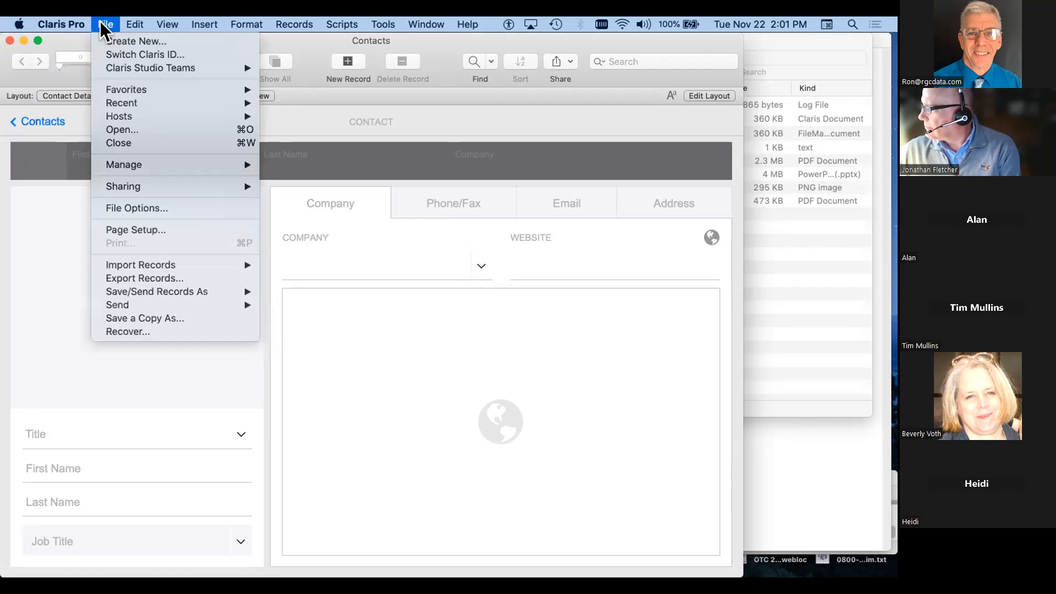
mouse_move(143, 181)
left_click(144, 205)
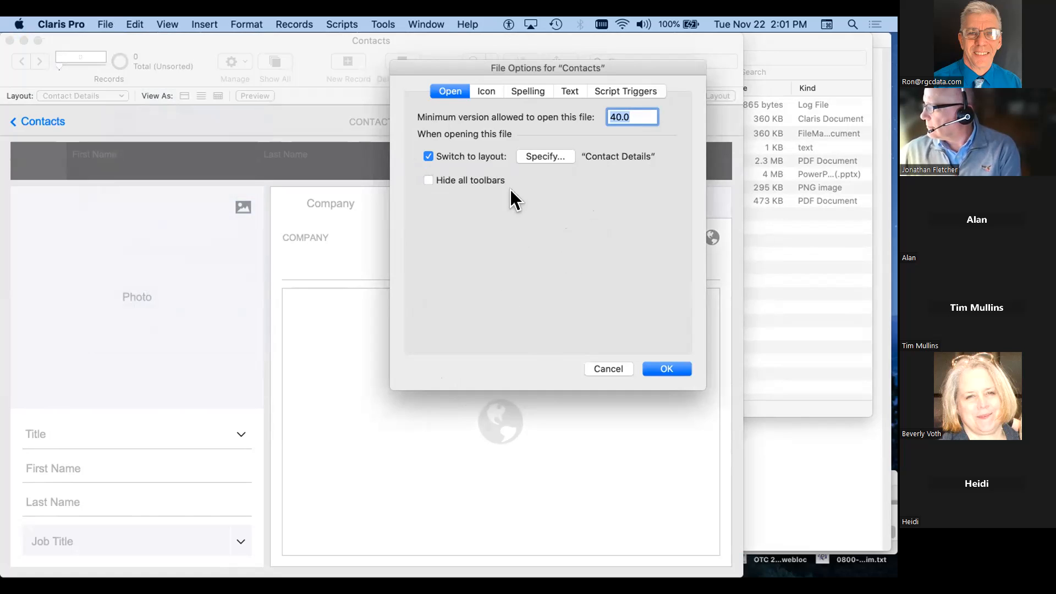
left_click(606, 369)
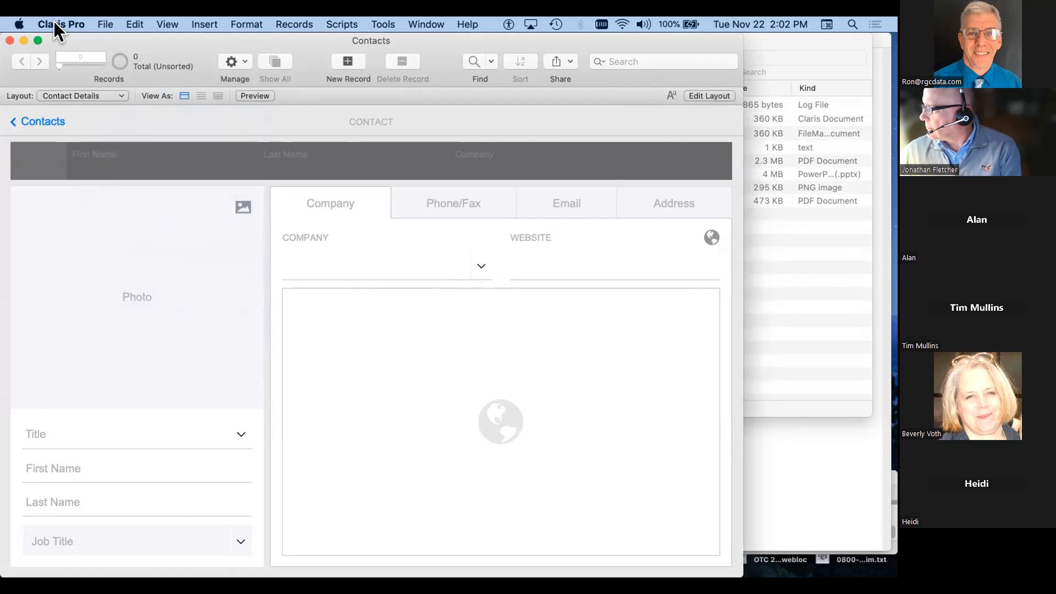
left_click(54, 21)
left_click(68, 35)
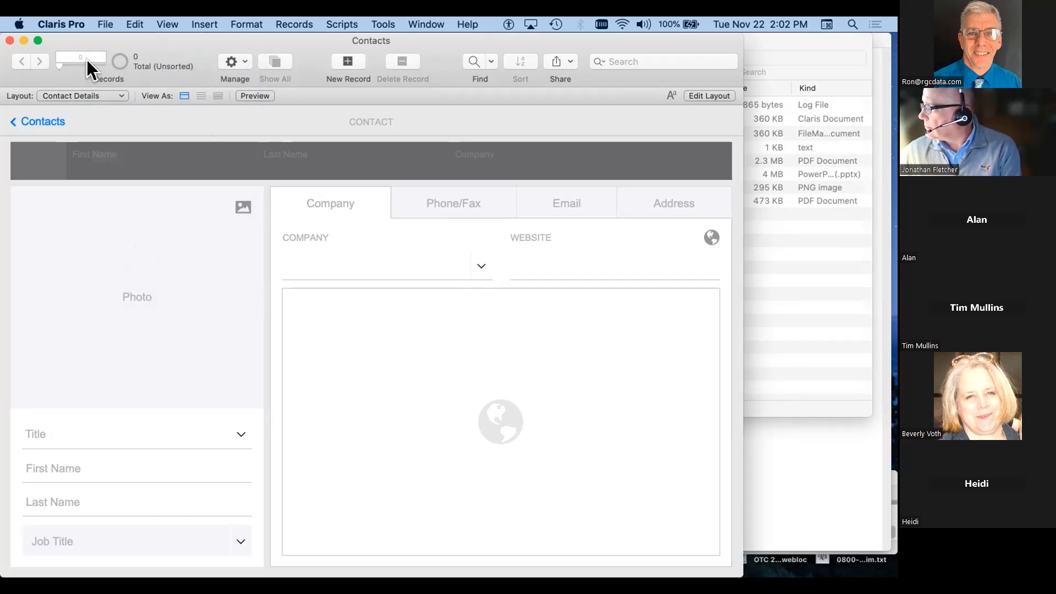
Step: Look at the Manage Database fields and close it without changes
left_click(65, 21)
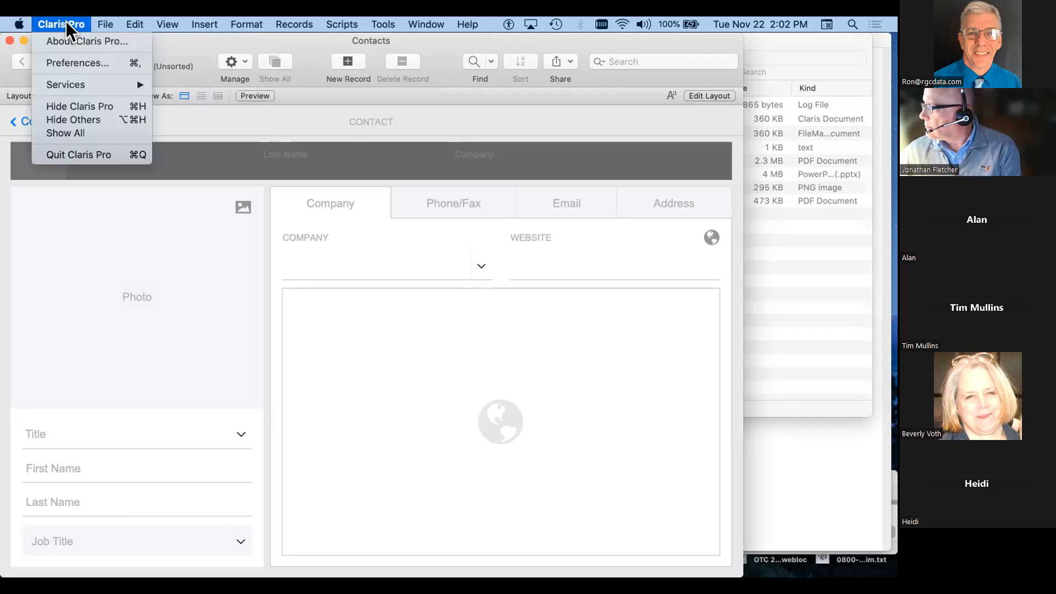
mouse_move(114, 91)
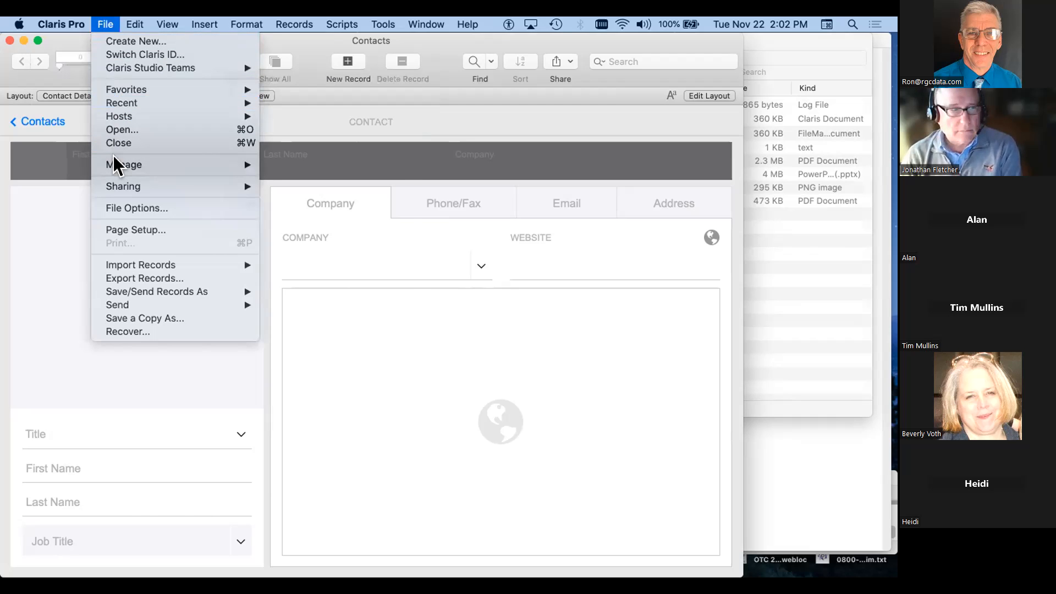
mouse_move(117, 164)
left_click(319, 164)
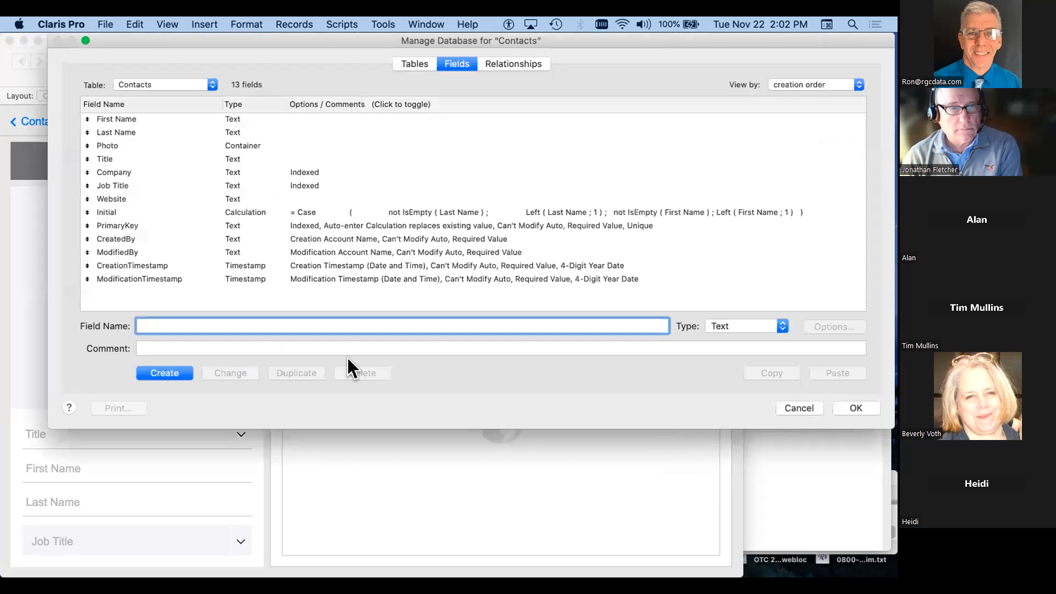
left_click(796, 406)
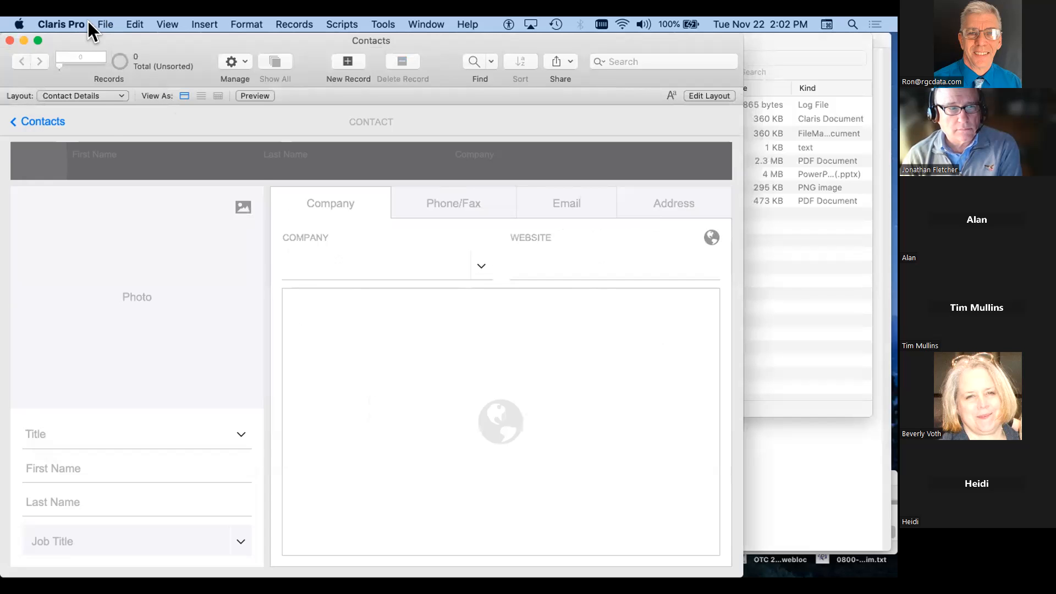
Step: Open the Manage Security settings for Contacts
left_click(98, 22)
mouse_move(118, 167)
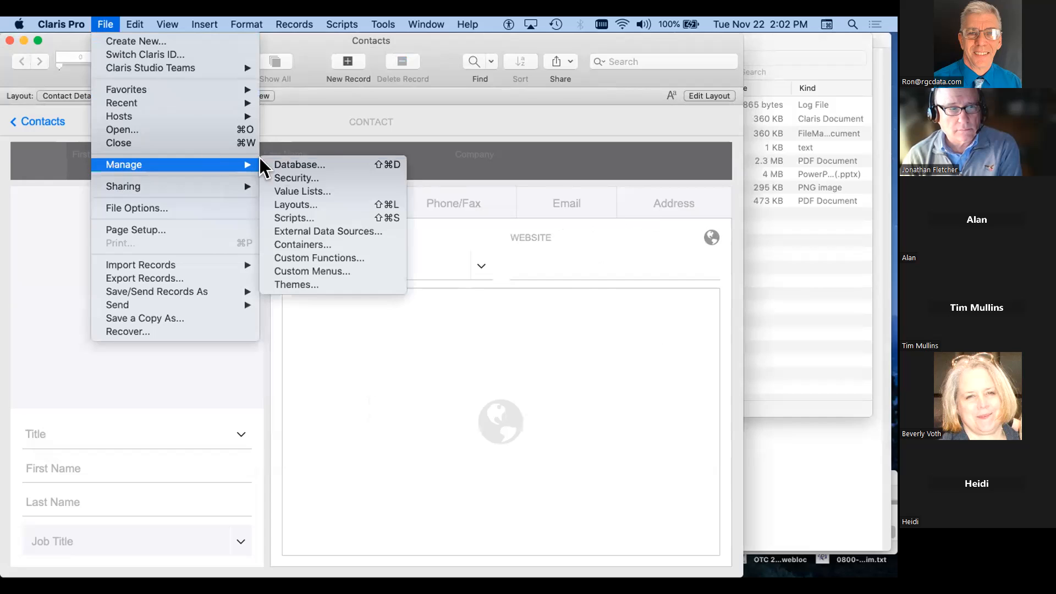
left_click(301, 172)
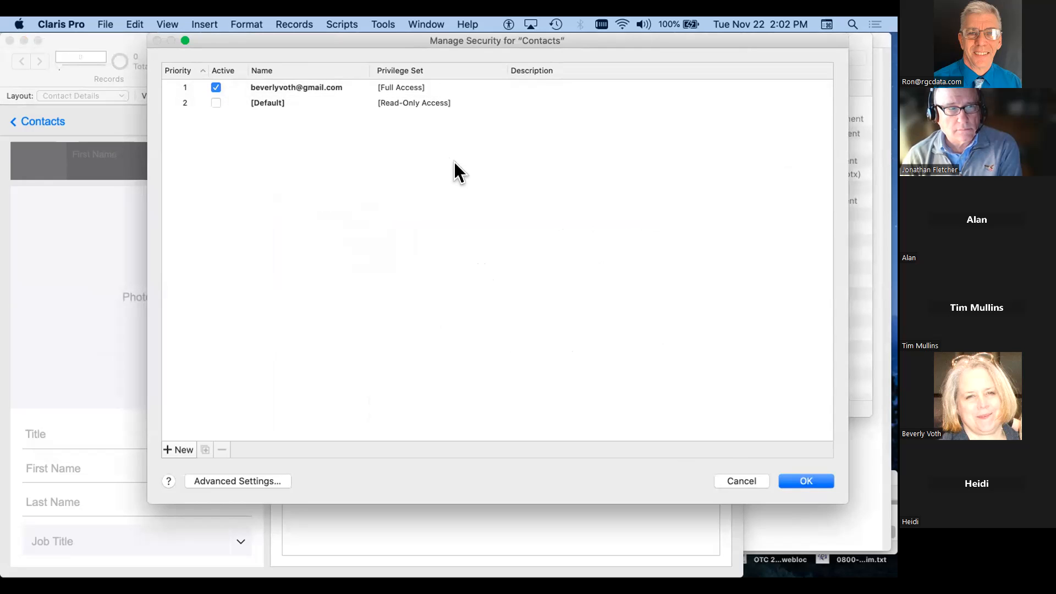
Step: Review the [Default] account, keeping it on Read-Only Access, and reopen Advanced Settings
left_click(207, 481)
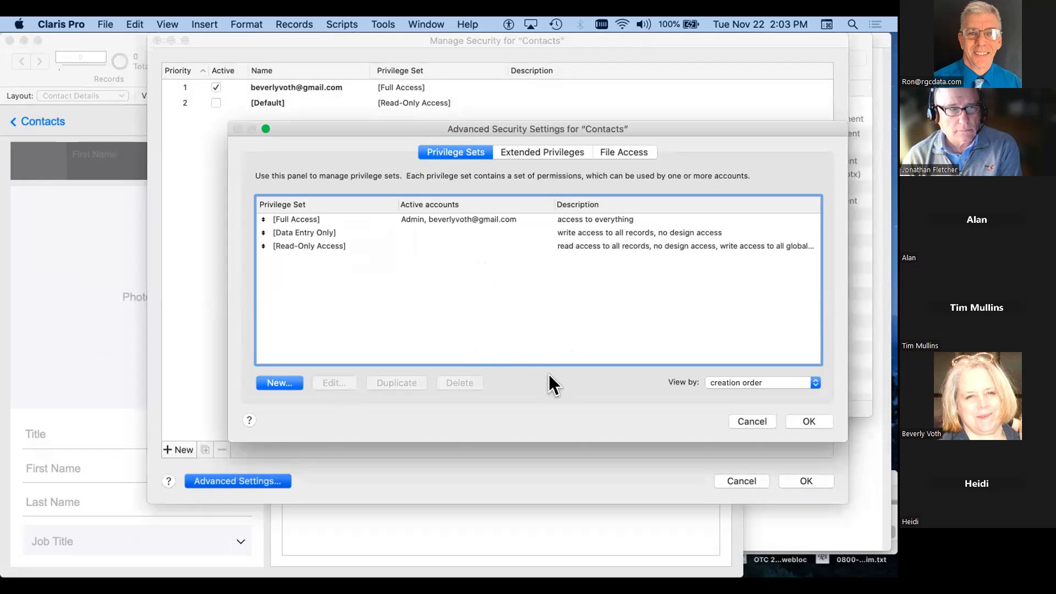
left_click(752, 419)
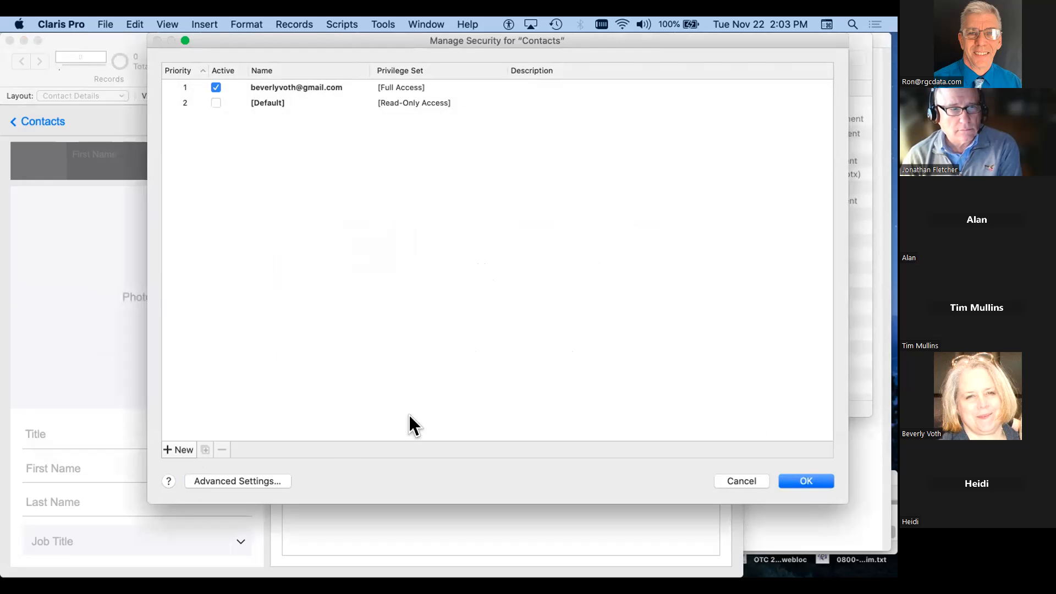
left_click(308, 101)
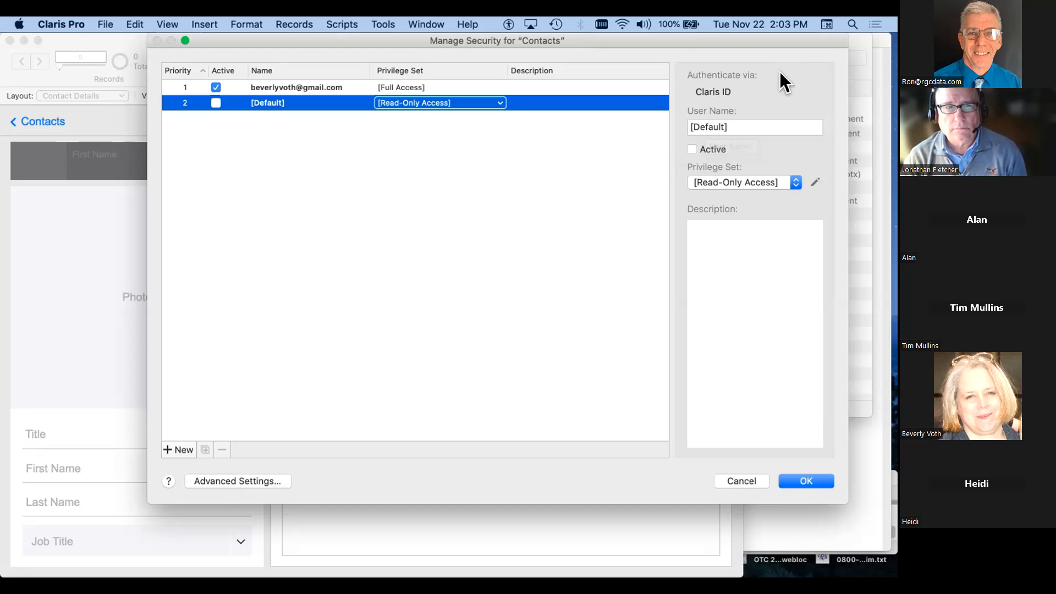
left_click(729, 182)
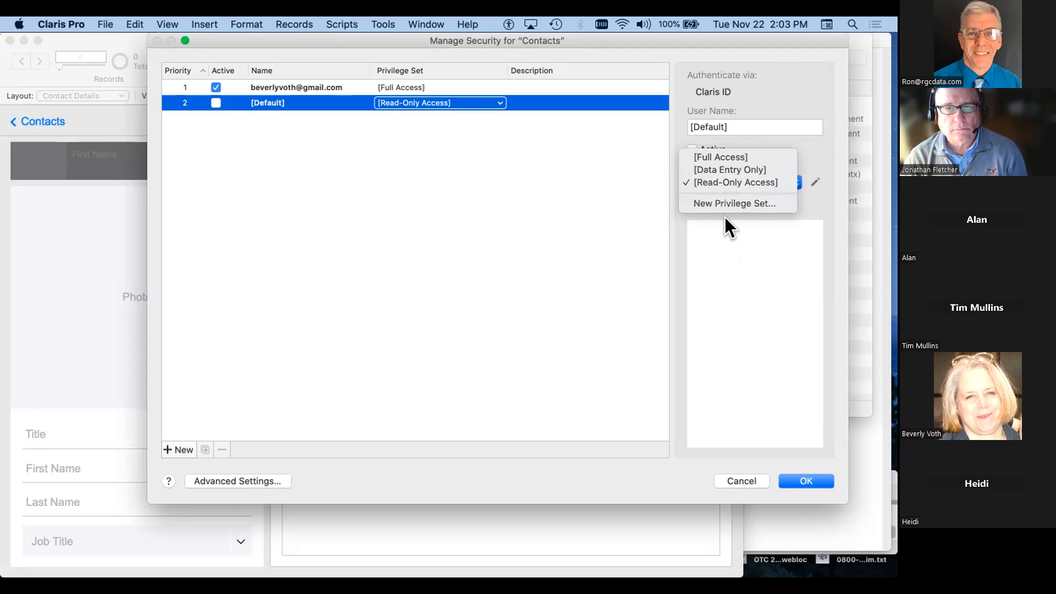
left_click(550, 263)
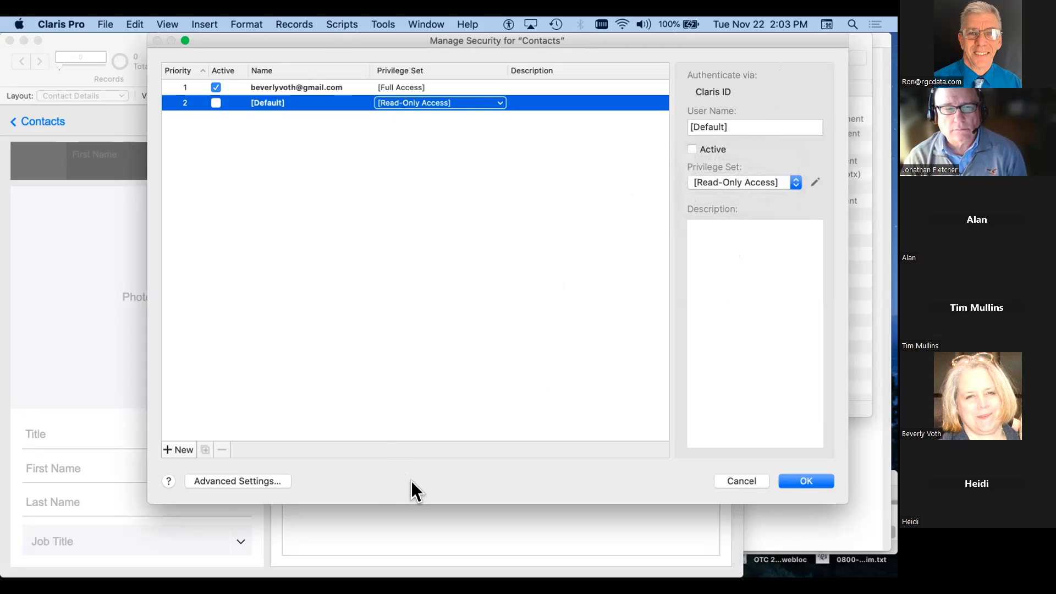
left_click(227, 479)
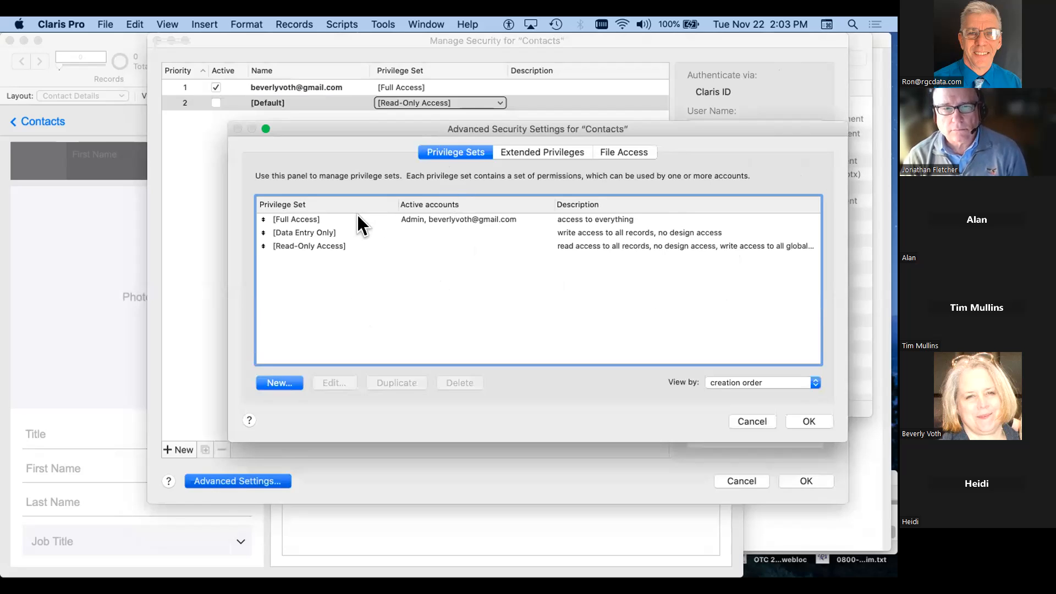
Step: Review Full Access, Data Entry Only, Read-Only Access and Extended Privileges, then cancel
left_click(332, 217)
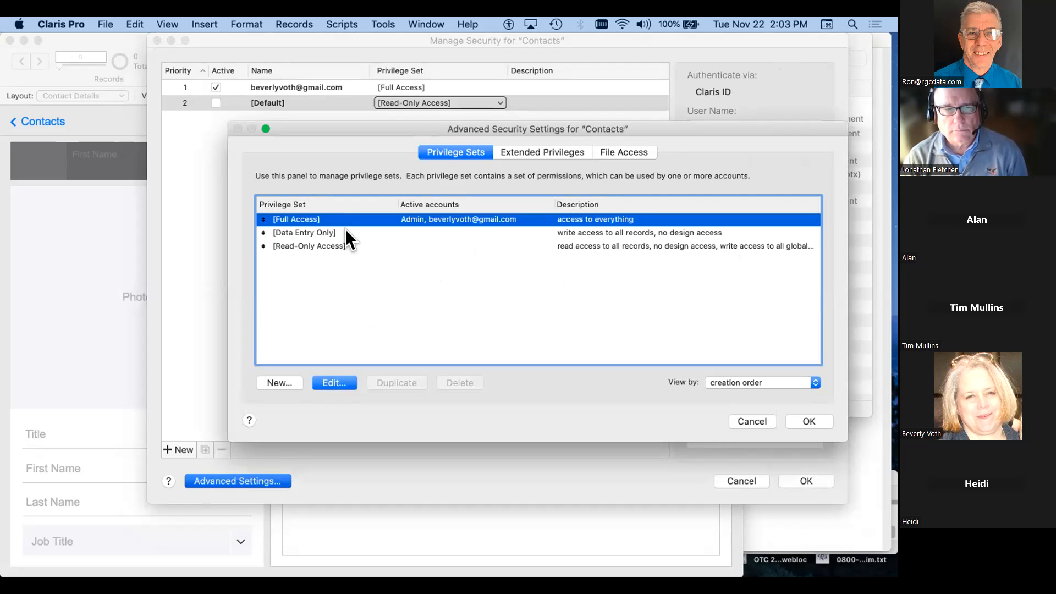
left_click(346, 231)
left_click(380, 246)
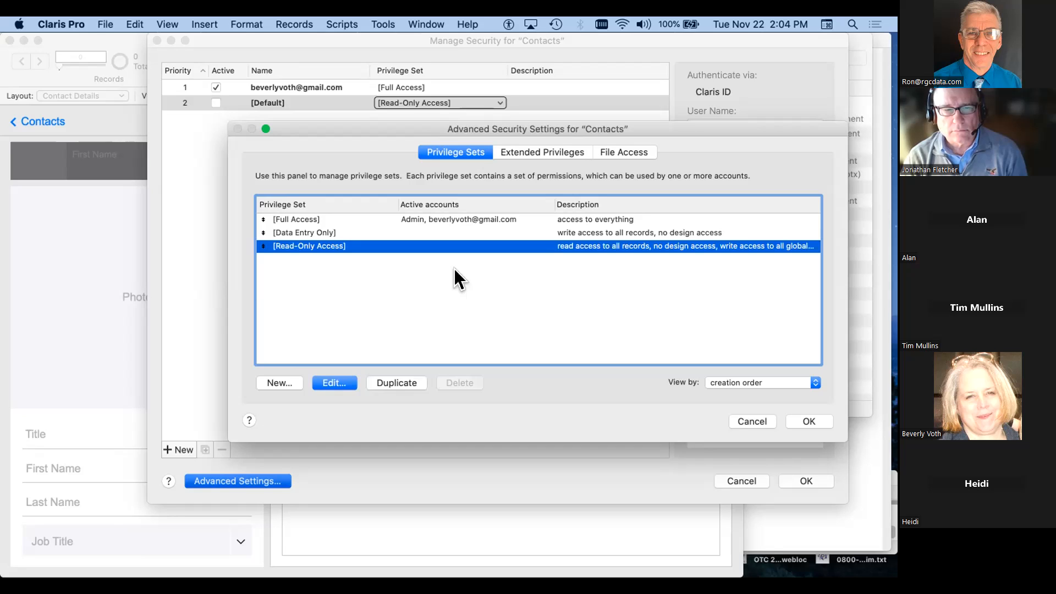
left_click(404, 218)
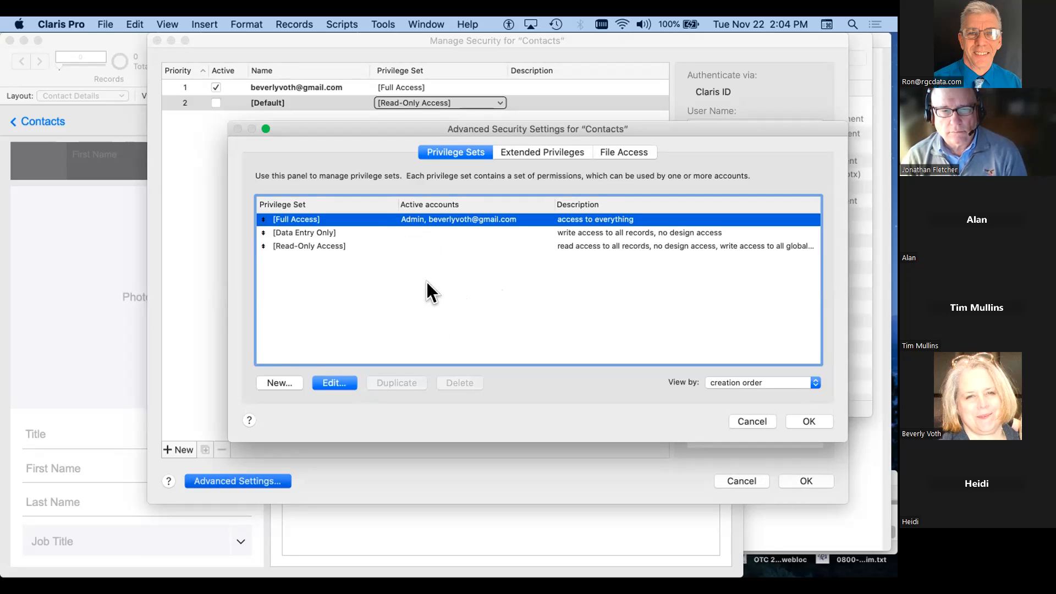
left_click(533, 150)
left_click(443, 150)
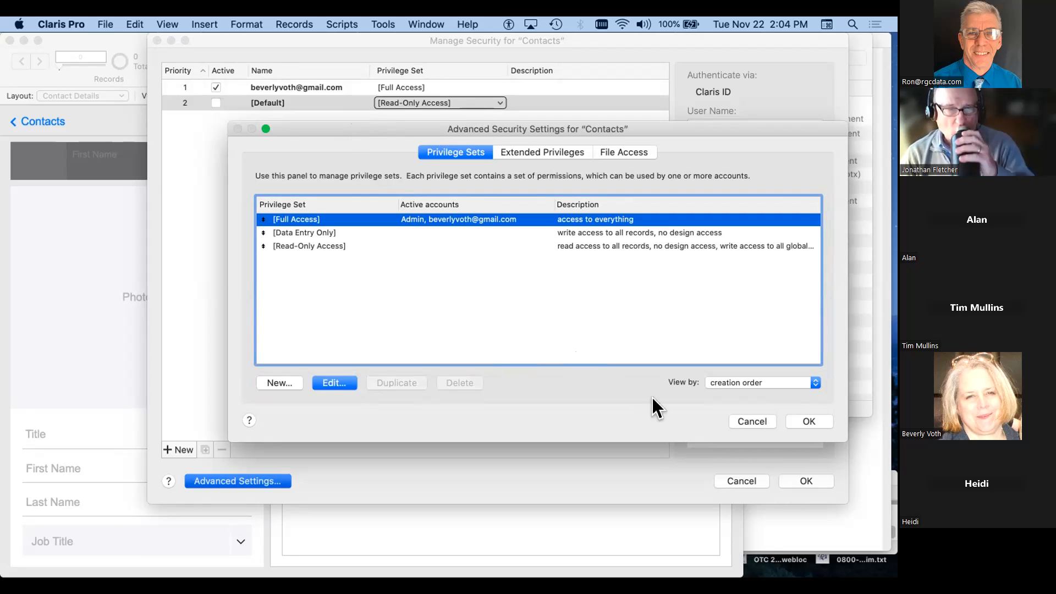
left_click(745, 419)
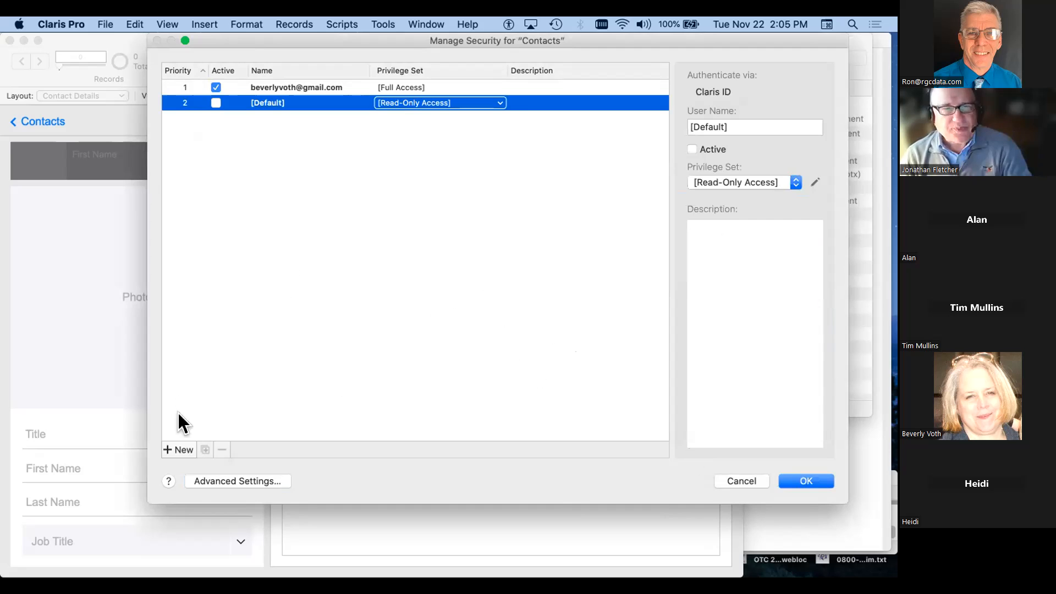
Step: Add New Account, leave it on [Read-Only Access], and open Advanced Settings
left_click(166, 449)
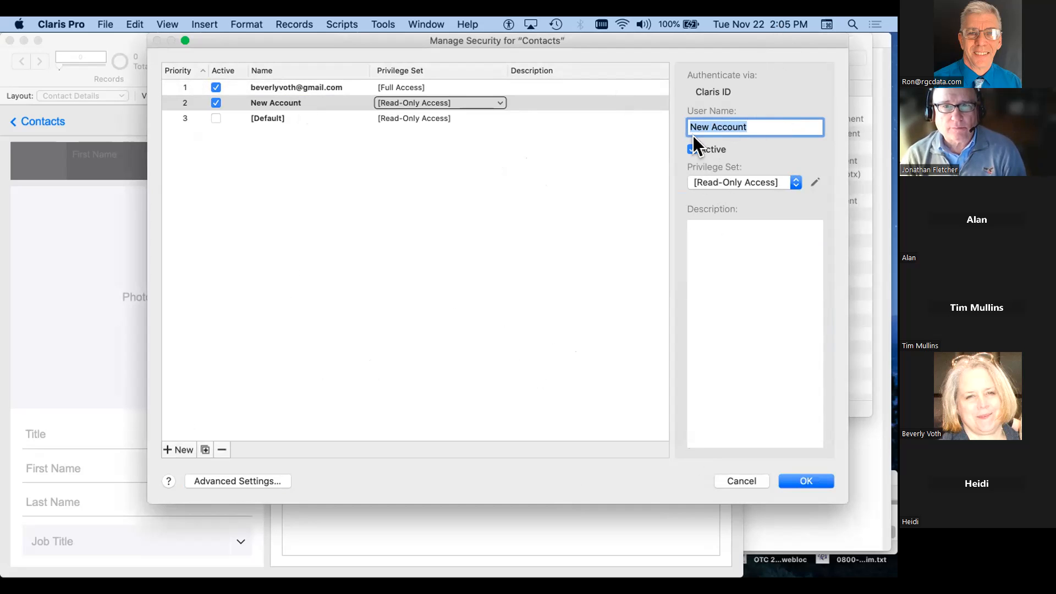
left_click(744, 181)
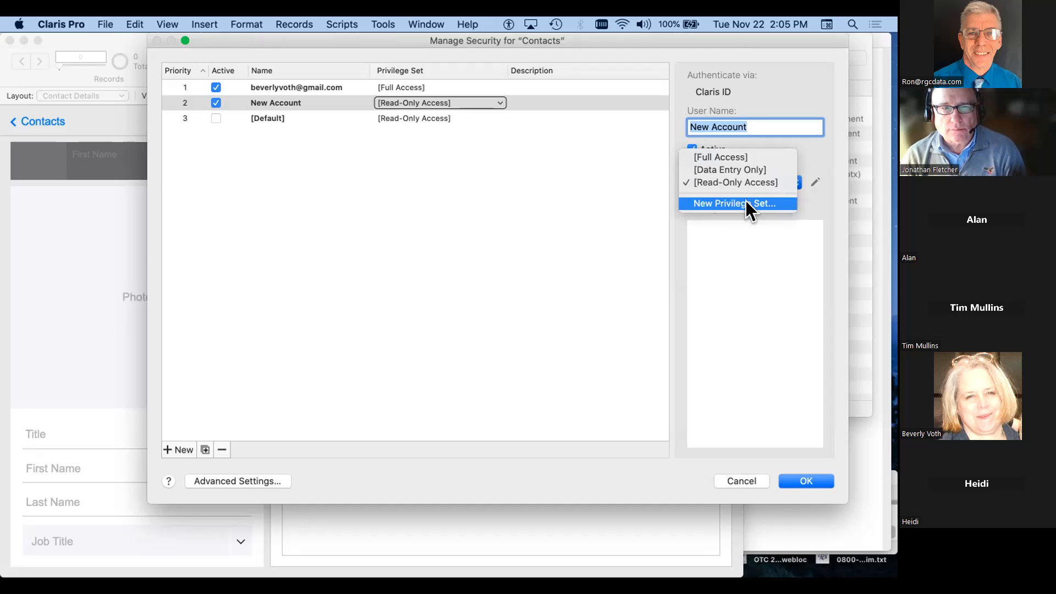
left_click(562, 226)
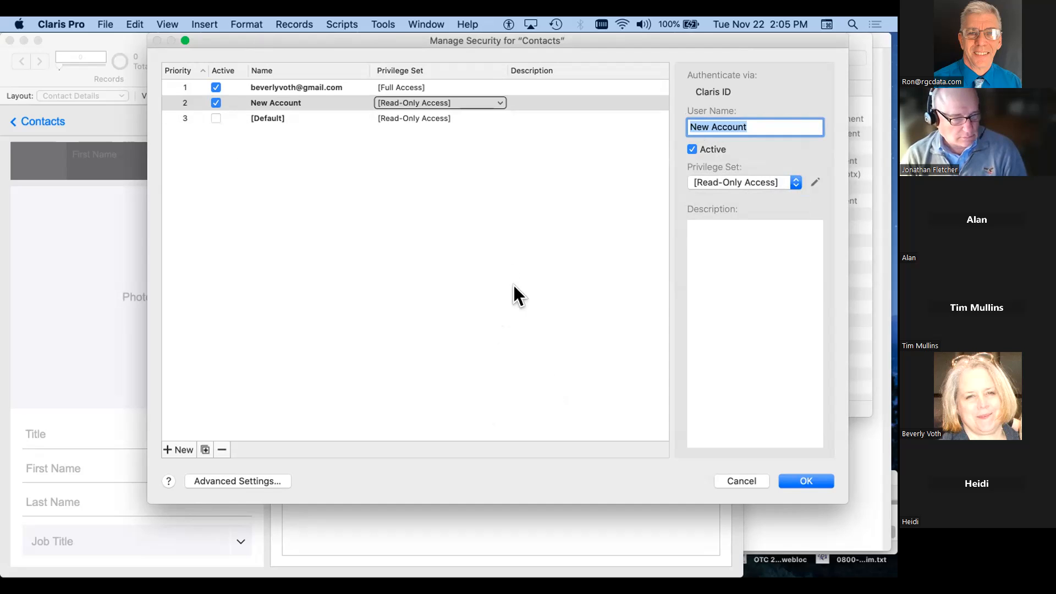
left_click(225, 477)
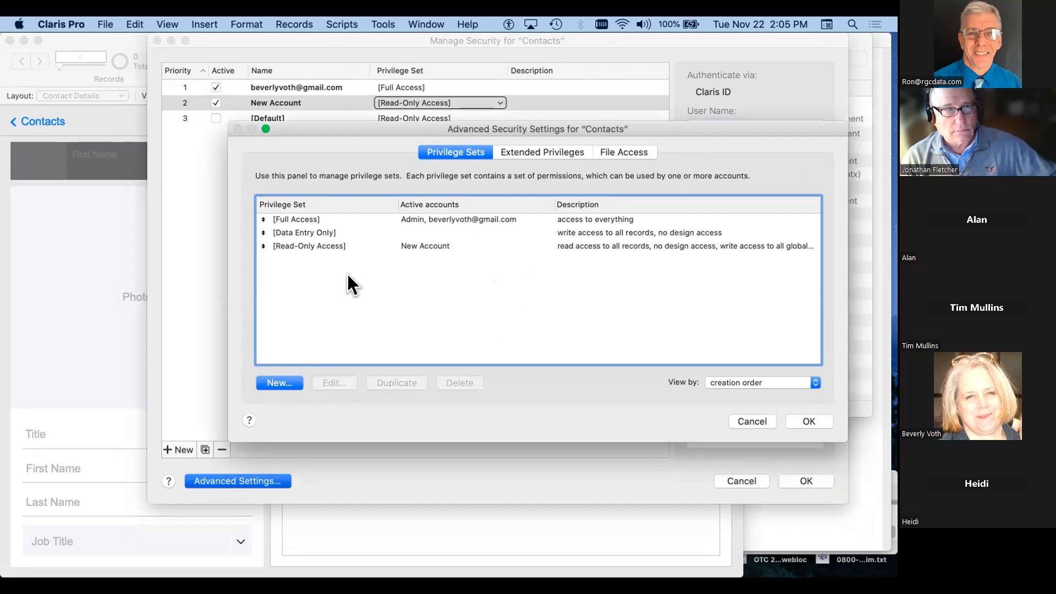
Step: Browse Extended Privileges and File Access, then close Advanced Security Settings unchanged
left_click(526, 151)
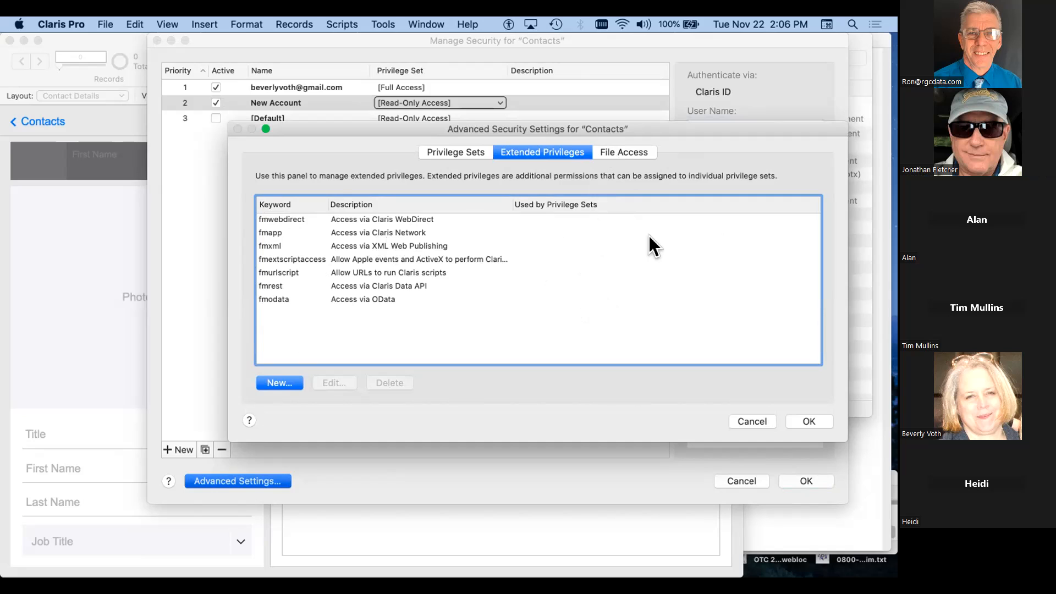
left_click(612, 149)
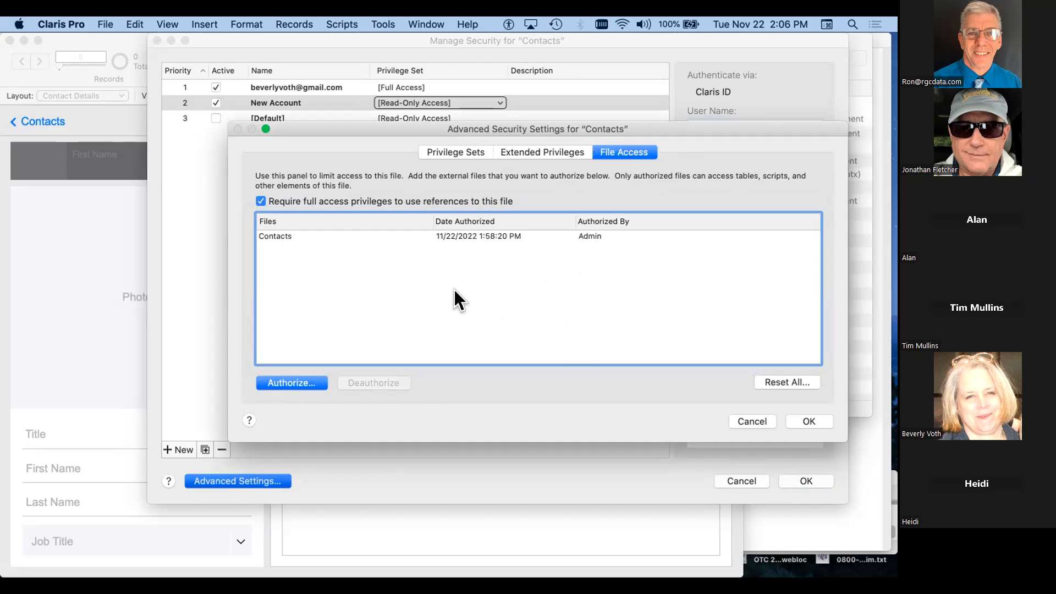
left_click(447, 152)
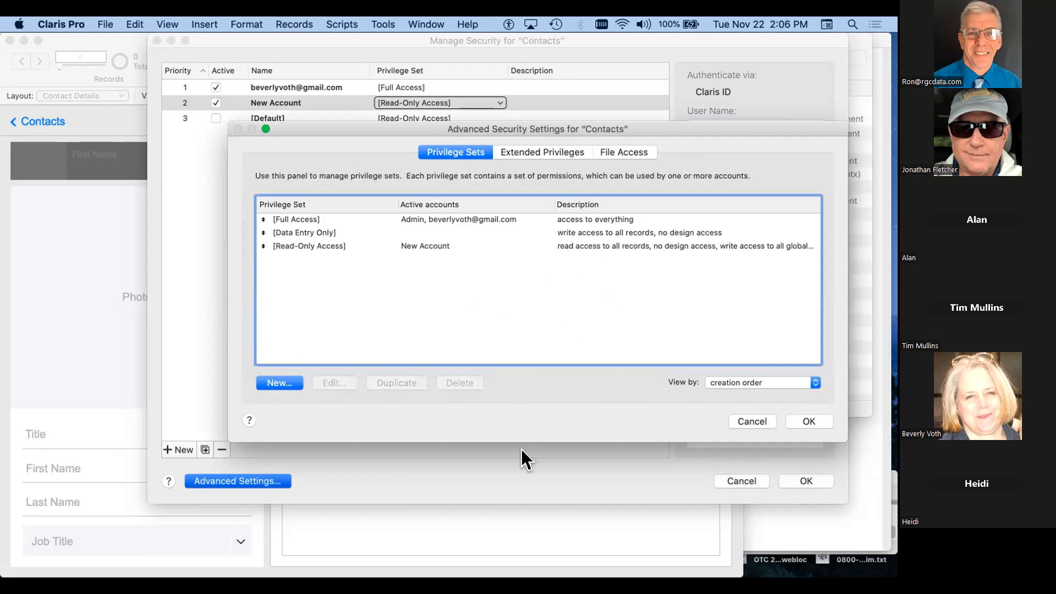
left_click(739, 415)
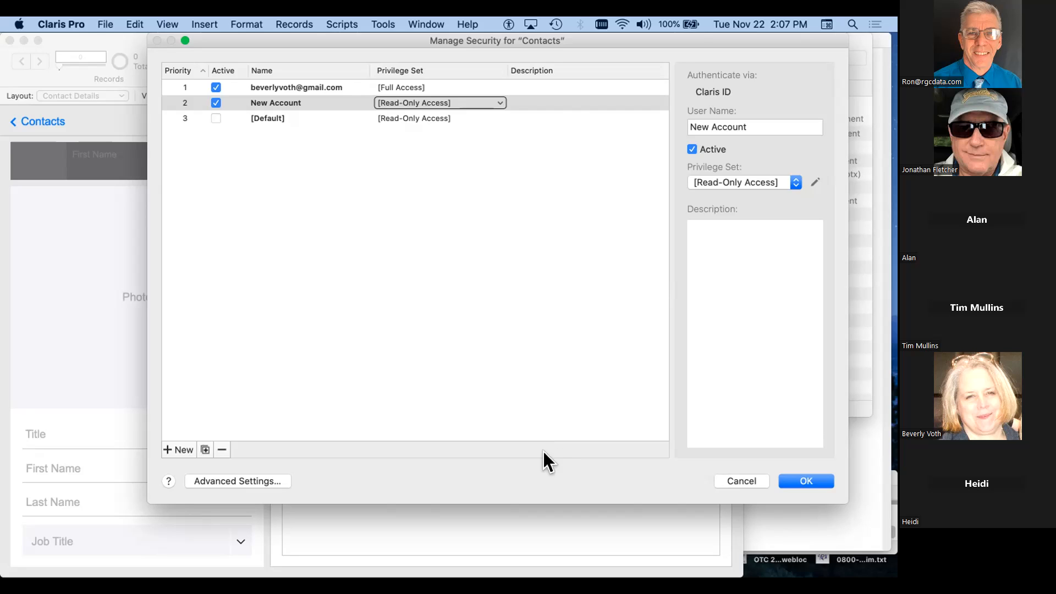
left_click(471, 121)
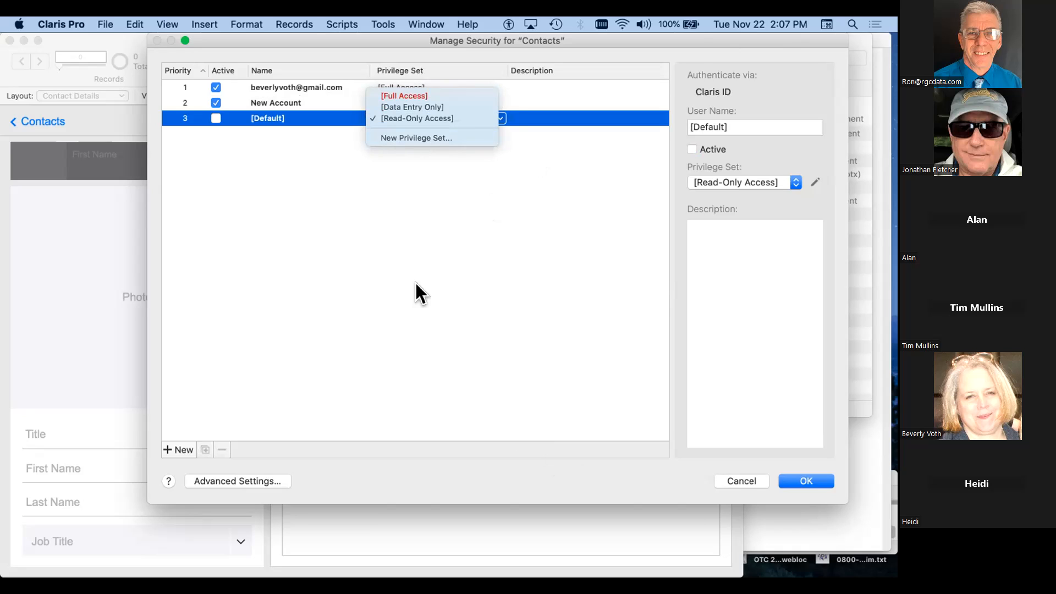
left_click(491, 248)
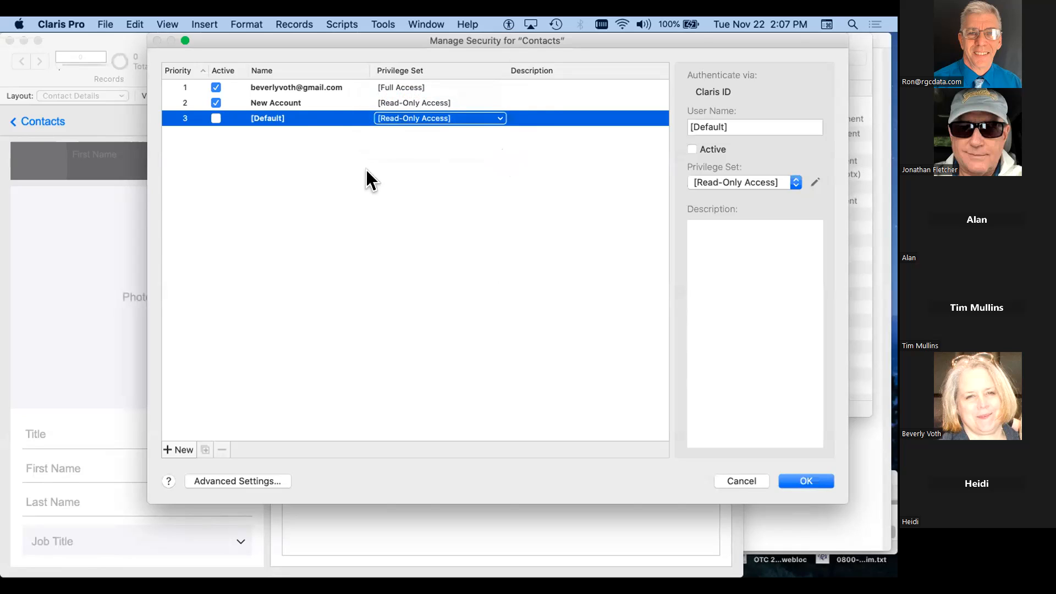
left_click(280, 276)
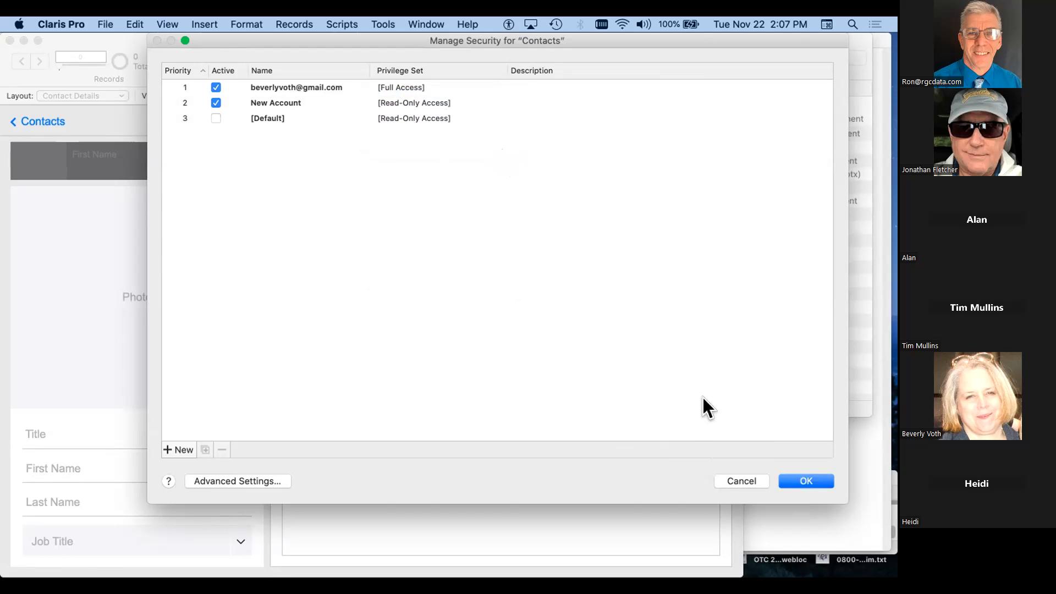
Step: Discard the security changes, review the Go to Entry Field and Sort by Name scripts, then open Manage Database
left_click(747, 481)
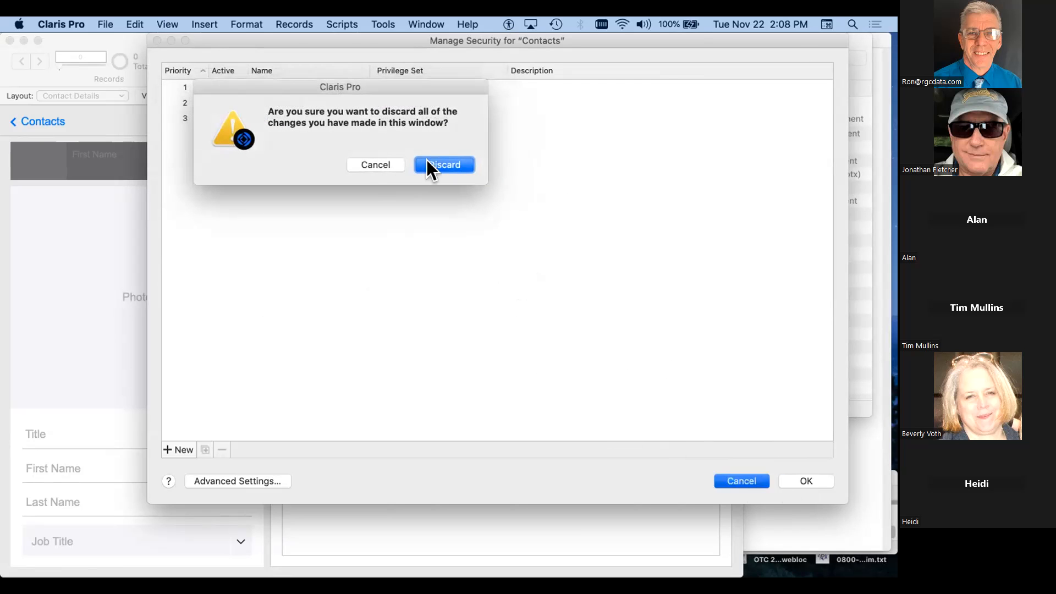
left_click(430, 165)
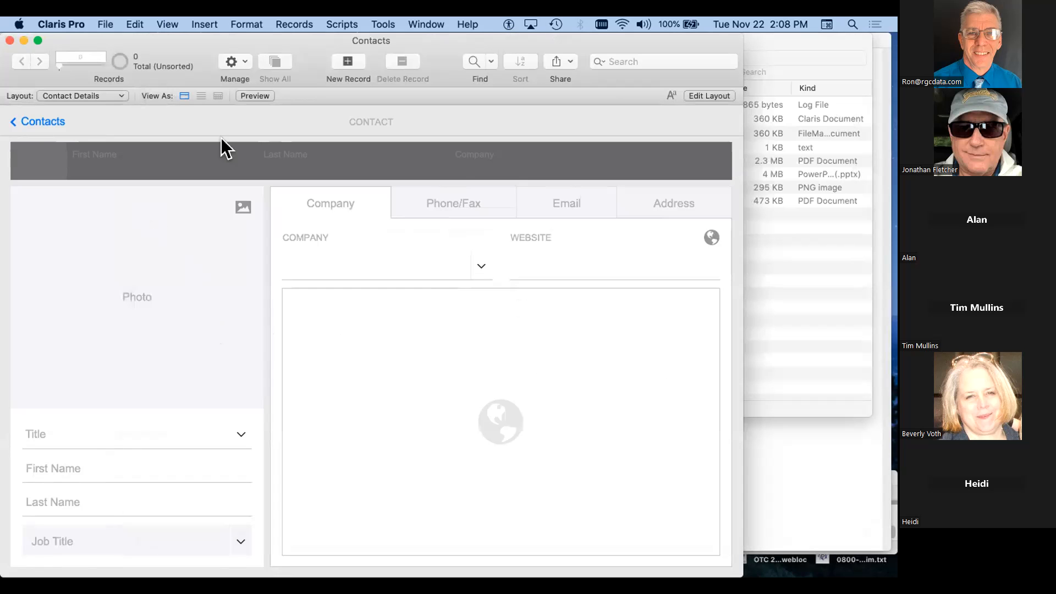
left_click(357, 21)
left_click(343, 41)
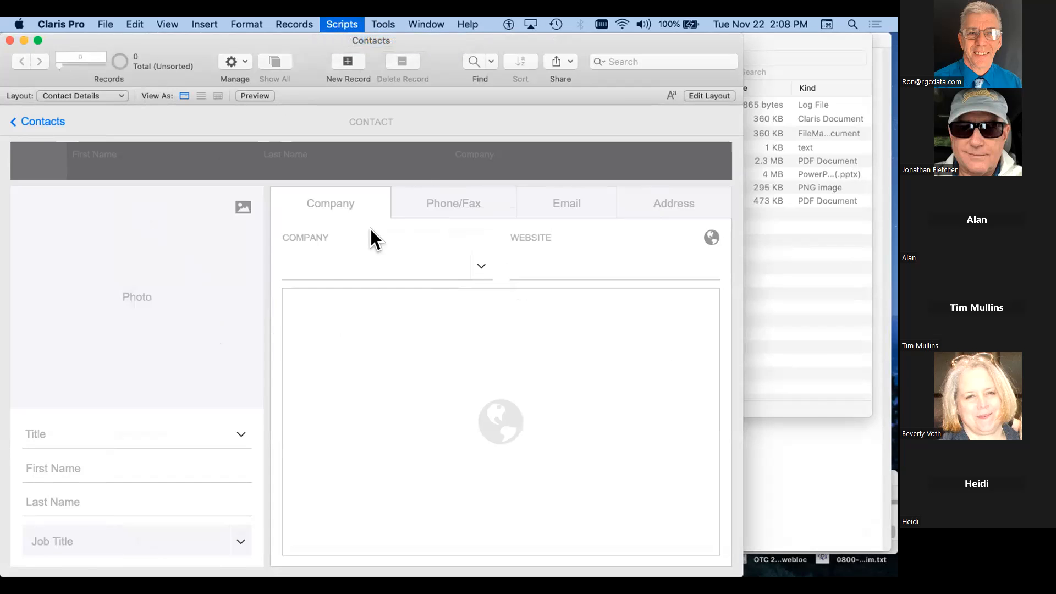
left_click(177, 156)
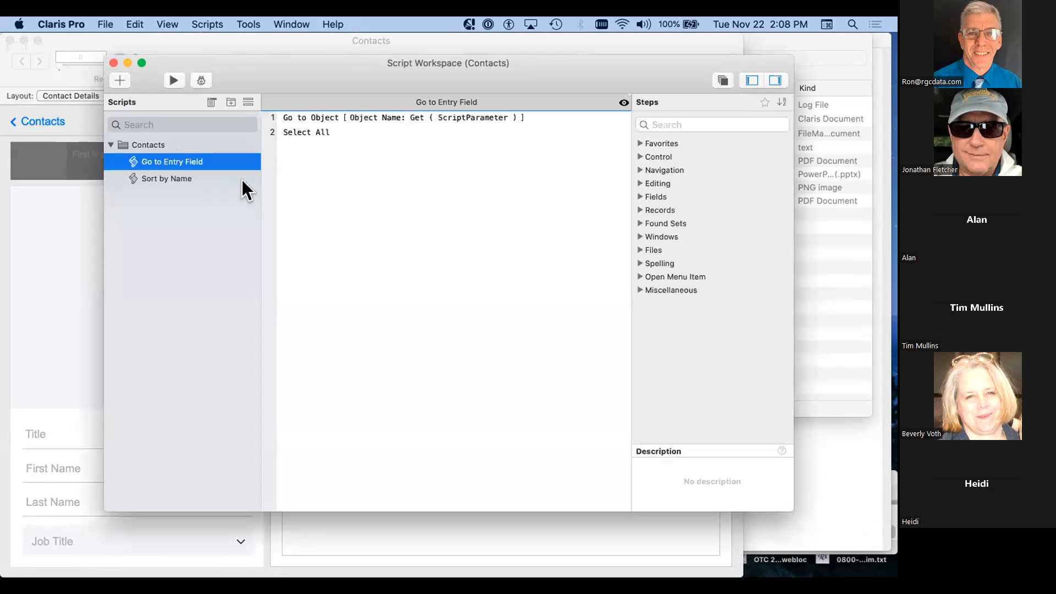
left_click(186, 177)
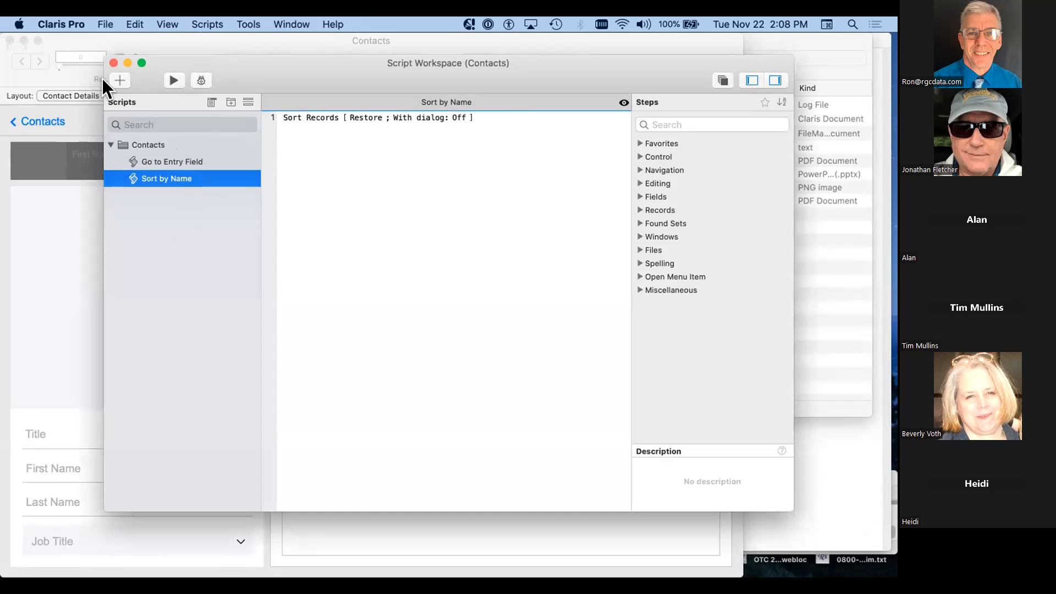
left_click(113, 62)
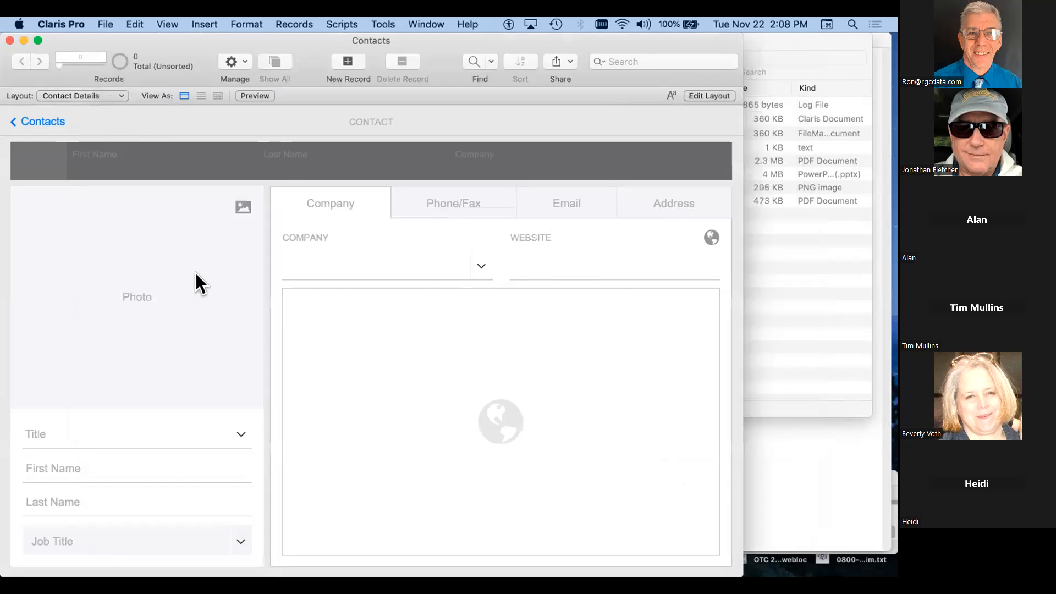
key("super+shift+d")
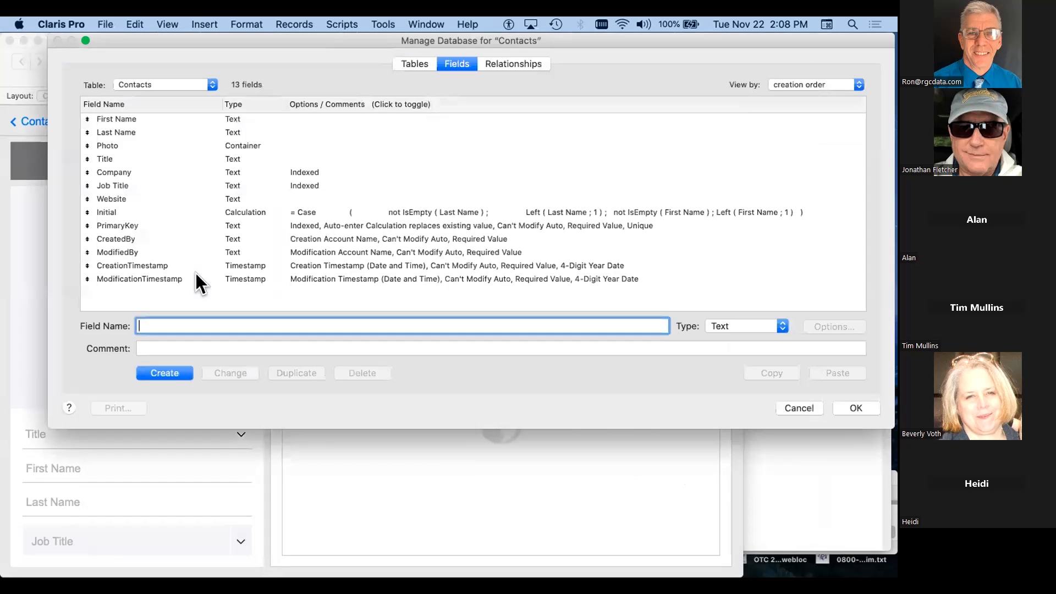
Step: Look over the Contacts tables, fields and relationships graph, moving the database window lower
left_click(402, 59)
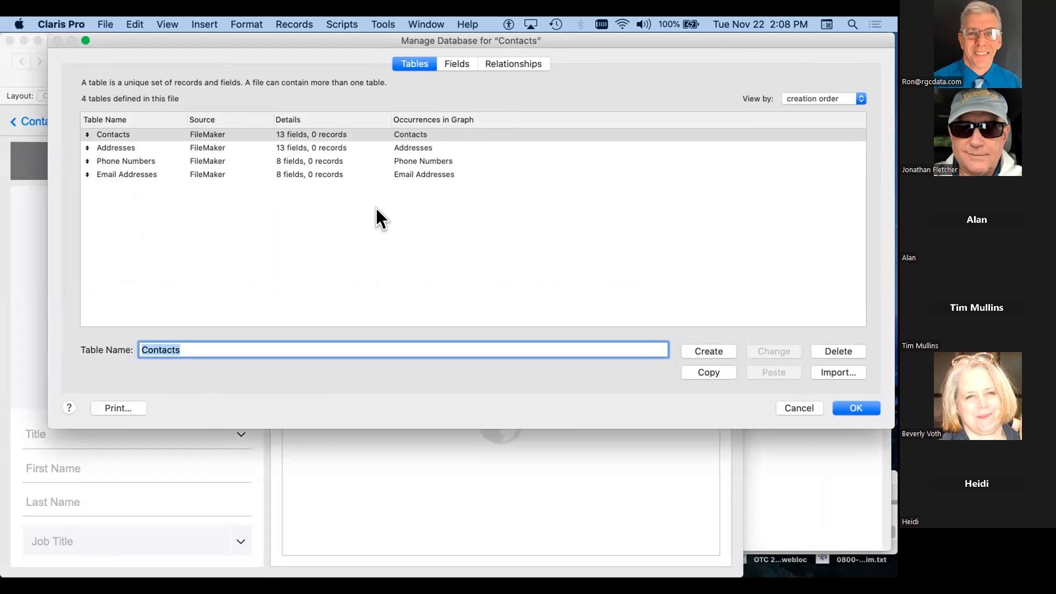
left_click(454, 64)
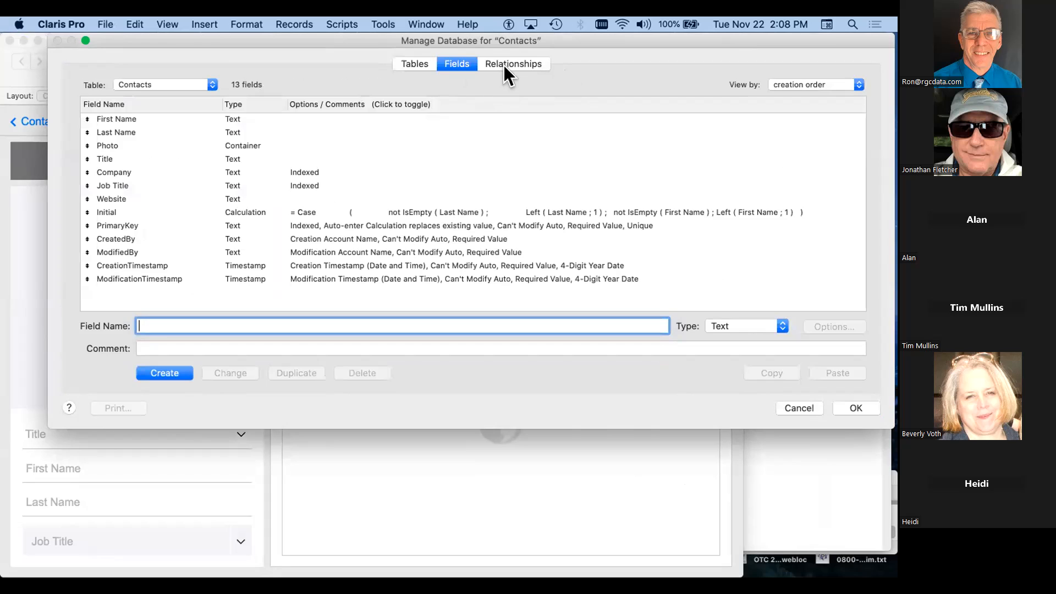
left_click(504, 65)
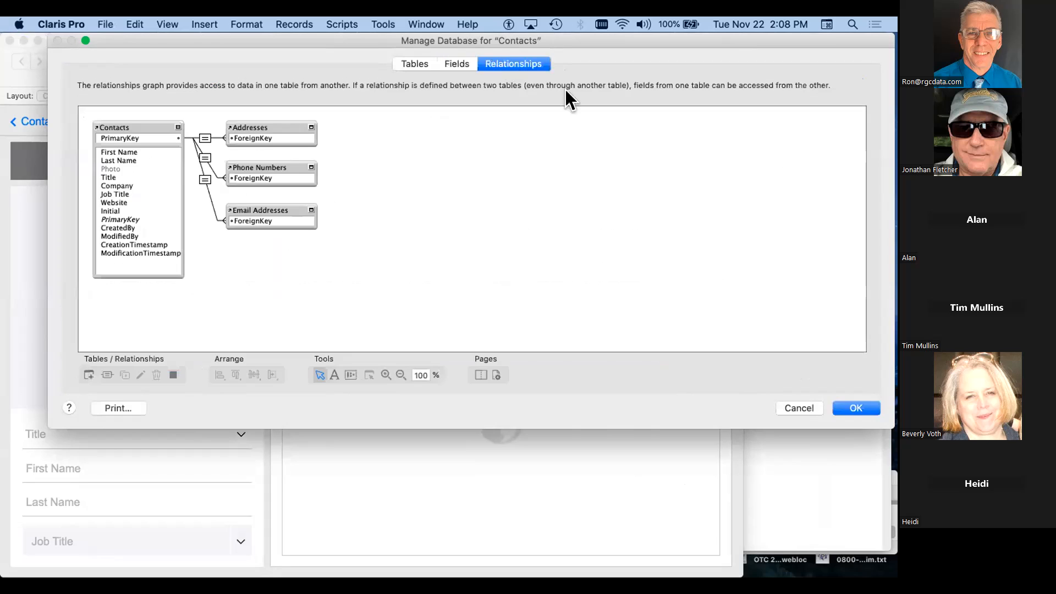
left_click(398, 61)
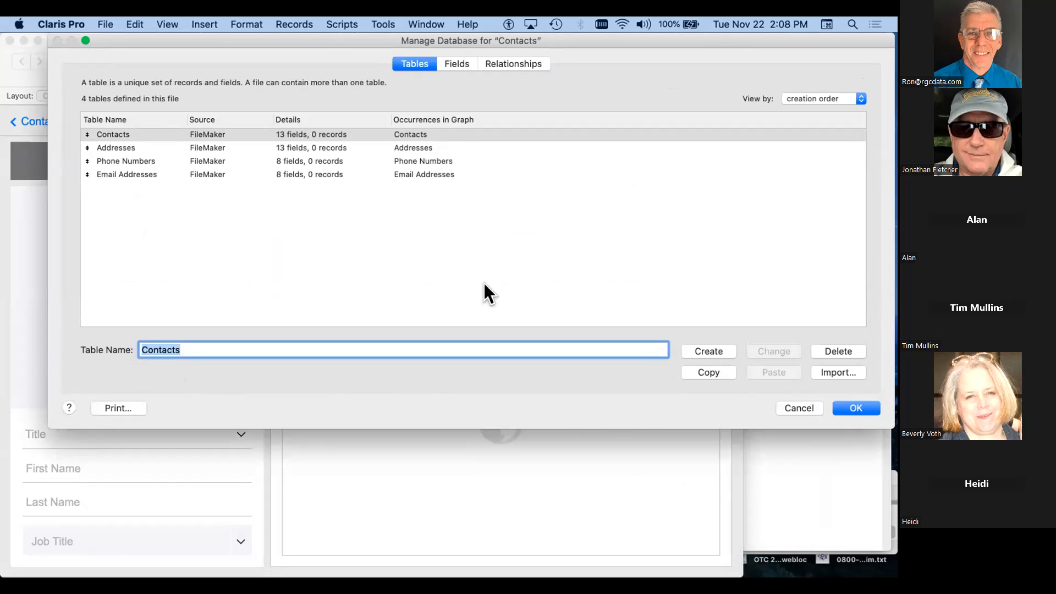
left_click_drag(319, 37, 306, 70)
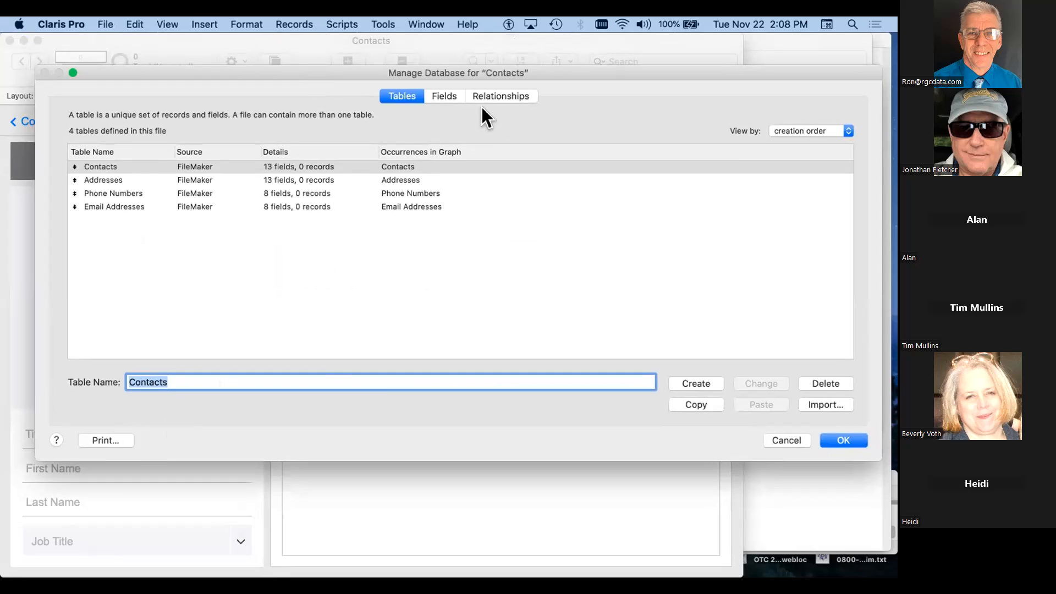
left_click(493, 95)
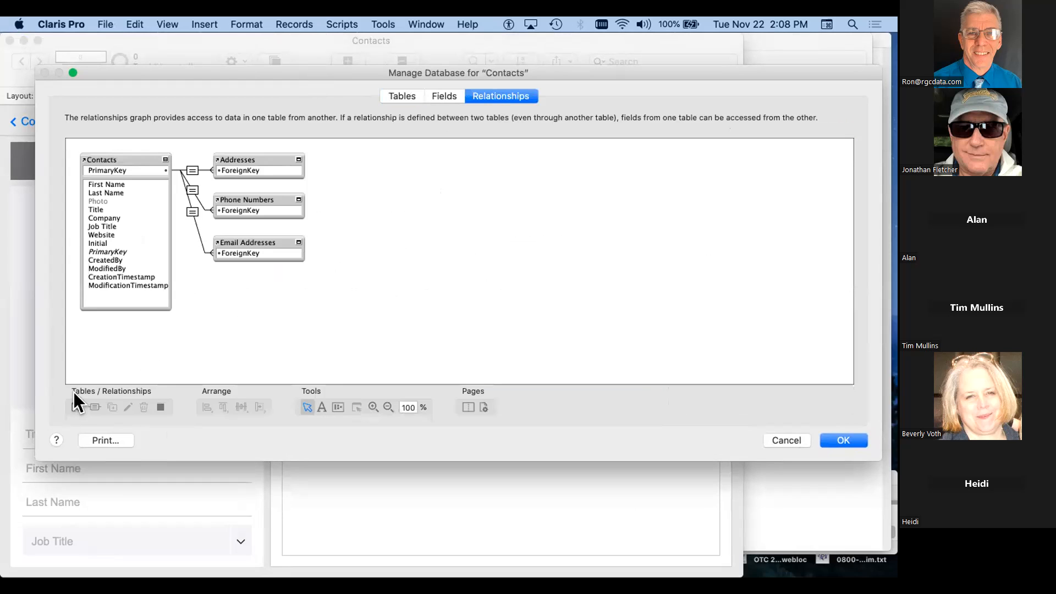
Step: Add the Claris Studio table digfm_shadow to the relationships graph, then return to the Tables list
left_click(77, 407)
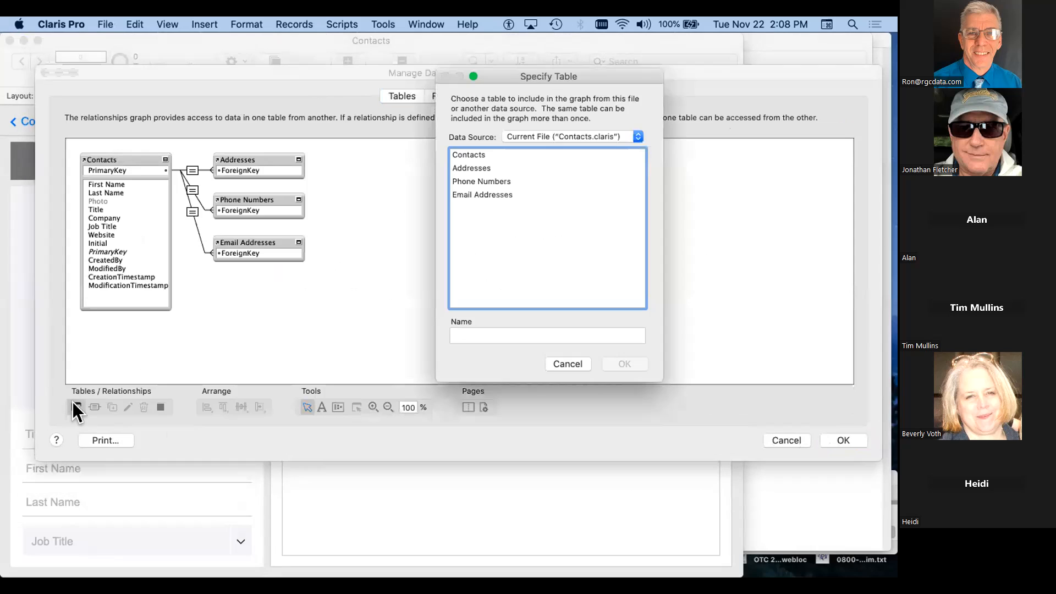
left_click(562, 145)
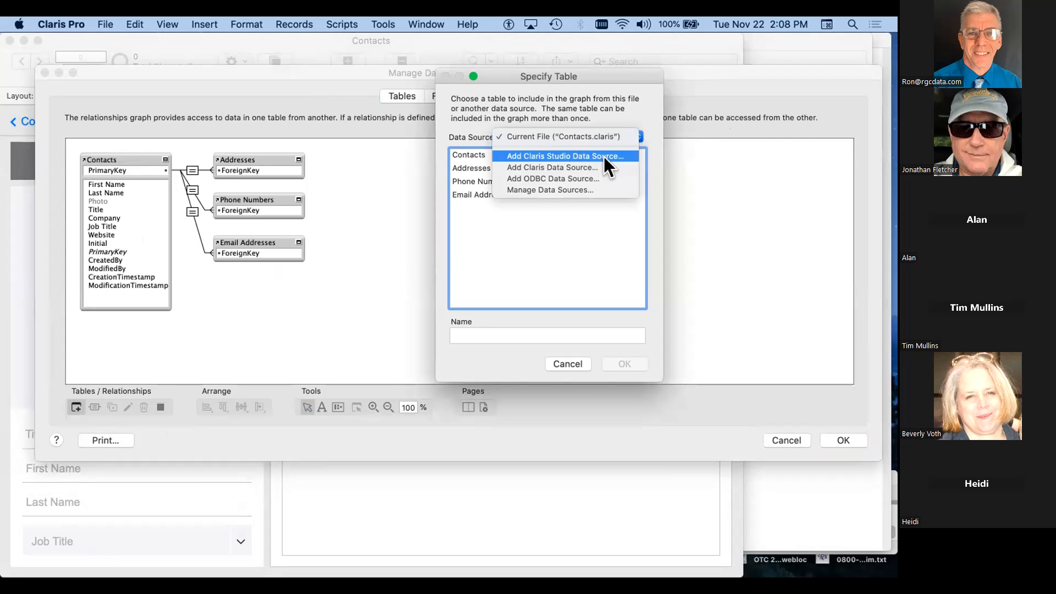
key("Escape")
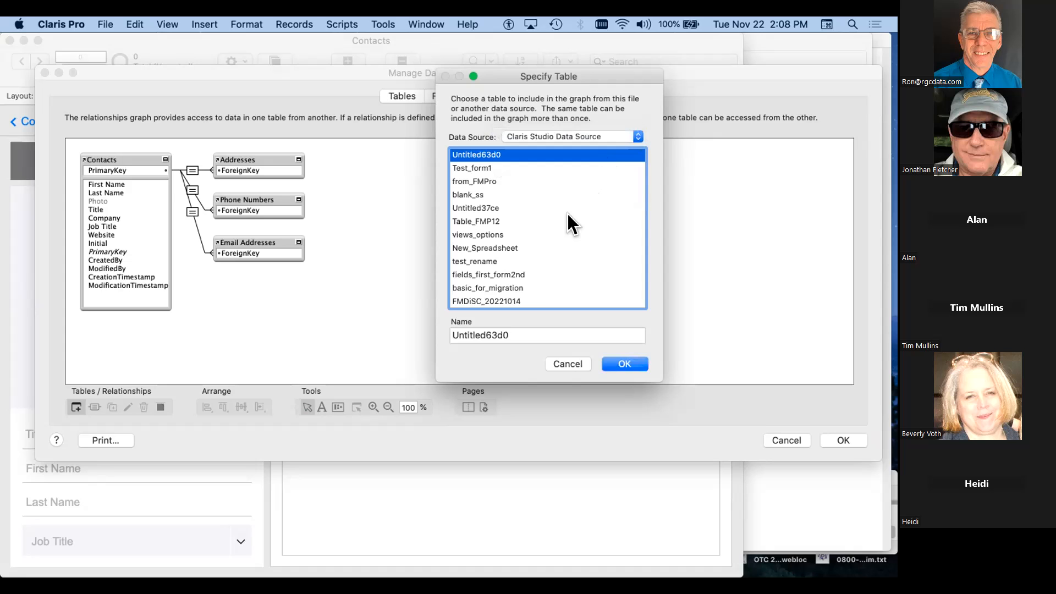
scroll(568, 216, "down", 3)
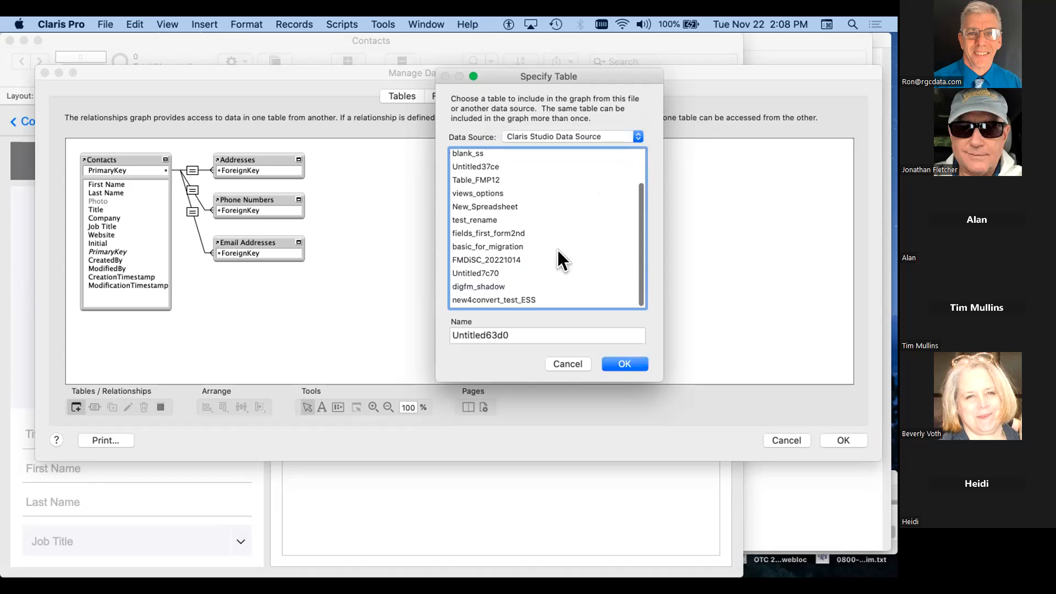
left_click(501, 288)
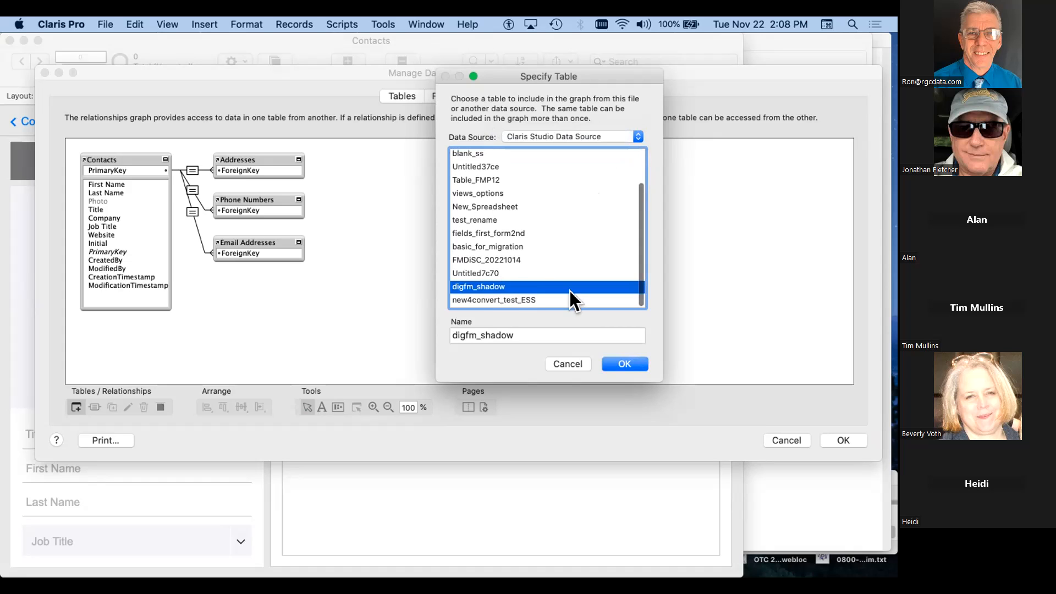
left_click(626, 363)
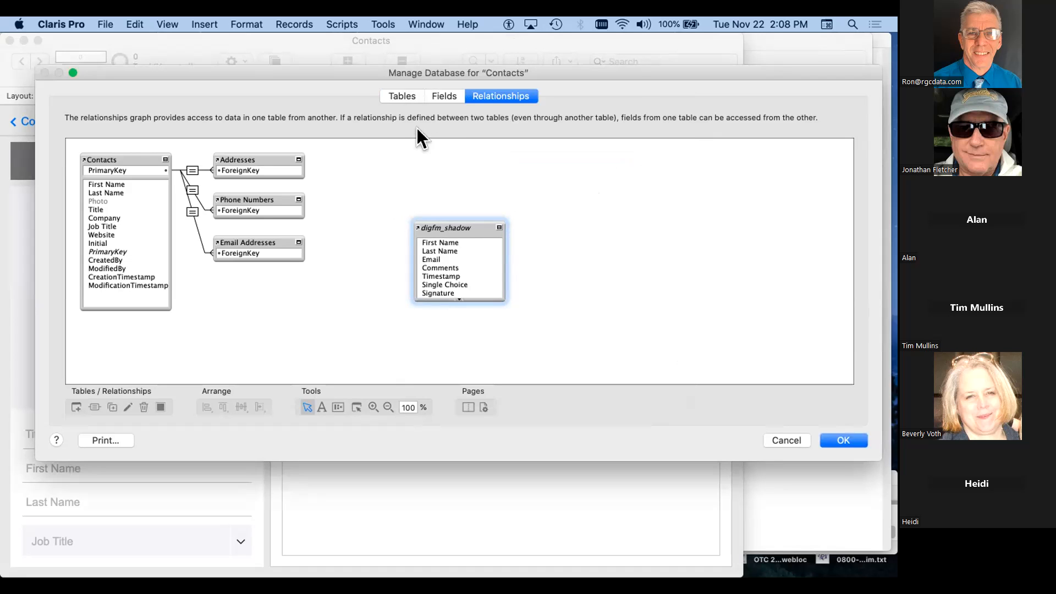
left_click(399, 96)
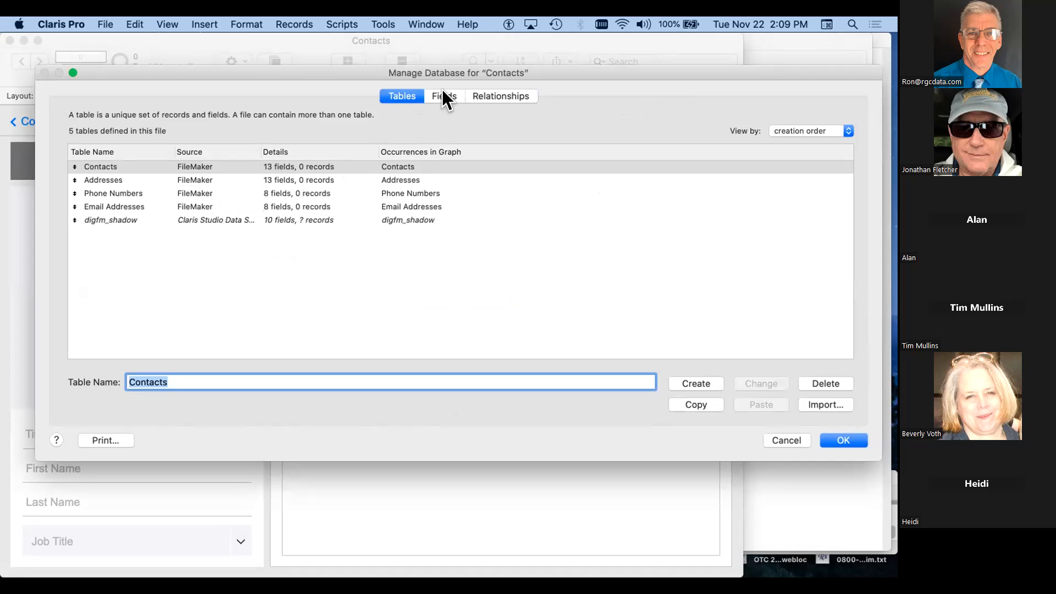
Step: Select digfm_shadow in the Tables list and show its ten fields
left_click(347, 220)
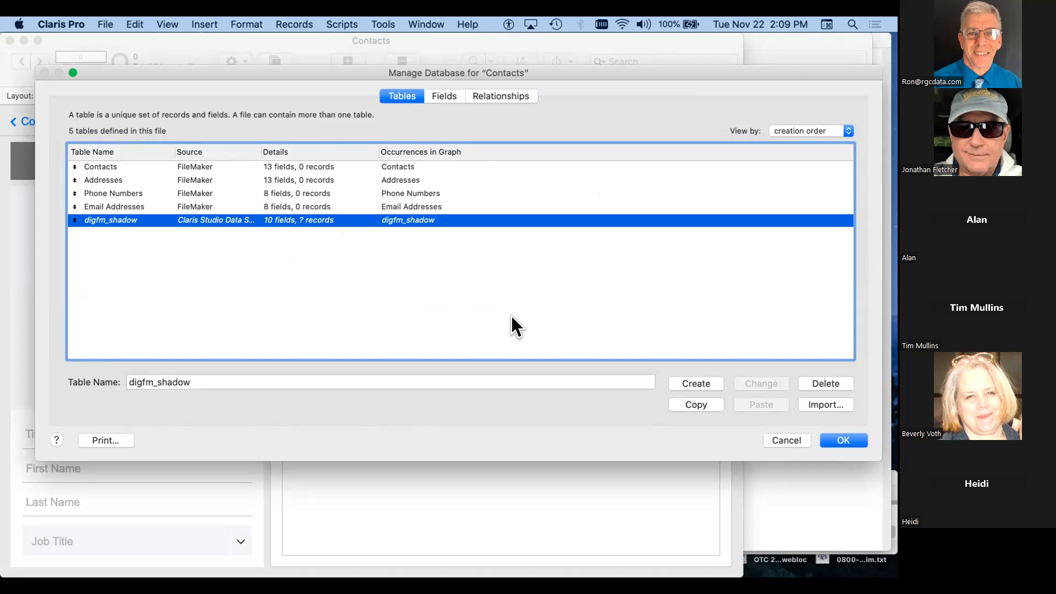
left_click(437, 97)
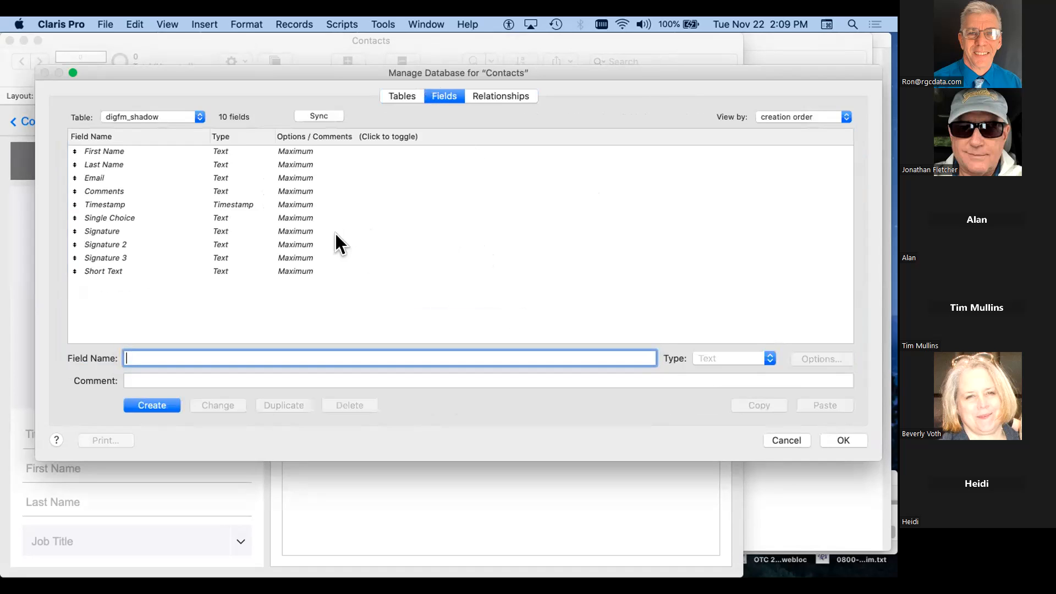
left_click(317, 158)
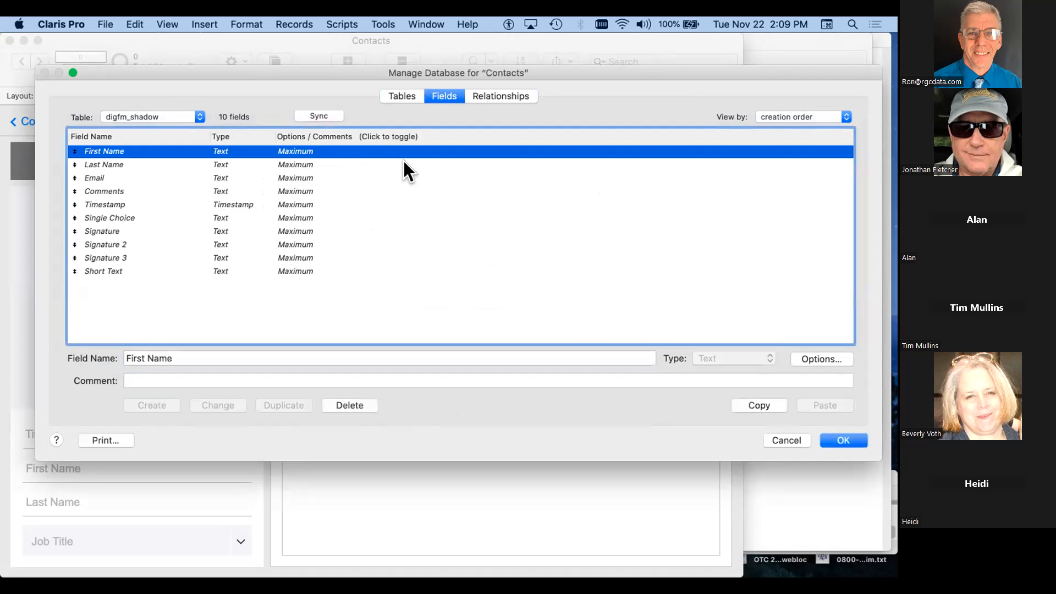
left_click(804, 360)
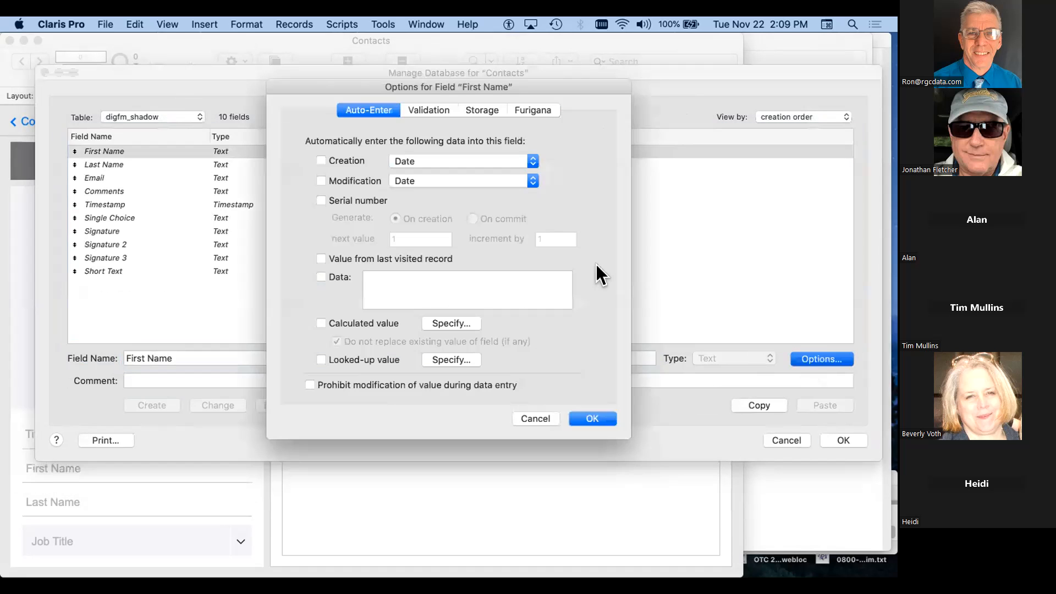
left_click(414, 110)
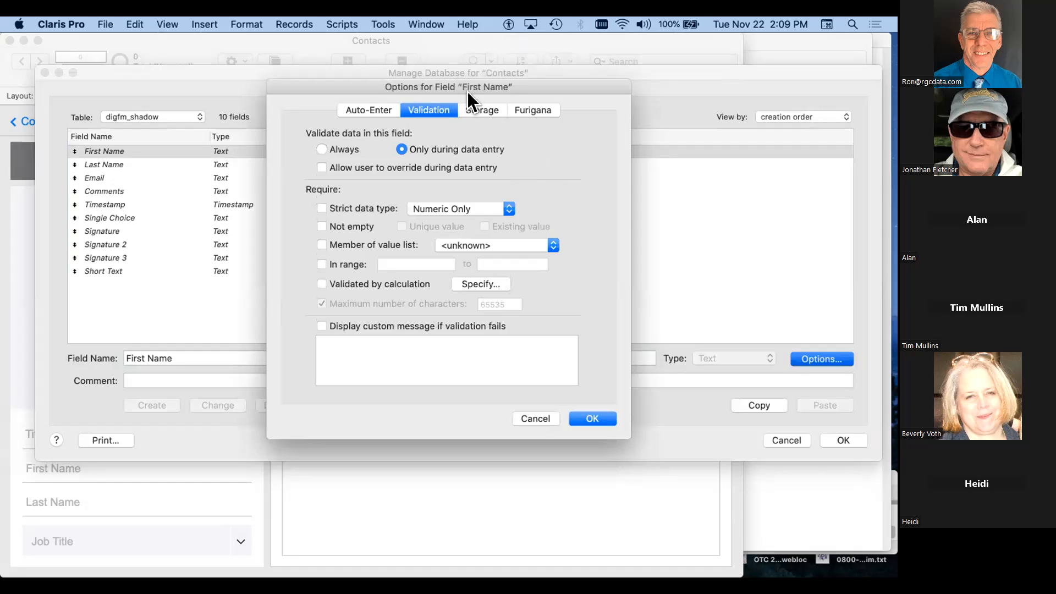
left_click(468, 111)
left_click(361, 109)
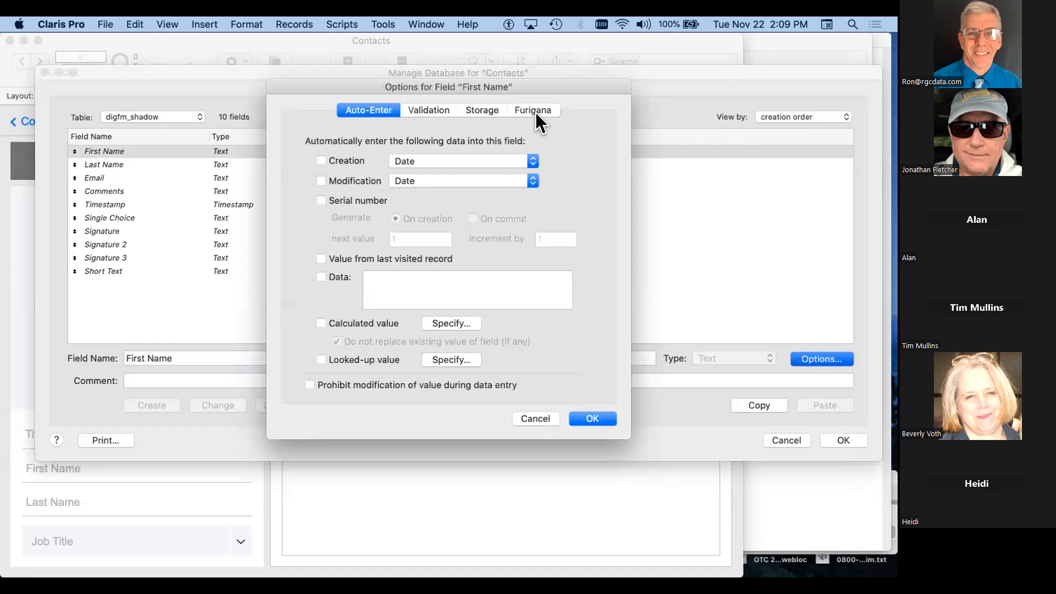
left_click(594, 419)
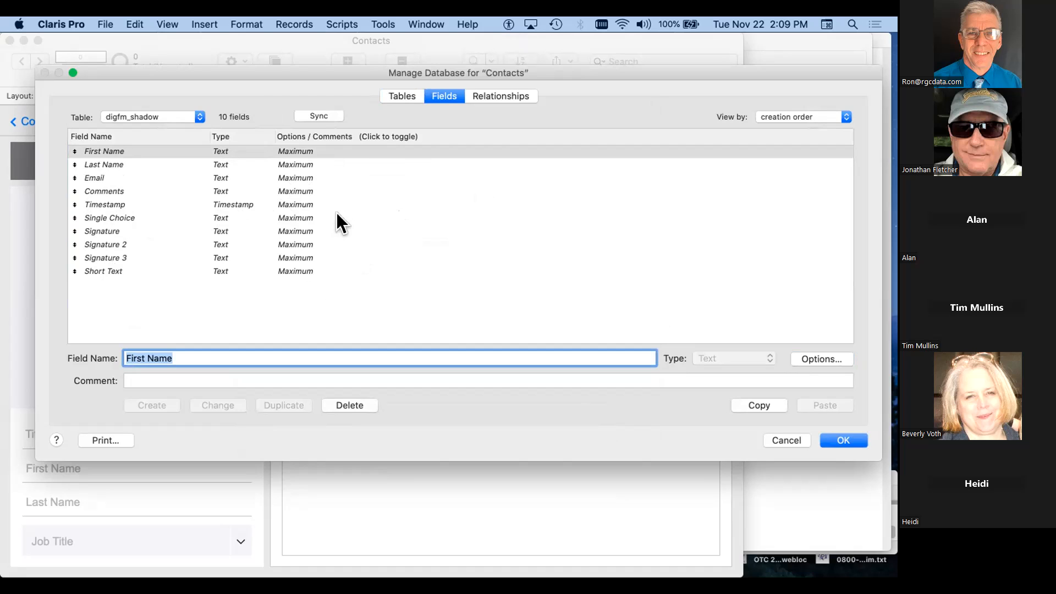
Step: Recheck the table list and digfm_shadow fields, then close Manage Database with OK
left_click(157, 112)
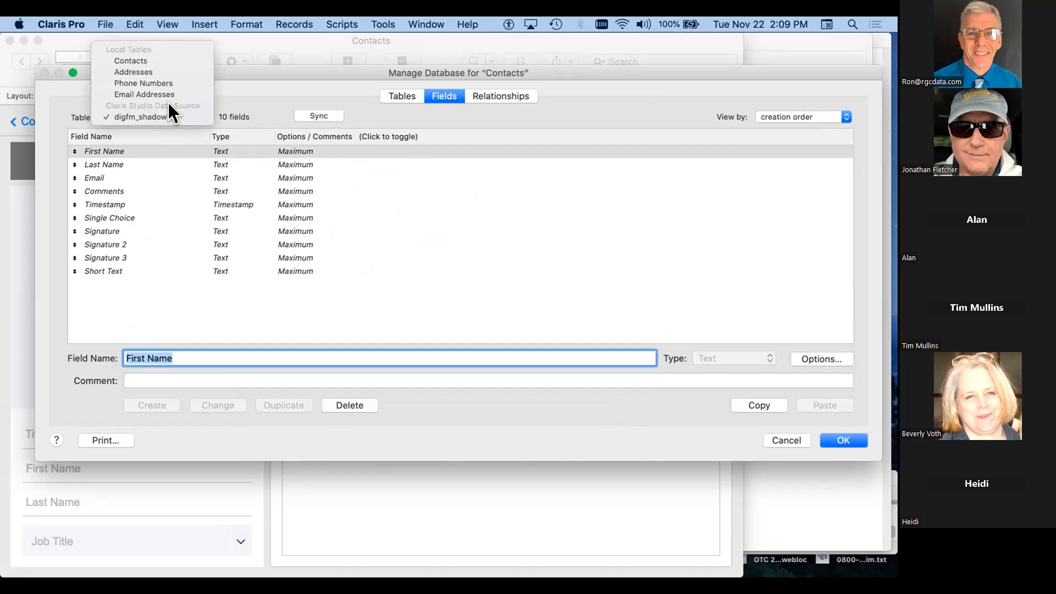
left_click(408, 218)
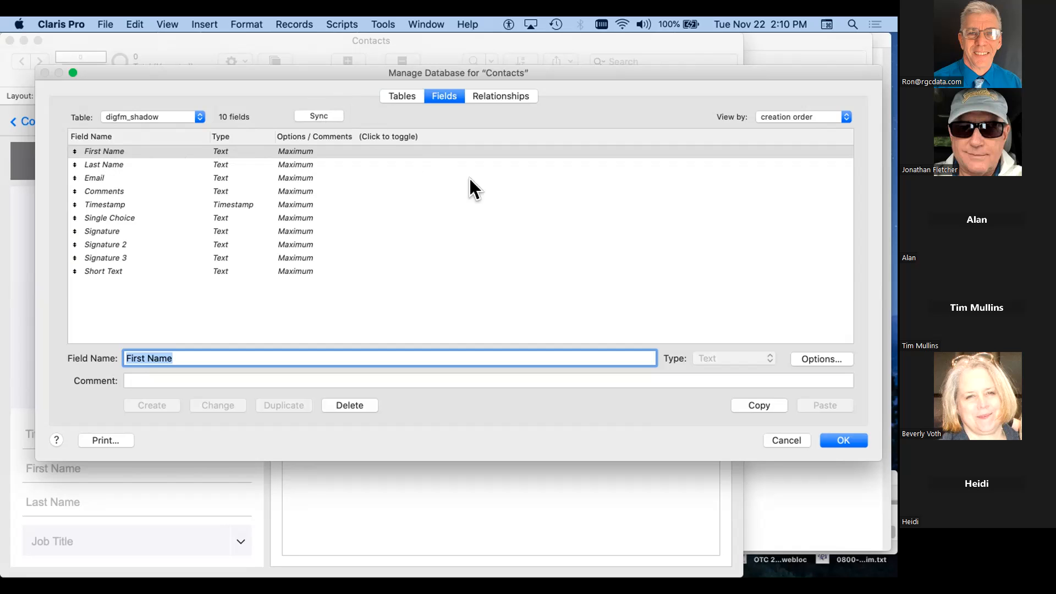
left_click(399, 94)
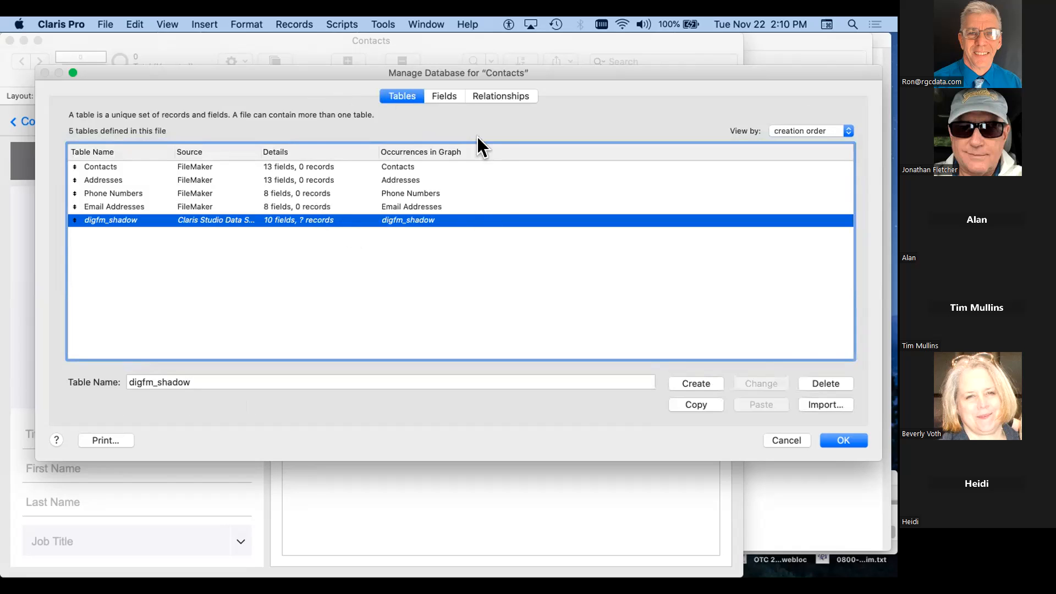
left_click(443, 95)
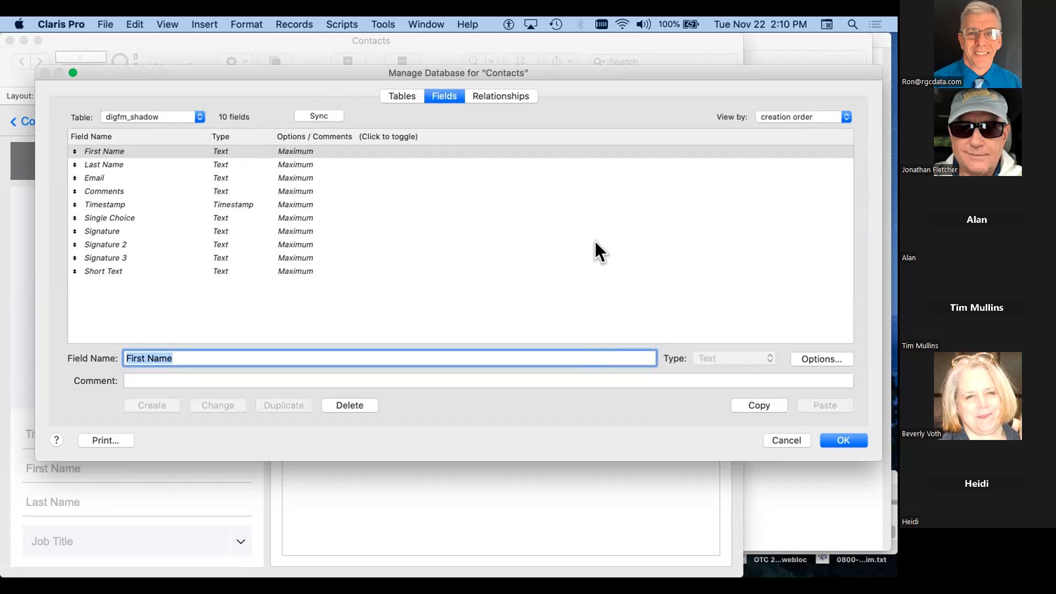
left_click(830, 438)
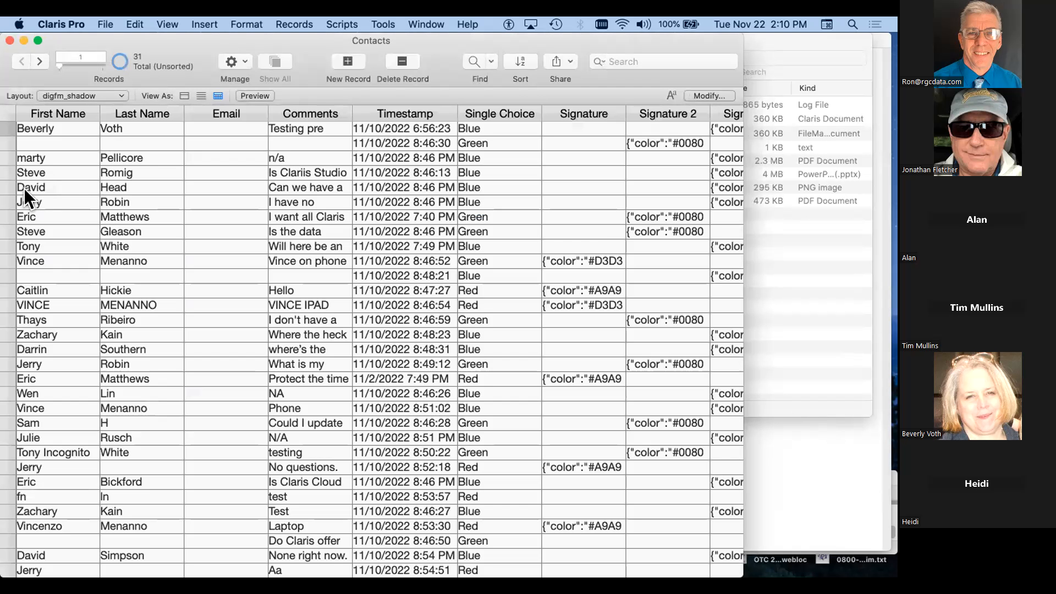
Step: Keep the digfm_shadow layout selected and switch it into Layout mode with Cmd+L
left_click(96, 94)
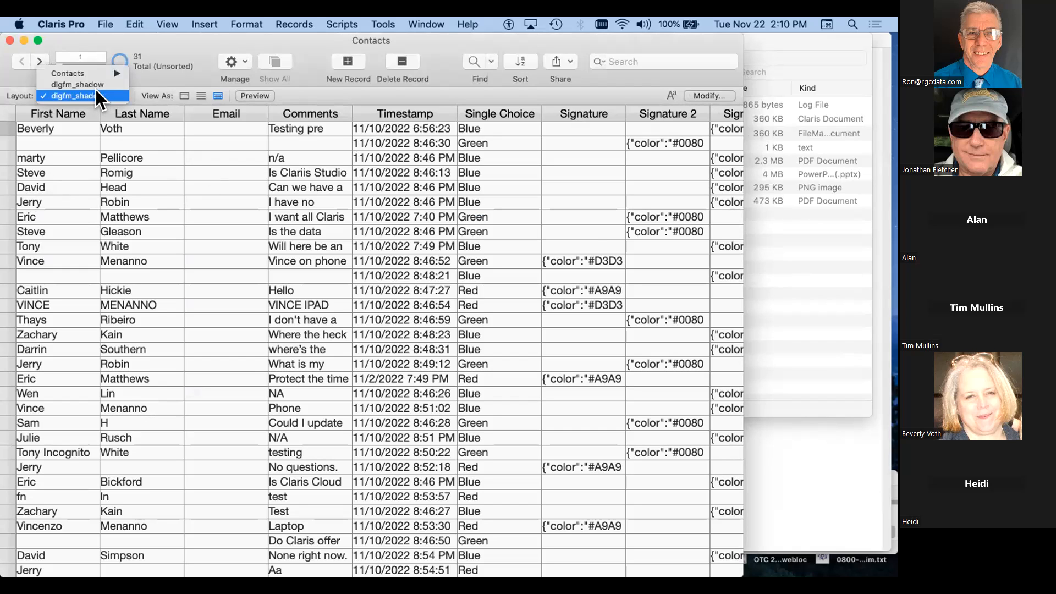
left_click(95, 83)
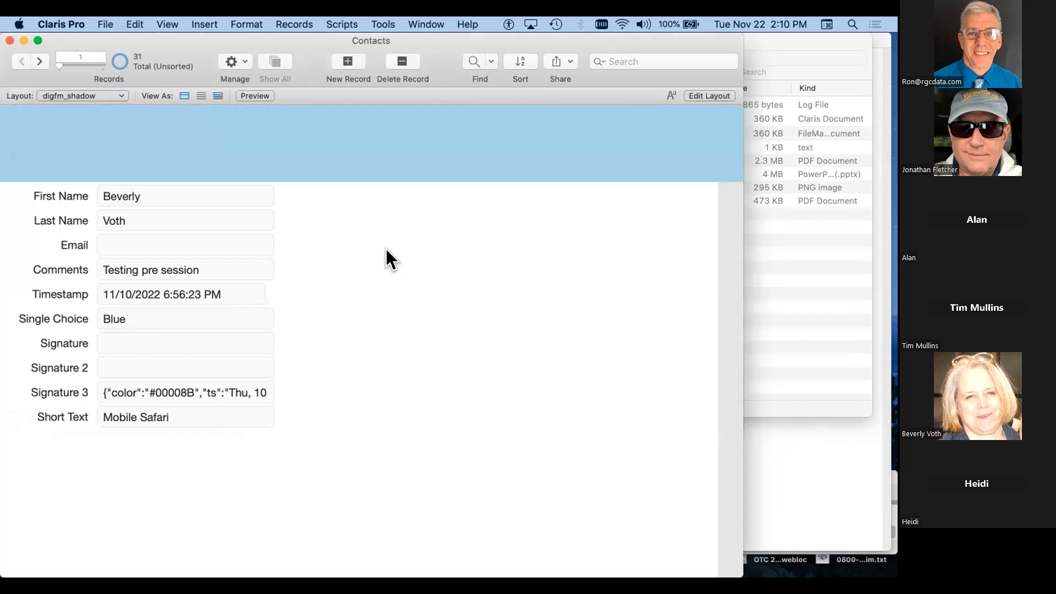
key("super+l")
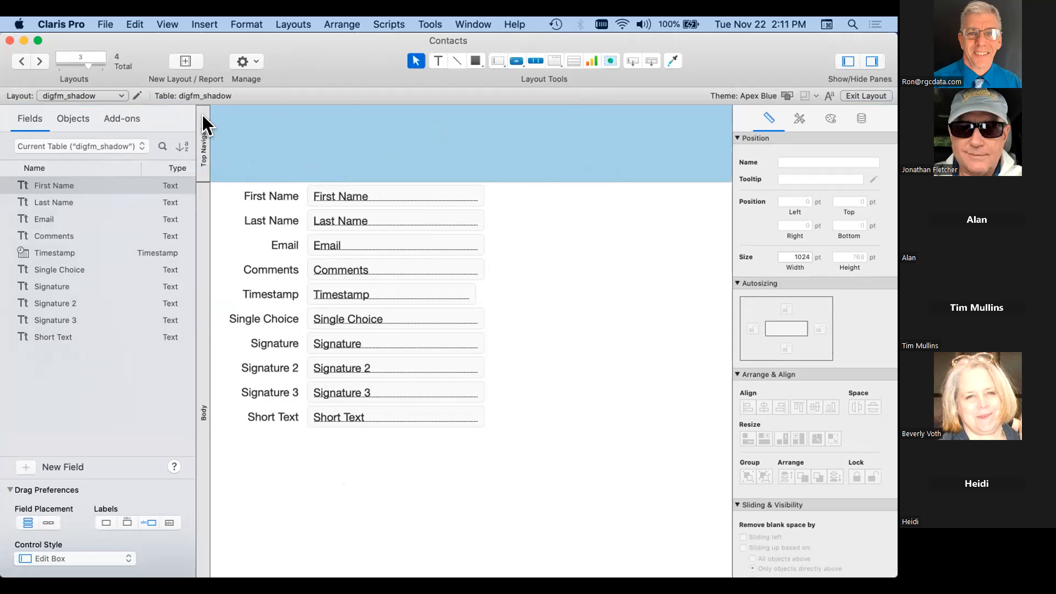
Step: In Manage Database Relationships, move digfm_shadow near the top and stretch it to show all fields
left_click(242, 58)
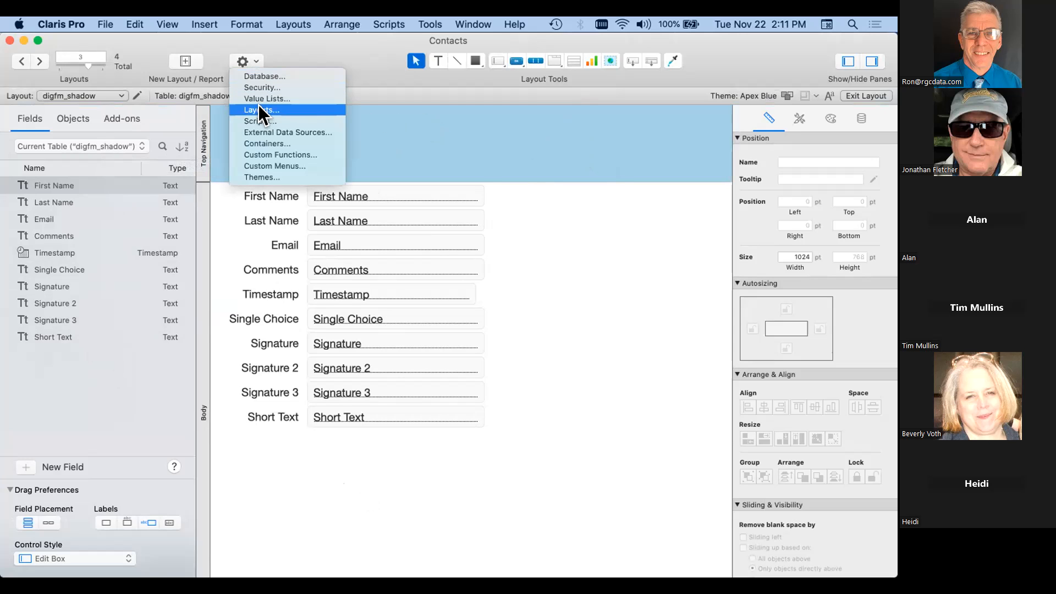
left_click(275, 75)
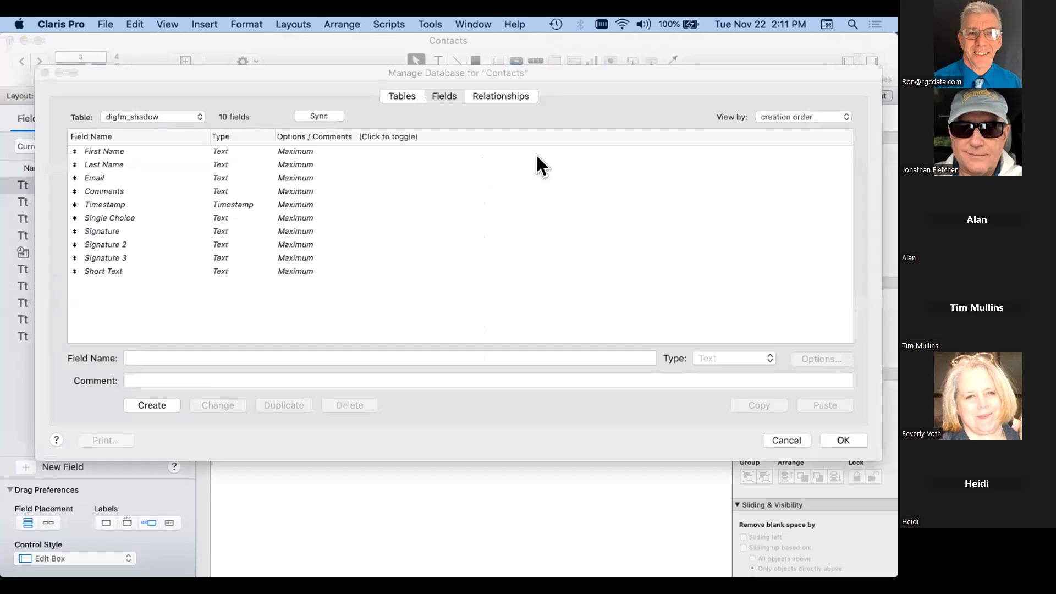
left_click(500, 97)
left_click(434, 223)
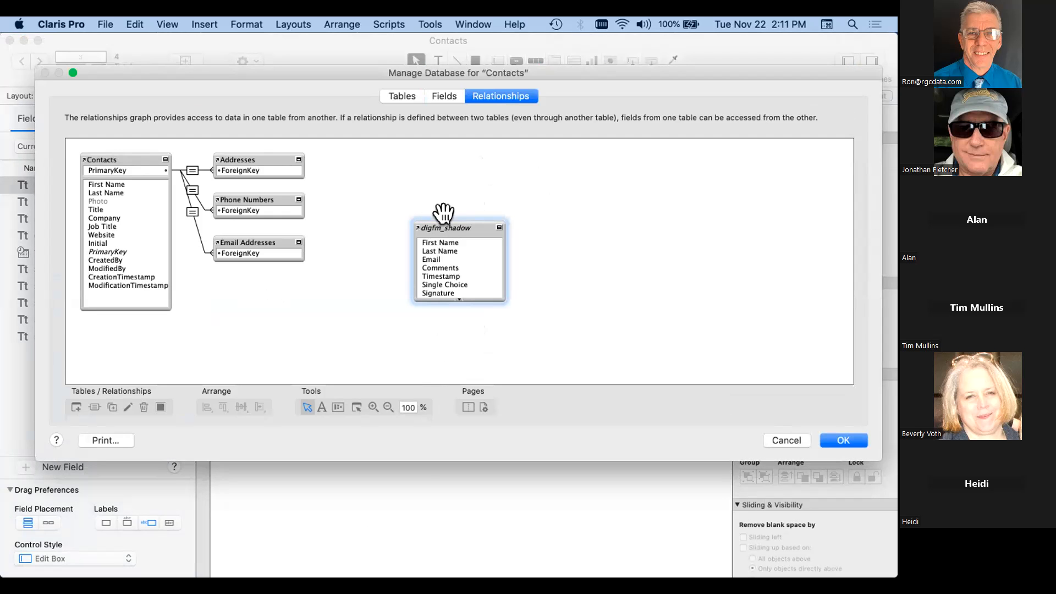
left_click(447, 215)
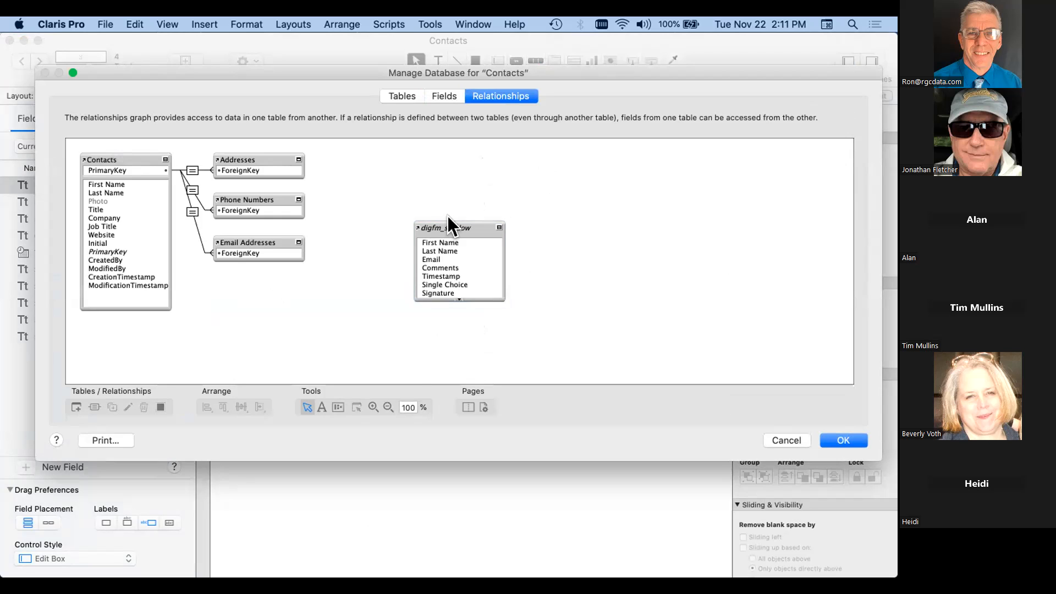
left_click(449, 222)
left_click(450, 215)
left_click(448, 220)
left_click_drag(448, 221, 427, 134)
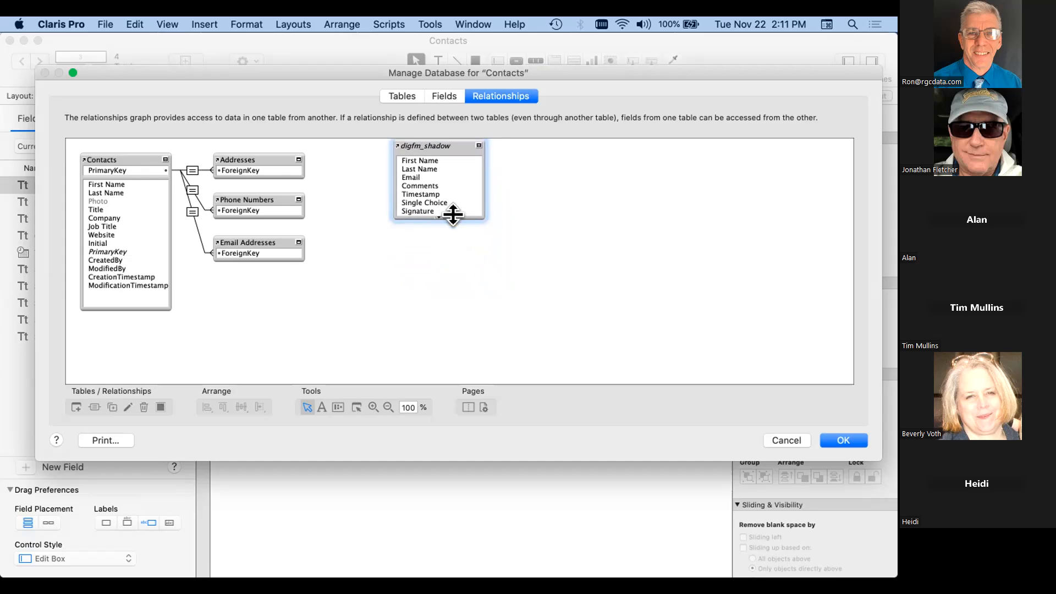
left_click_drag(453, 214, 449, 336)
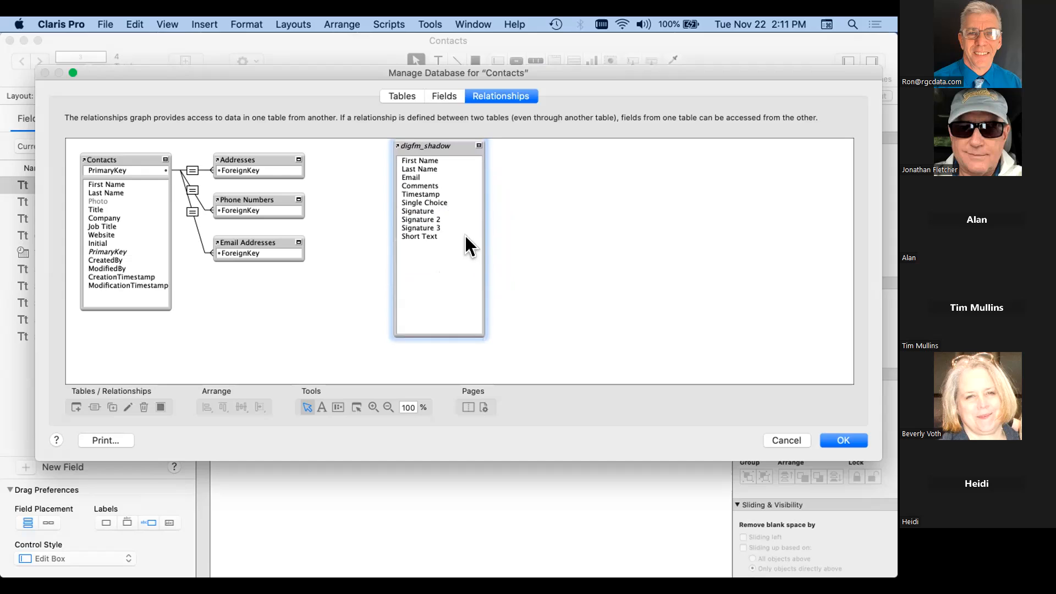
left_click(413, 177)
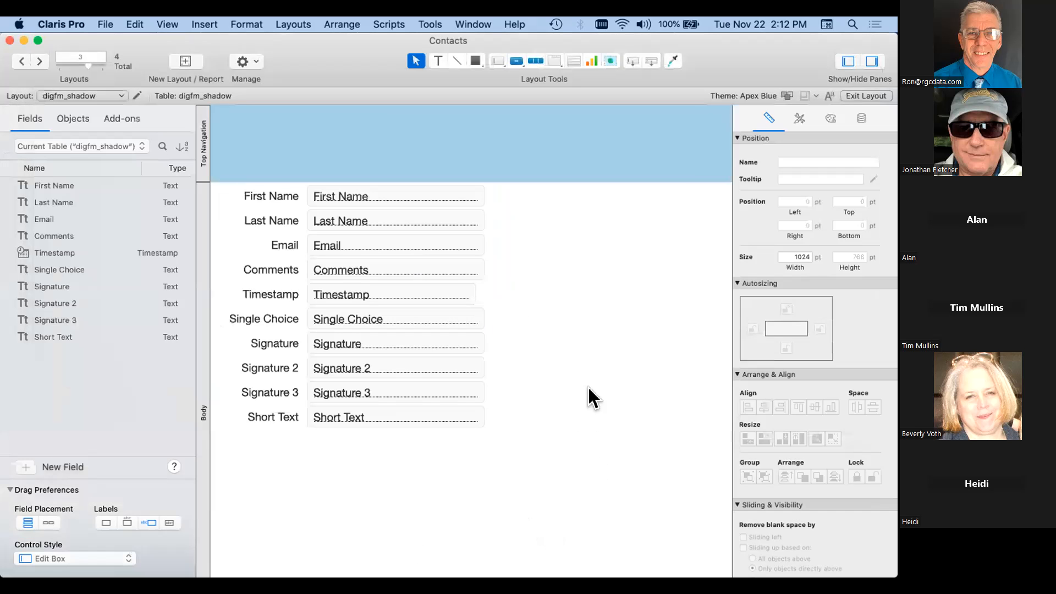
Step: Bring Firefox forward and switch to the Claris Studio tab
mouse_move(253, 567)
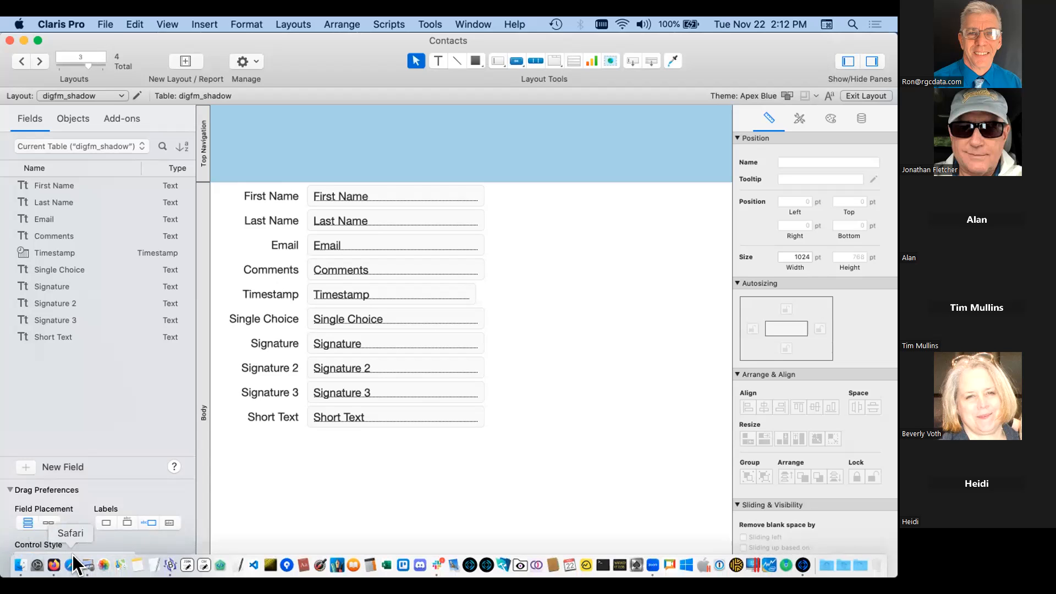
left_click(53, 565)
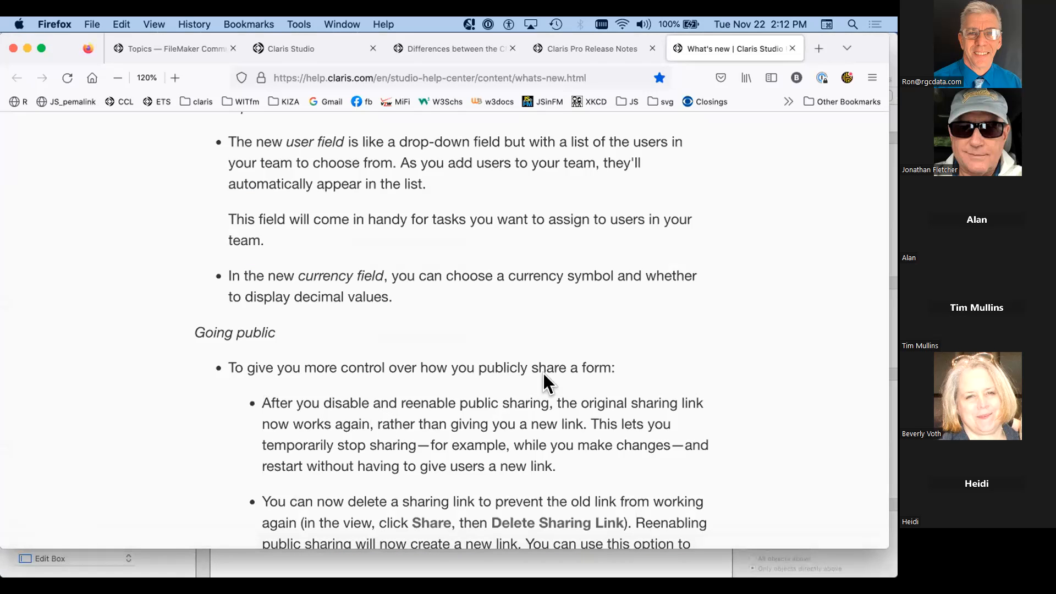
left_click(300, 48)
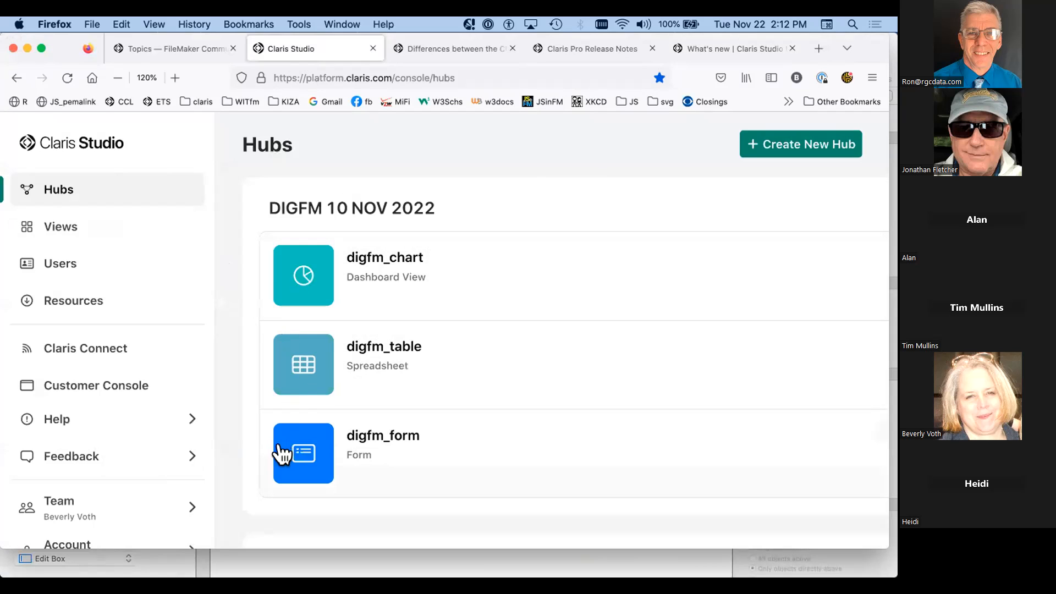
Step: Browse the Users and Resources pages and open, then close, the Help feedback form
left_click(94, 266)
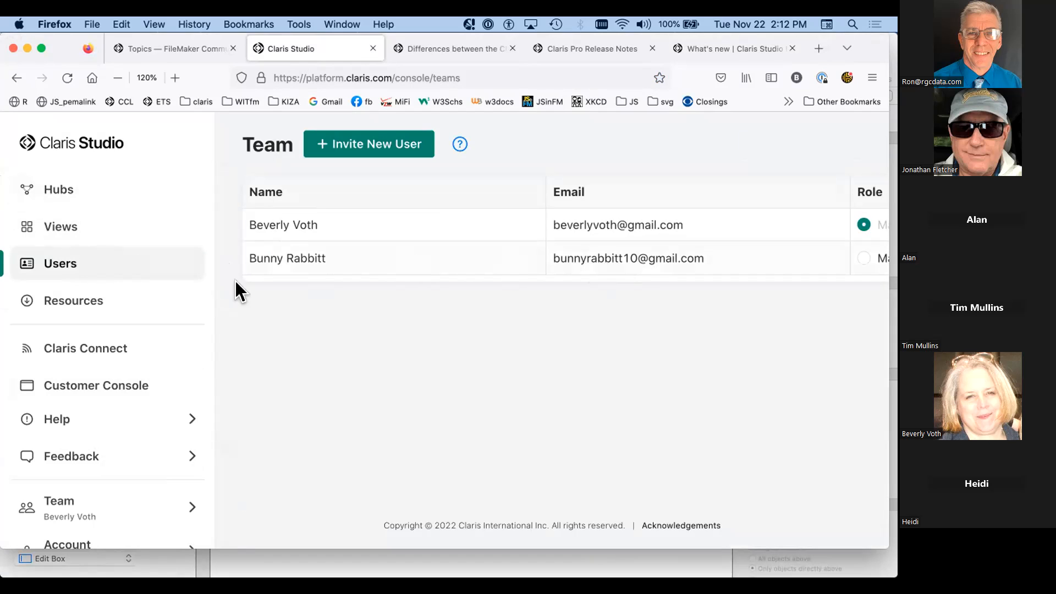
left_click(115, 302)
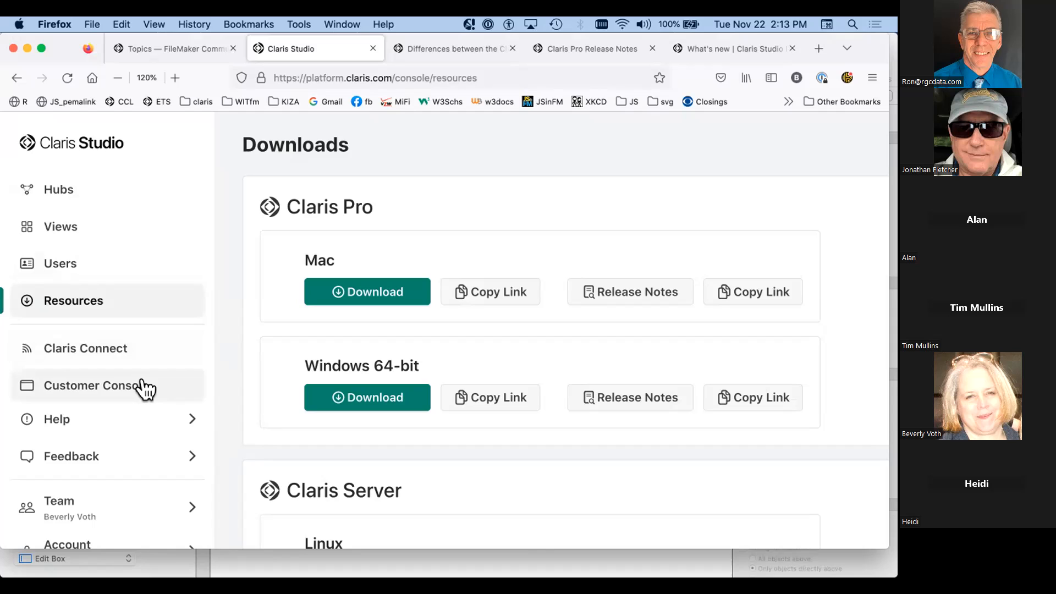
left_click(192, 421)
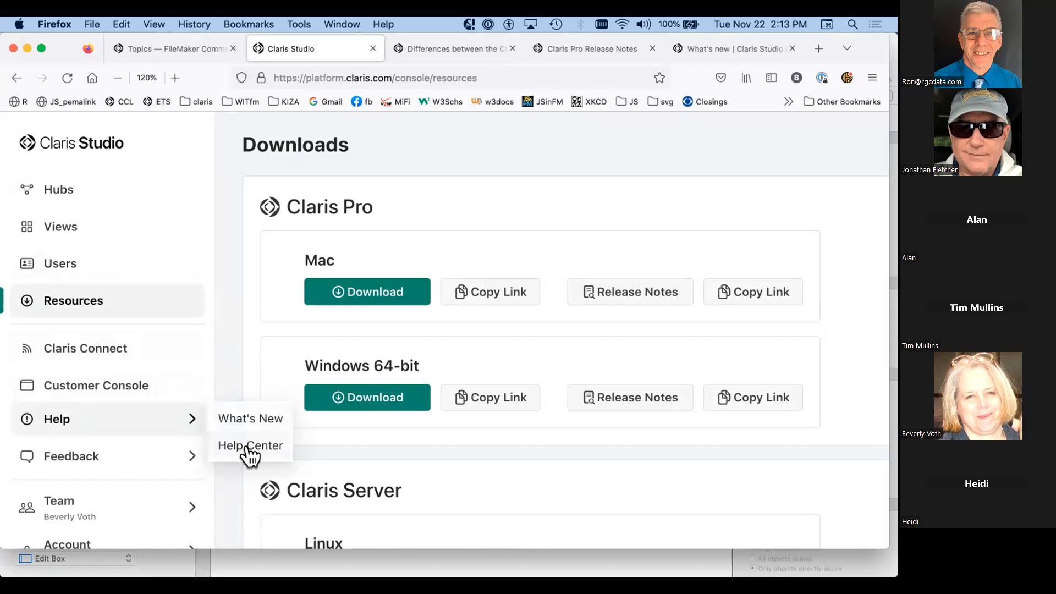
left_click(181, 467)
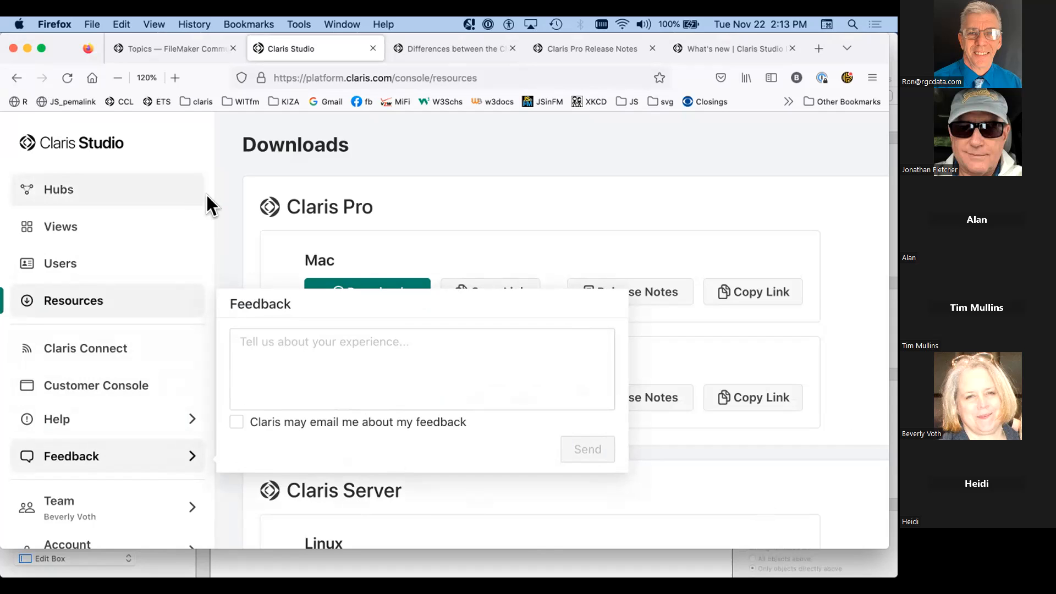
left_click(219, 209)
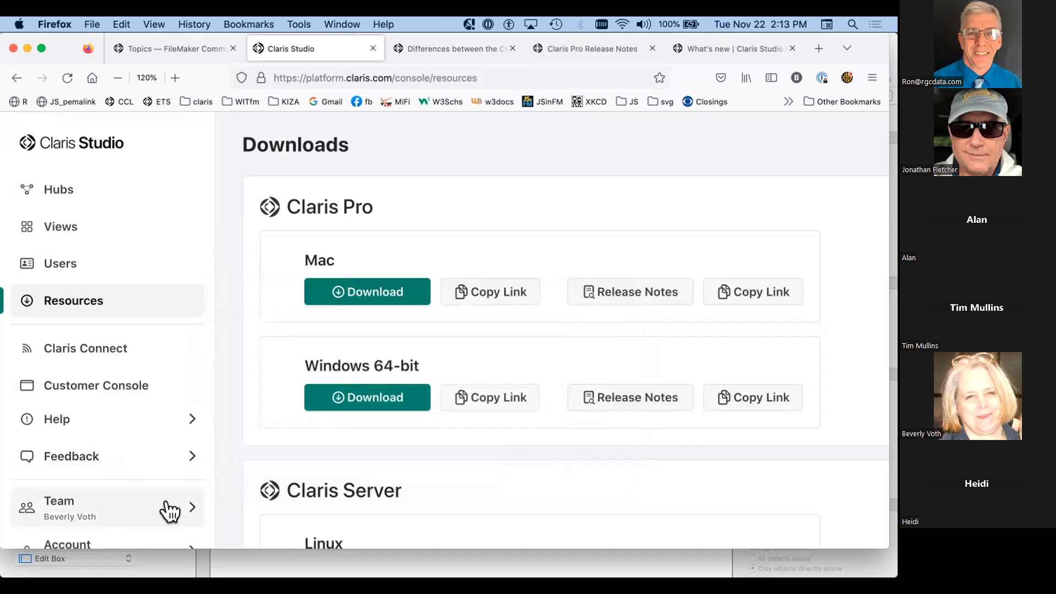
Step: Check the Team and Account menus, make the browser taller, and return to Hubs
left_click(189, 506)
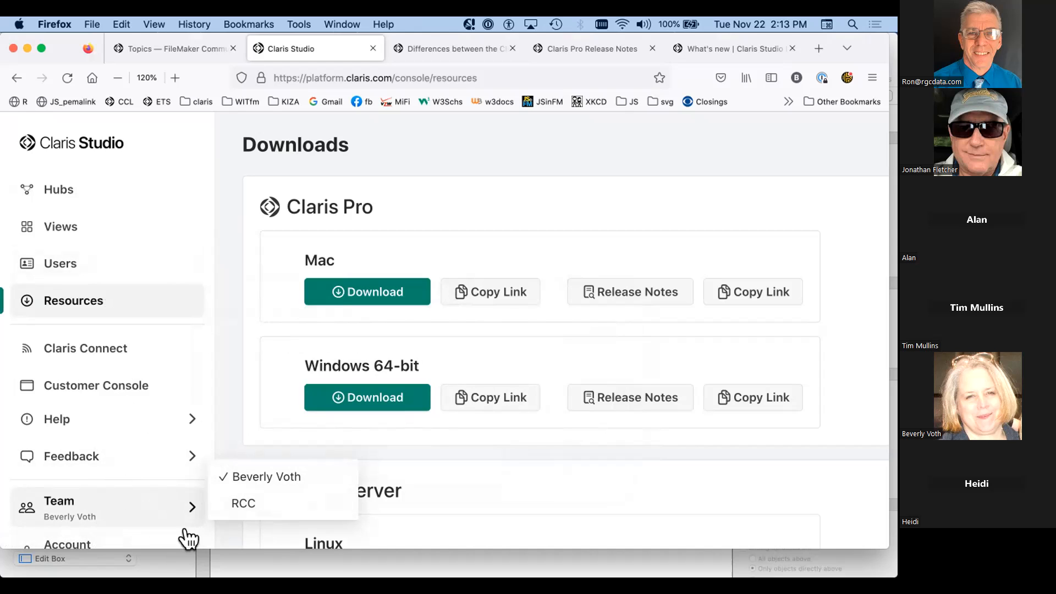
left_click_drag(232, 542, 229, 557)
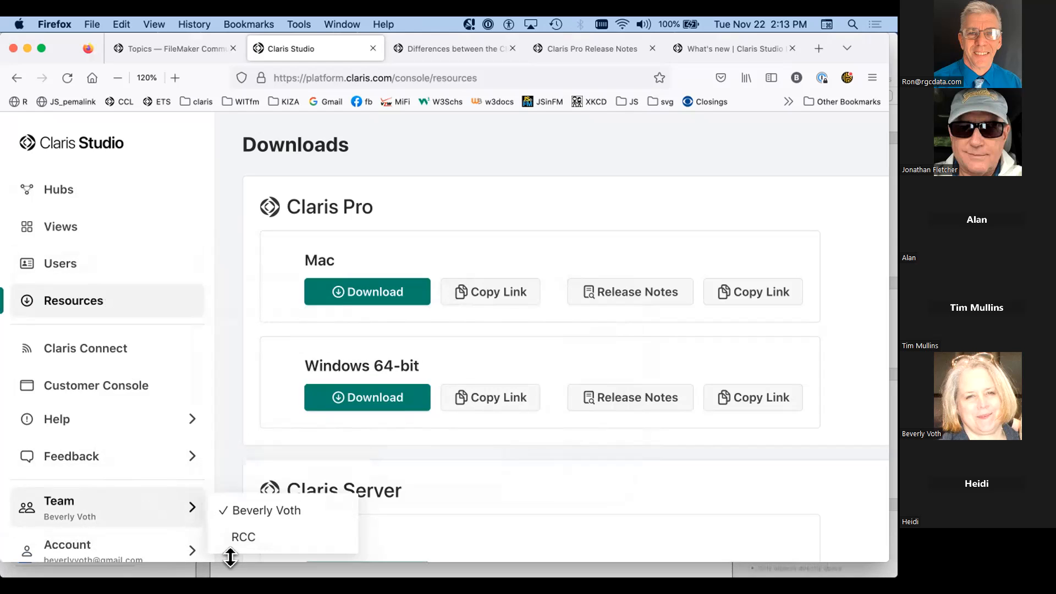
left_click(189, 553)
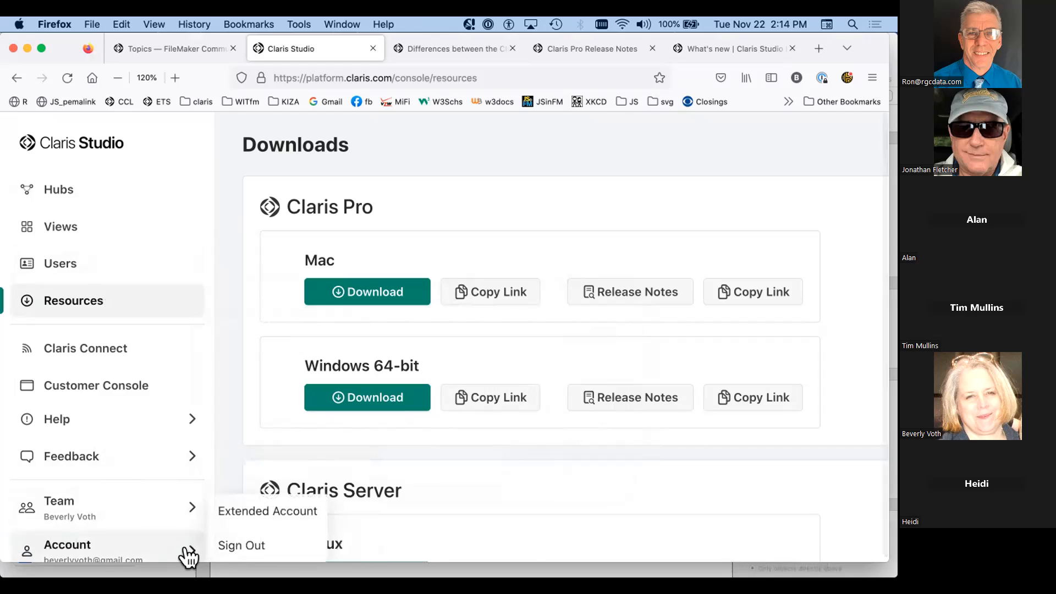
left_click(219, 183)
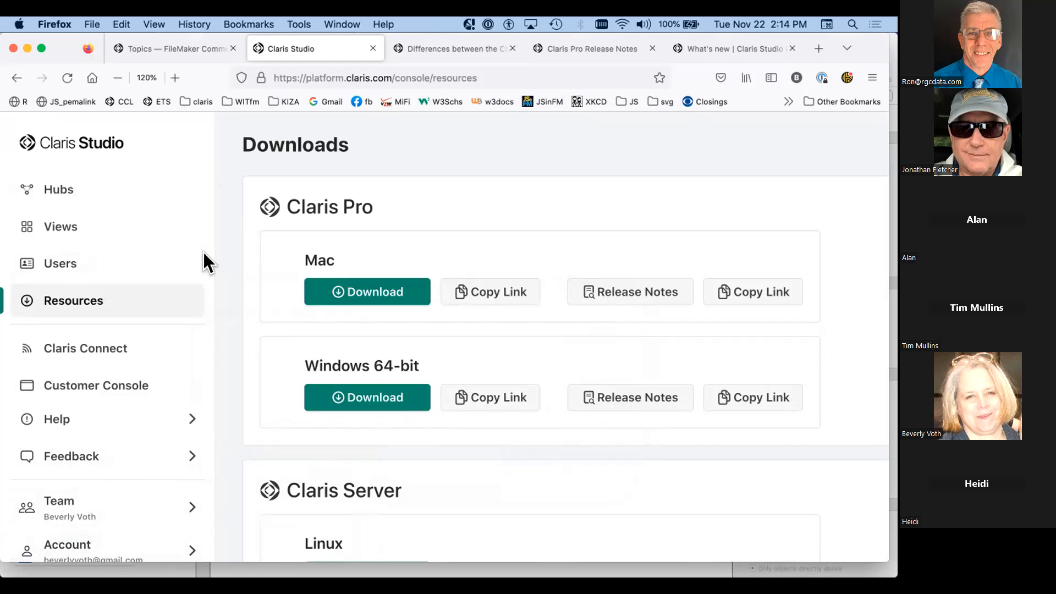
left_click(50, 199)
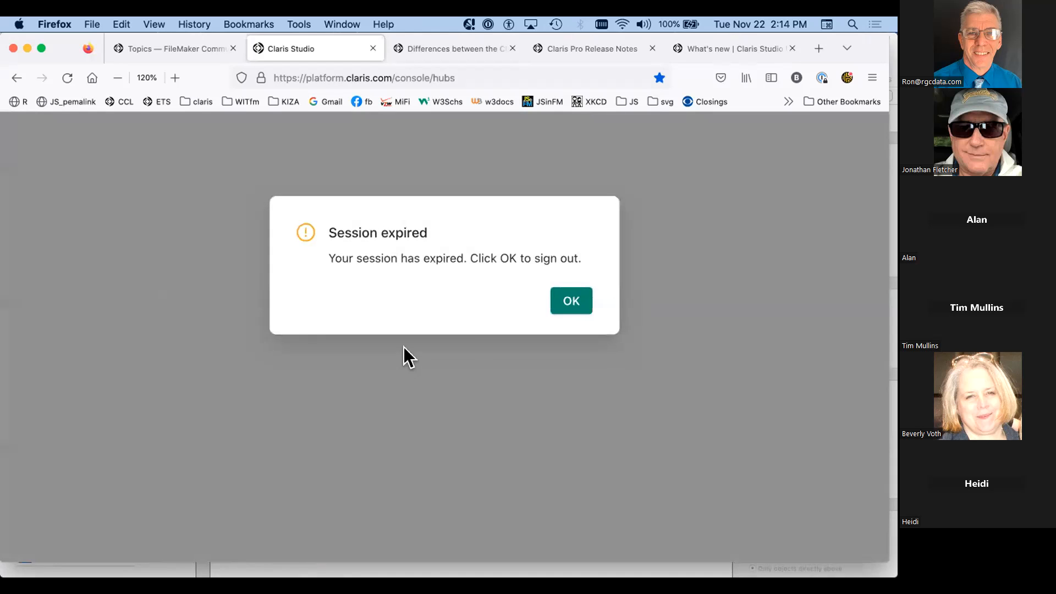
Step: Sign out of the expired Claris Studio session, close its tab, and stop screen sharing
left_click(573, 313)
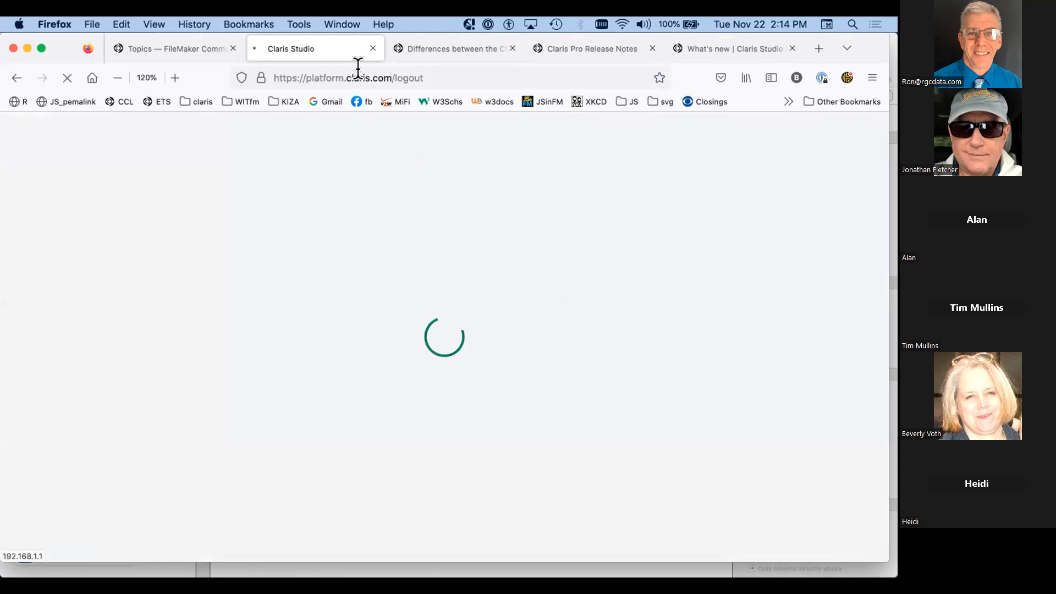
key("super+w")
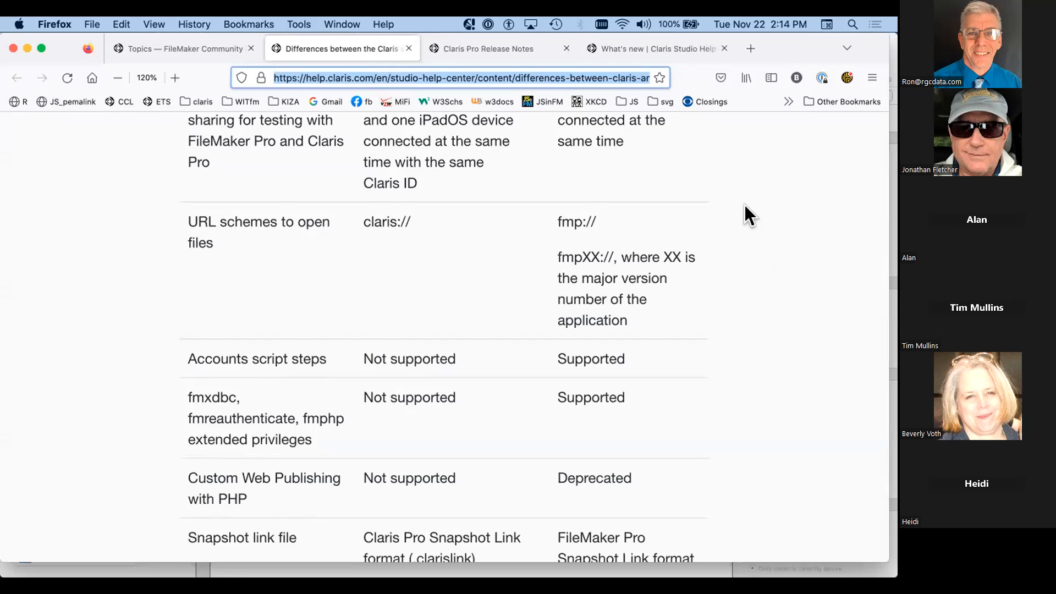
left_click(639, 35)
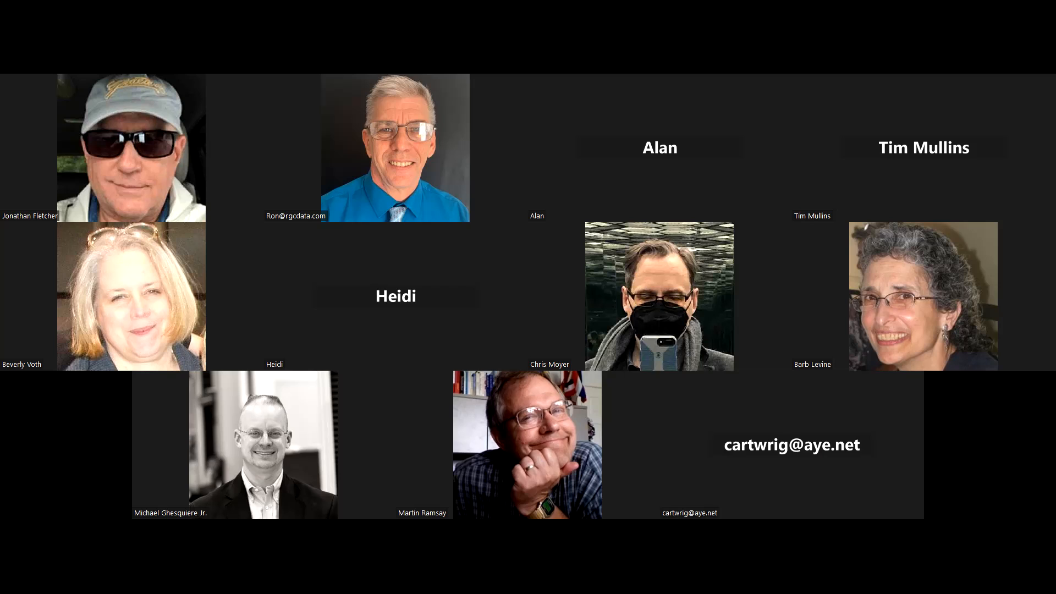
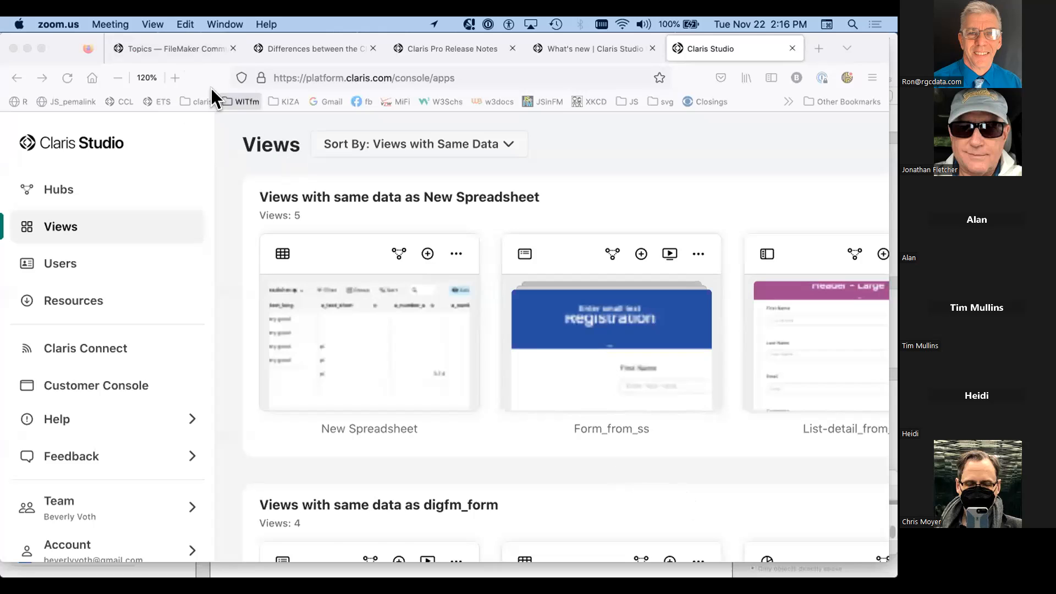
Step: Zoom the Firefox Claris Studio Views page out to 90%
left_click(661, 144)
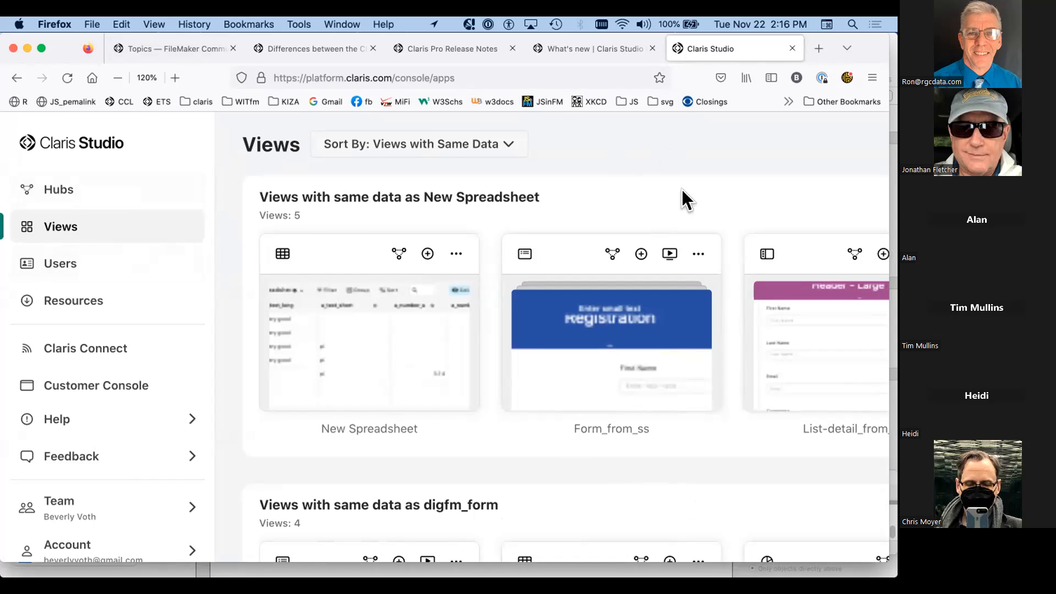
left_click(109, 71)
left_click(109, 72)
left_click(109, 72)
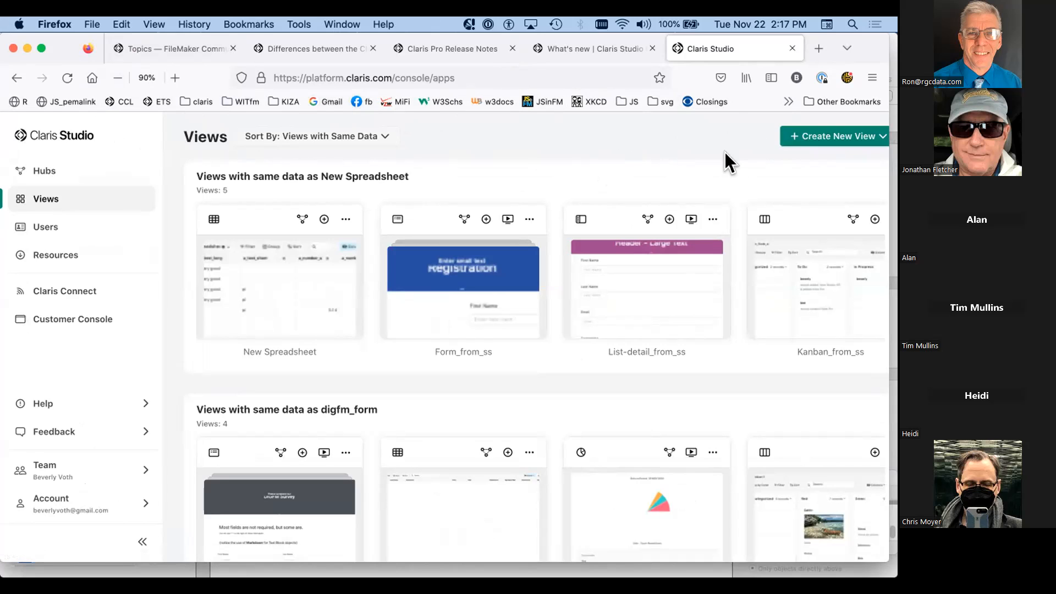
Step: Create a new Spreadsheet view and rename it from Spreadsheet 1 to kyana_demo
left_click(814, 132)
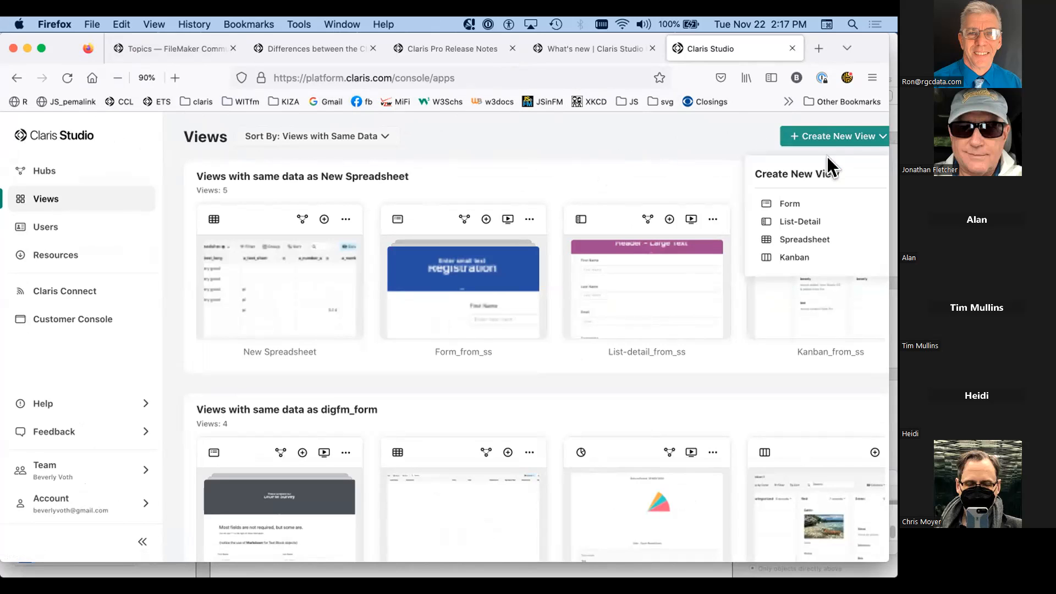
left_click(799, 240)
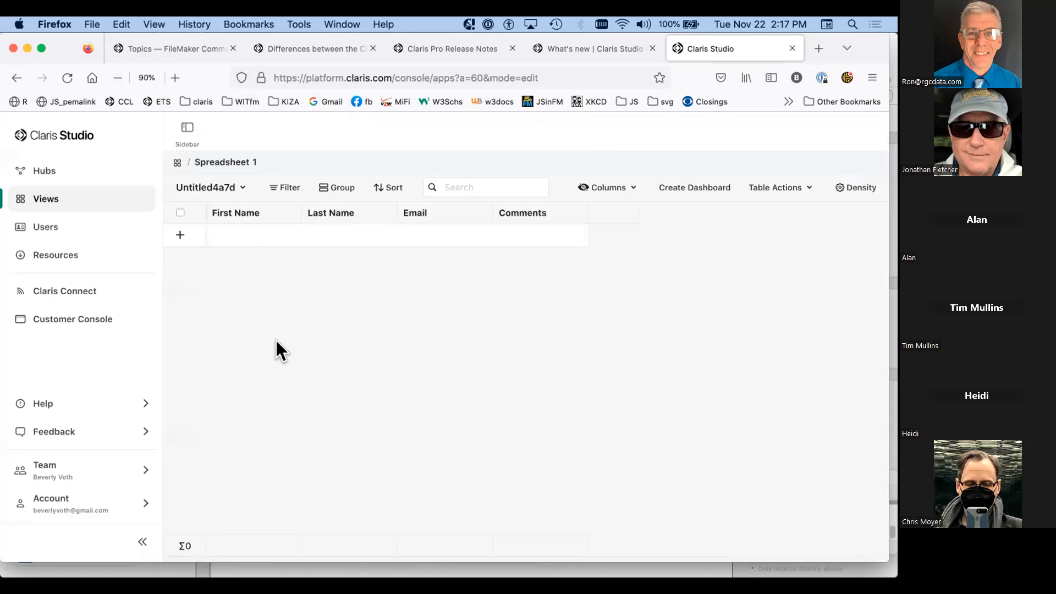
left_click(210, 159)
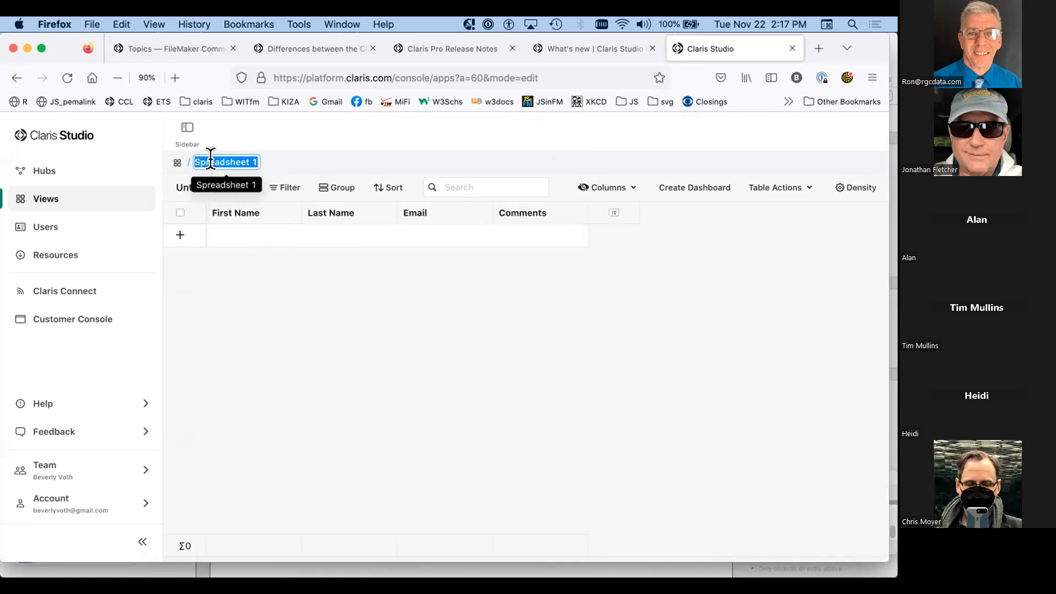
type("kyan")
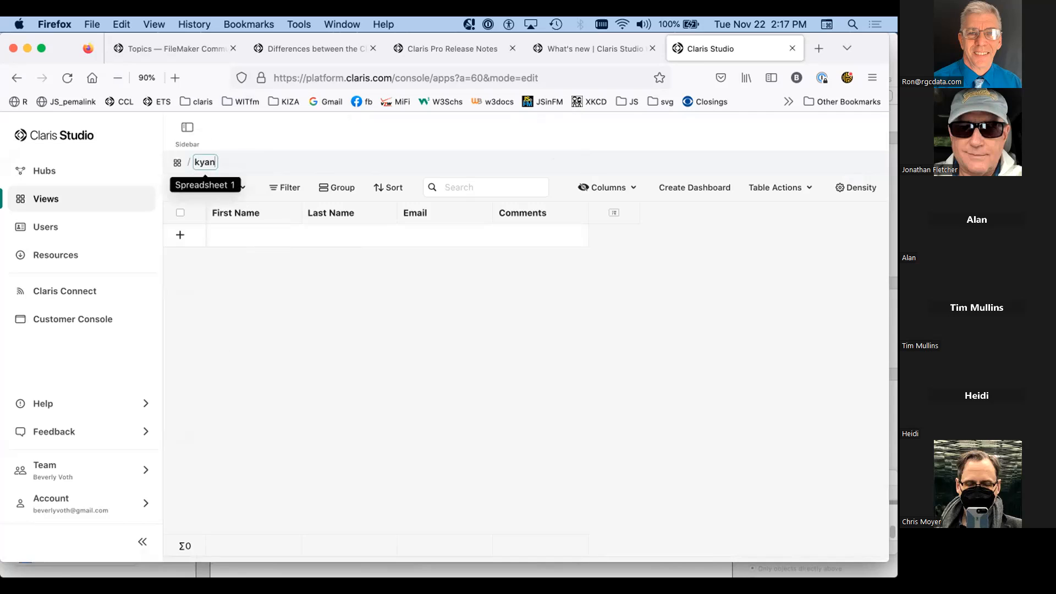
type("a data")
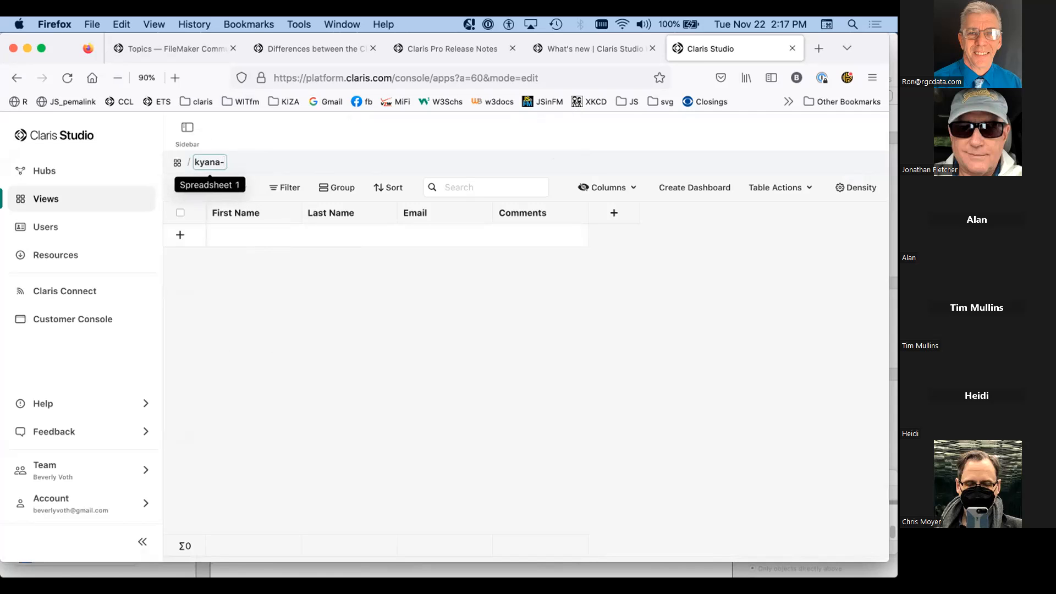
key("BackSpace")
key("BackSpace")
key("BackSpace")
key("BackSpace")
key("BackSpace")
type("_demo")
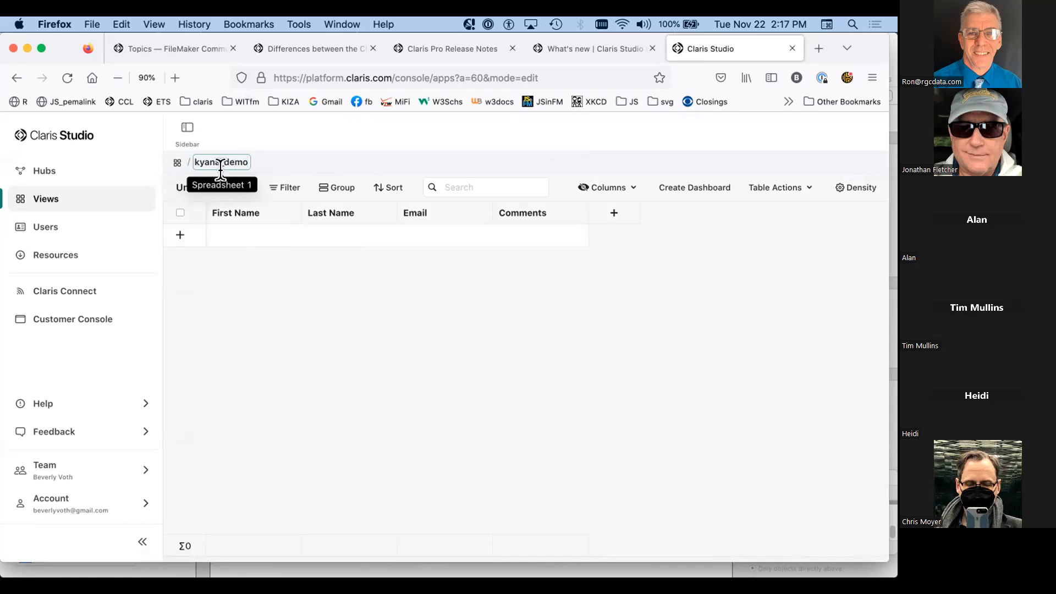
key("Return")
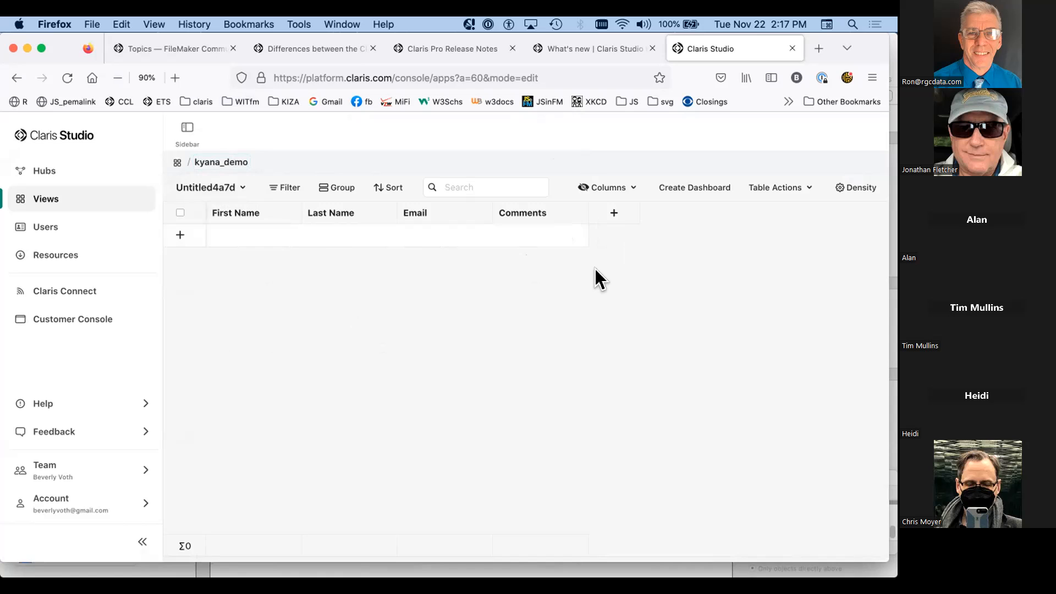
Step: Add a Number column named myNumber to the kyana_demo table, retrying after a cancelled first attempt
left_click(611, 213)
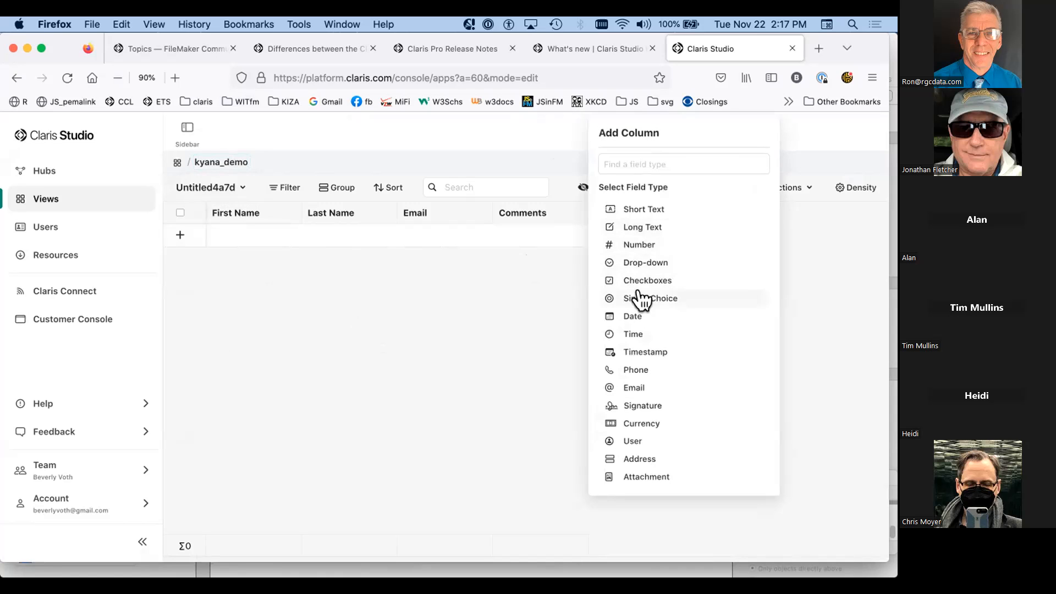
left_click(639, 245)
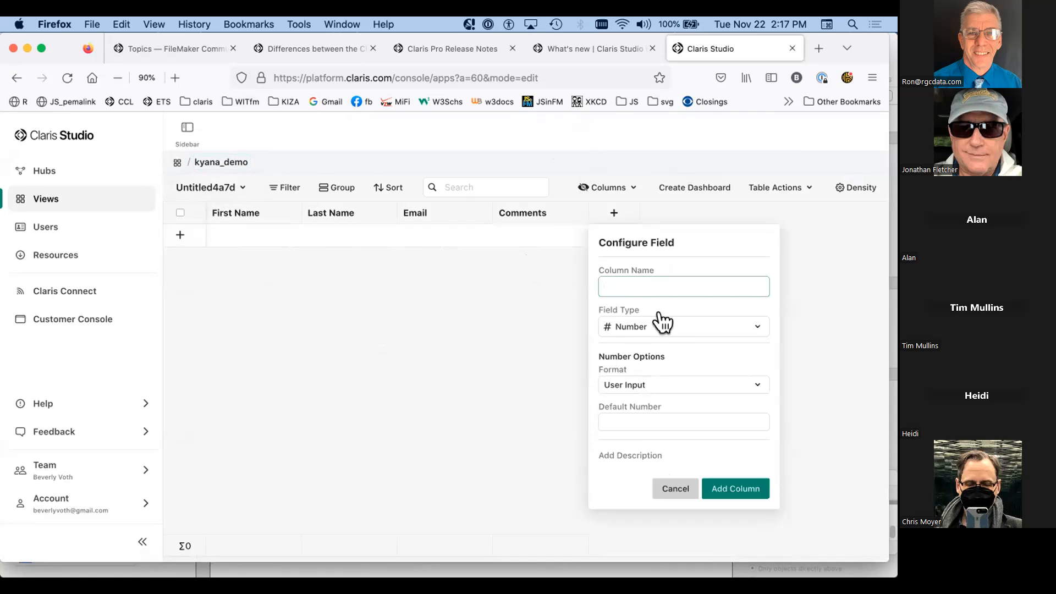
type("myNumber")
left_click(680, 383)
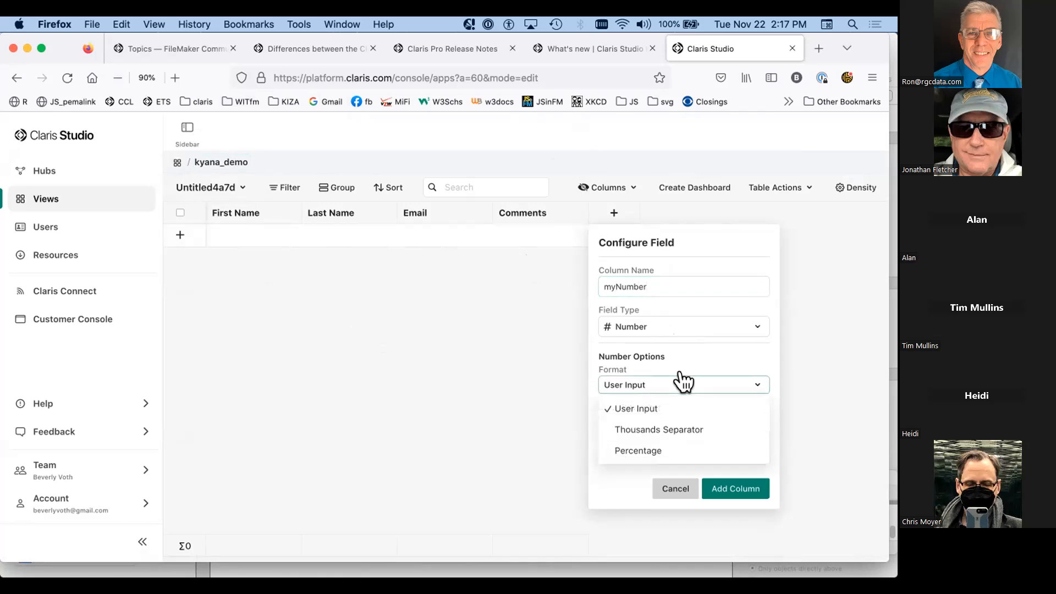
left_click(829, 365)
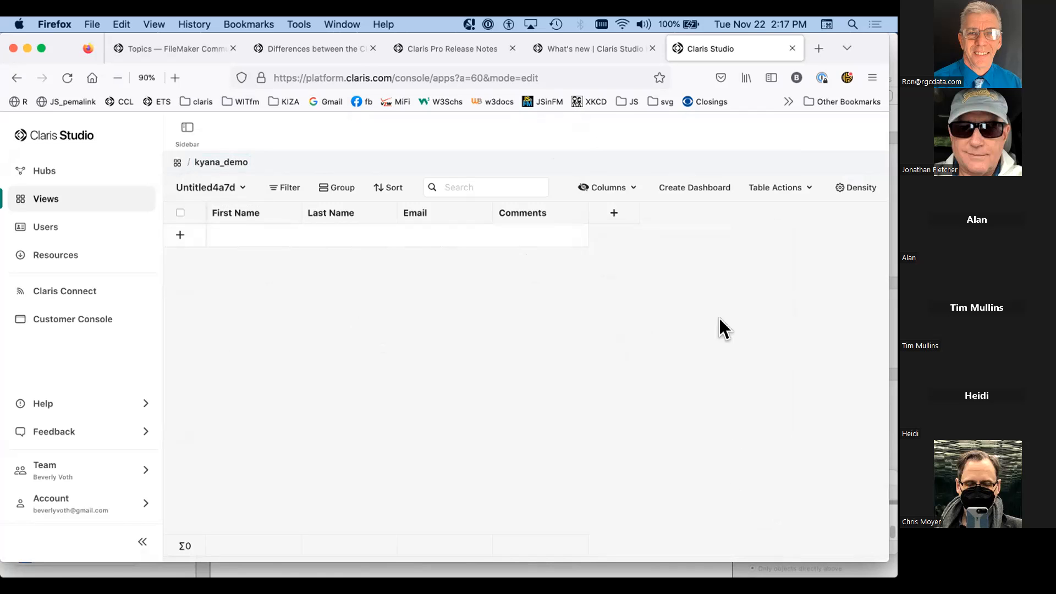
left_click(611, 216)
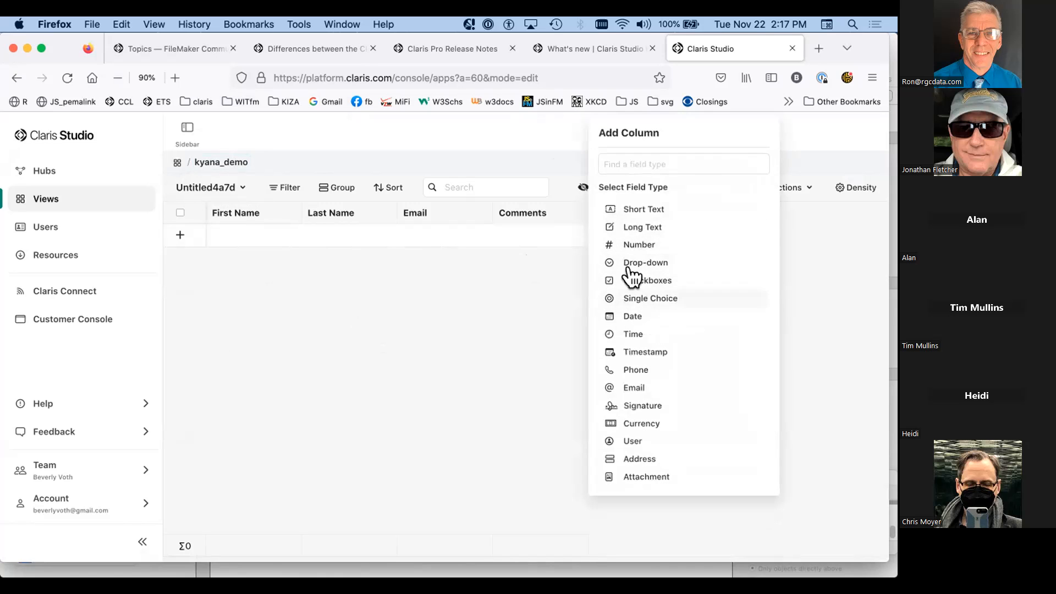
left_click(632, 245)
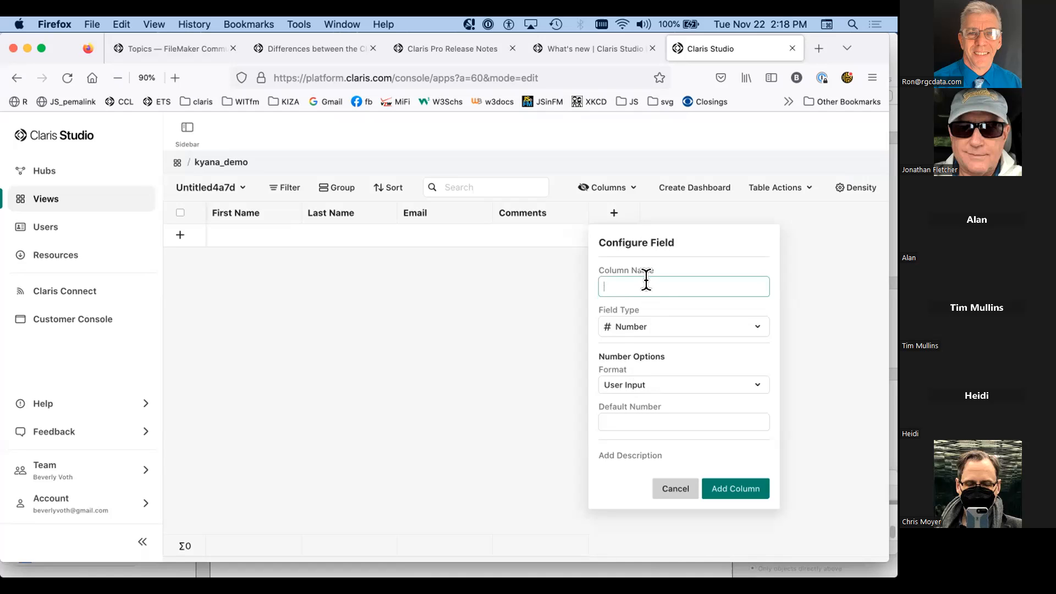
type("myNumber")
left_click(717, 486)
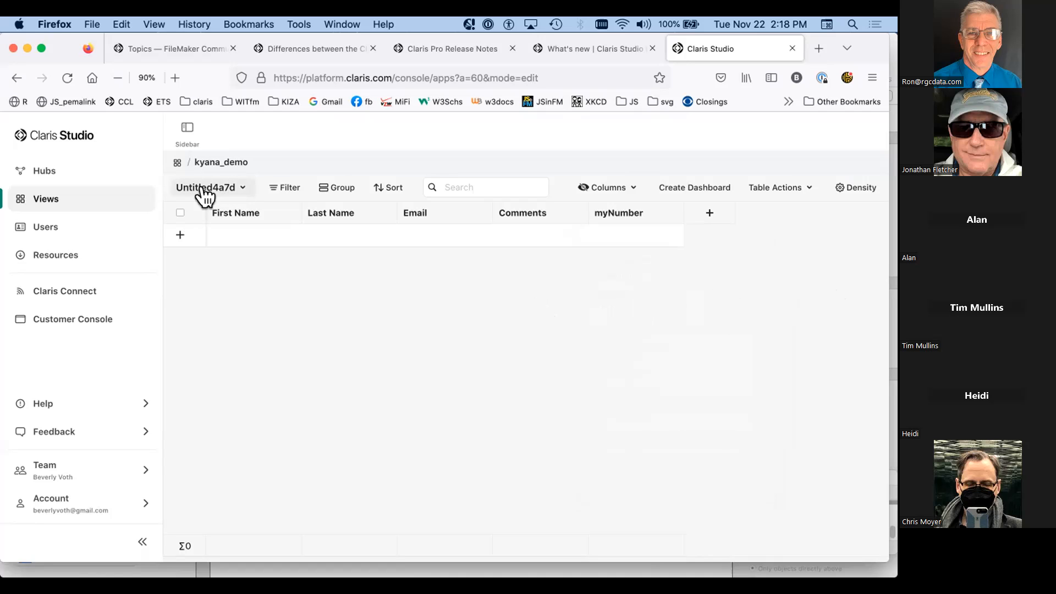
Step: Rename the Untitled4a7d table to kyana_rocks
left_click(239, 188)
left_click(222, 212)
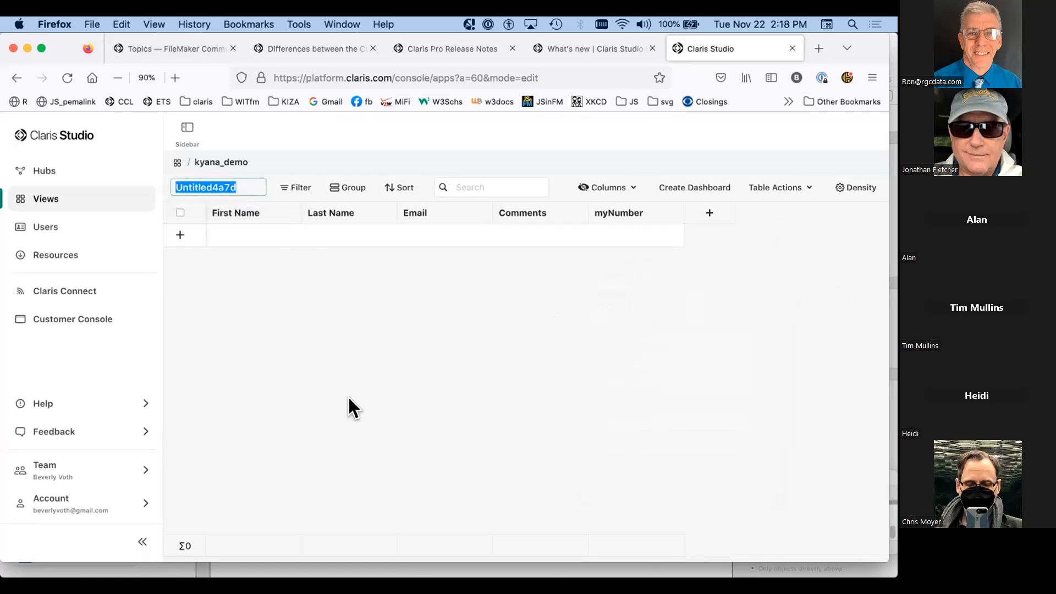
type("kayn")
key("BackSpace")
key("BackSpace")
key("BackSpace")
type("yana_rocks")
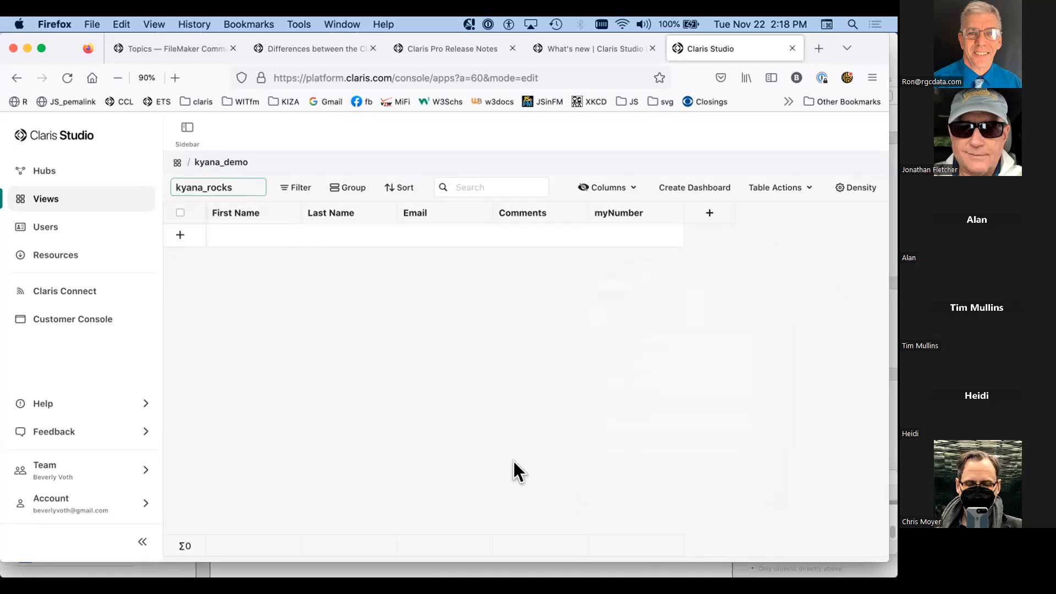
key("Return")
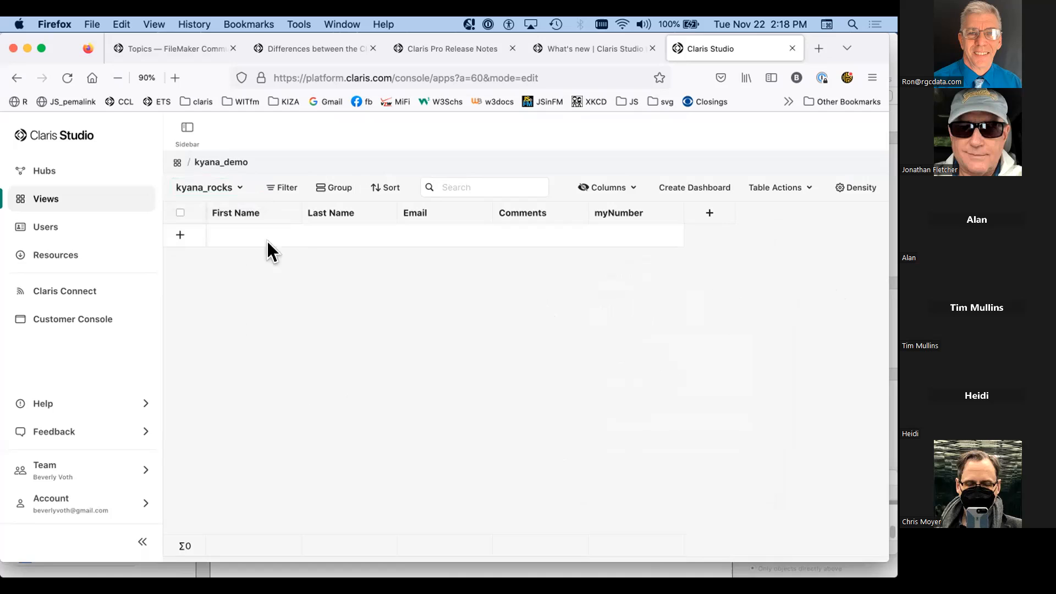
Step: Add a record with a first name and 3000 in myNumber
left_click(248, 242)
type("bevely")
key("Return")
left_click(648, 236)
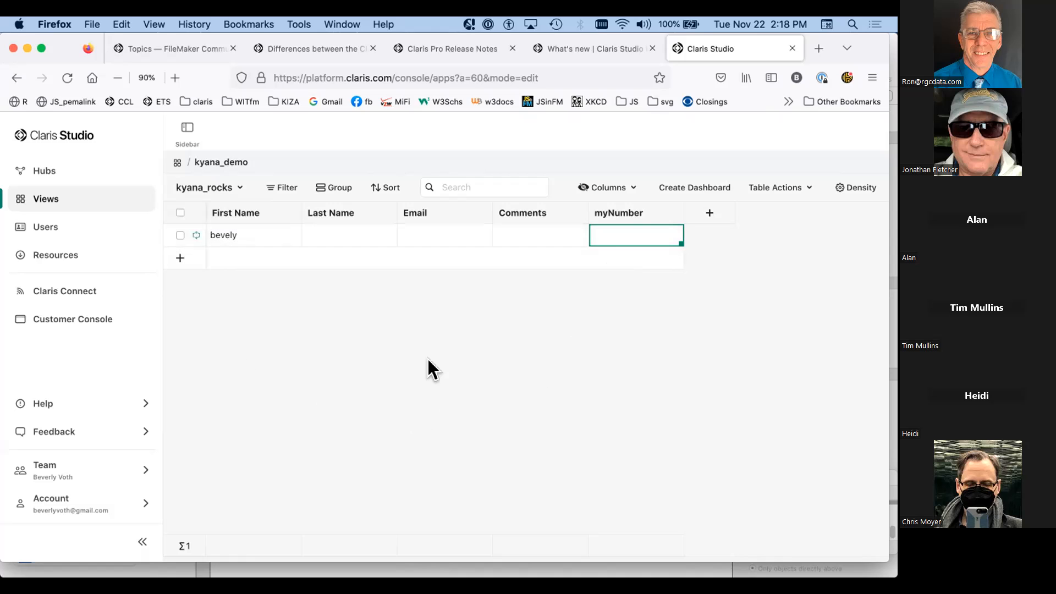
type("3000")
left_click(472, 315)
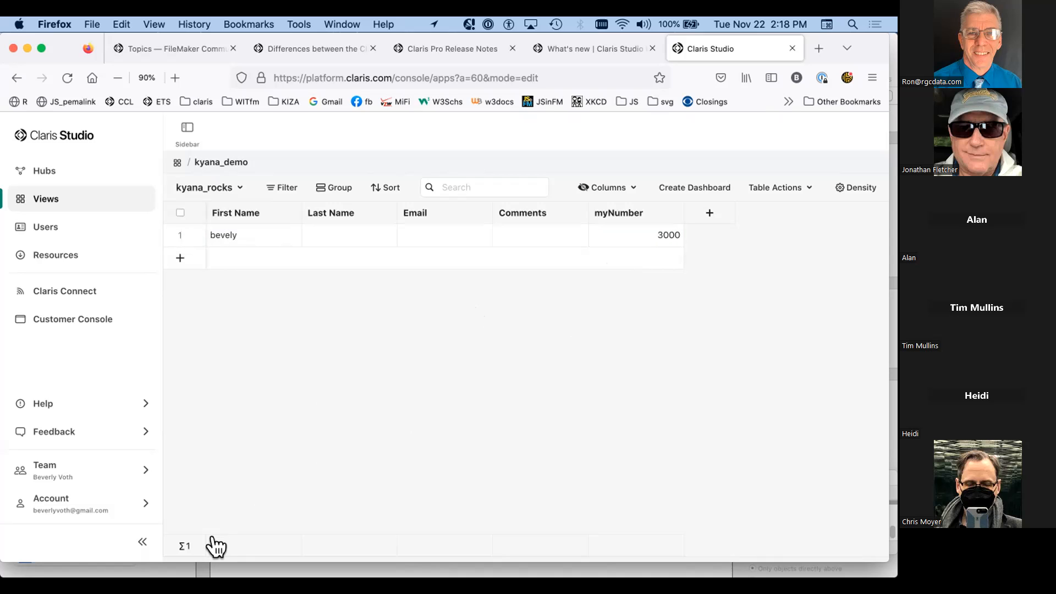
Step: Check the First Name and myNumber summary options, then show the table's Fields list in the sidebar
left_click(259, 546)
left_click(491, 483)
left_click(658, 545)
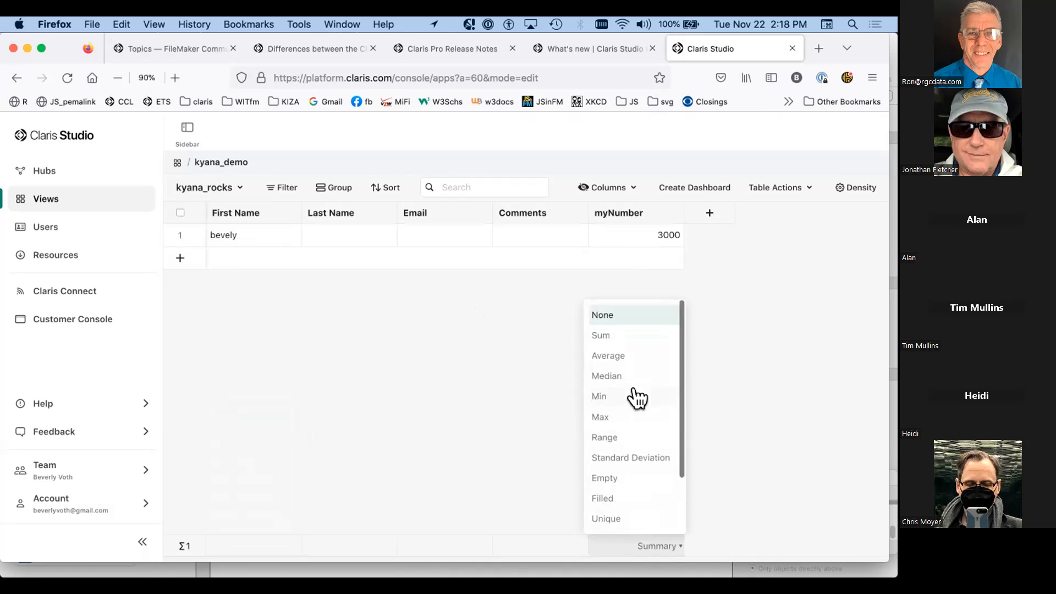
left_click(438, 400)
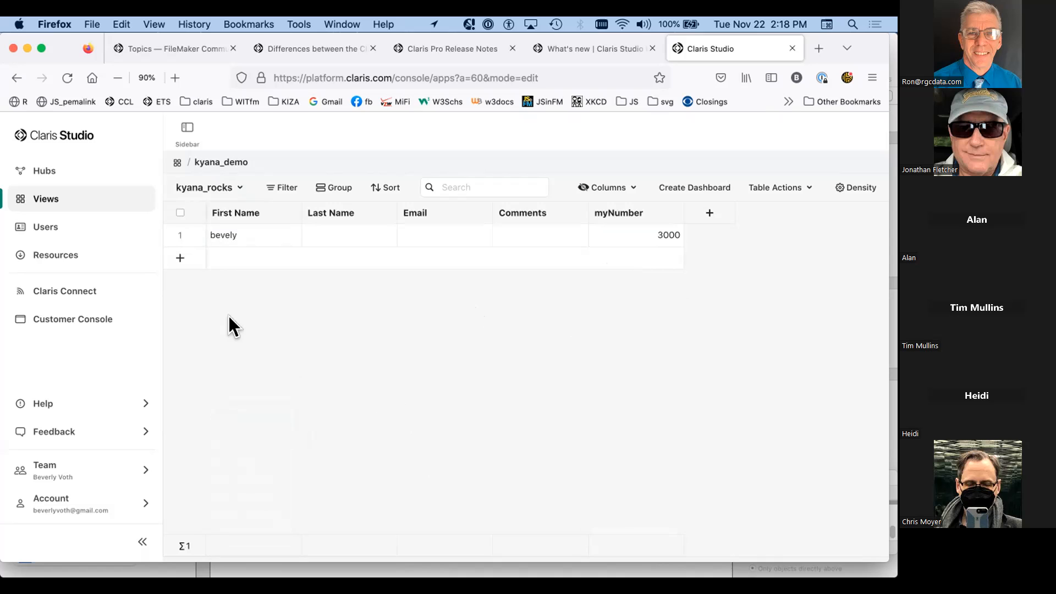
left_click(186, 128)
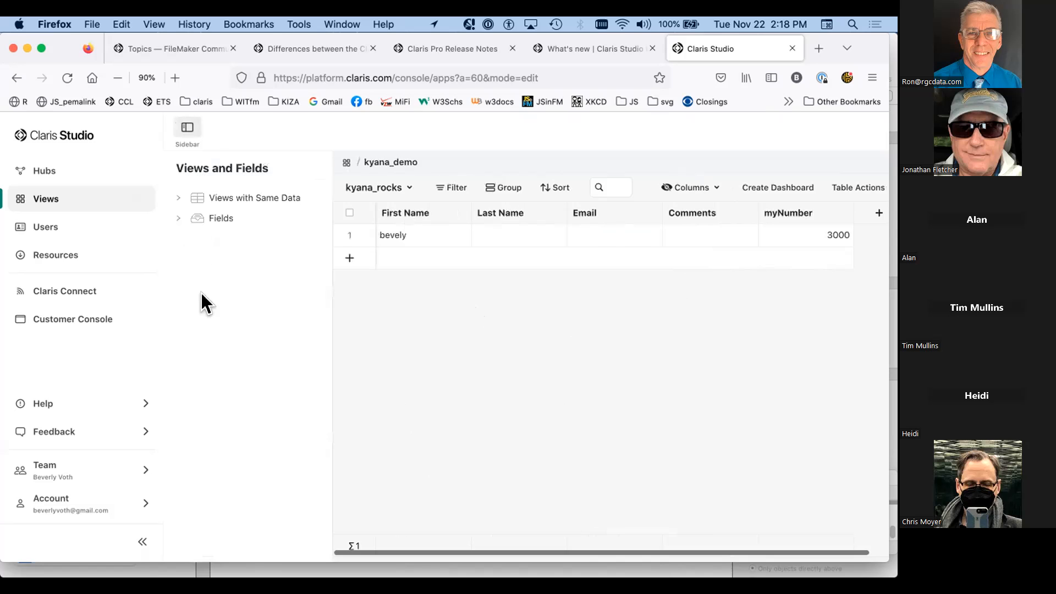
left_click(174, 220)
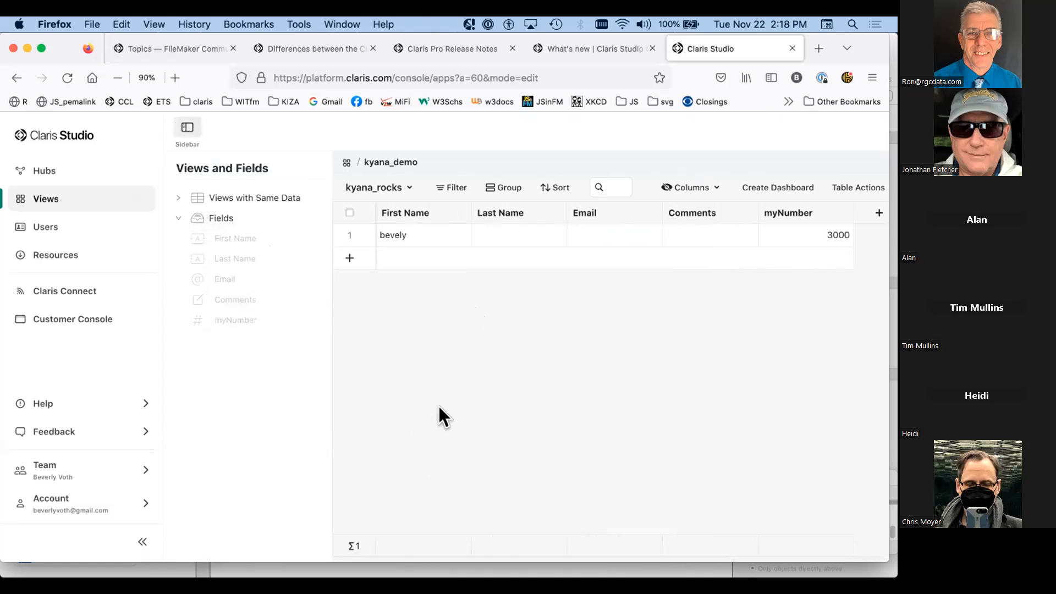
mouse_move(540, 566)
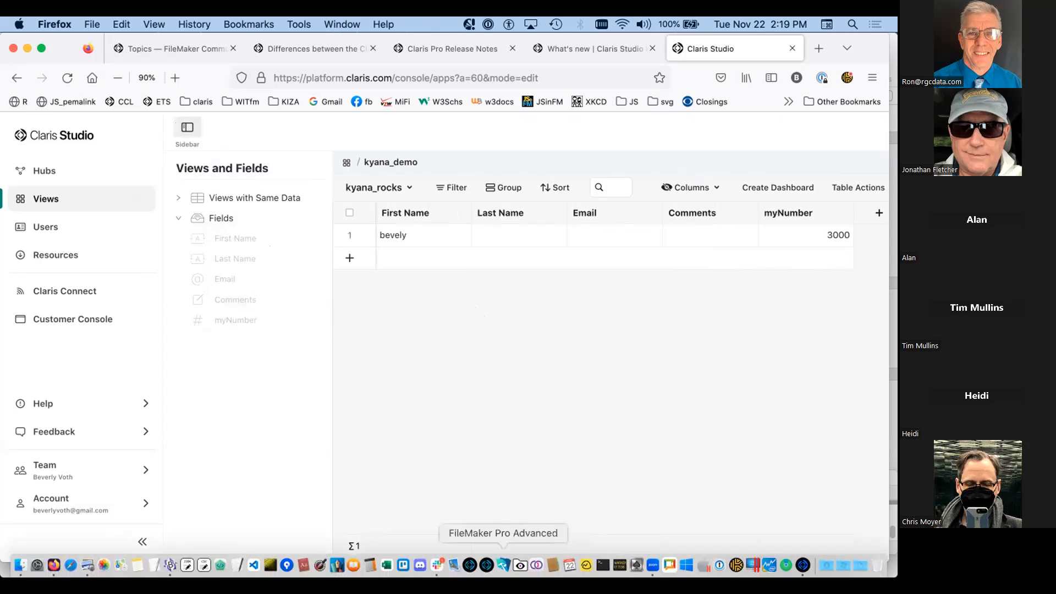
Step: Open Claris Pro's relationships graph and move the digfm_shadow table to the right edge
left_click(803, 565)
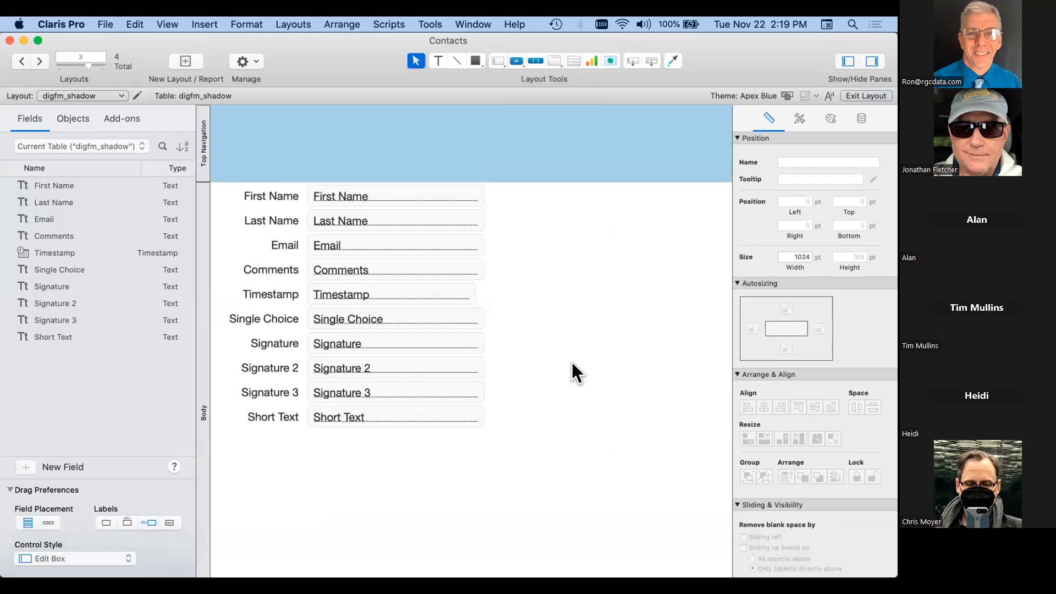
key("super+shift+d")
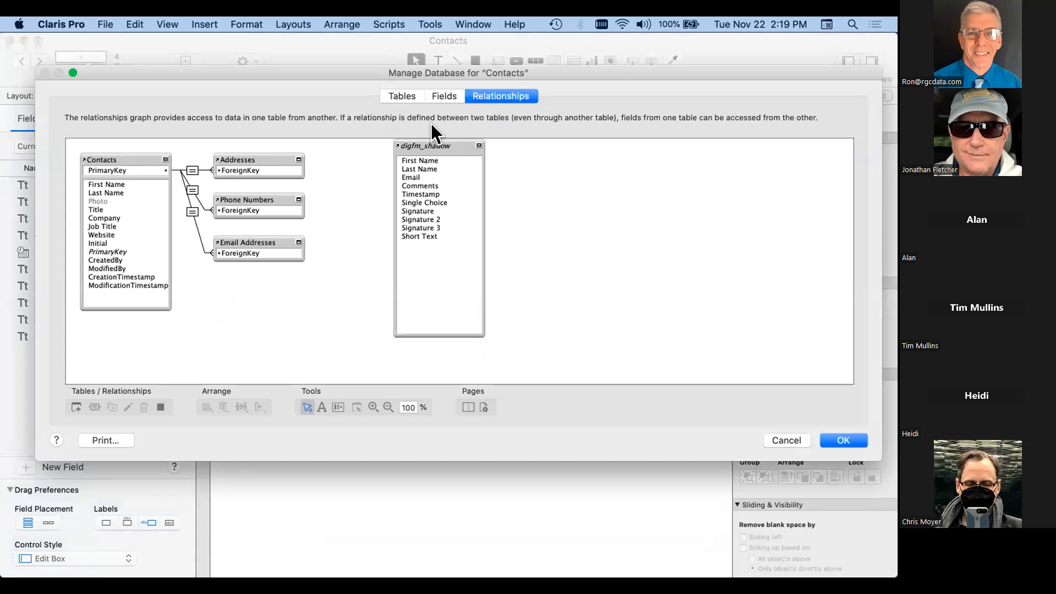
left_click_drag(405, 132, 751, 140)
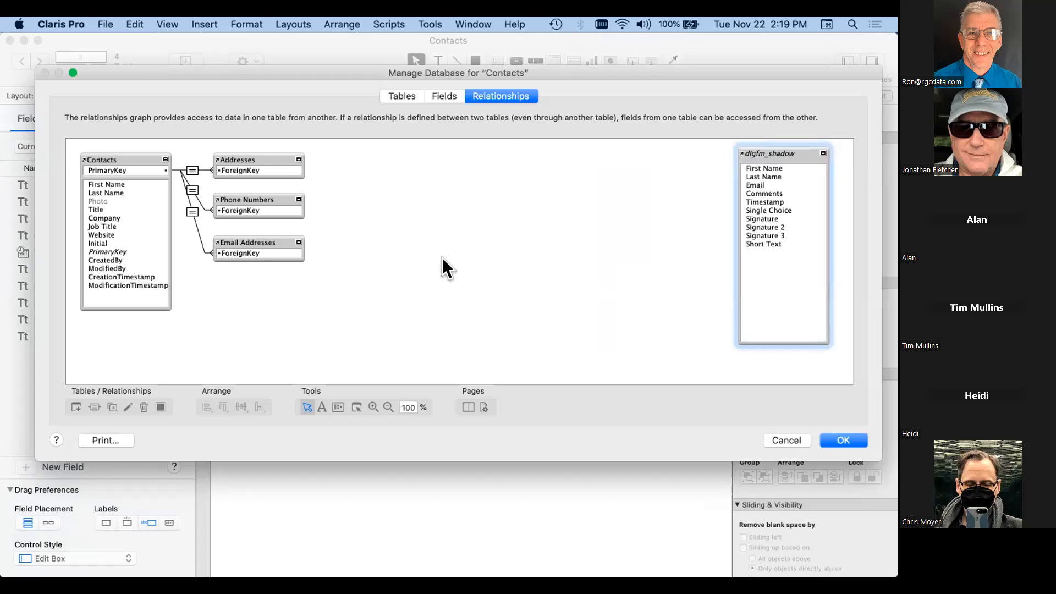
Step: Add kyana_rocks from the Claris Studio Data Source to the graph and confirm the changes
left_click(76, 407)
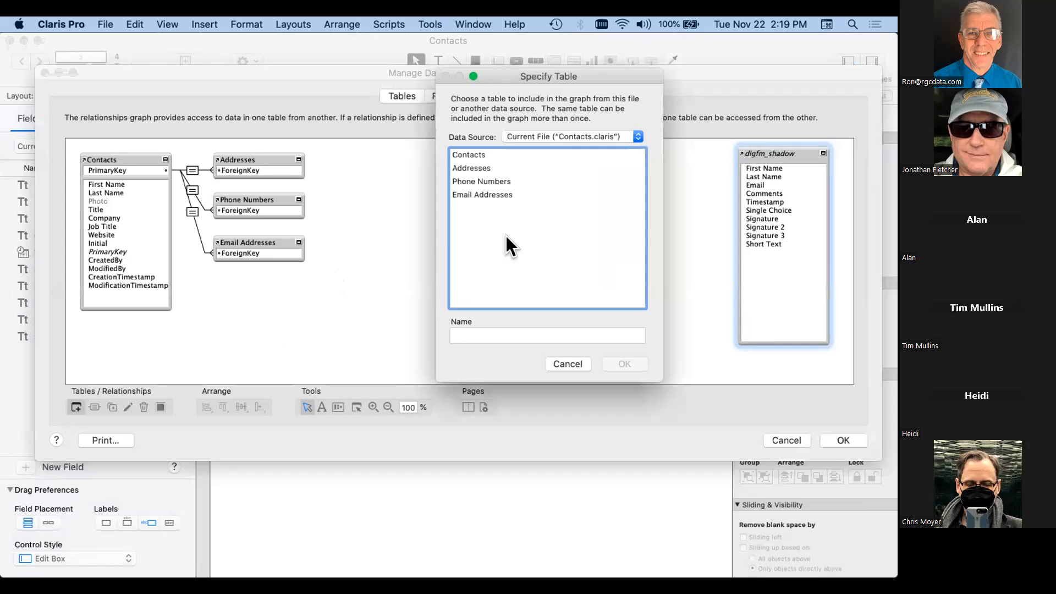
left_click(552, 138)
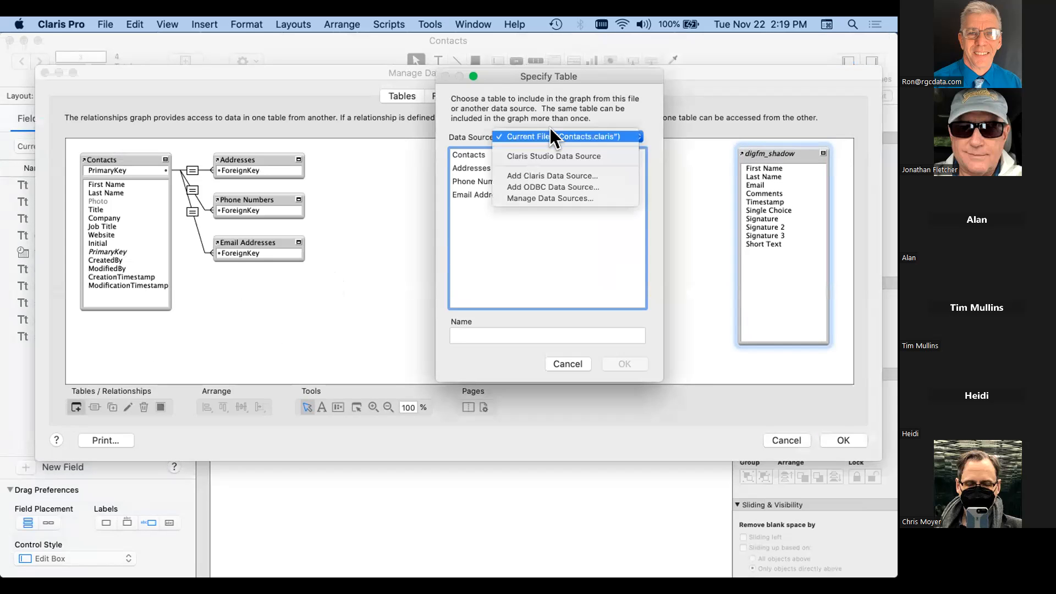
left_click(550, 157)
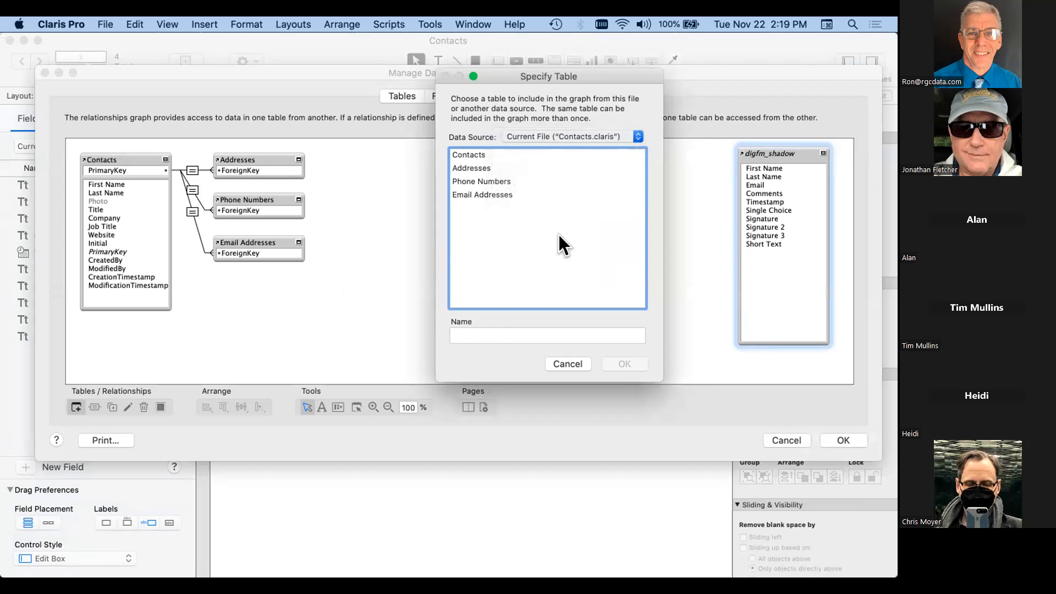
scroll(559, 204, "down", 4)
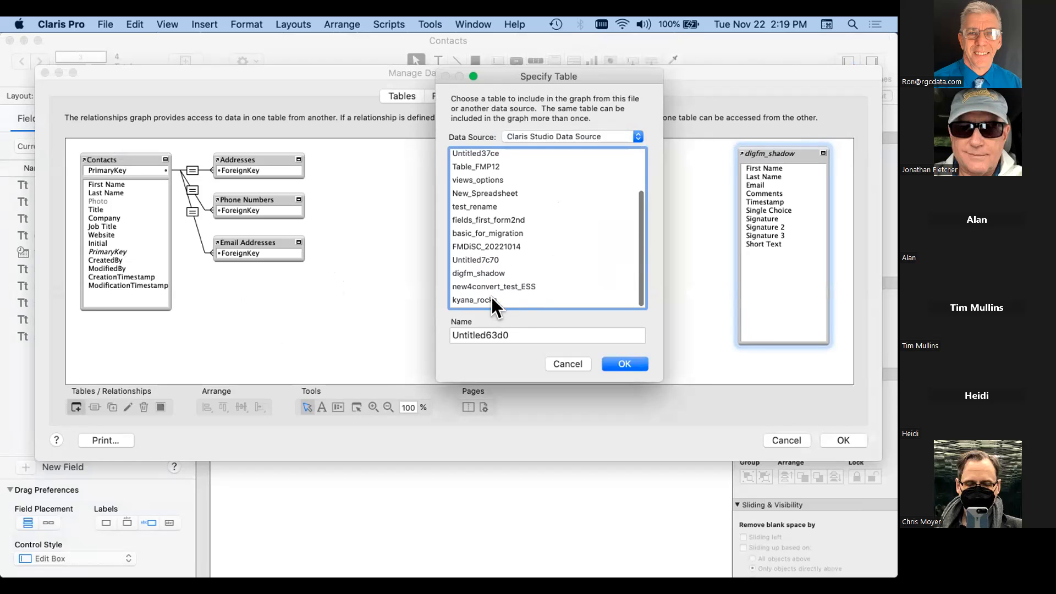
left_click(495, 300)
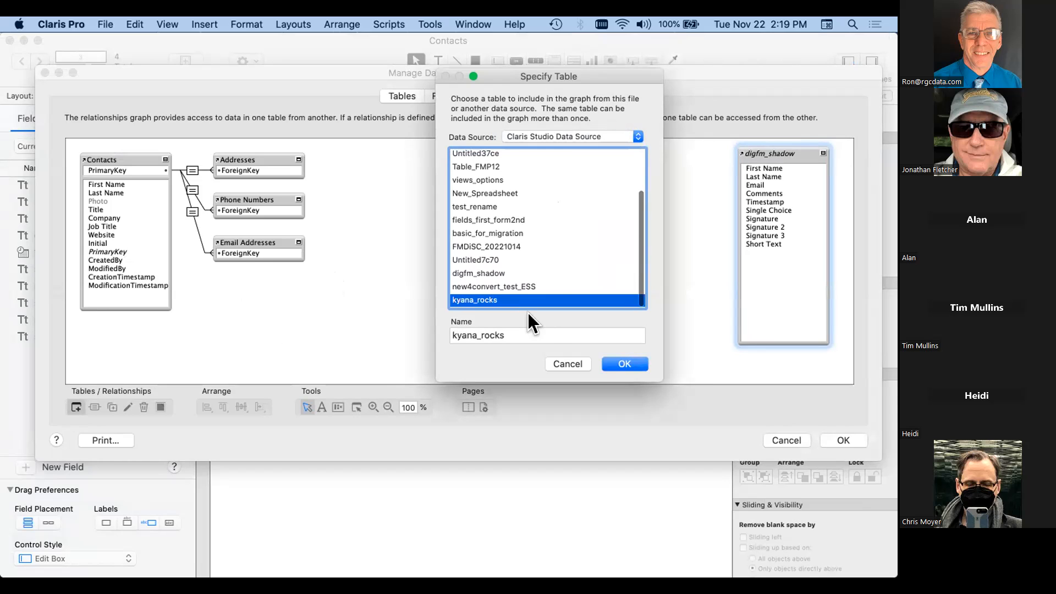
left_click(618, 362)
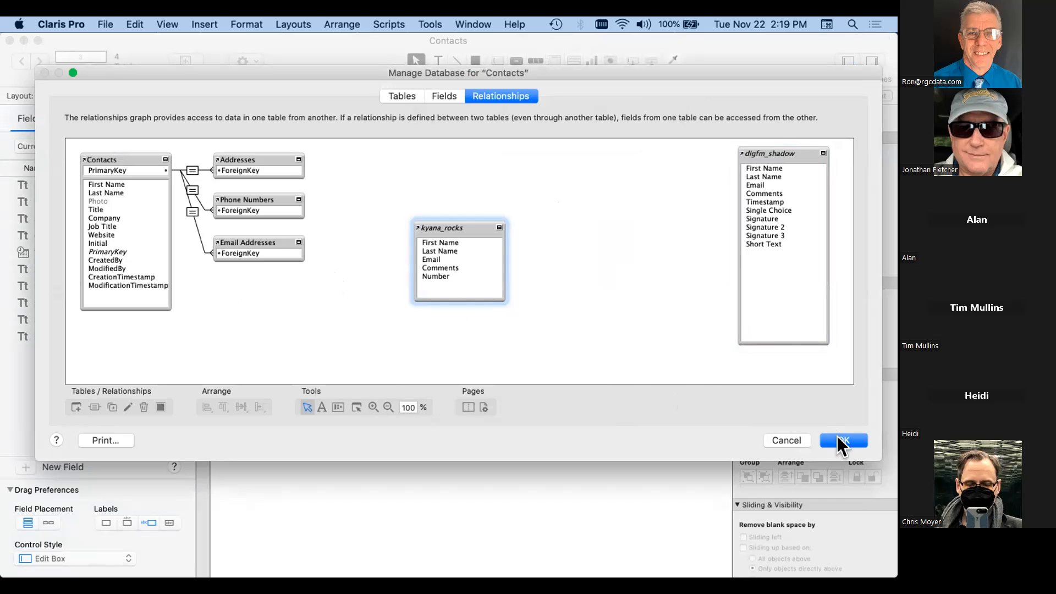
key("Return")
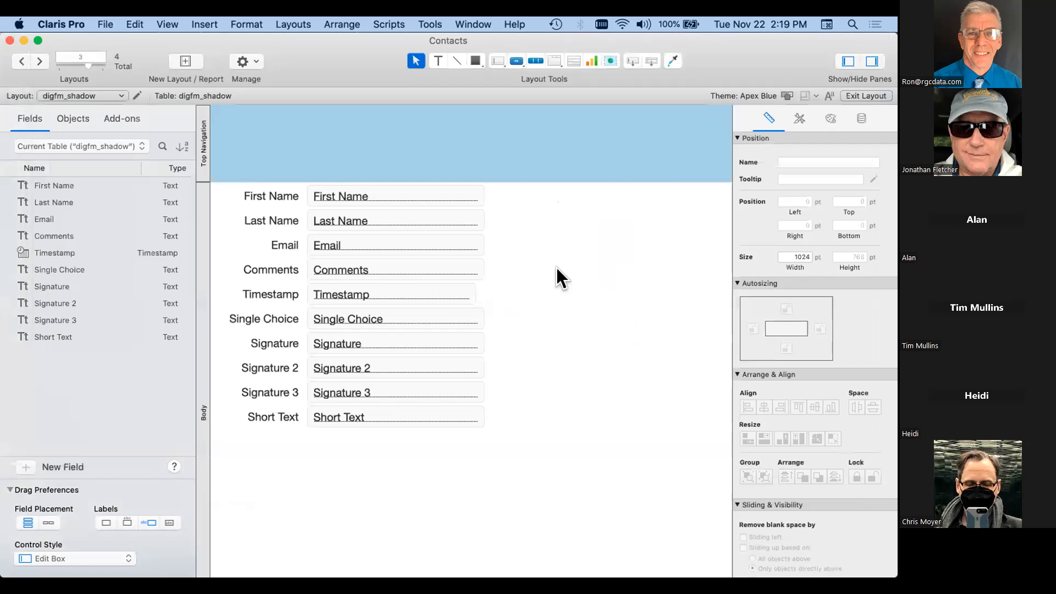
Step: Create a Computer layout named kyana showing records from kyana_rocks
left_click(92, 146)
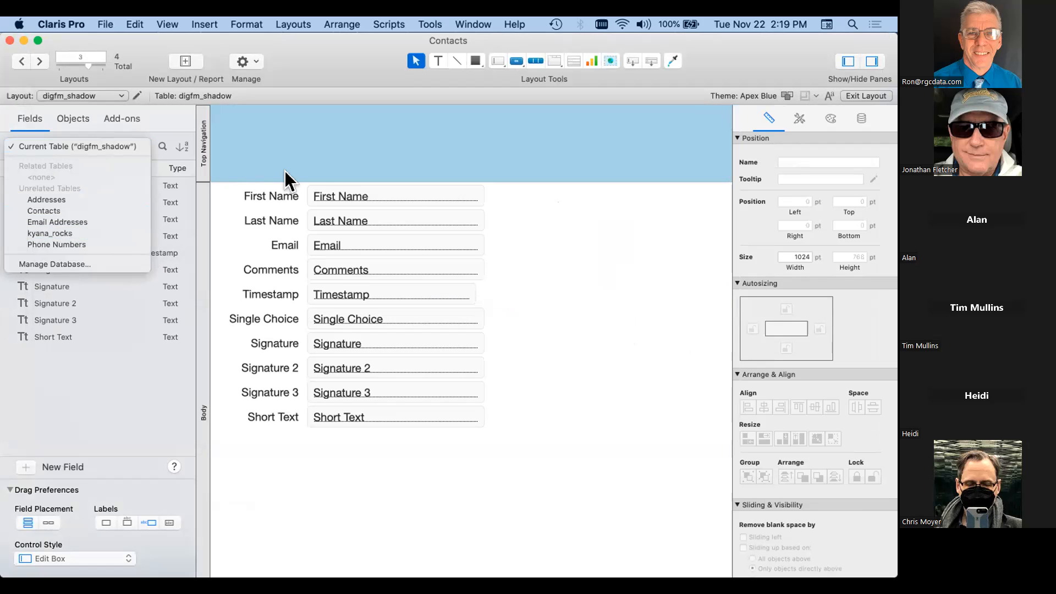
left_click(61, 137)
left_click(84, 94)
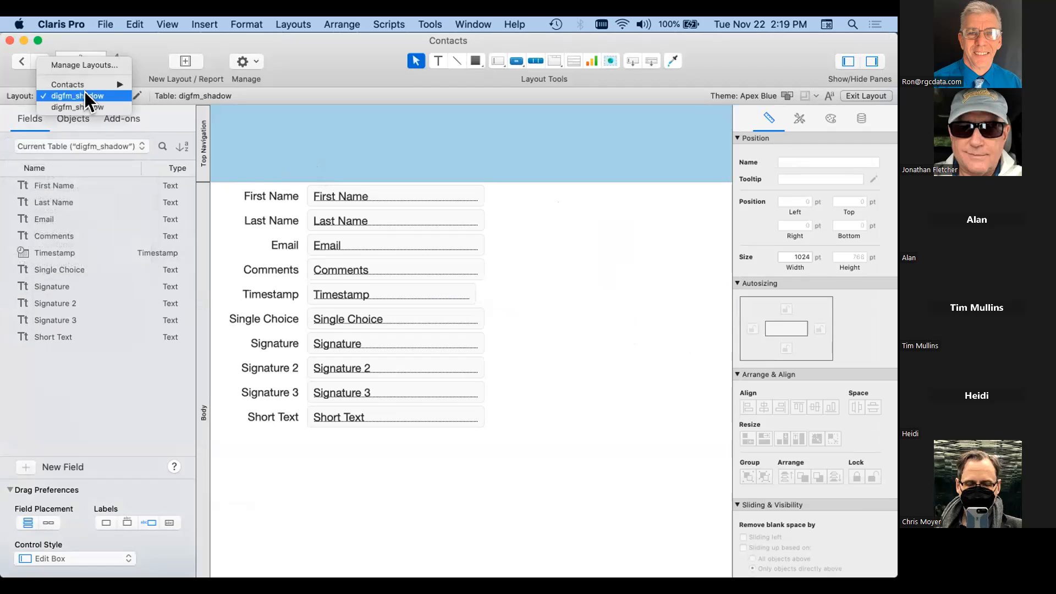
left_click(91, 107)
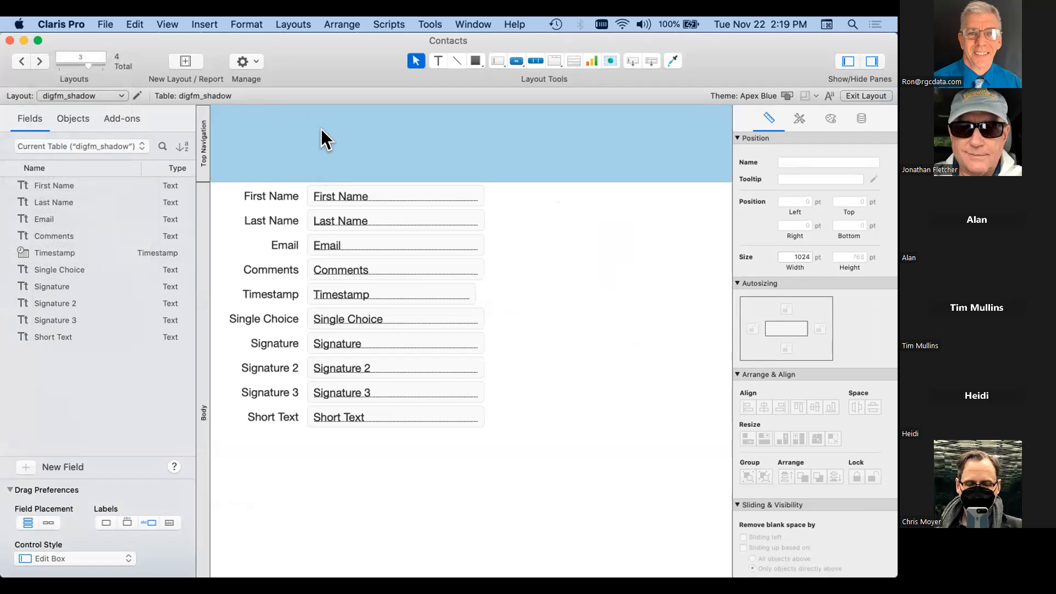
left_click(285, 21)
left_click(287, 40)
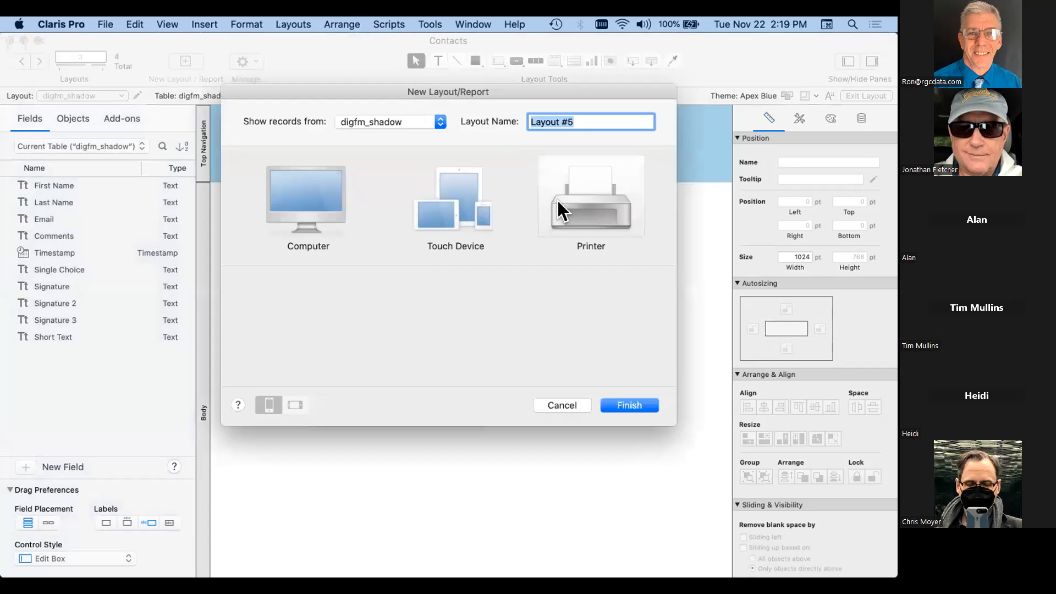
left_click(371, 123)
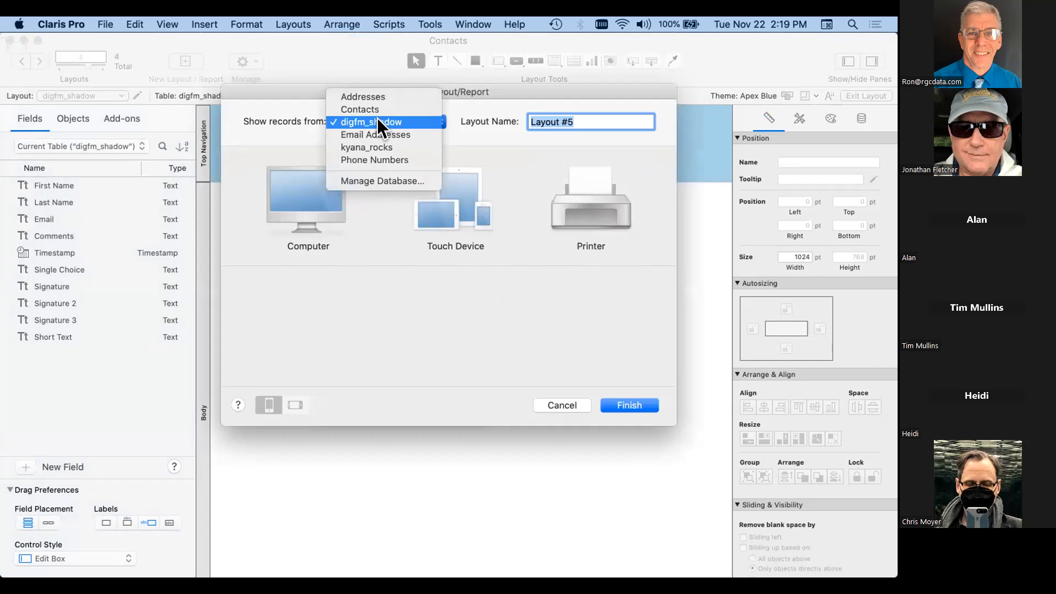
left_click(380, 146)
type("kyana")
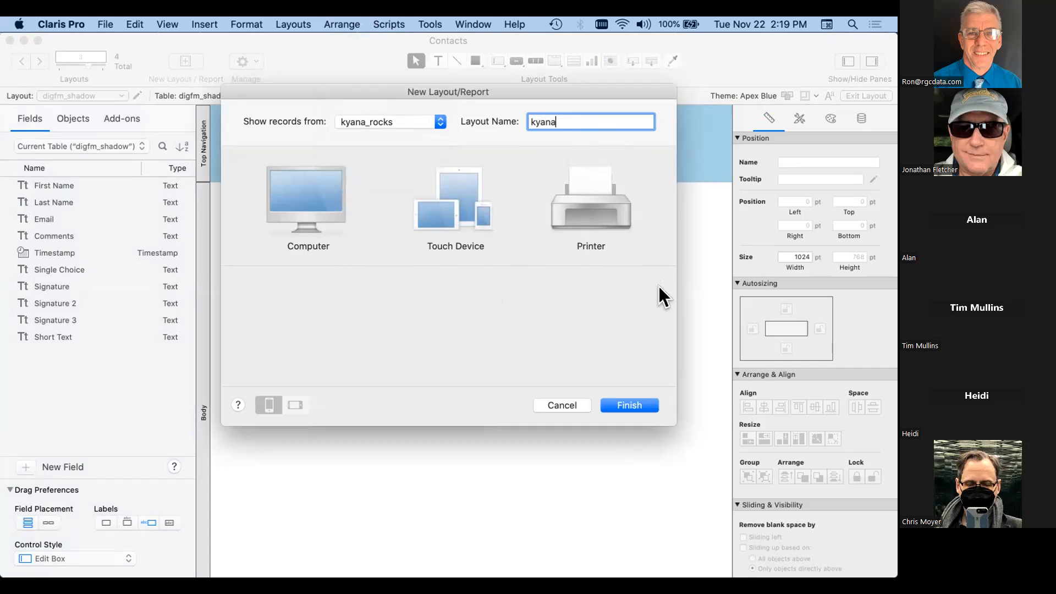
left_click(265, 206)
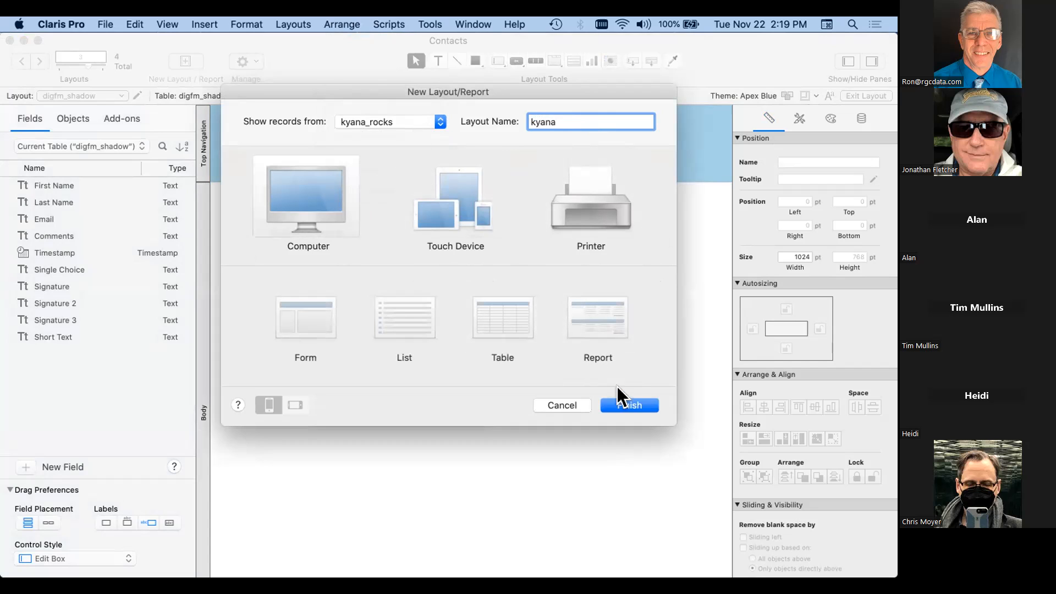
left_click(626, 404)
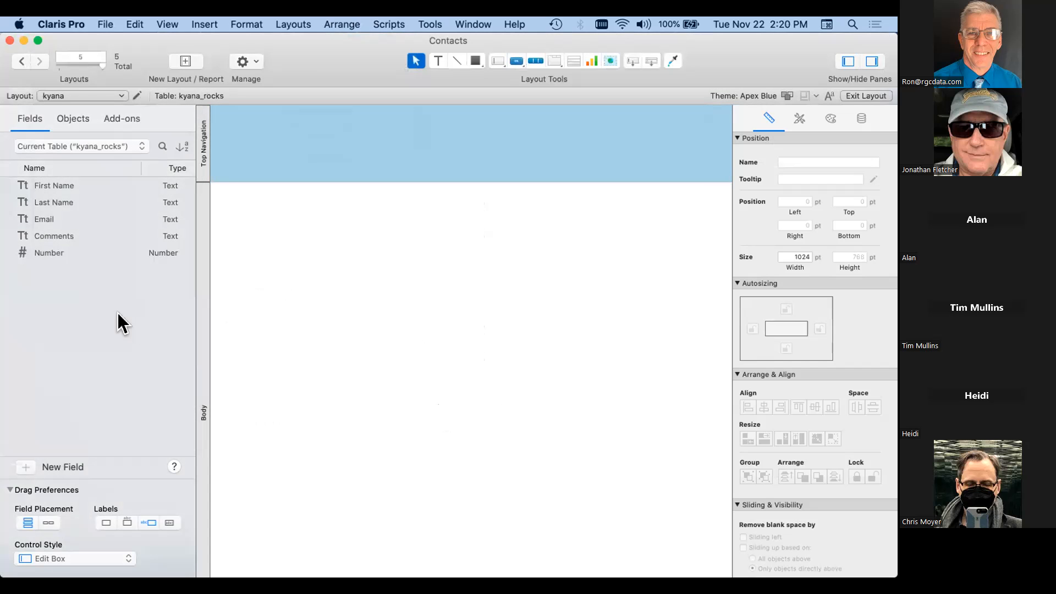
Step: Place all five kyana_rocks fields on the layout body and switch to Browse mode
left_click(41, 185)
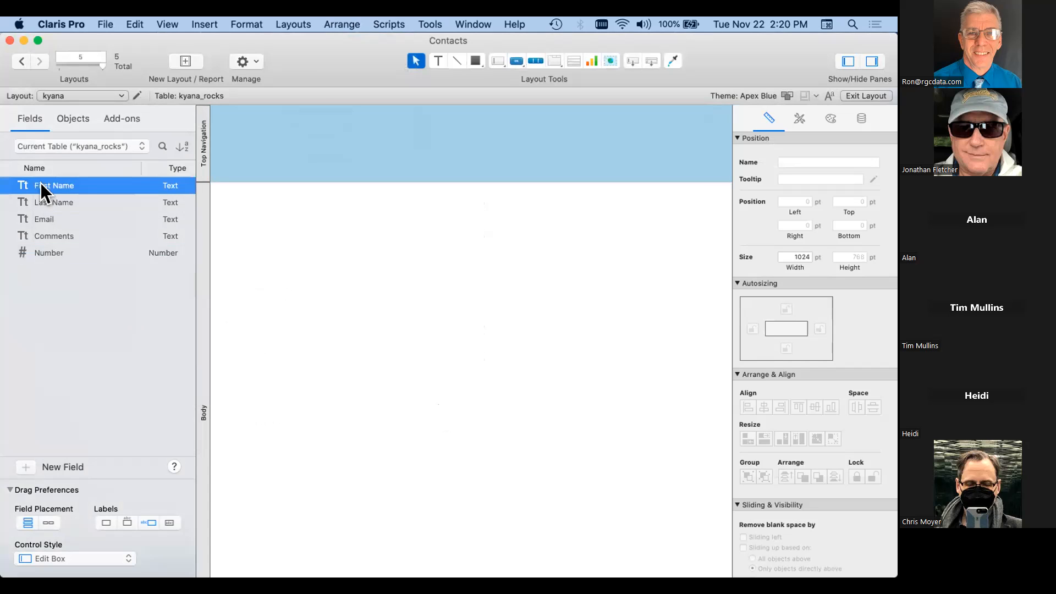
left_click(59, 252, "shift")
left_click_drag(51, 249, 385, 325)
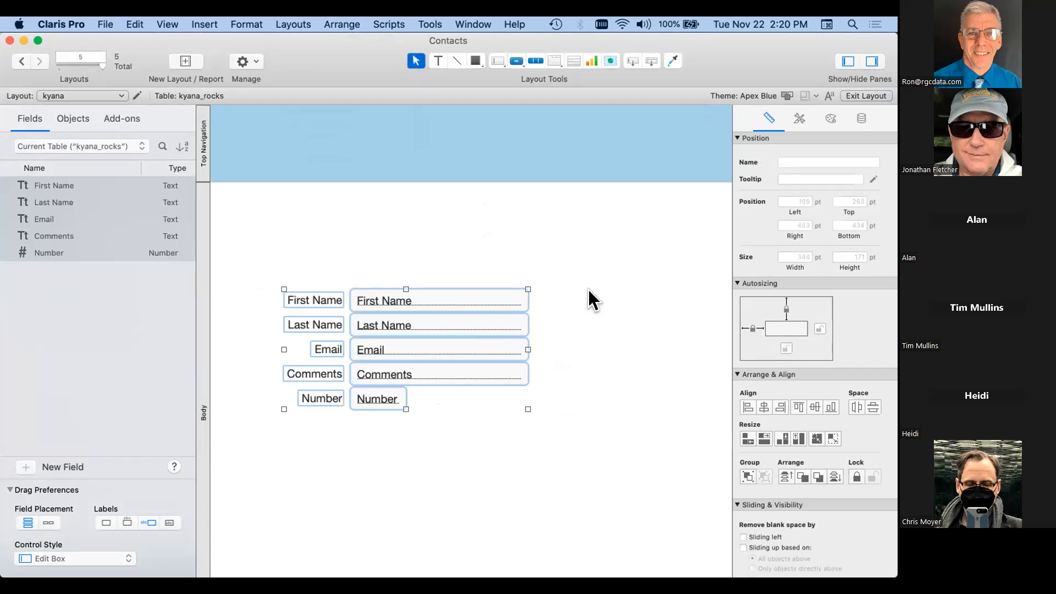
key("super+b")
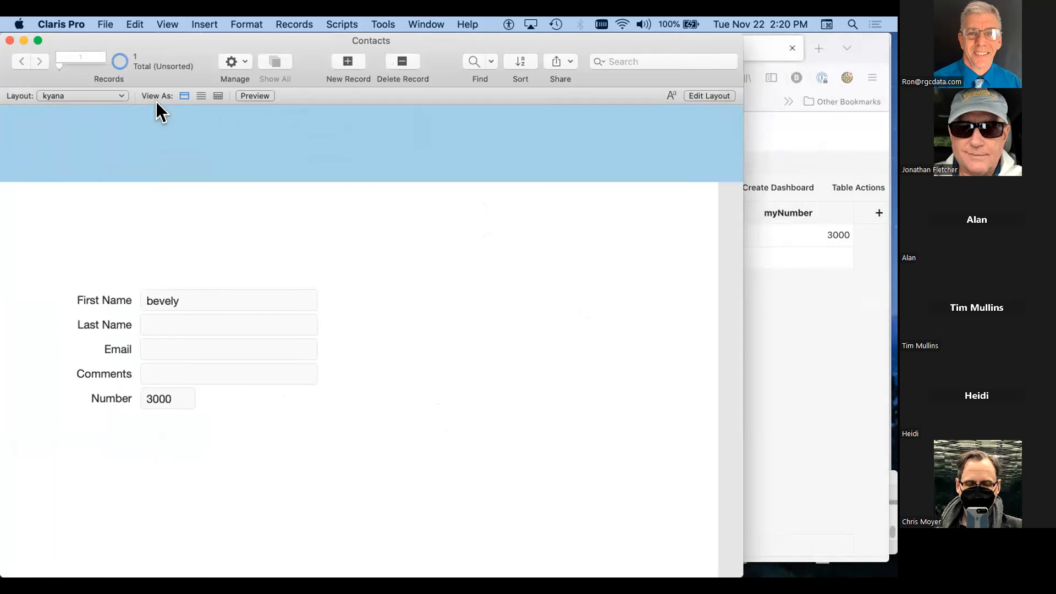
Step: View the kyana records as a table, leaving the column settings unchanged
left_click(218, 96)
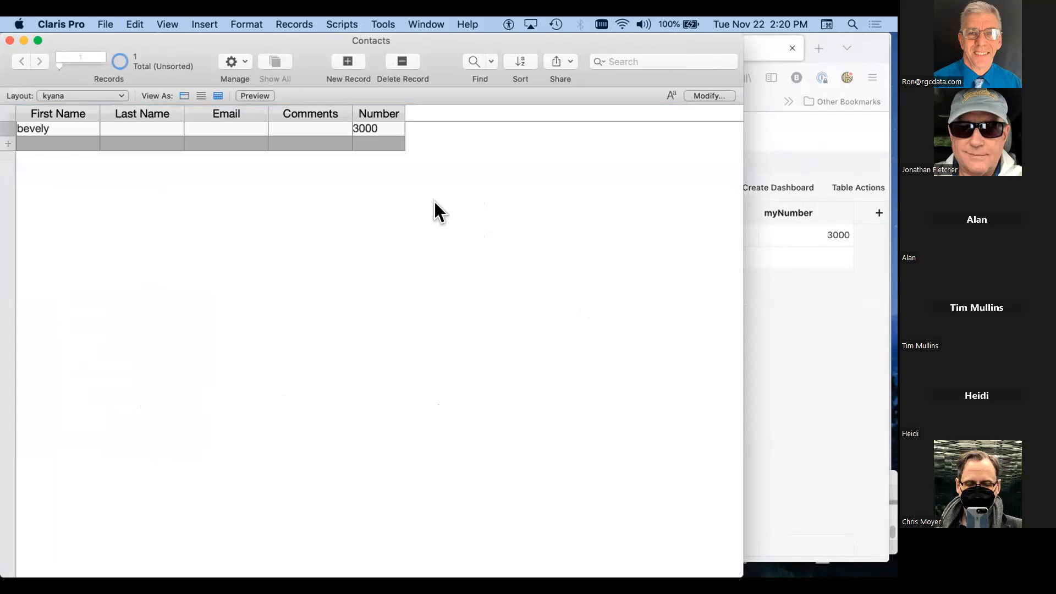
left_click(710, 96)
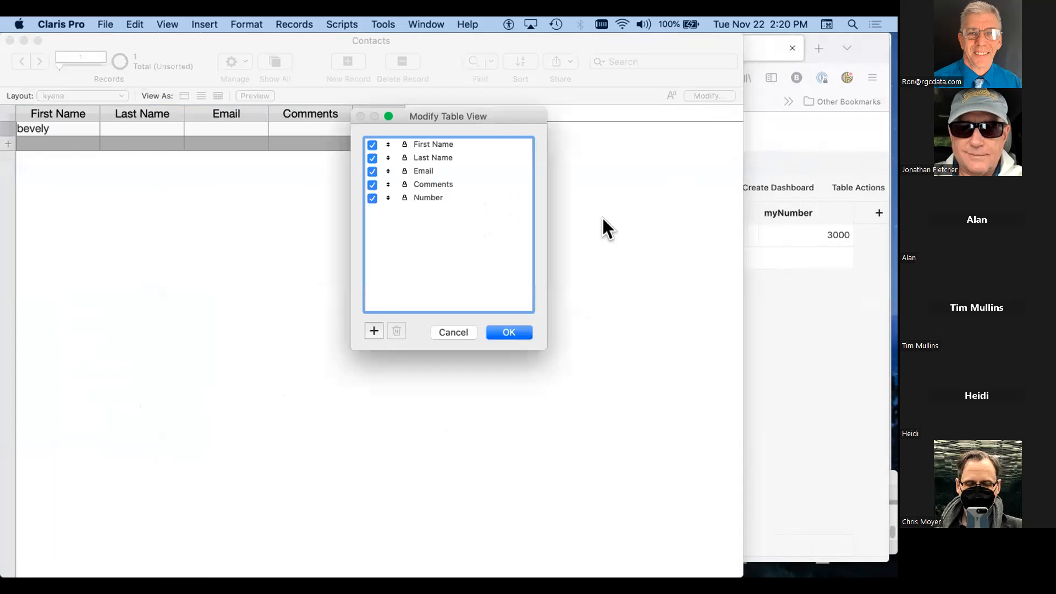
left_click(373, 331)
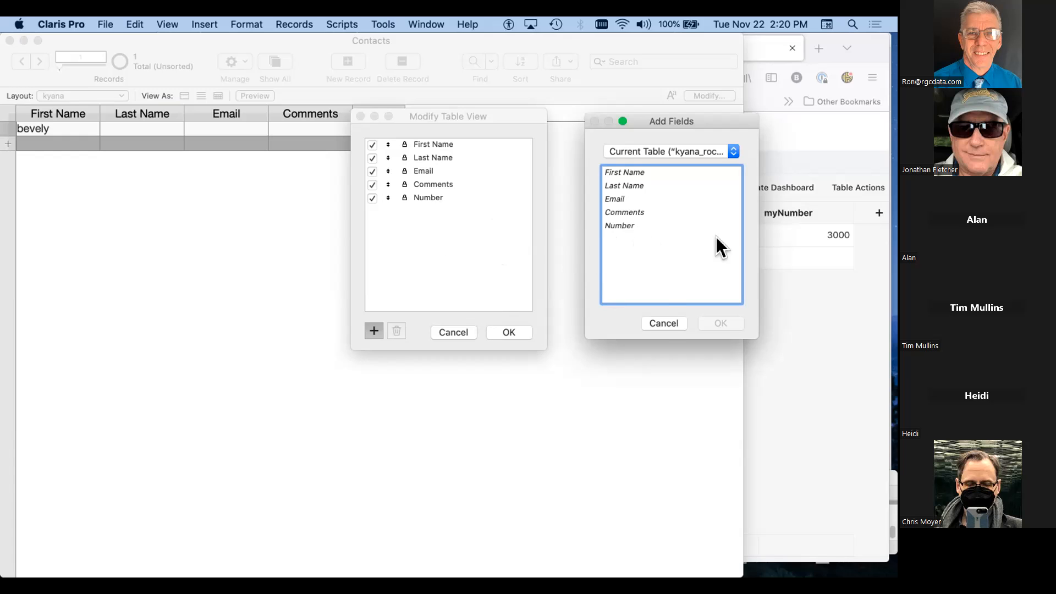
left_click(662, 323)
left_click(443, 331)
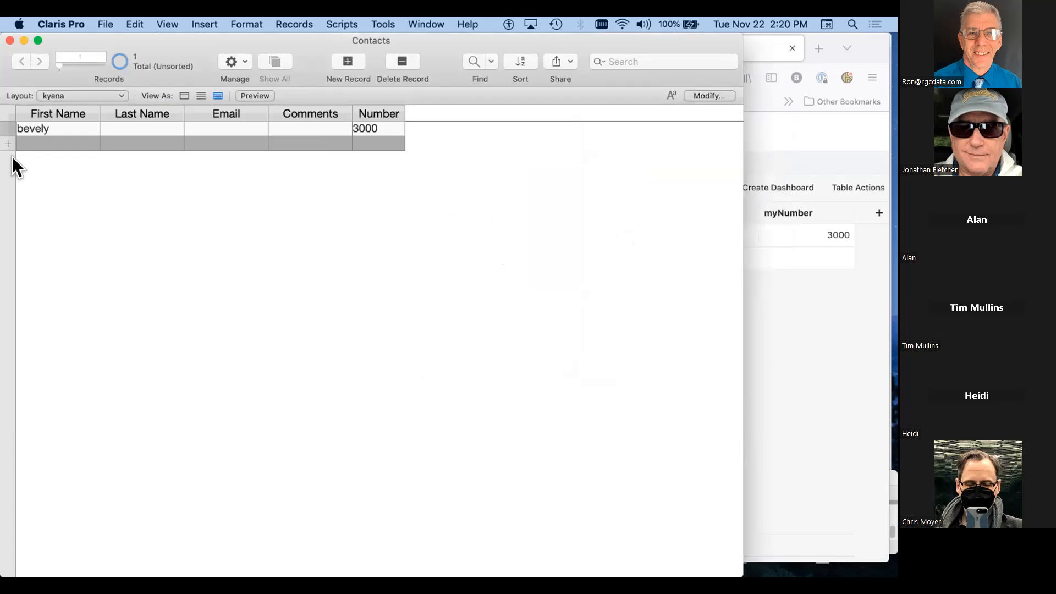
Step: Correct the first name's spelling, dismiss the Socket closed alert, and bring Claris Studio forward
left_click(42, 128)
type("r")
left_click(197, 279)
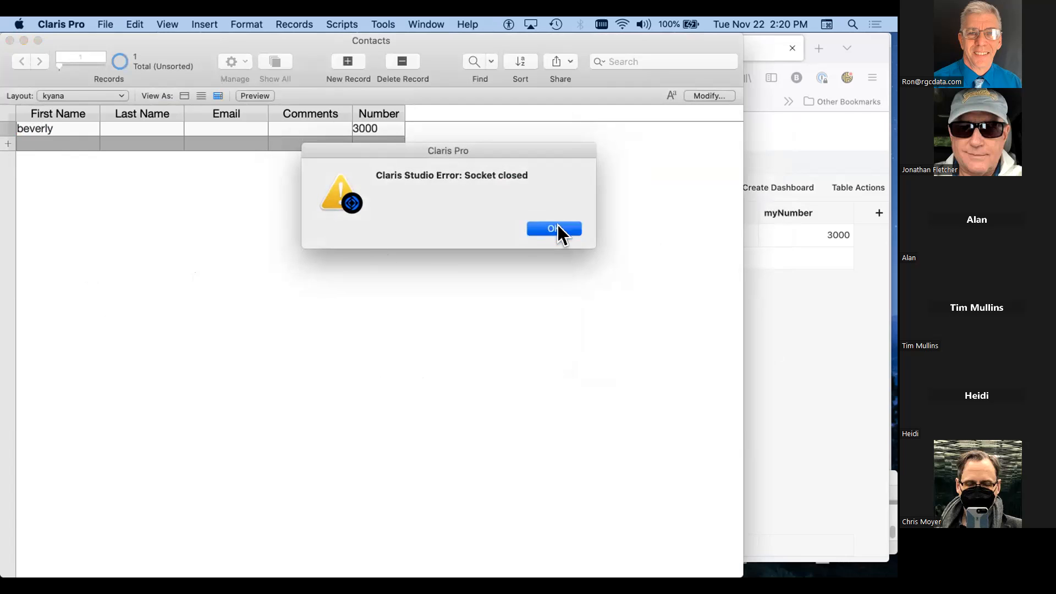
left_click(555, 227)
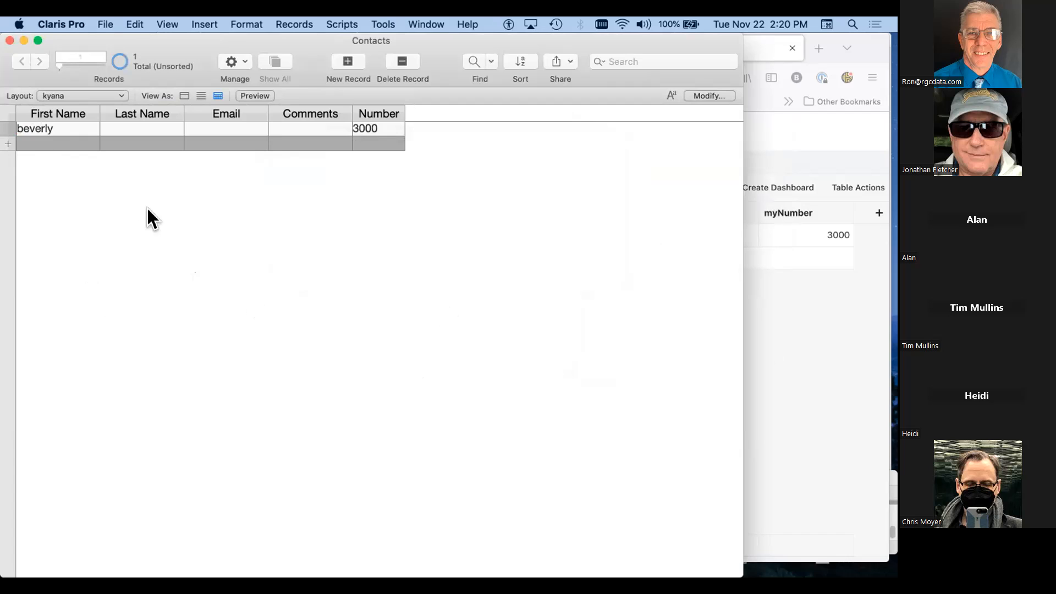
left_click(813, 358)
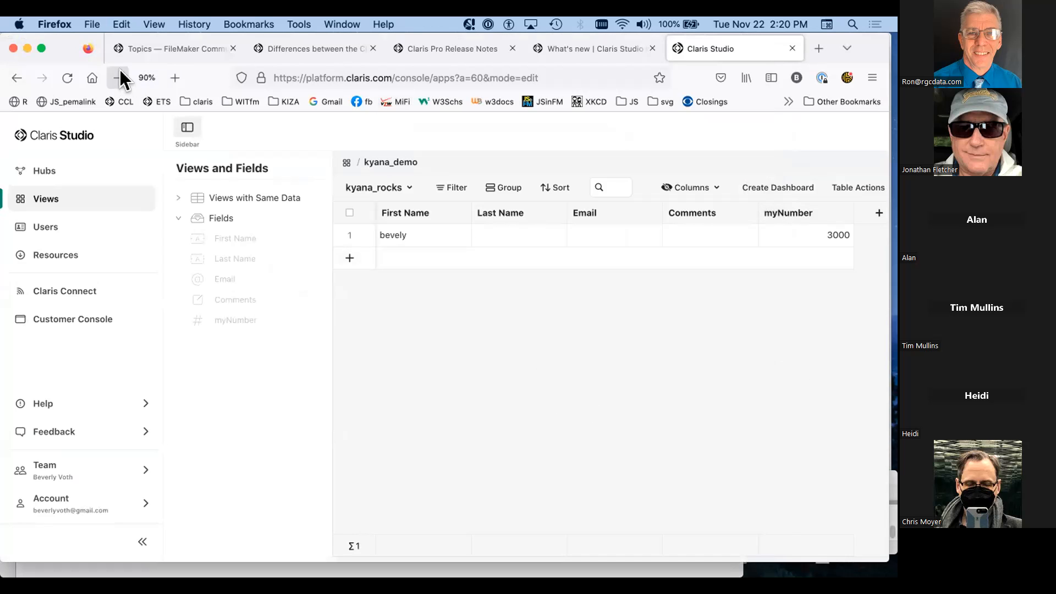
Step: Reload the kyana_rocks table, enter a last name for record 1, and return to Claris Pro
left_click(67, 72)
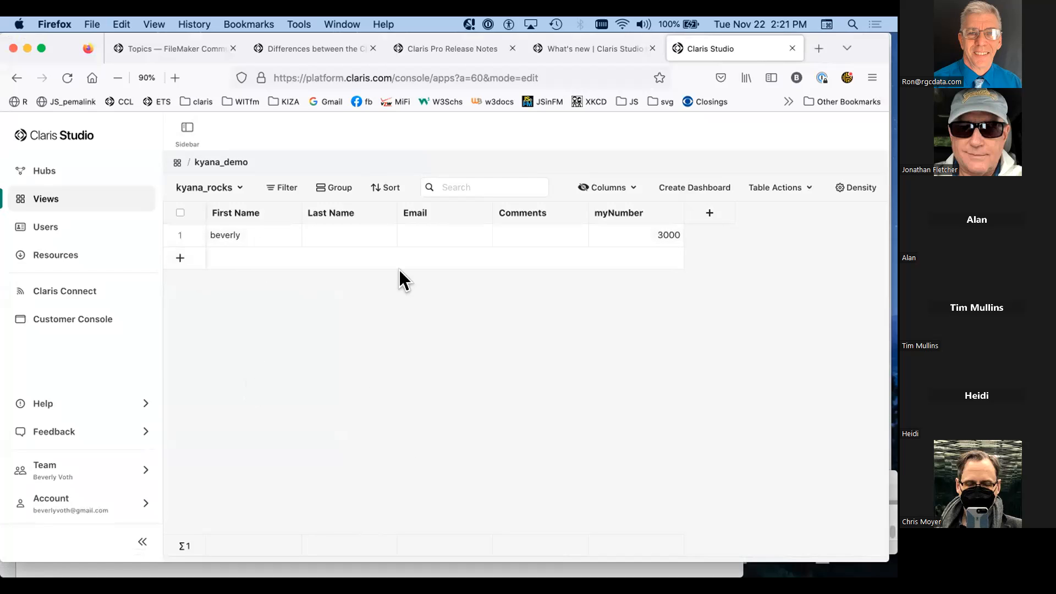
left_click(371, 236)
type("voth")
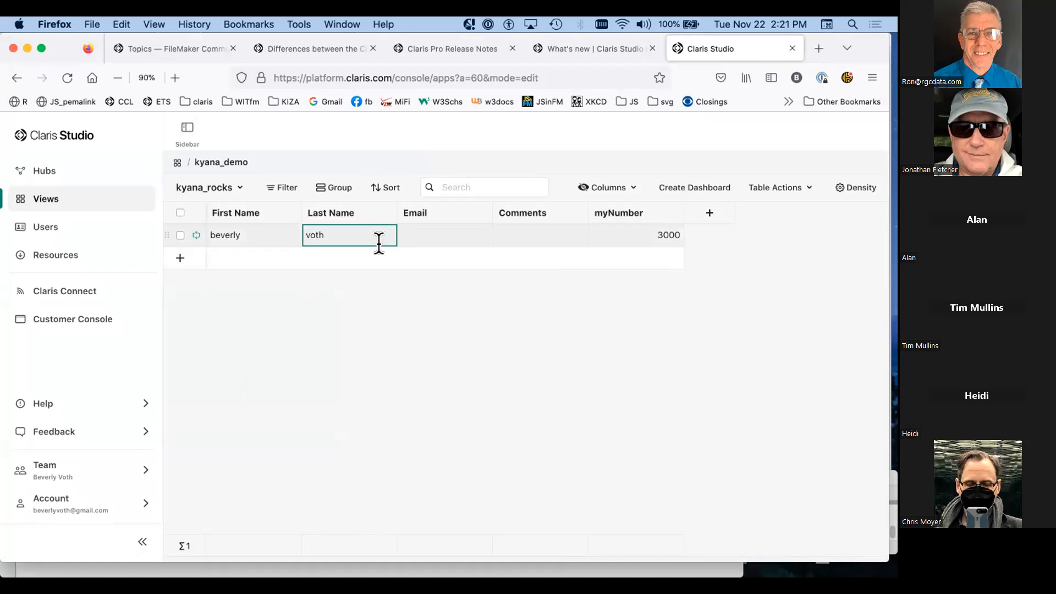
left_click(380, 361)
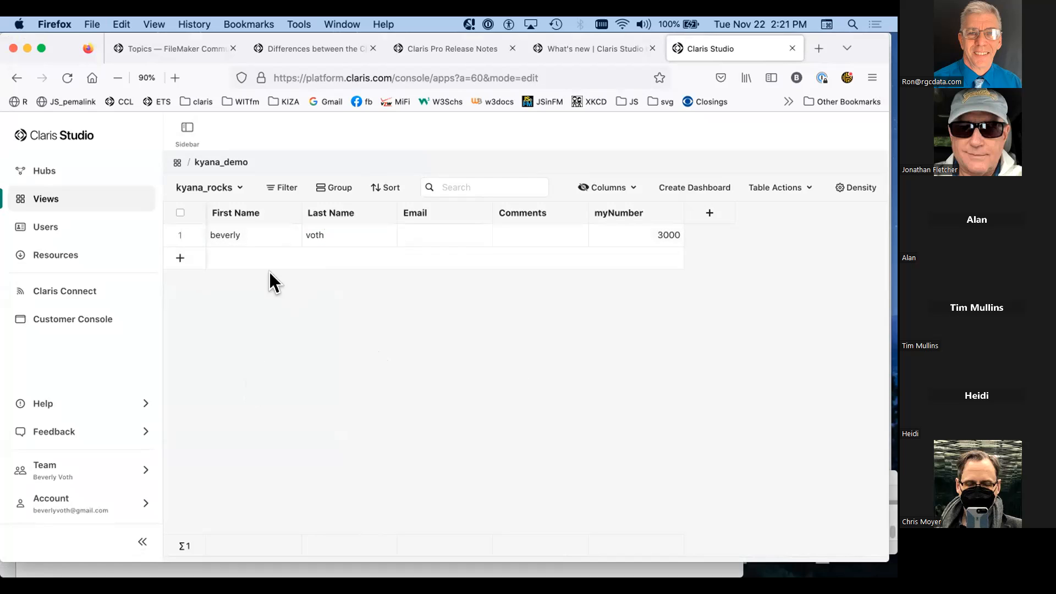
mouse_move(471, 565)
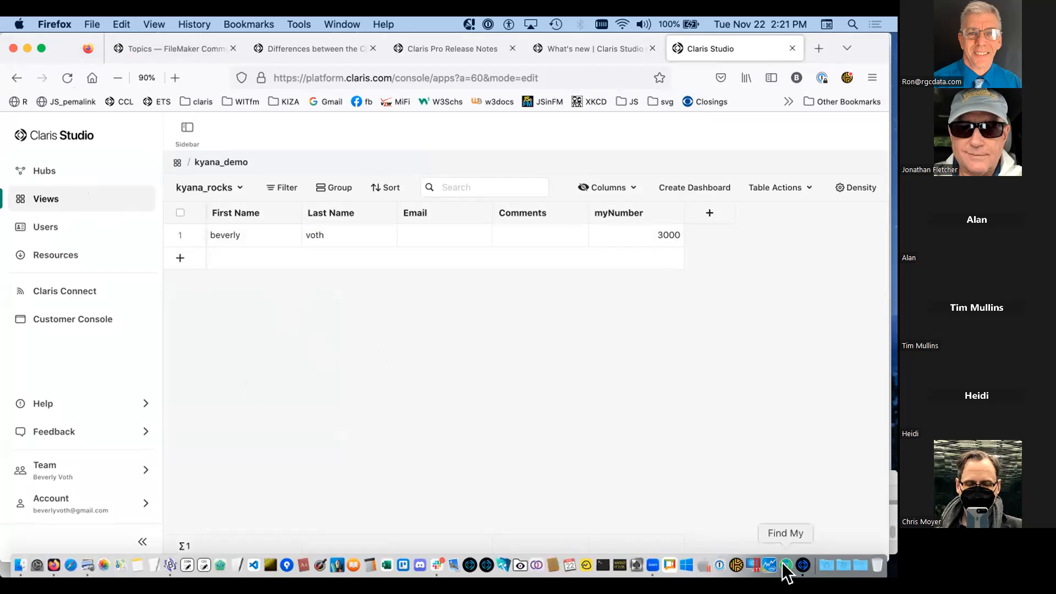
left_click(802, 565)
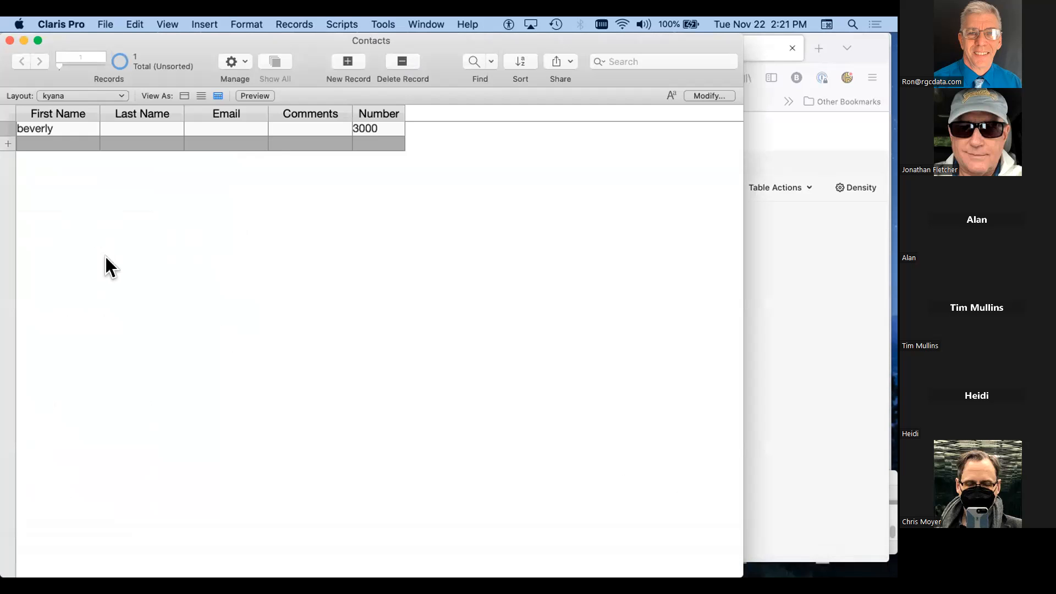
Step: Refresh the kyana window, then arrange Firefox and Contacts side by side to compare the record
left_click(301, 26)
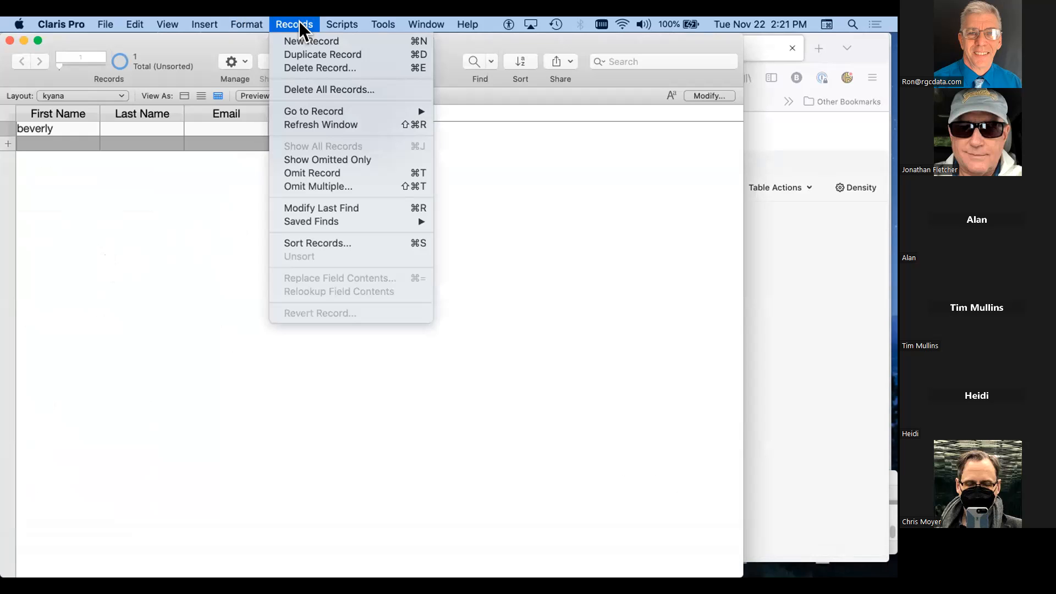
left_click(302, 125)
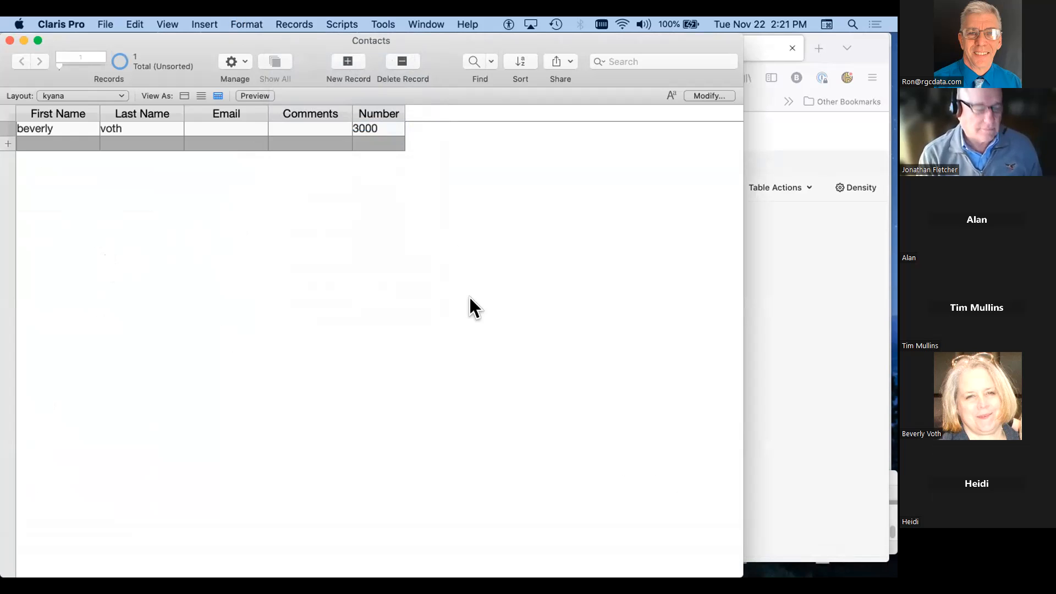
left_click(857, 300)
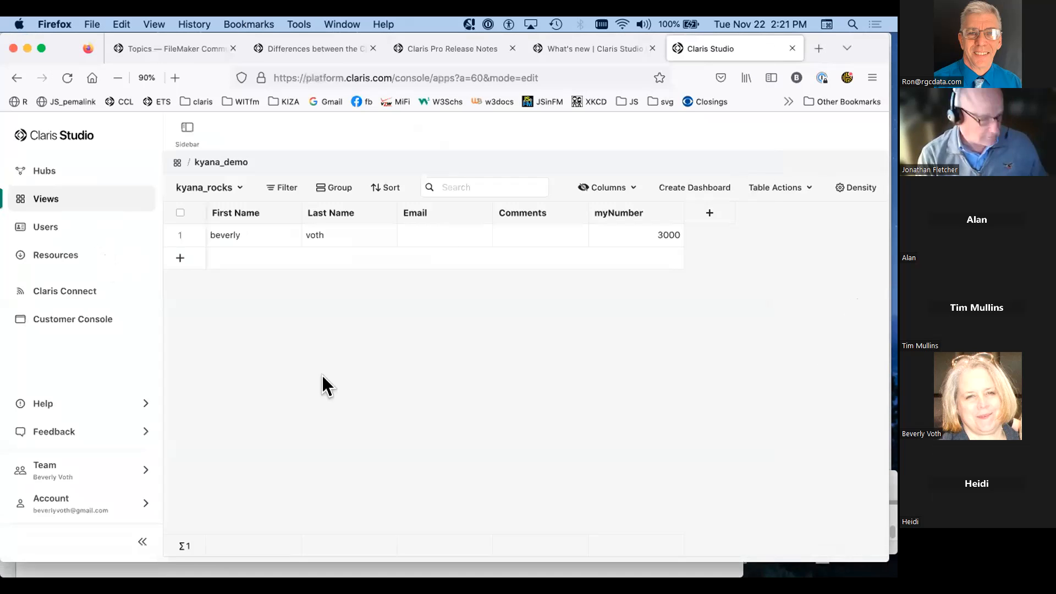
left_click_drag(52, 36, 39, 183)
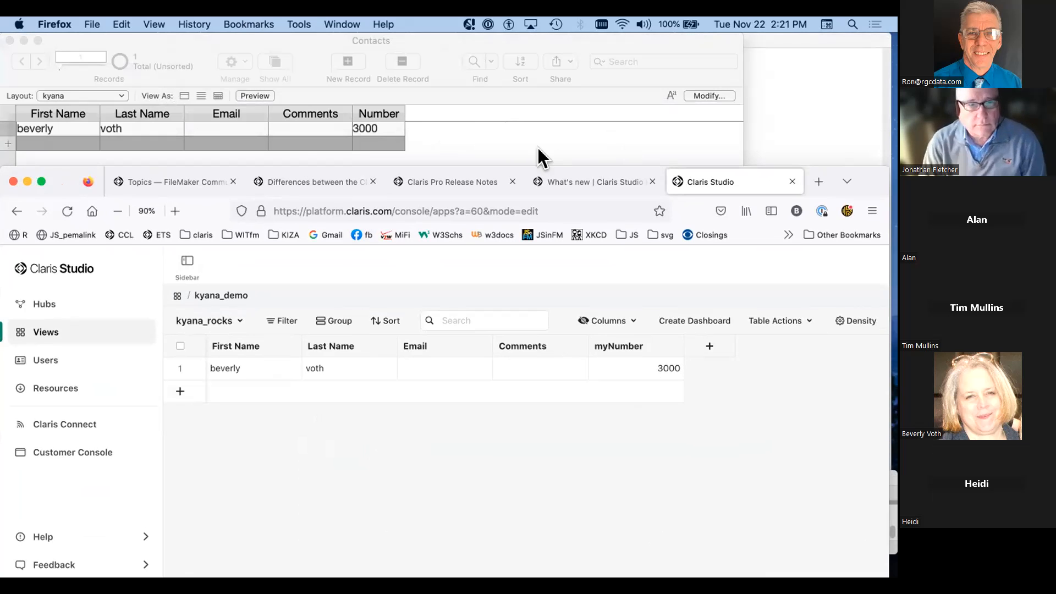
mouse_move(62, 181)
left_mouse_down()
mouse_move(61, 124)
mouse_move(74, 195)
left_mouse_up()
left_click(450, 133)
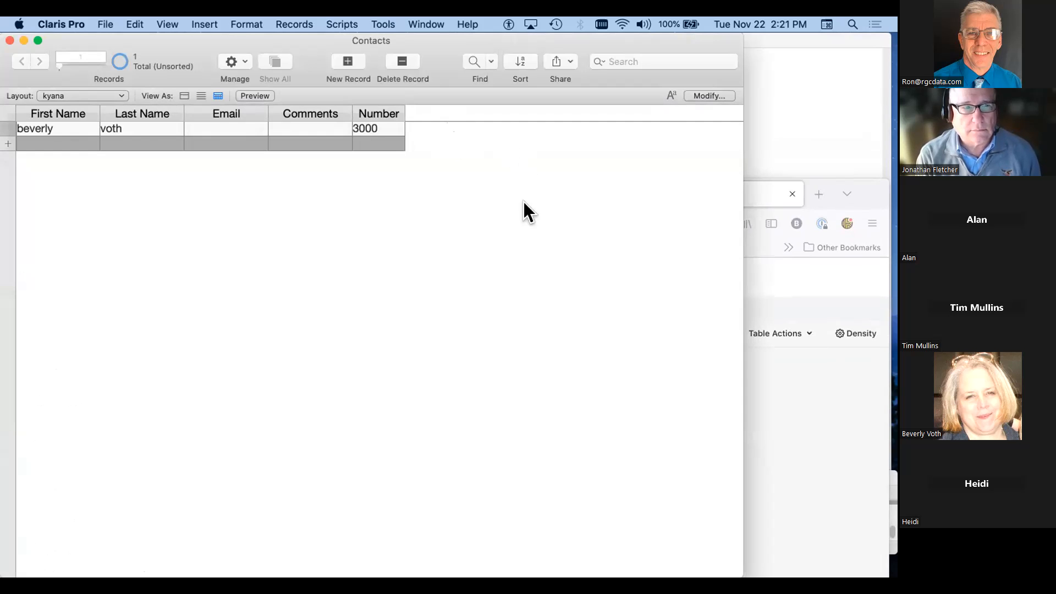
left_click(768, 442)
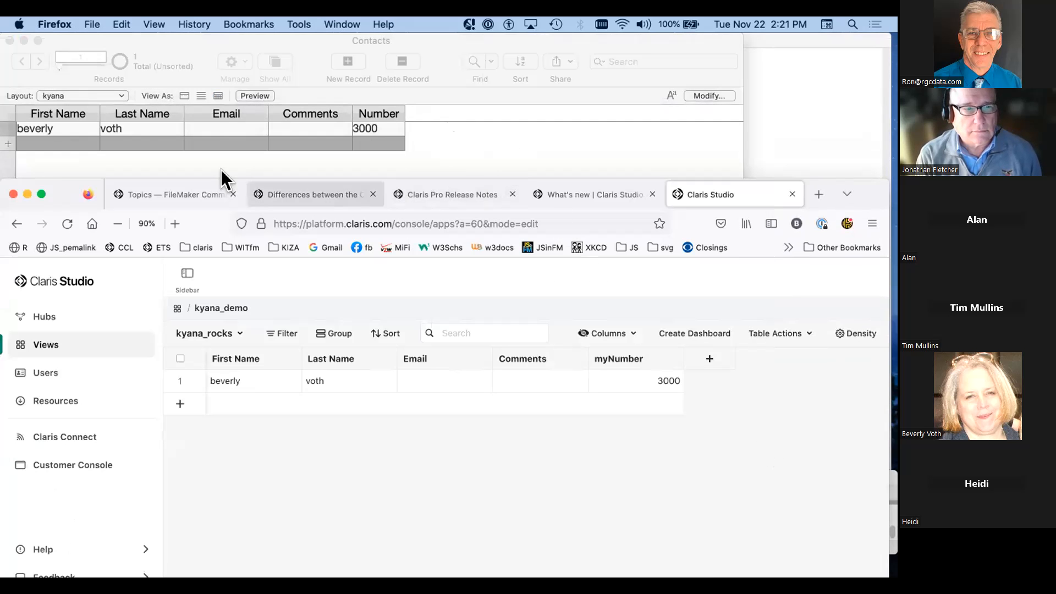
Step: Glance at the FileMaker Community and Release Notes tabs, then return to the kyana_demo table
left_click(242, 181)
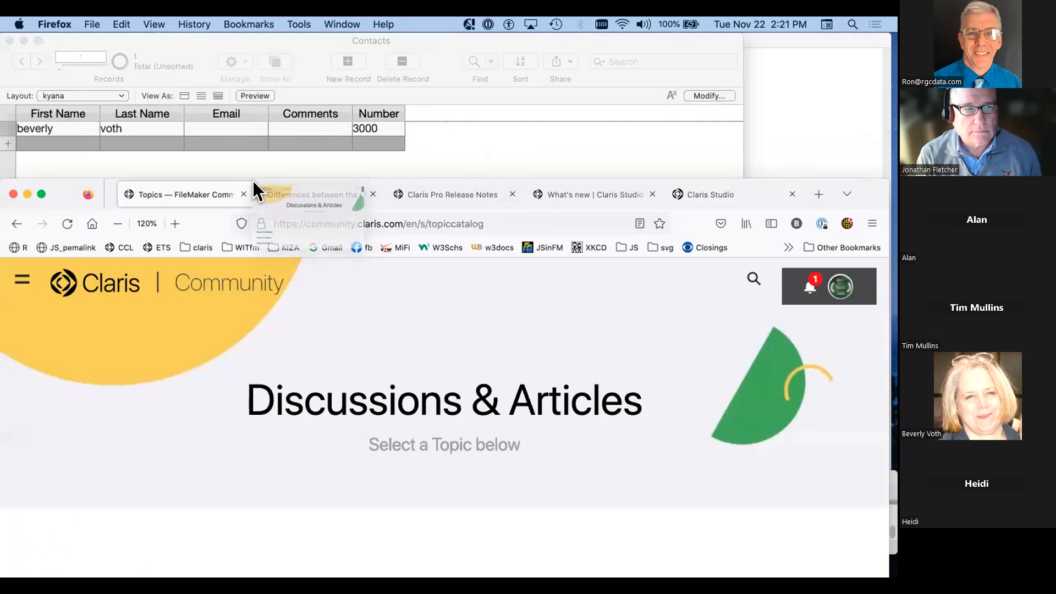
left_click(383, 182)
left_click_drag(55, 185, 45, 81)
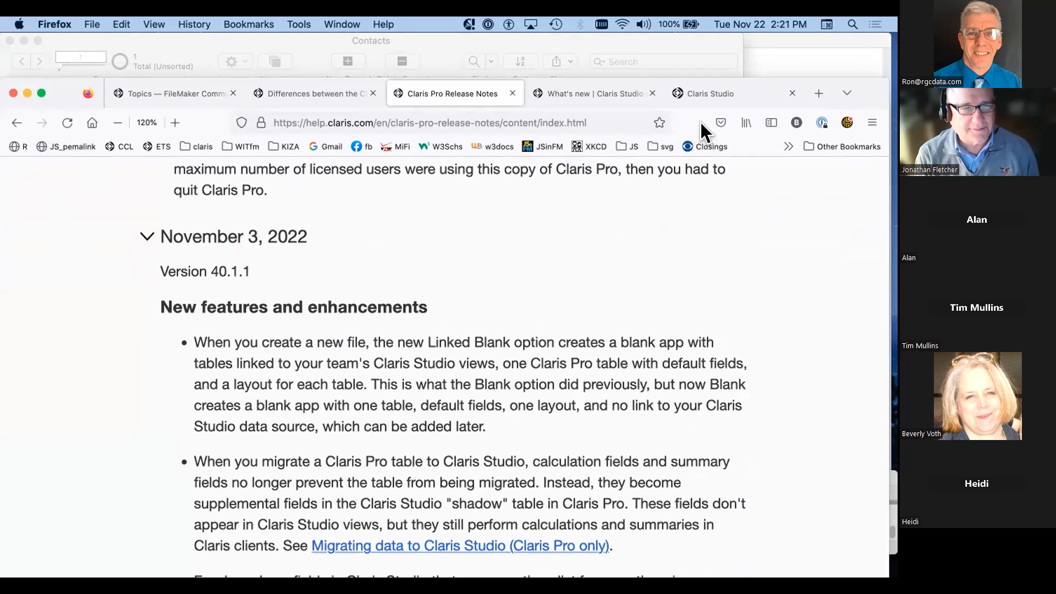
left_click(708, 92)
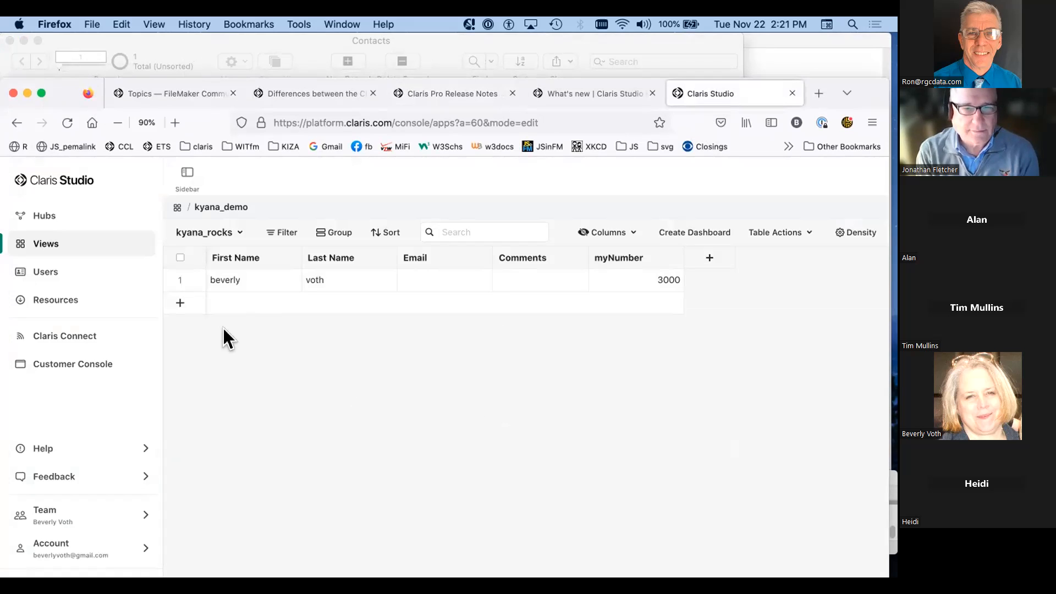
Step: Find the fmDiSC table in the Views list and open it for editing
left_click(44, 243)
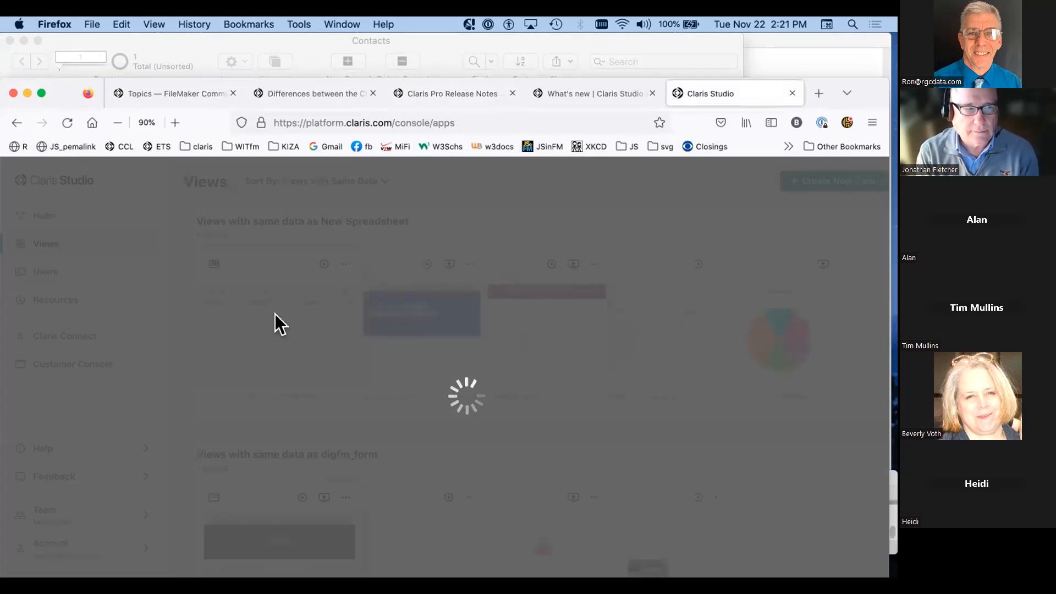
scroll(387, 326, "down", 8)
scroll(387, 325, "down", 8)
scroll(387, 326, "down", 8)
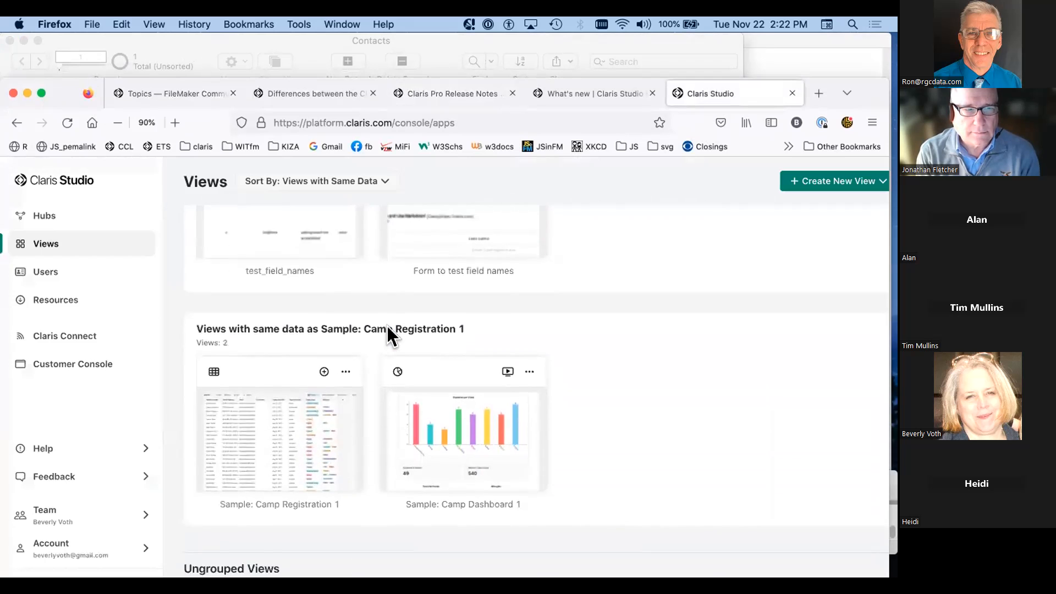
scroll(387, 326, "down", 4)
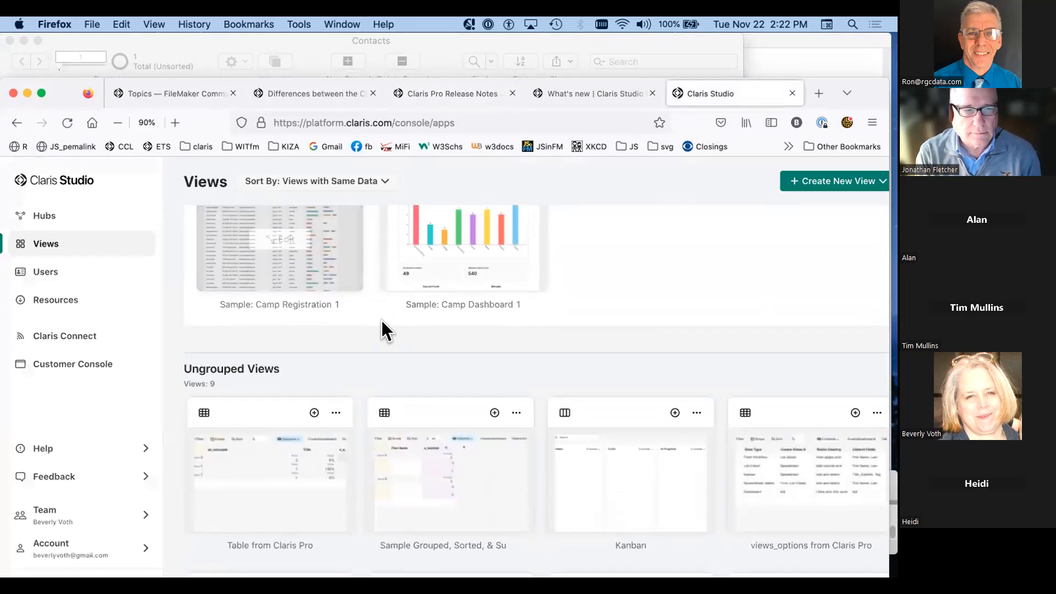
scroll(389, 374, "down", 6)
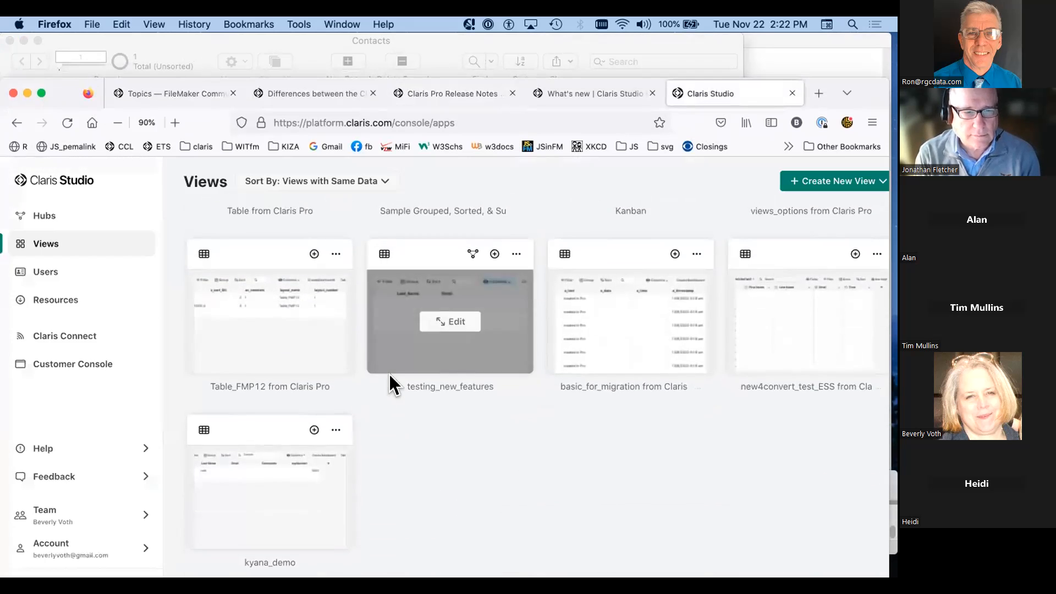
scroll(389, 374, "up", 15)
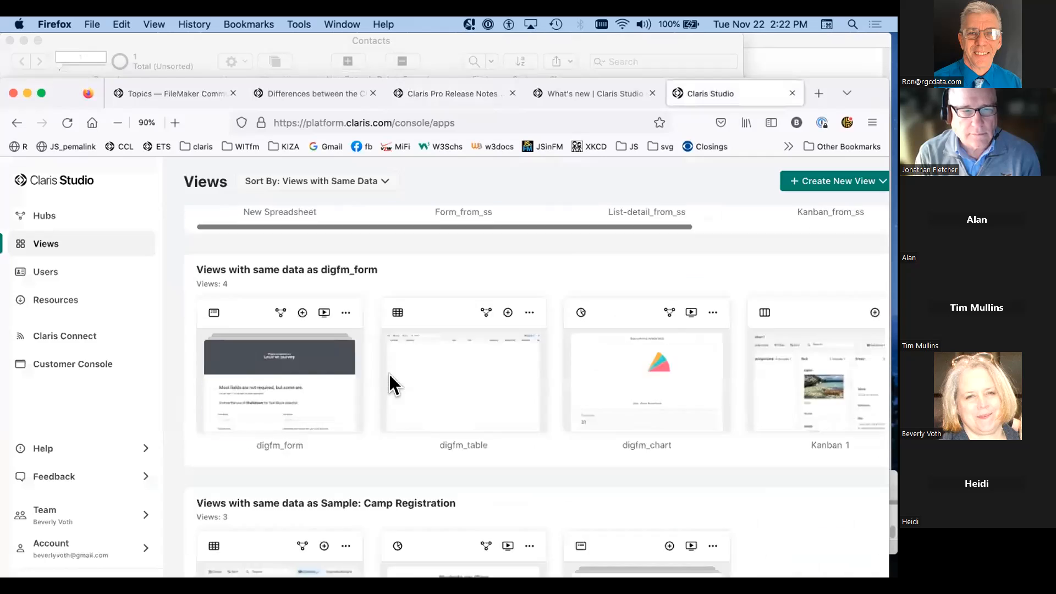
scroll(389, 374, "up", 5)
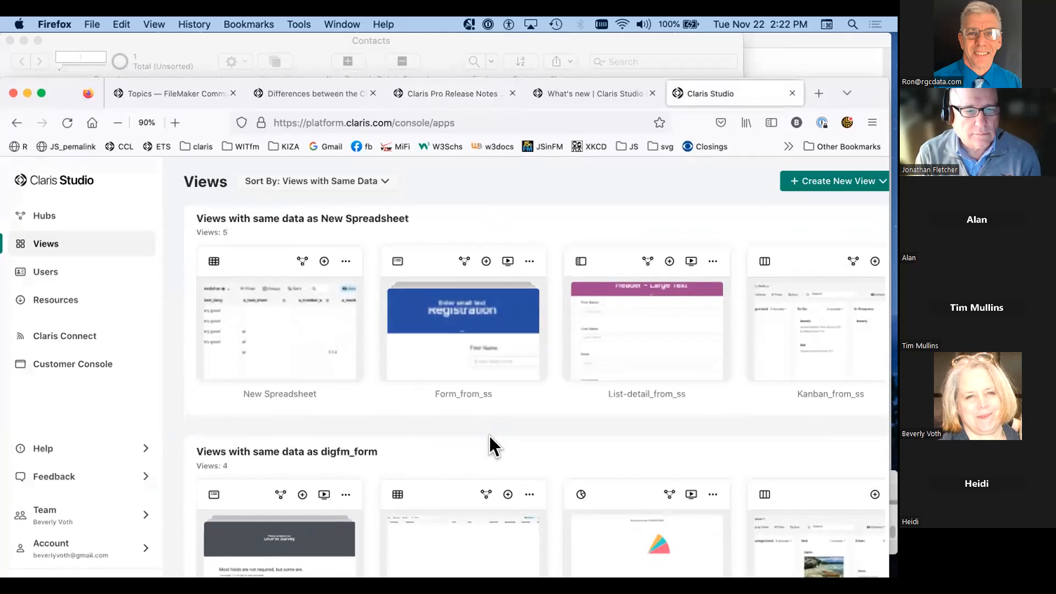
scroll(490, 436, "down", 3)
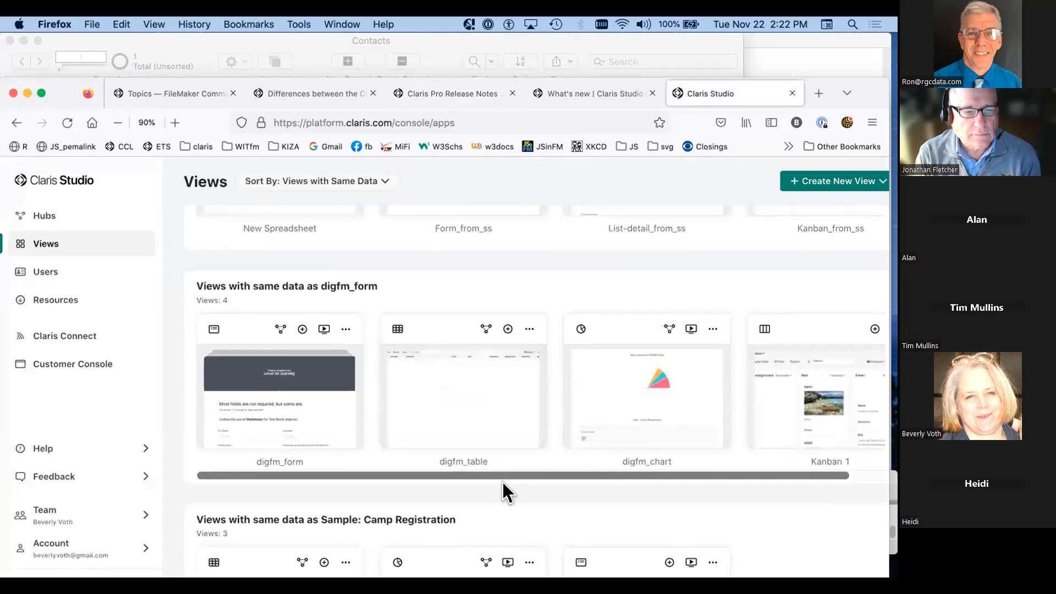
scroll(503, 482, "down", 2)
scroll(503, 482, "down", 5)
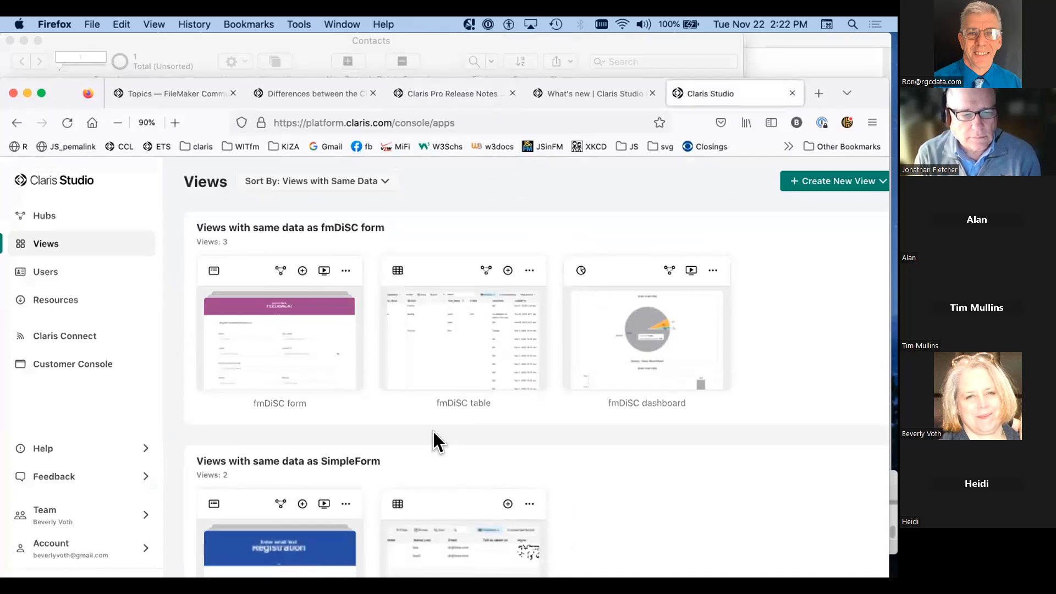
left_click(452, 337)
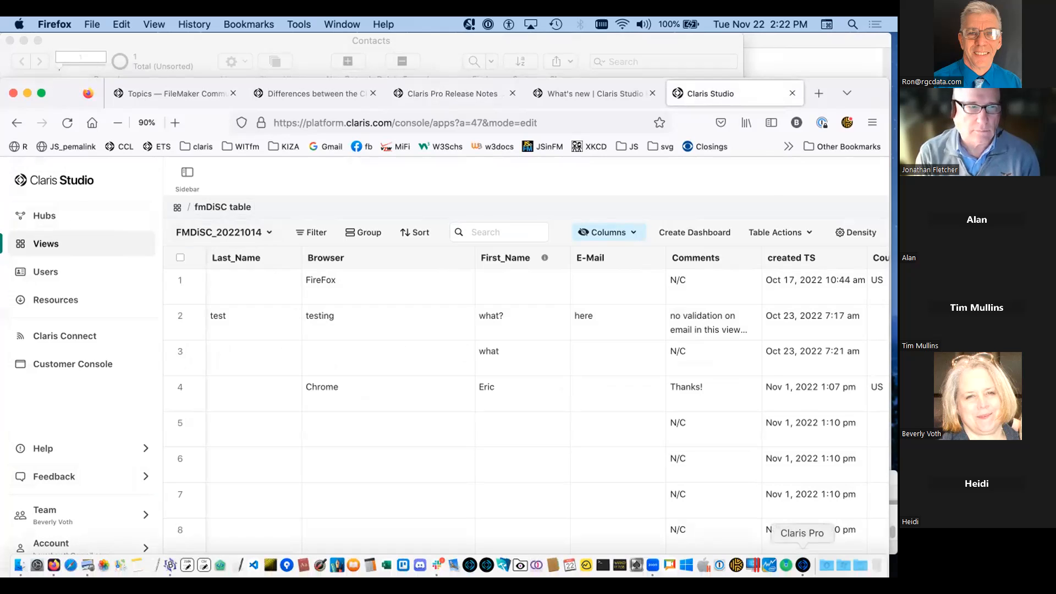
left_click(803, 565)
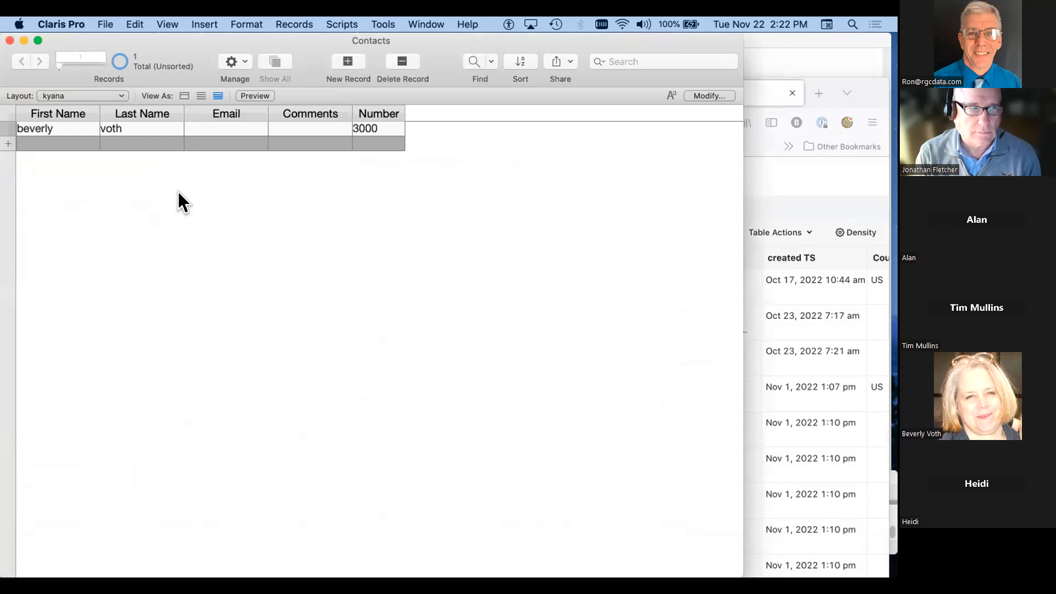
Step: Open Manage Database (Shift-Cmd-D) to show the Contacts relationships graph
key("super+shift+d")
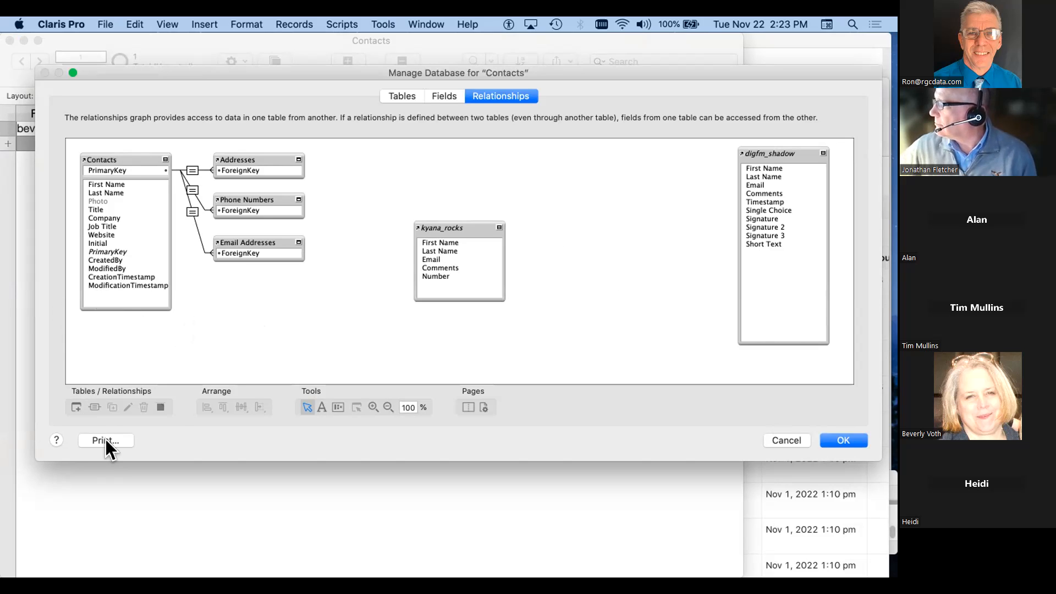
Step: Add FMDiSC_20221014 from the Claris Studio Data Source to the graph, reposition it, and save
left_click(69, 408)
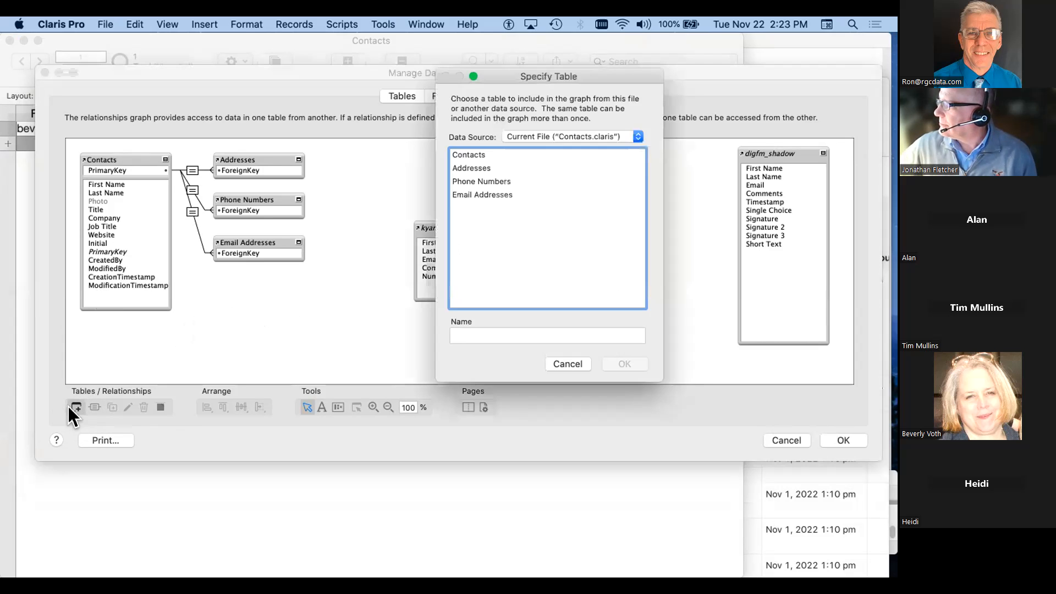
left_click(536, 129)
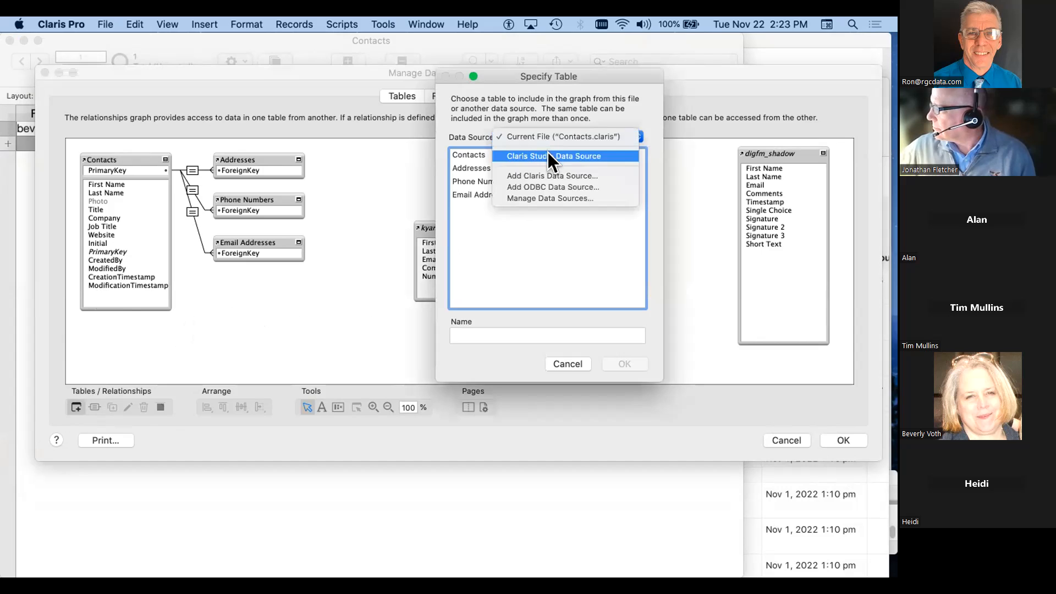
left_click(600, 234)
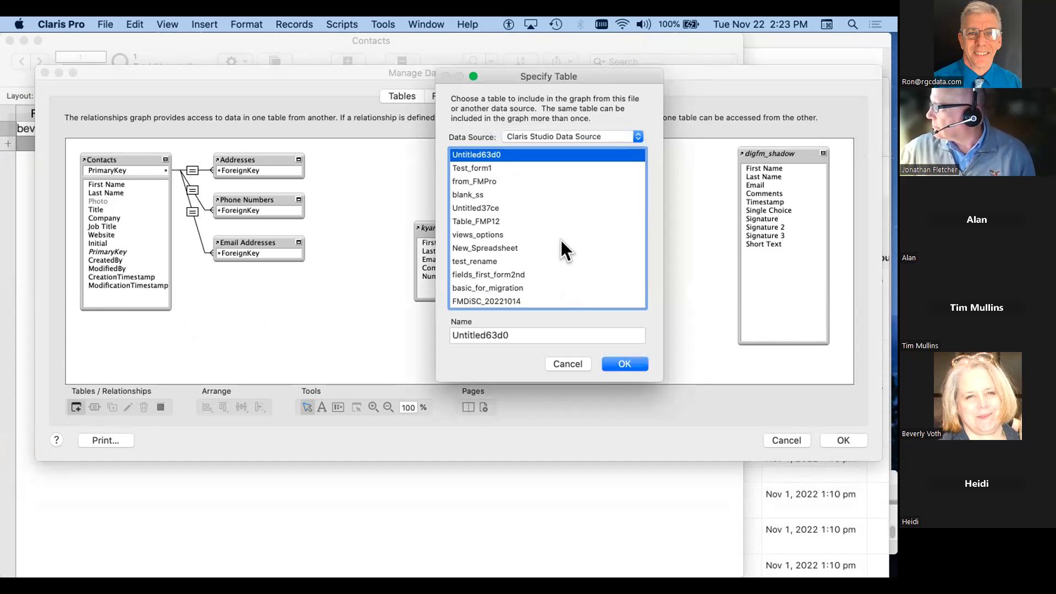
scroll(550, 167, "down", 4)
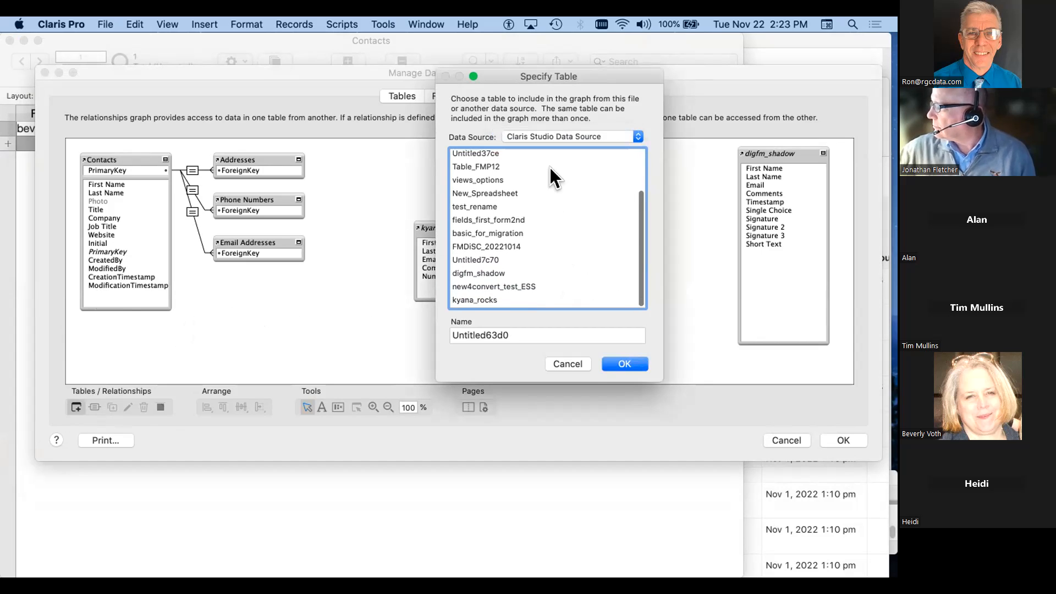
scroll(557, 225, "up", 1)
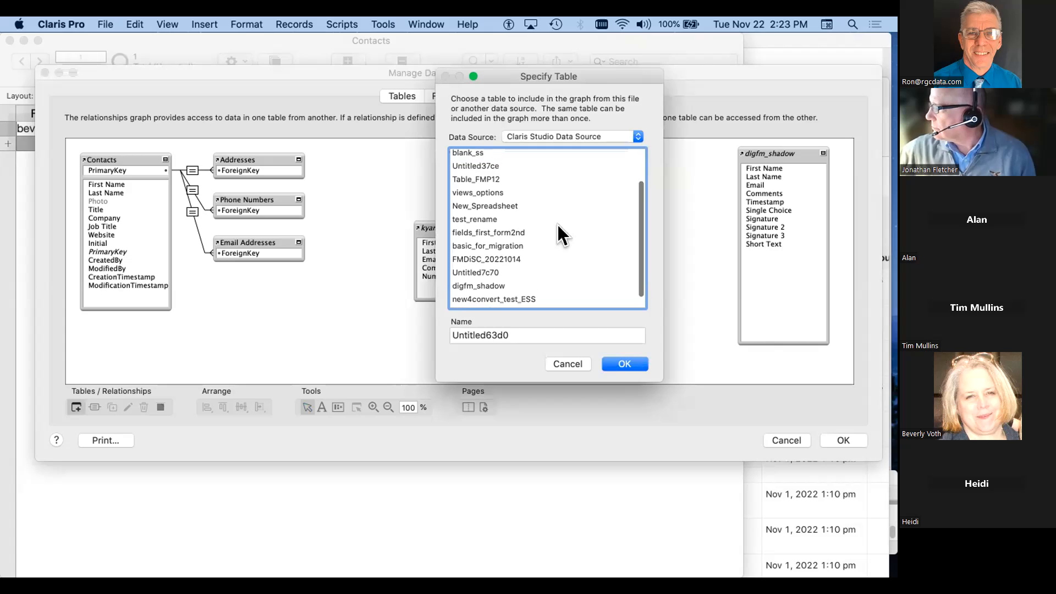
left_click(536, 254)
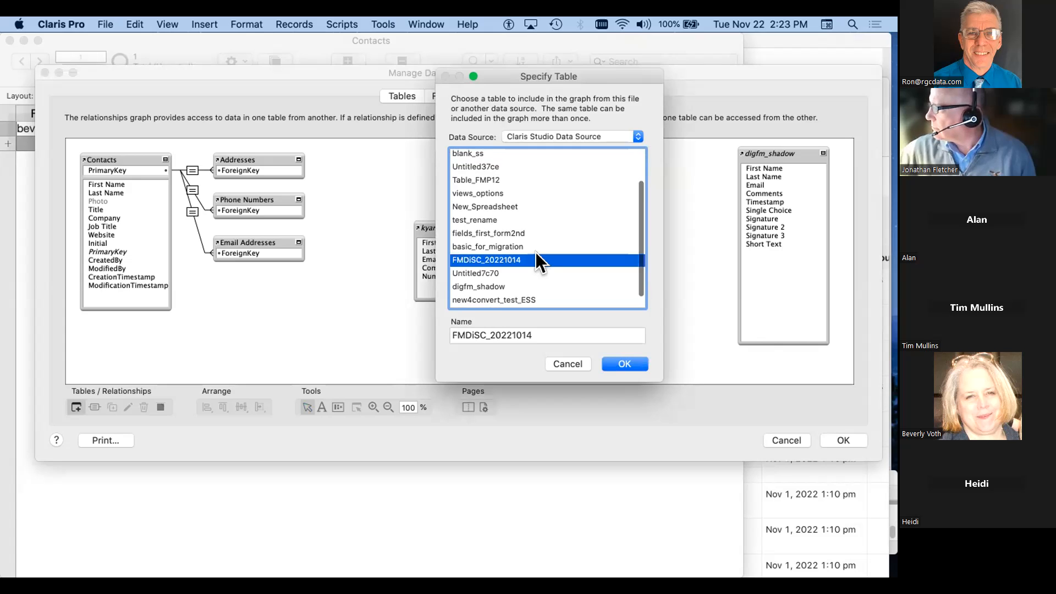
left_click(618, 357)
left_click_drag(467, 245, 576, 163)
left_click(831, 441)
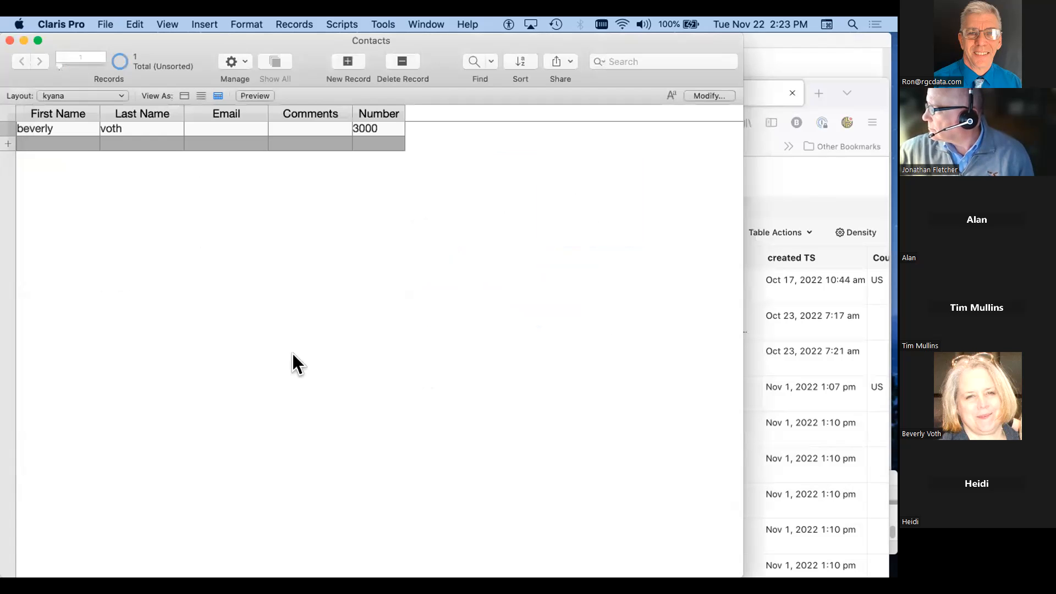
Step: Create an empty layout named fmdisc based on the FMDiSC_20221014 table
key("super+l")
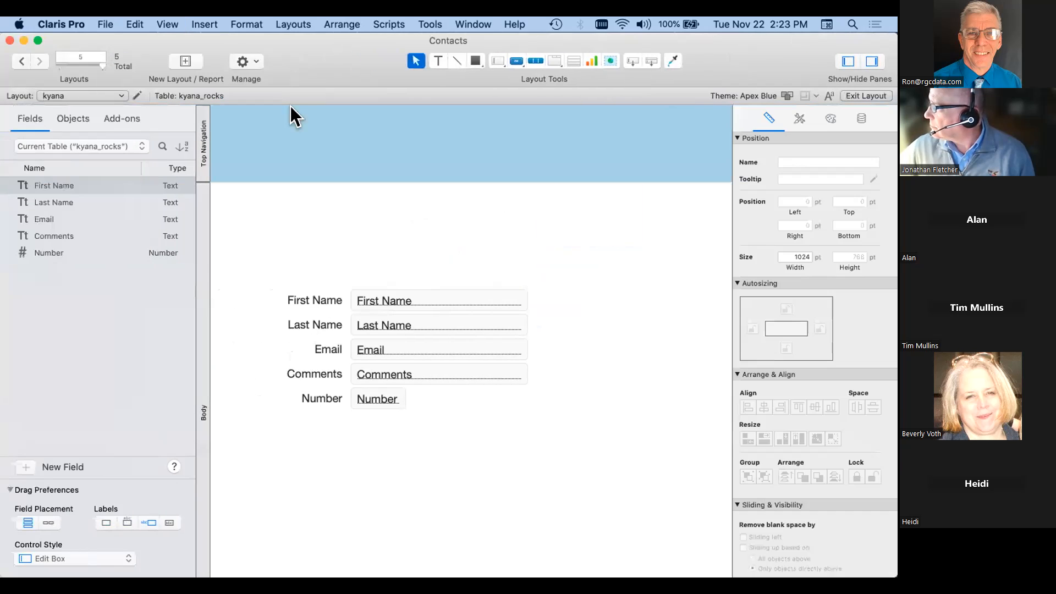
left_click(302, 25)
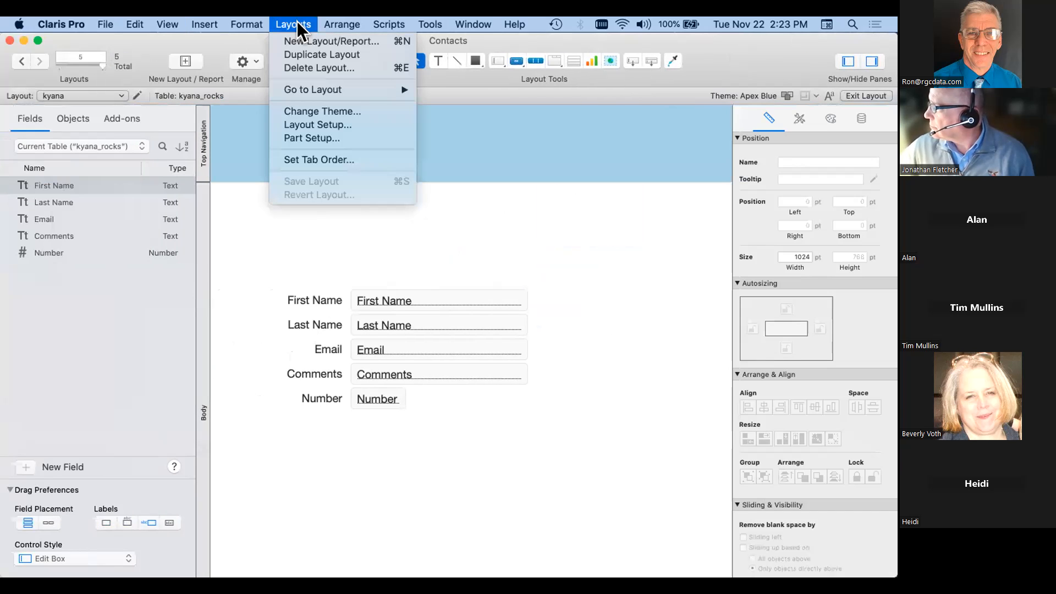
left_click(322, 42)
left_click(441, 122)
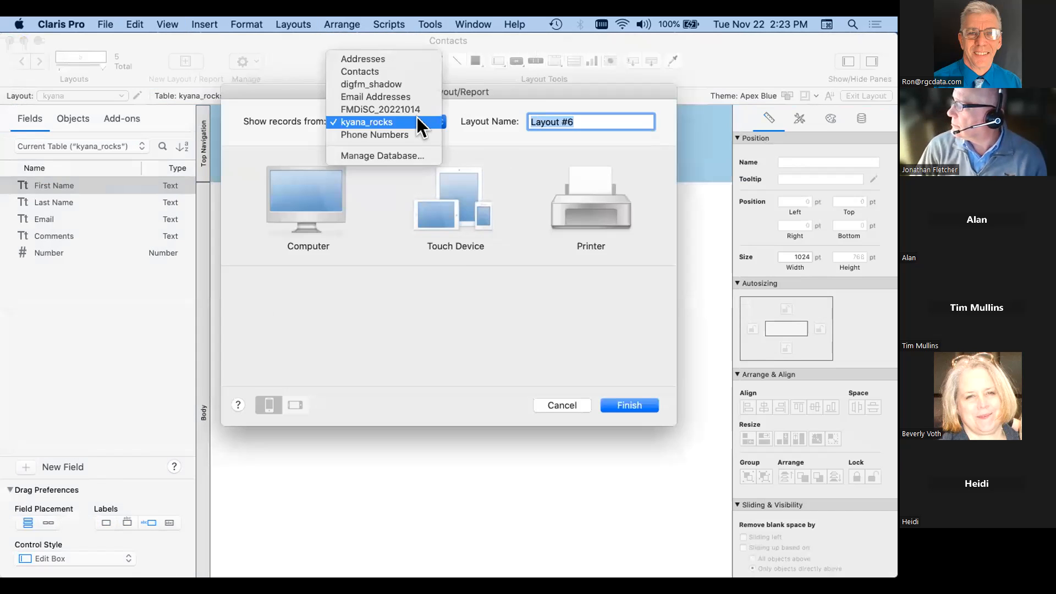
left_click(404, 109)
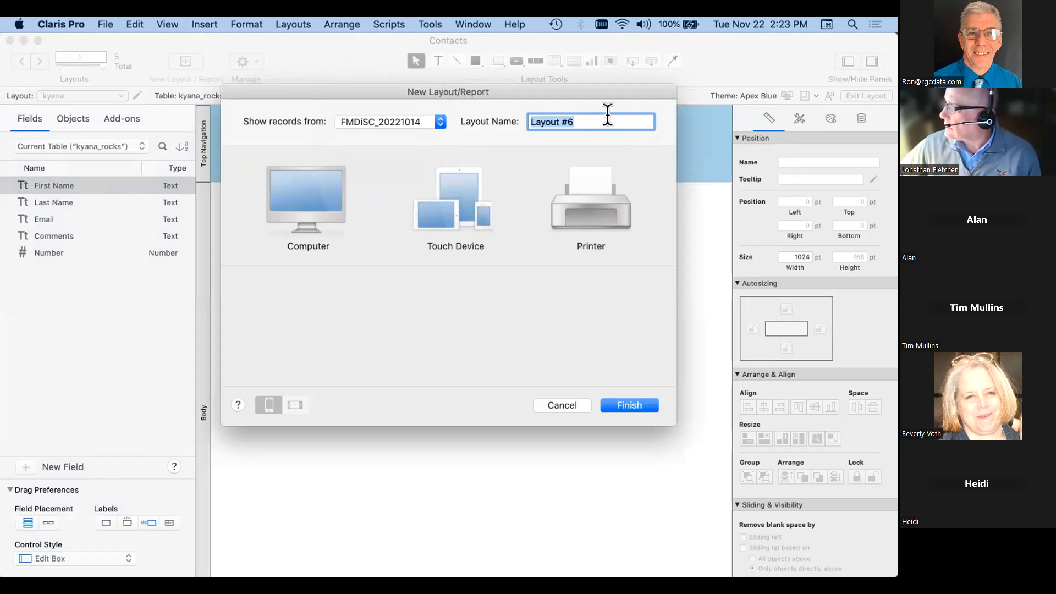
type("fmdisc")
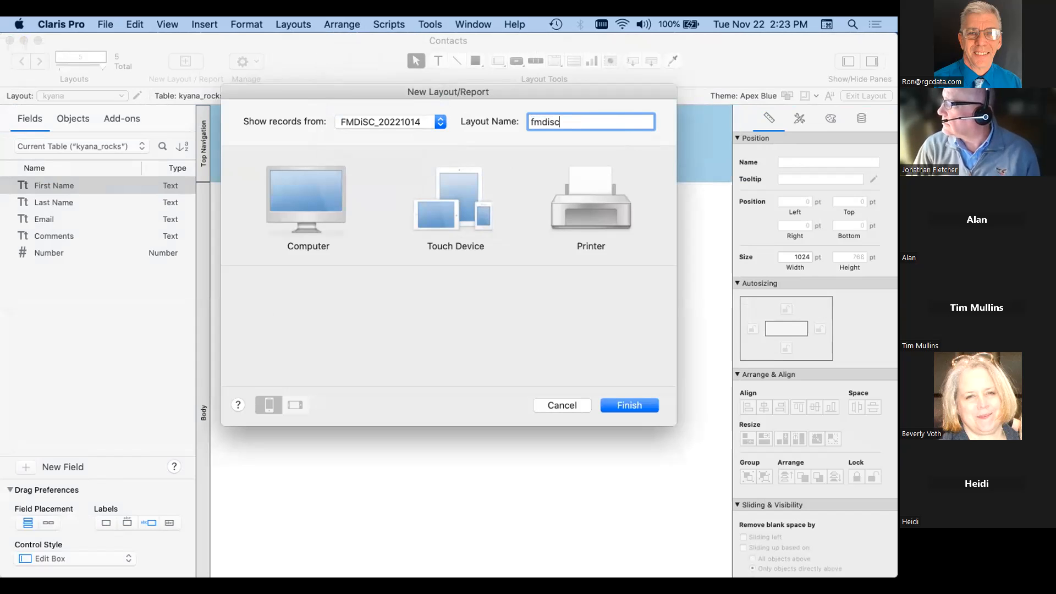
left_click(628, 401)
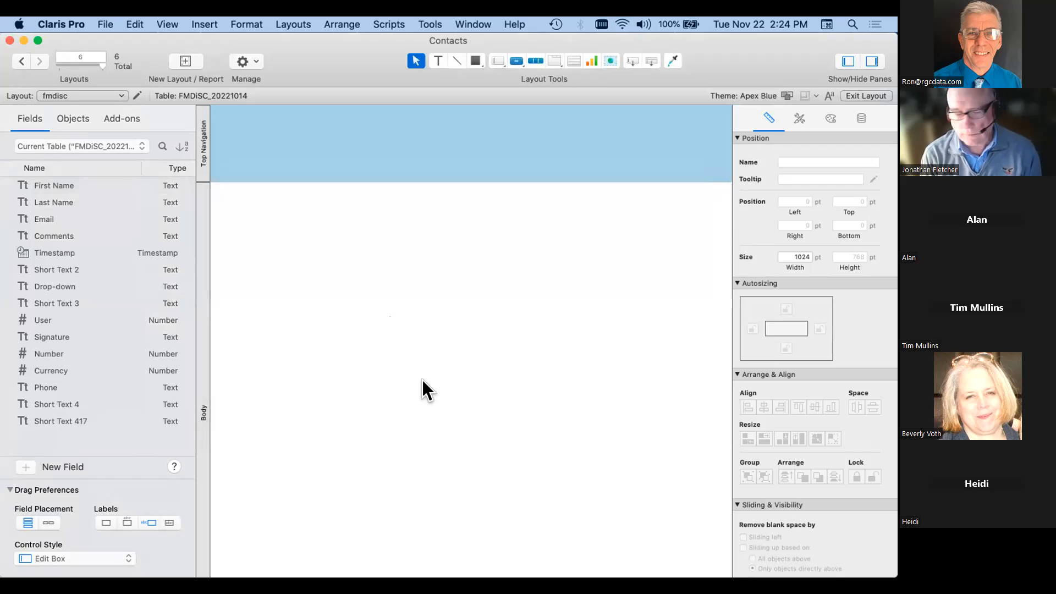
mouse_move(11, 575)
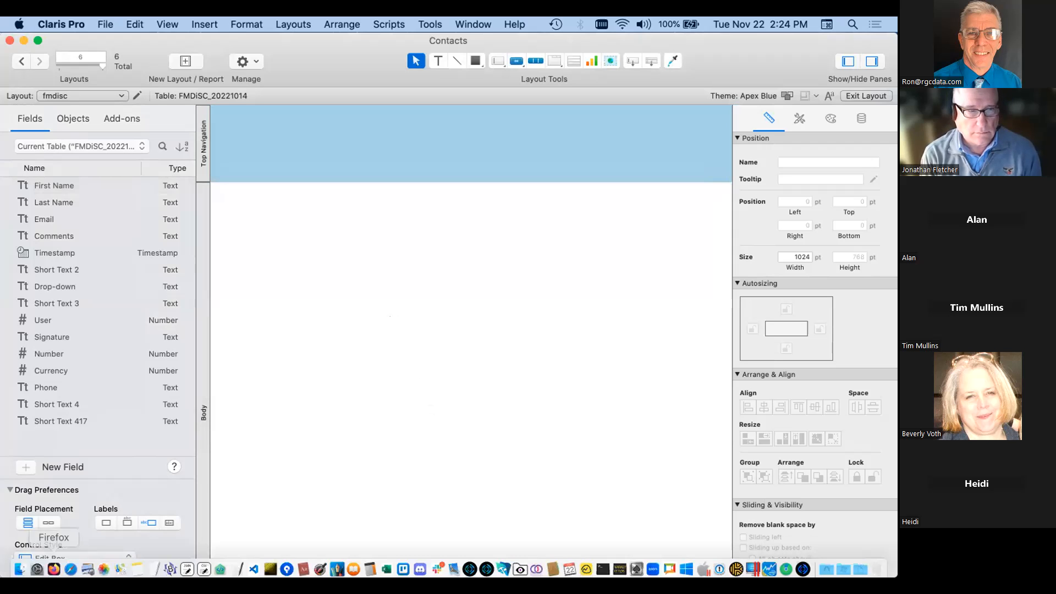
Step: Search the _ScreenShots folder for 'record' and open pro_table-new-field-RecordID.png in Preview
left_click(18, 564)
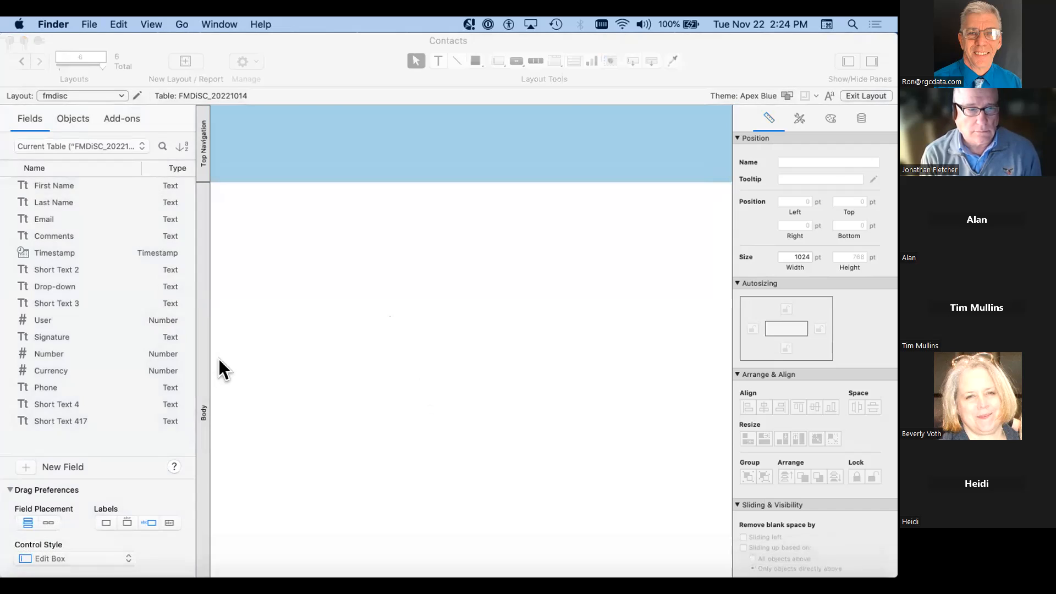
left_click(64, 216)
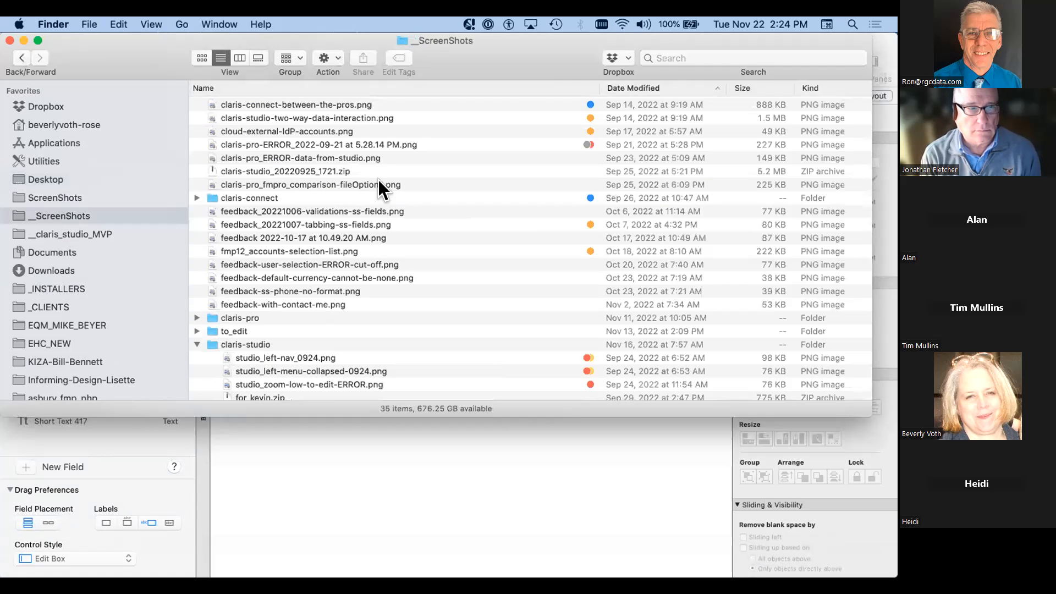
left_click(683, 57)
type("record")
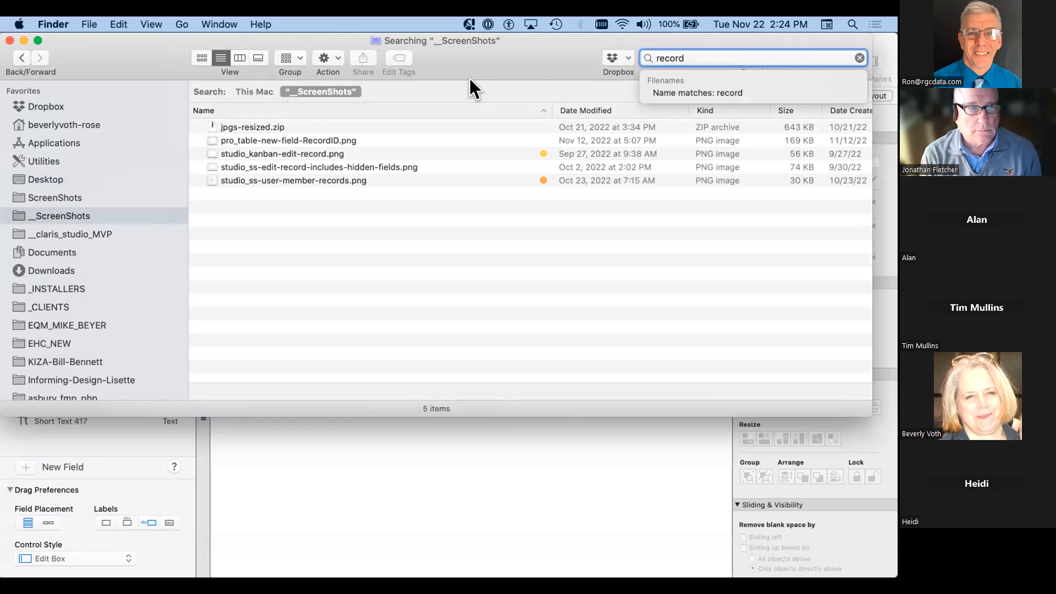
double_click(398, 138)
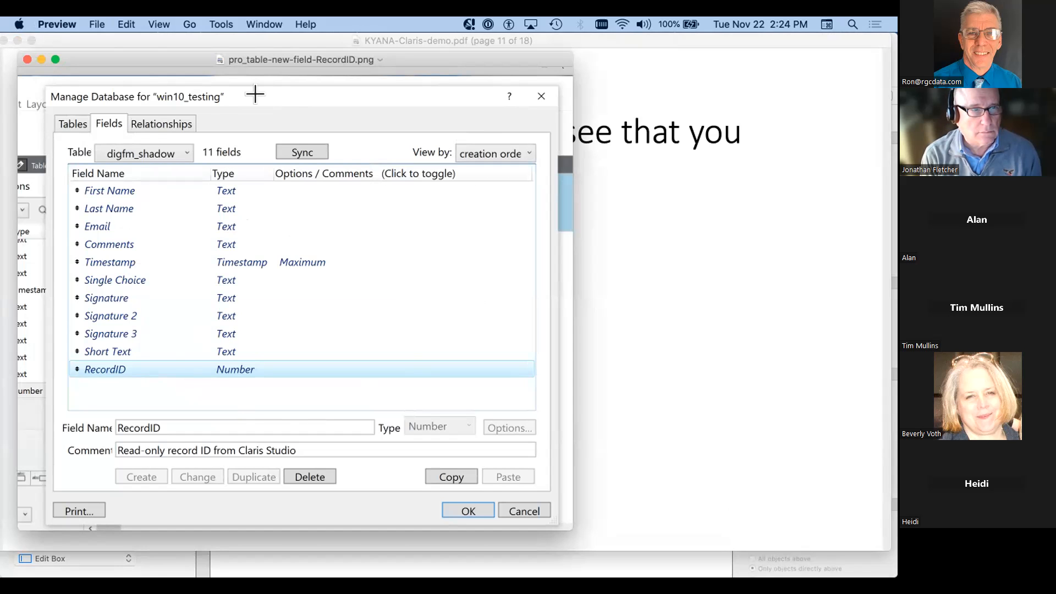
Step: Move the RecordID screenshot window aside, then close it to reveal the slide deck
left_click_drag(286, 56, 351, 38)
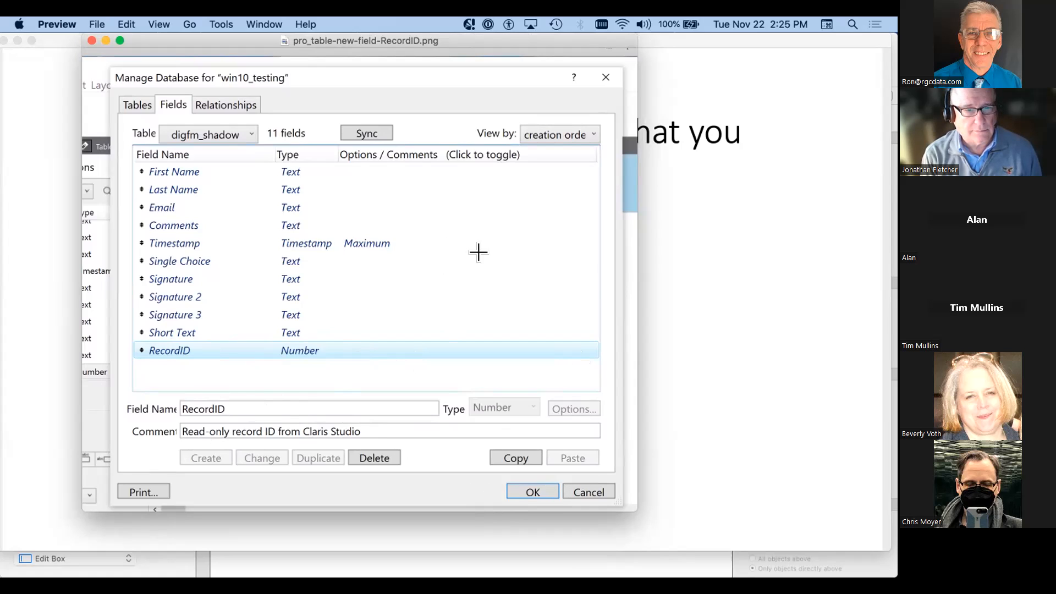
key("super+w")
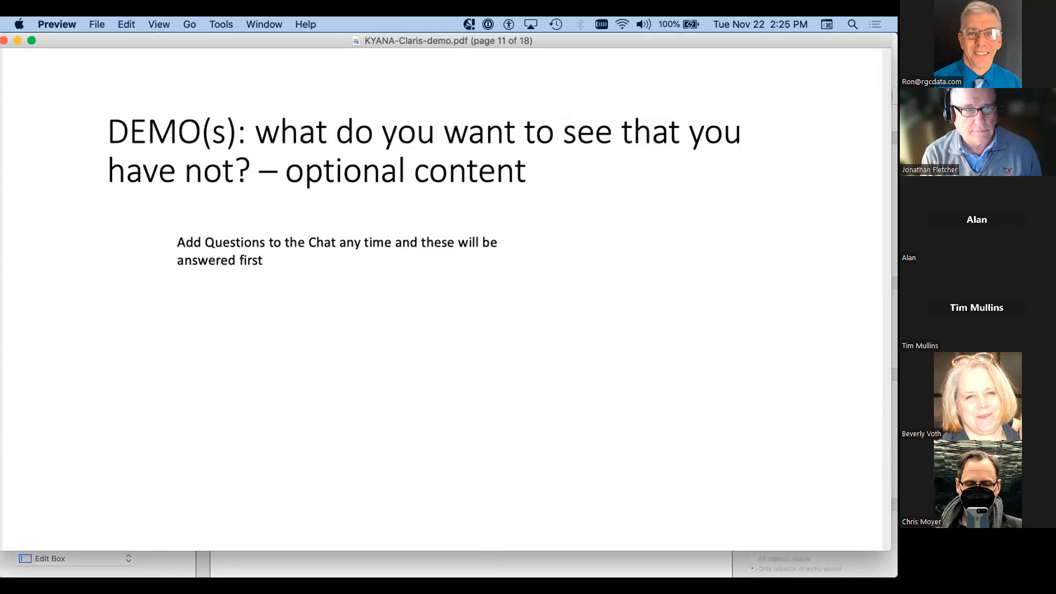
Step: Back in Claris Pro, show the kyana_rocks table's fields in the Fields pane
left_click(477, 555)
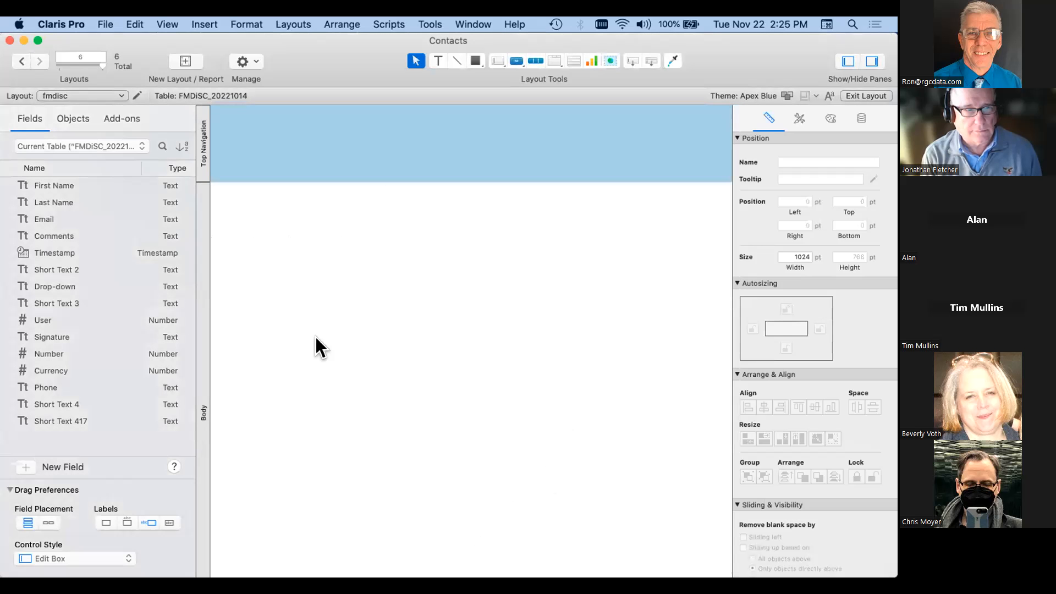
left_click(75, 144)
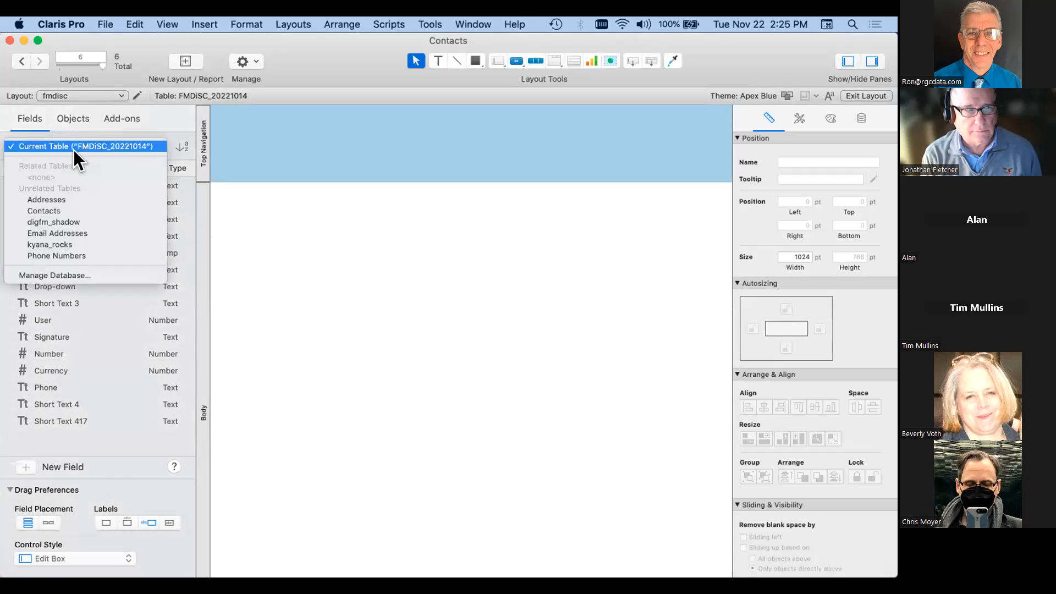
left_click(78, 246)
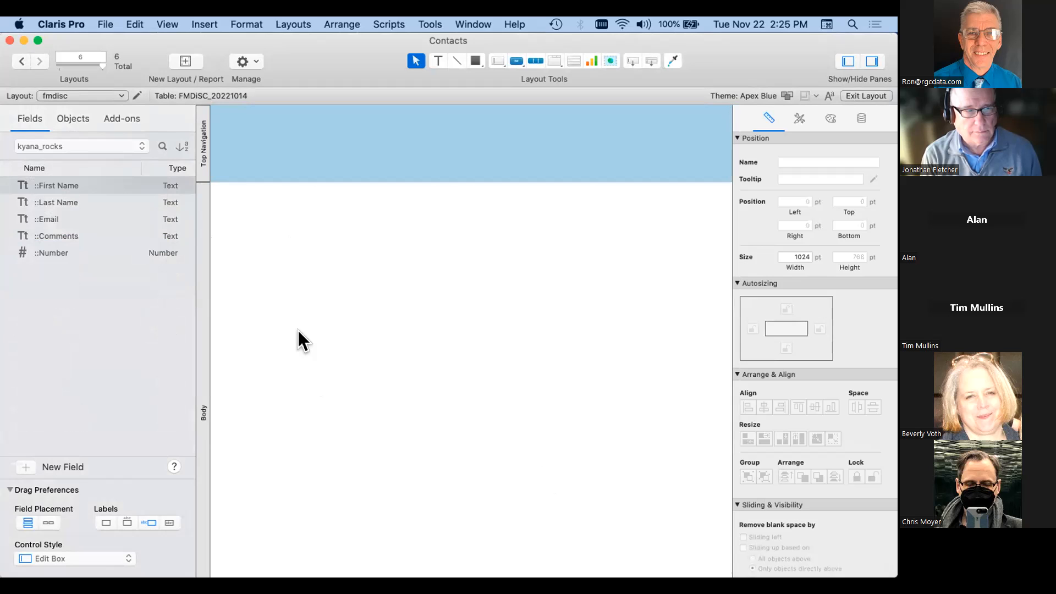
Step: In Manage Database's Fields tab for kyana_rocks, enter a new Calculation field named recID
key("super+shift+d")
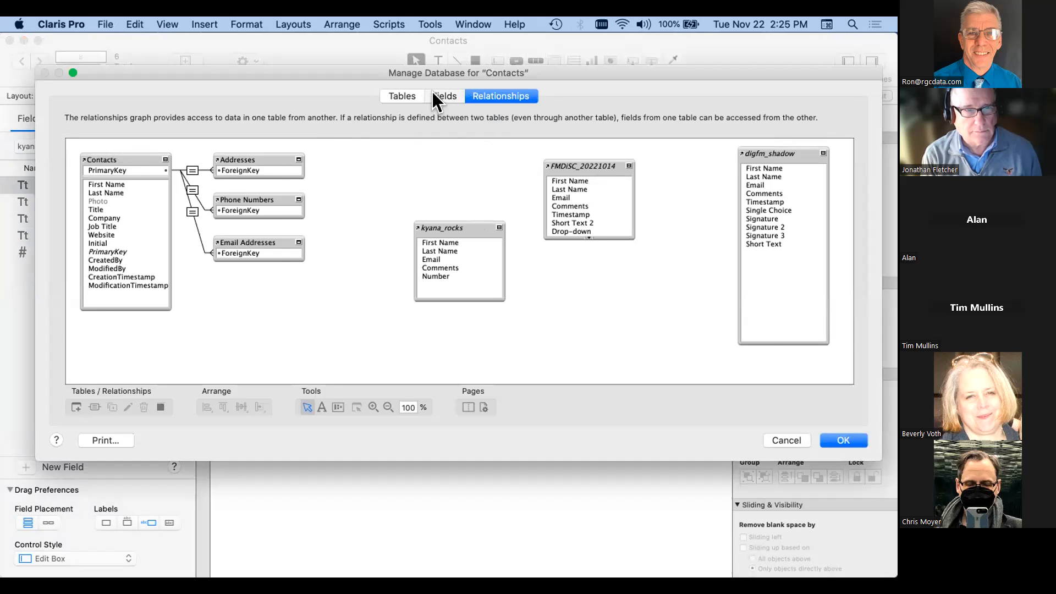
left_click(436, 97)
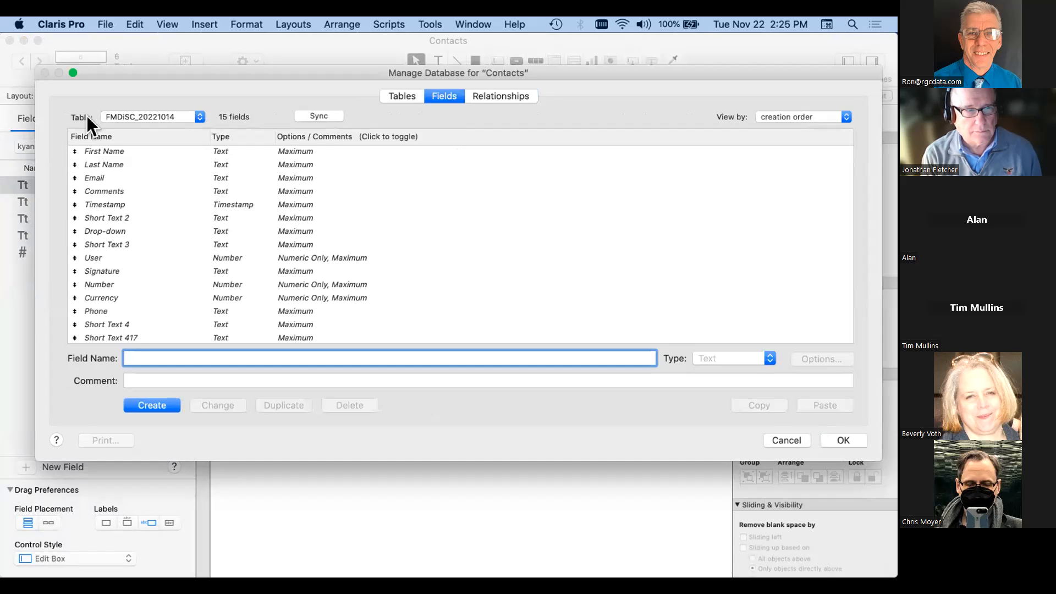
left_click(103, 115)
left_click(165, 106)
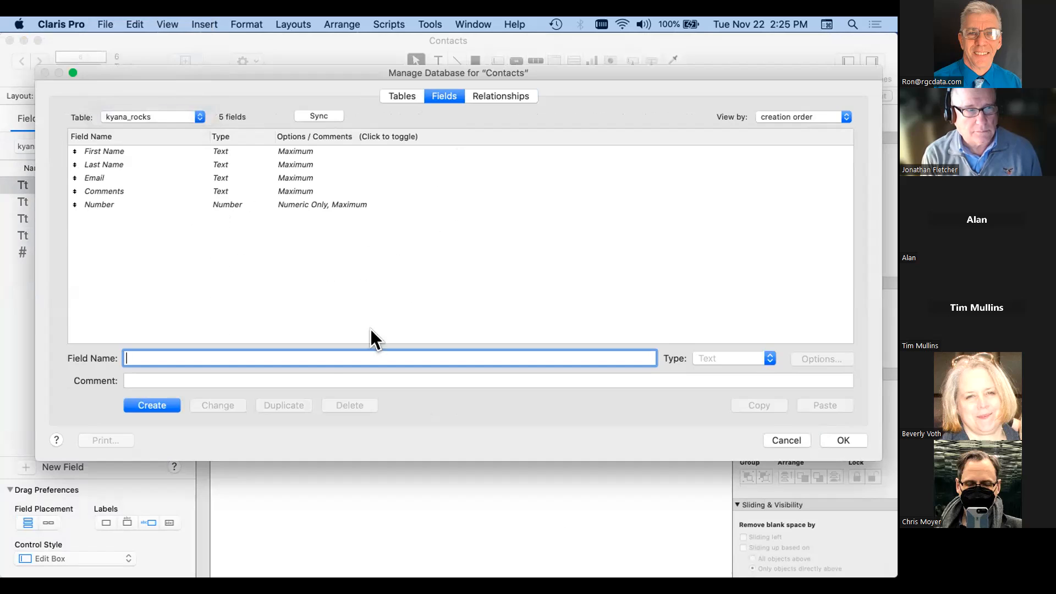
key("super+l")
type("recID")
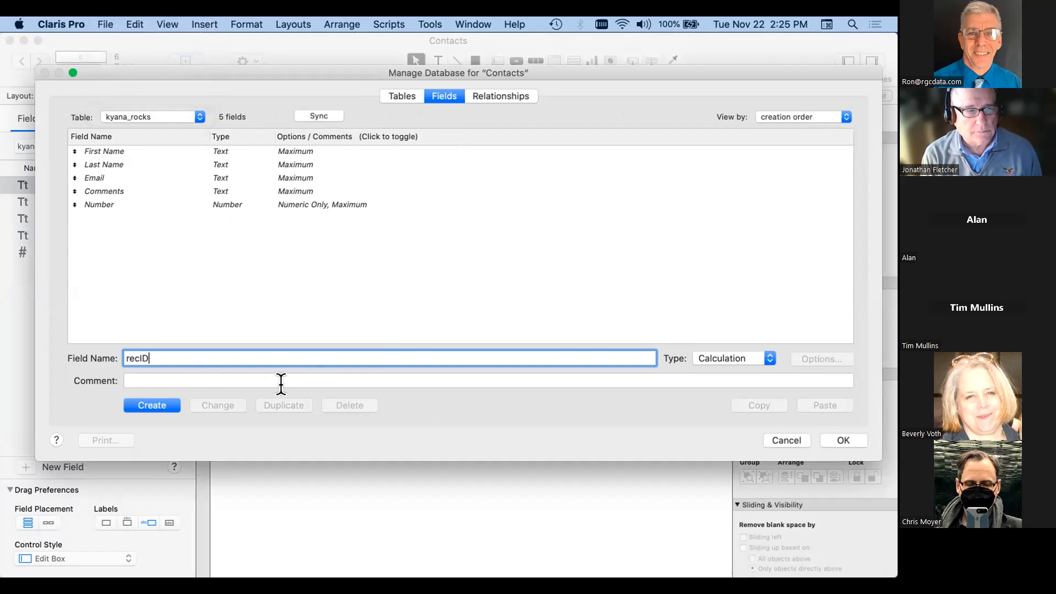
Step: Create recID with the formula Get ( RecordID ) and close the field definitions
left_click(153, 404)
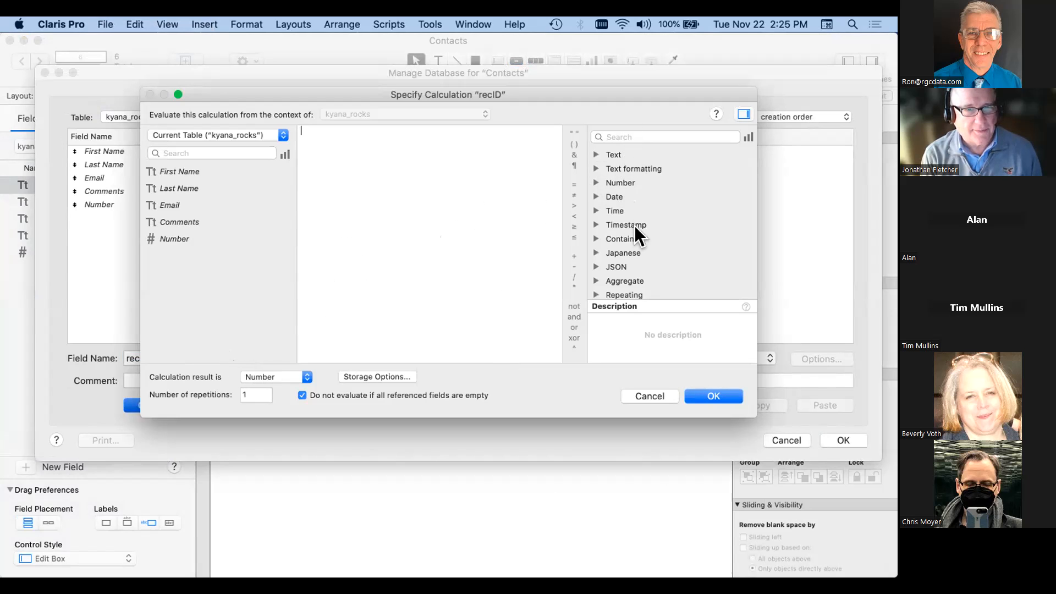
scroll(644, 226, "down", 3)
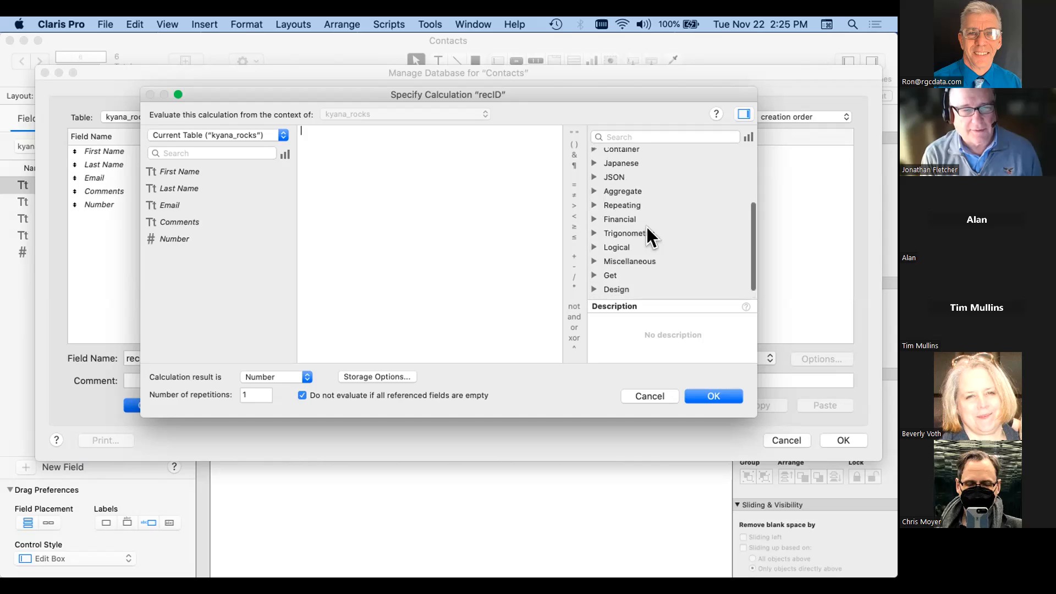
scroll(646, 226, "up", 3)
type("ge")
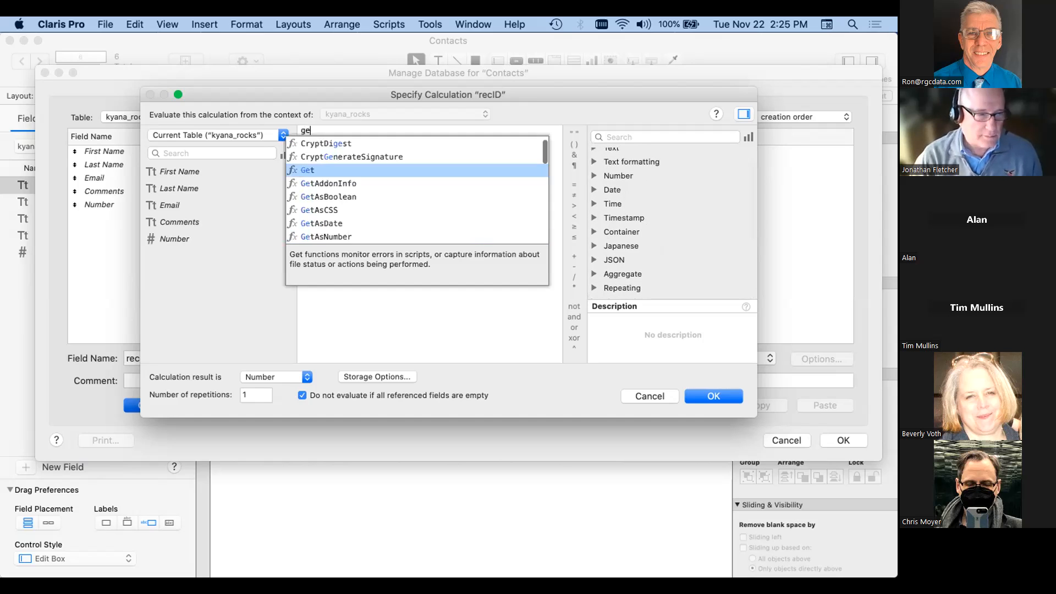
type("t")
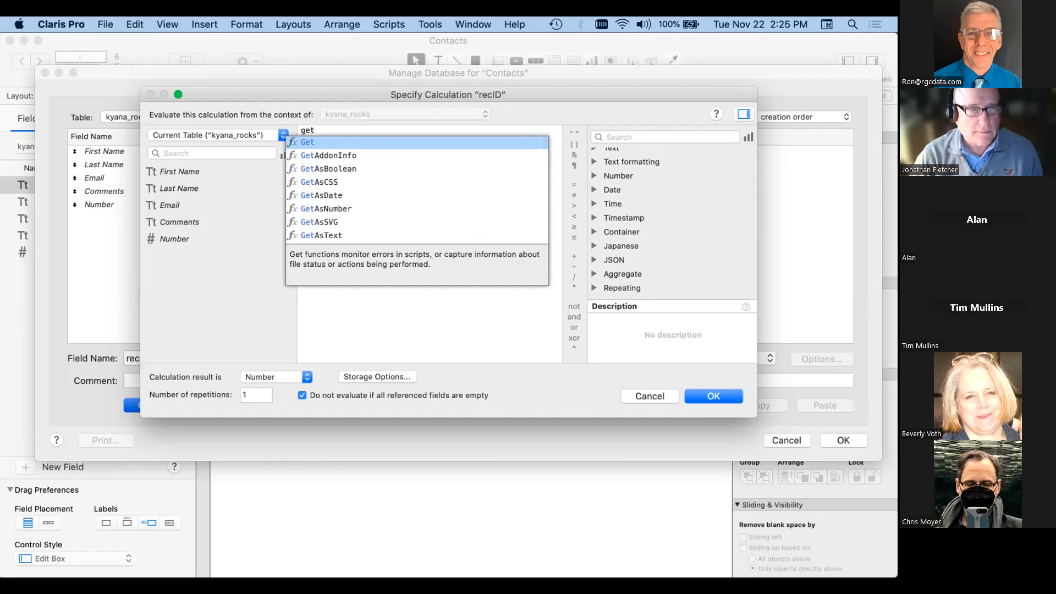
type(" (")
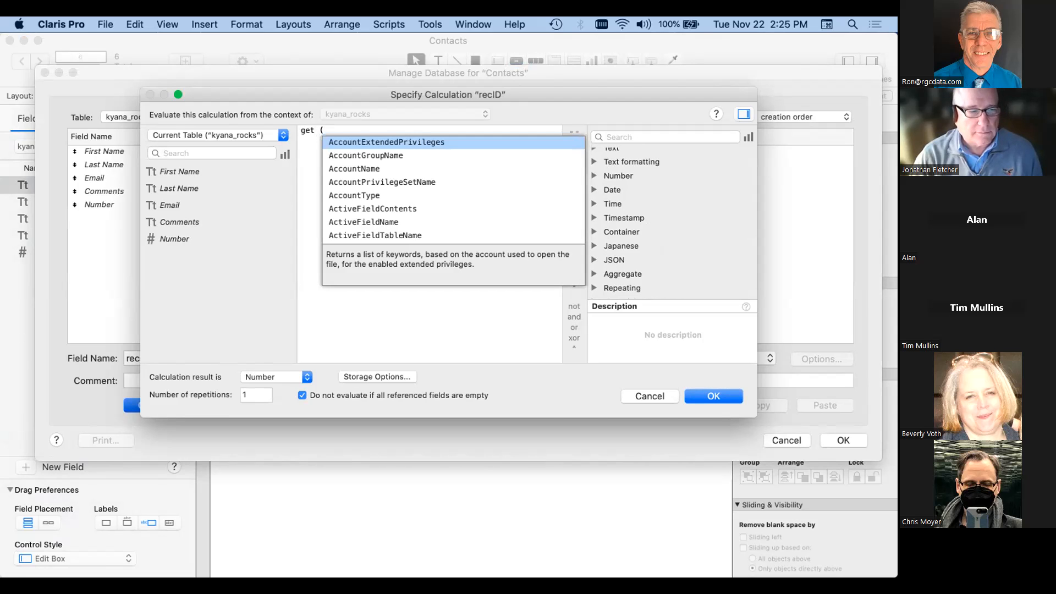
type(" record")
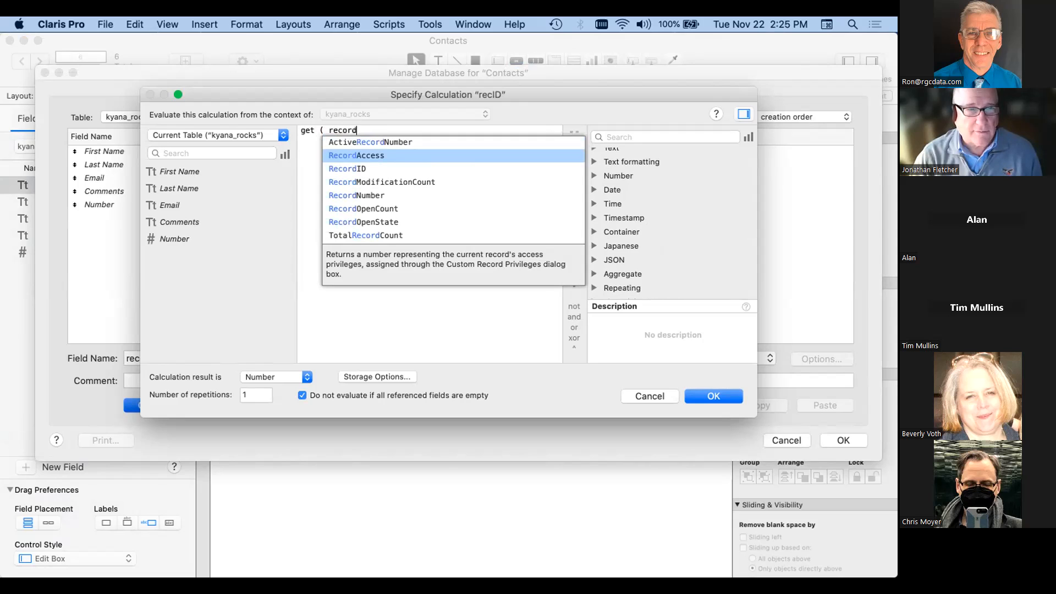
left_click(438, 167)
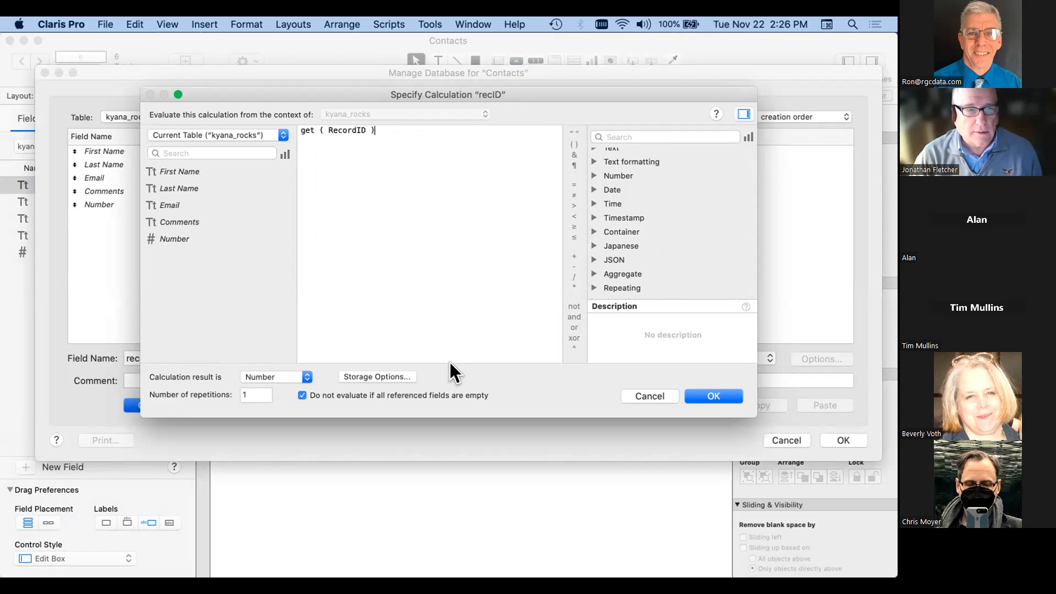
left_click(708, 396)
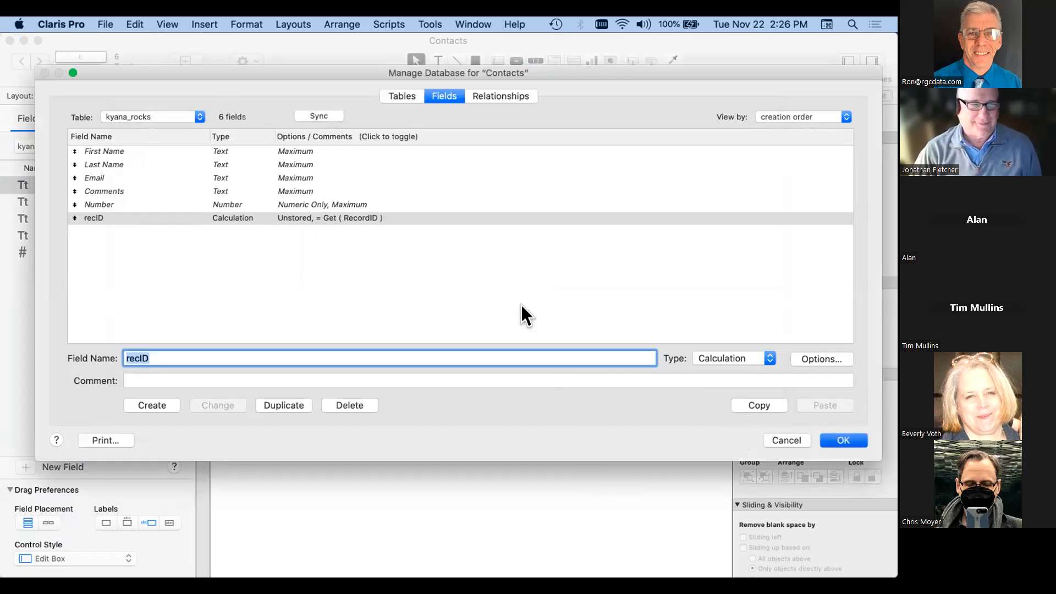
key("Return")
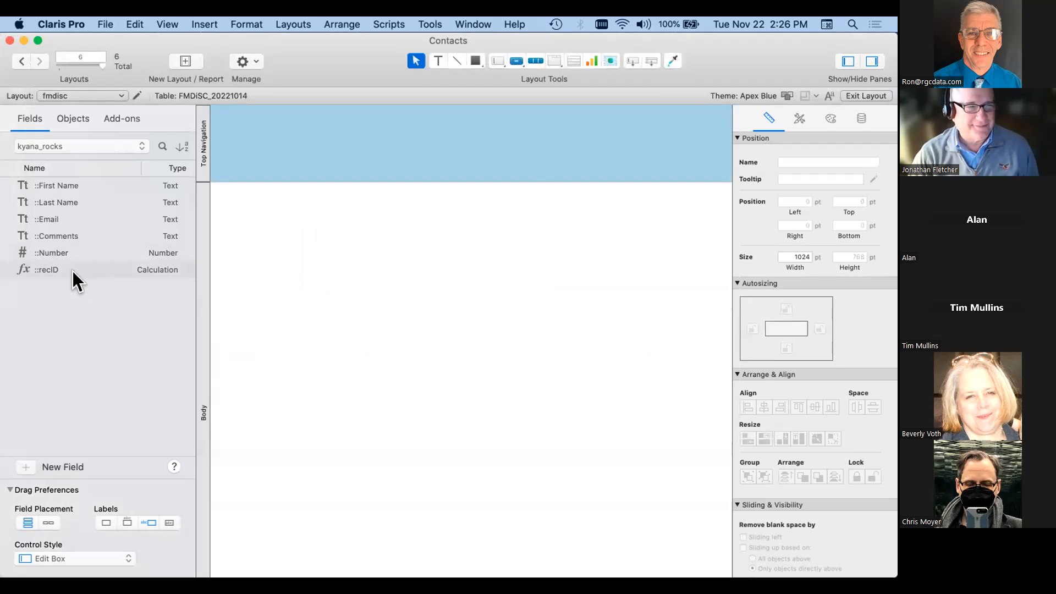
Step: Place recID on the fmdisc layout and browse records, where every recID shows '?'
left_click_drag(67, 269, 437, 230)
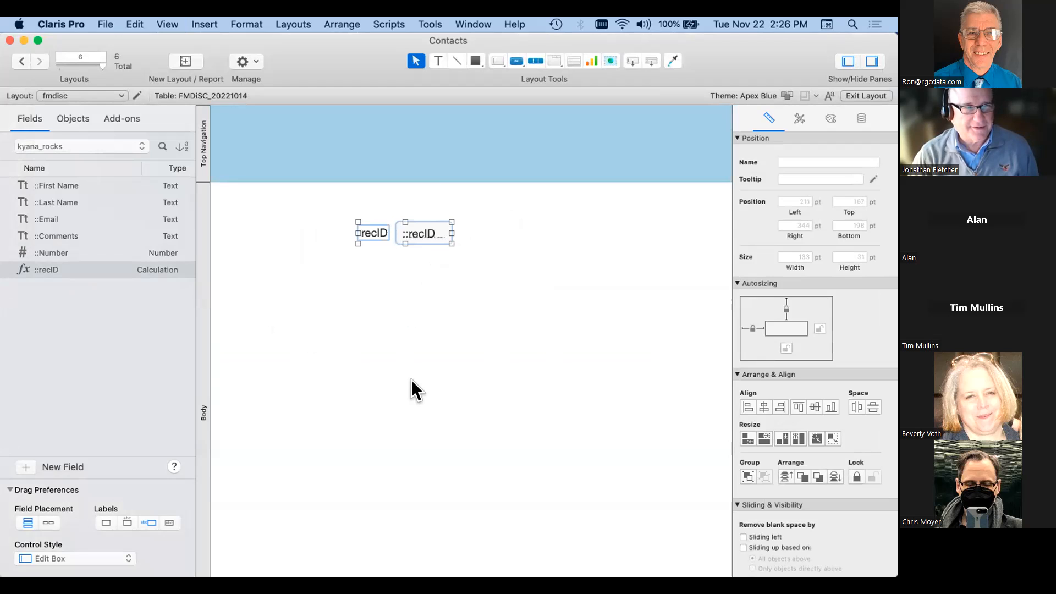
key("super+b")
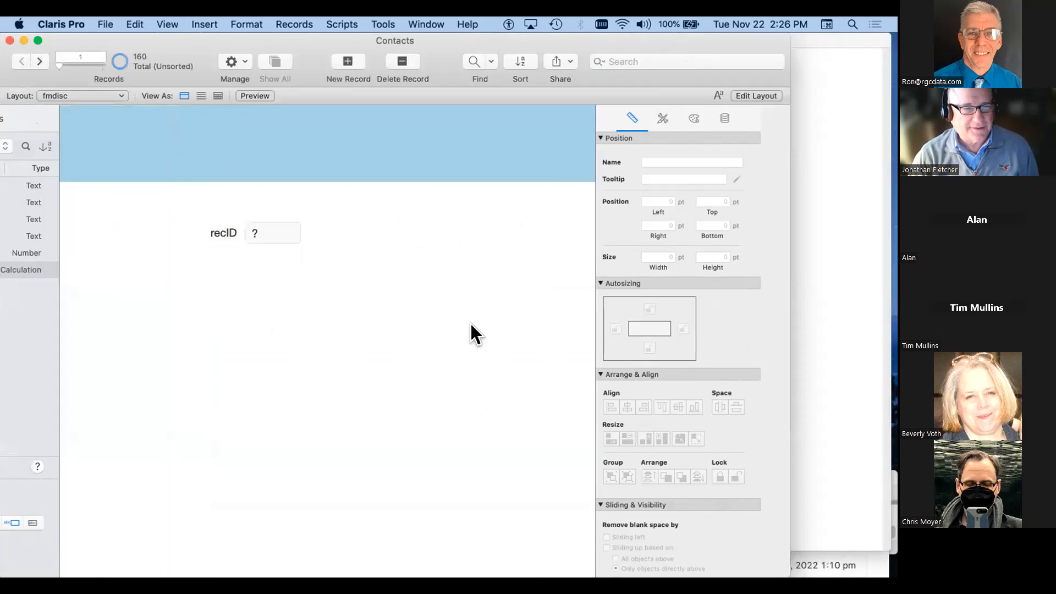
left_click(696, 94)
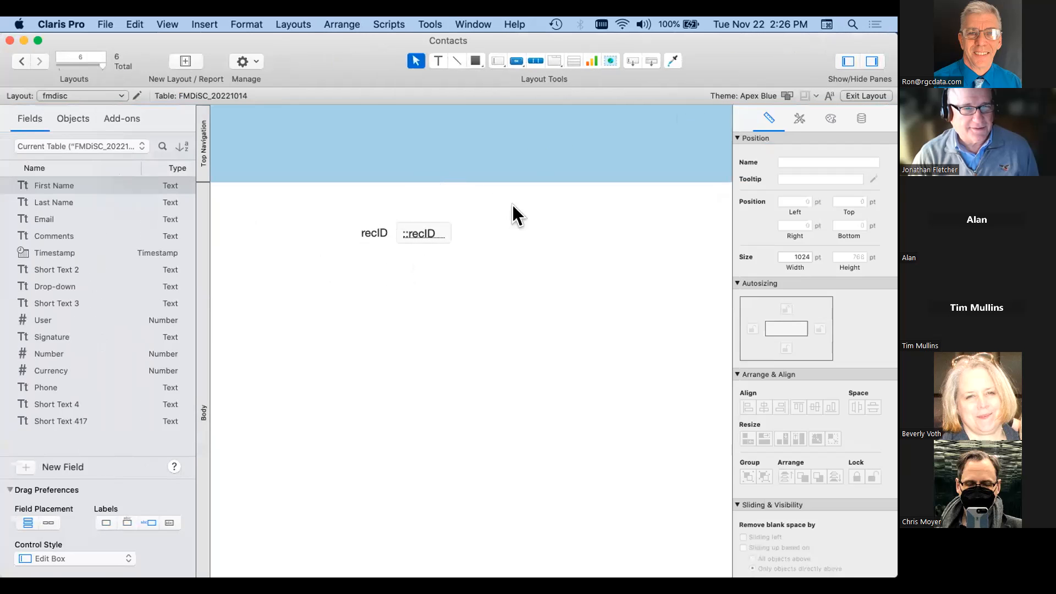
key("super+b")
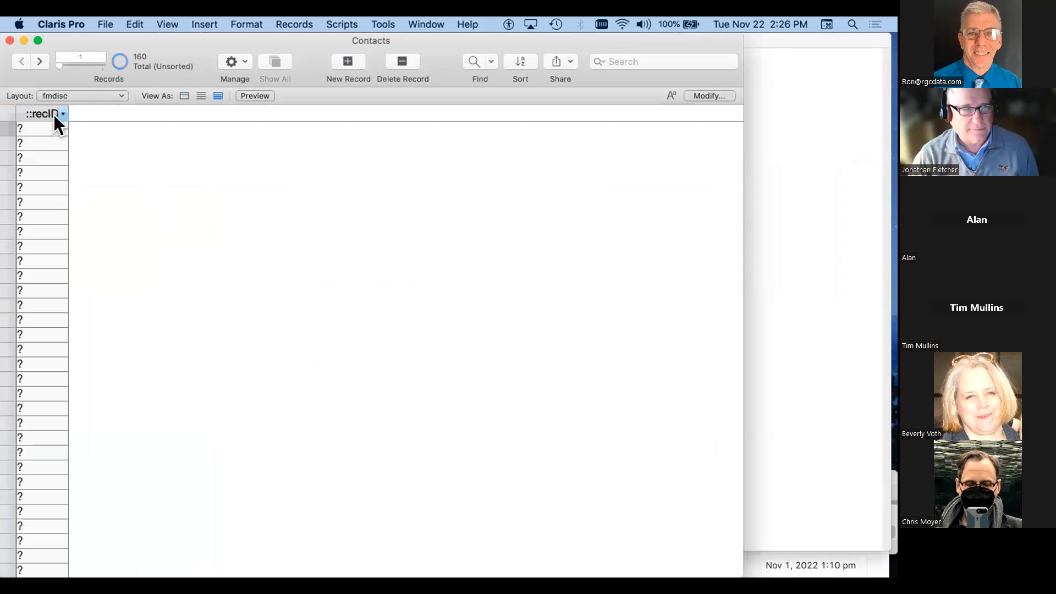
Step: Widen the kyana_rocks::recID column, scroll the 160 records, then switch to the kyana layout
left_click_drag(61, 103, 401, 145)
scroll(334, 269, "down", 10)
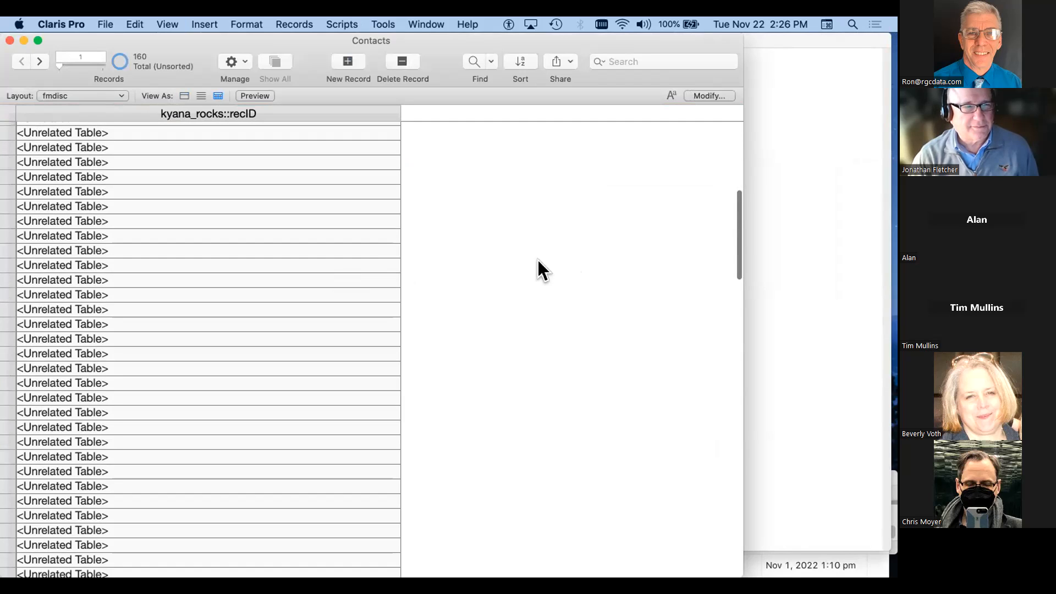
scroll(345, 194, "down", 10)
left_click(98, 92)
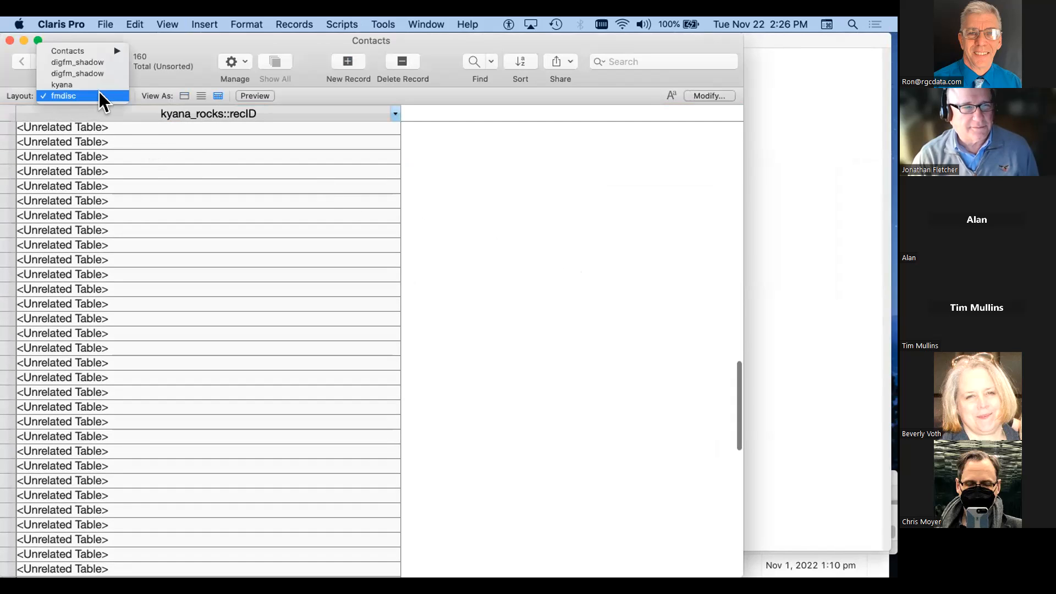
left_click(95, 85)
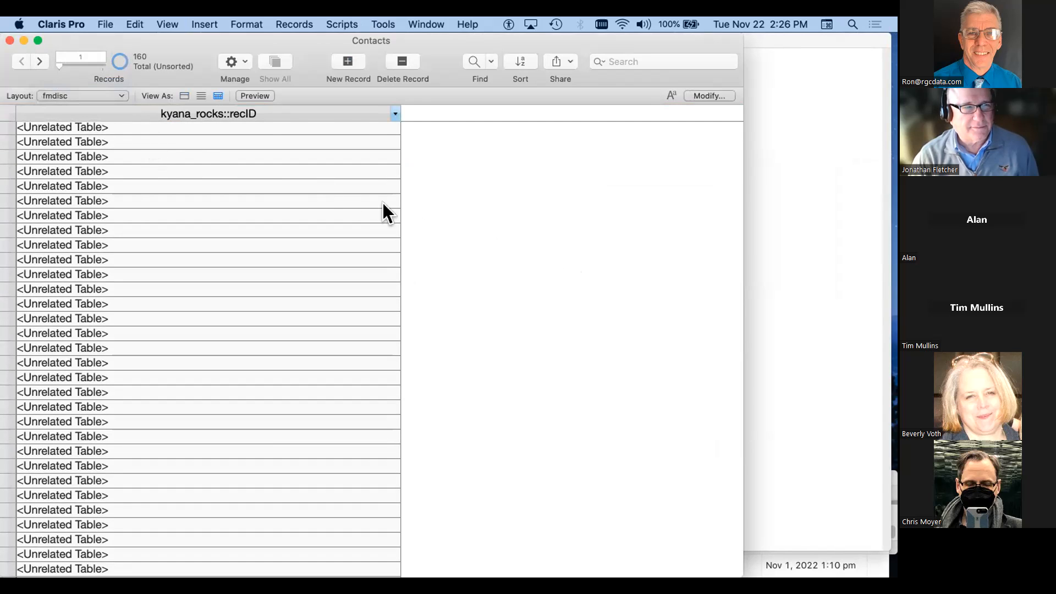
Step: Add recID as a column to the kyana table view
left_click(707, 95)
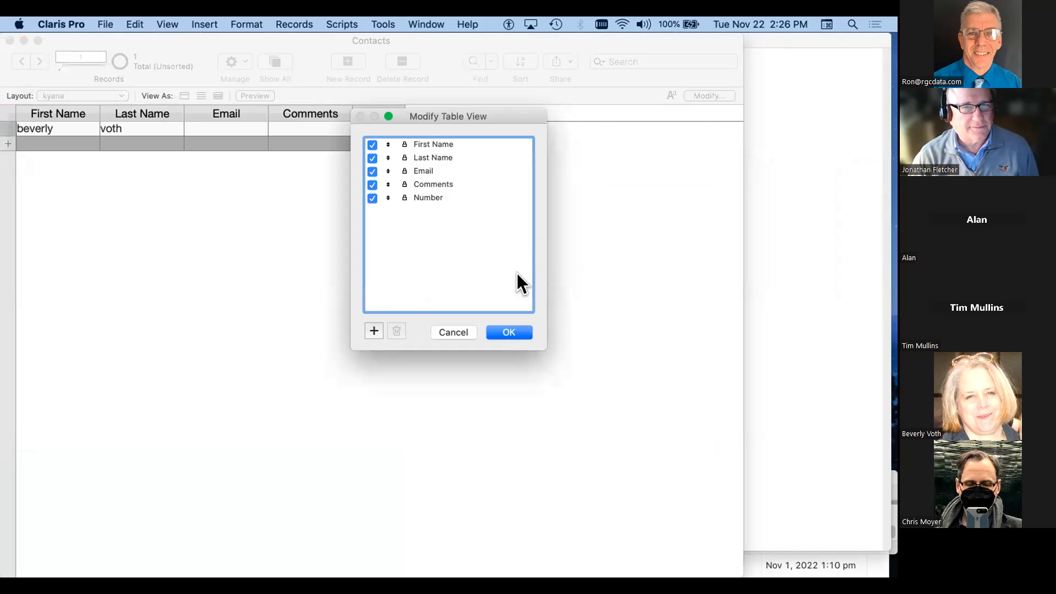
left_click(373, 330)
left_click(628, 239)
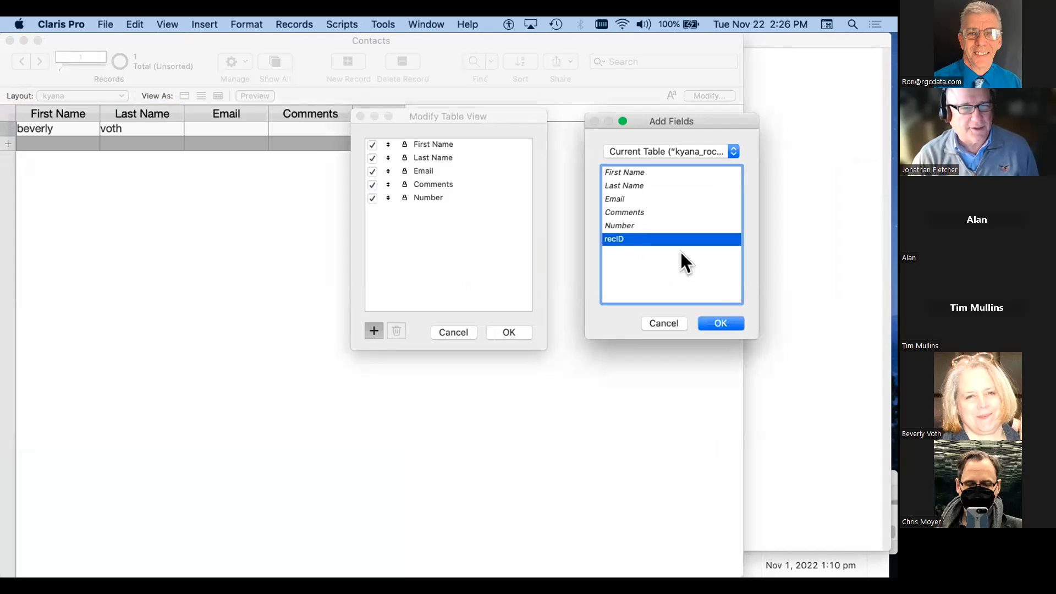
left_click(720, 323)
left_click(506, 334)
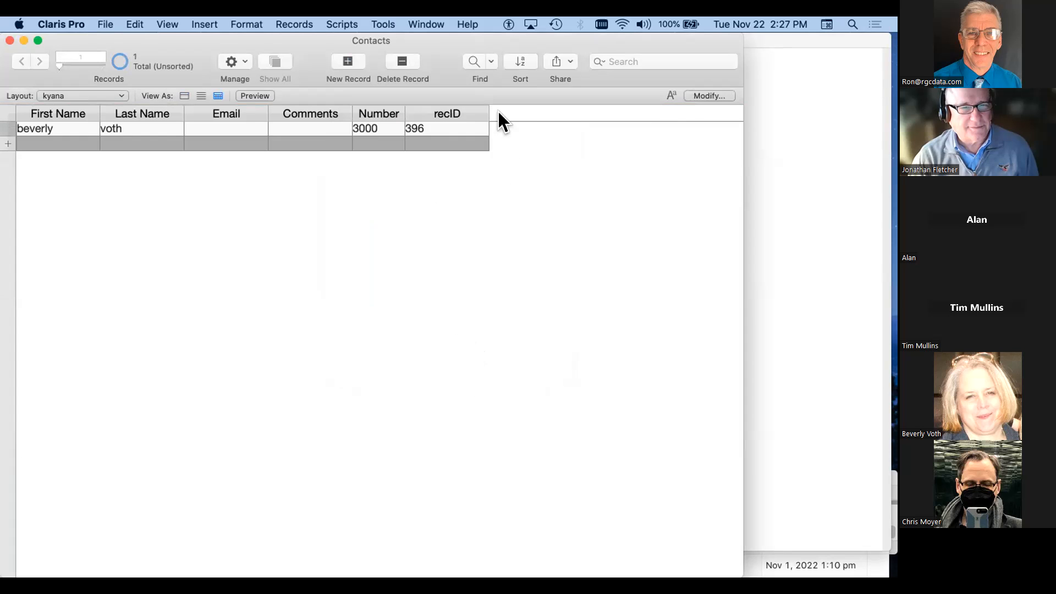
Step: Widen the recID column, view the record as a Form, and enter Layout mode
left_click_drag(490, 110, 581, 126)
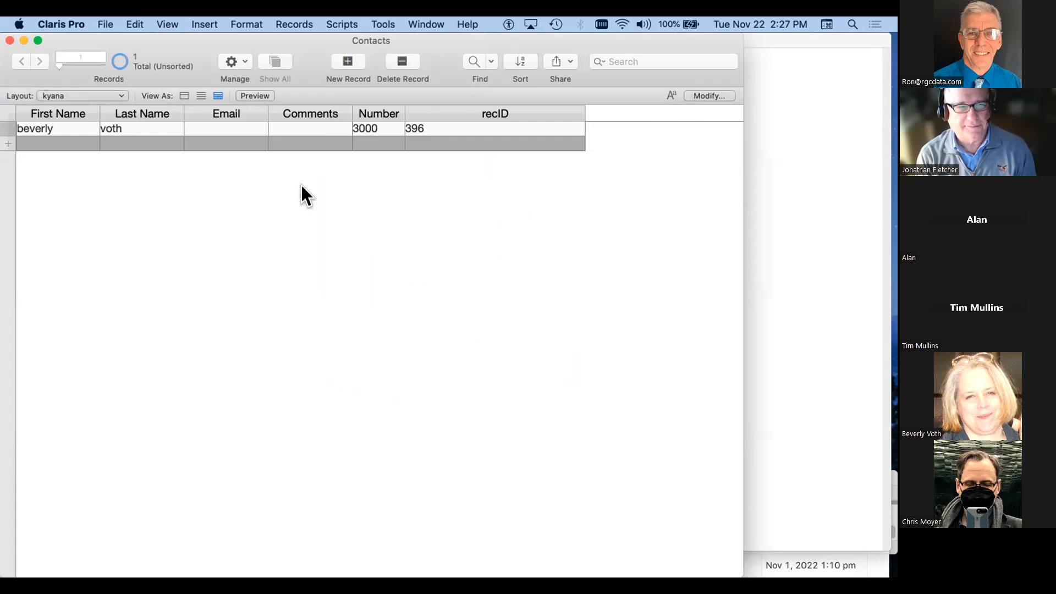
left_click(184, 95)
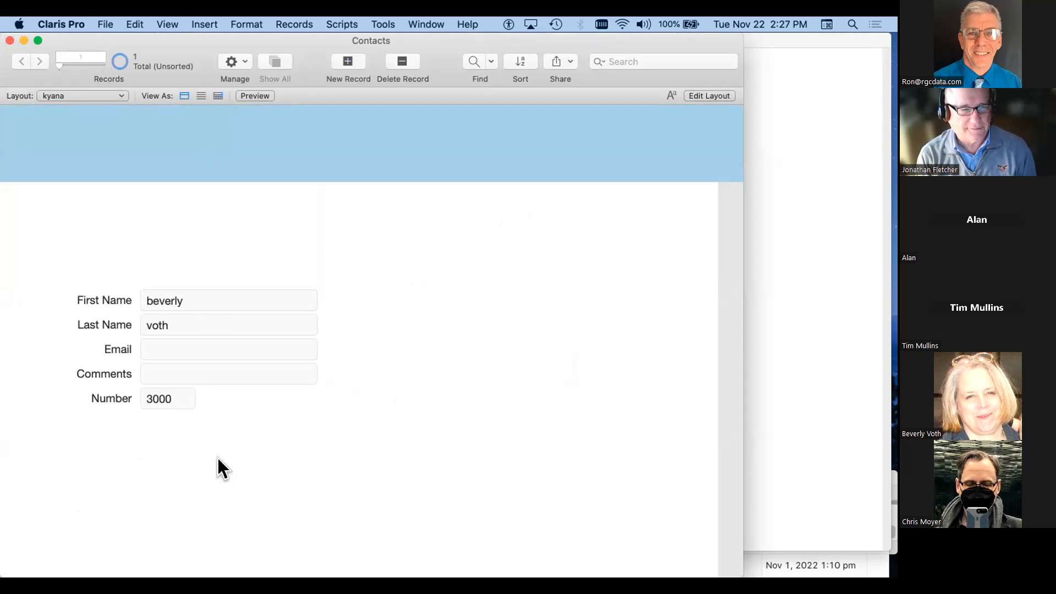
key("super+l")
Step: Drag the recID field from the field list onto the kyana layout below Number
left_click(51, 270)
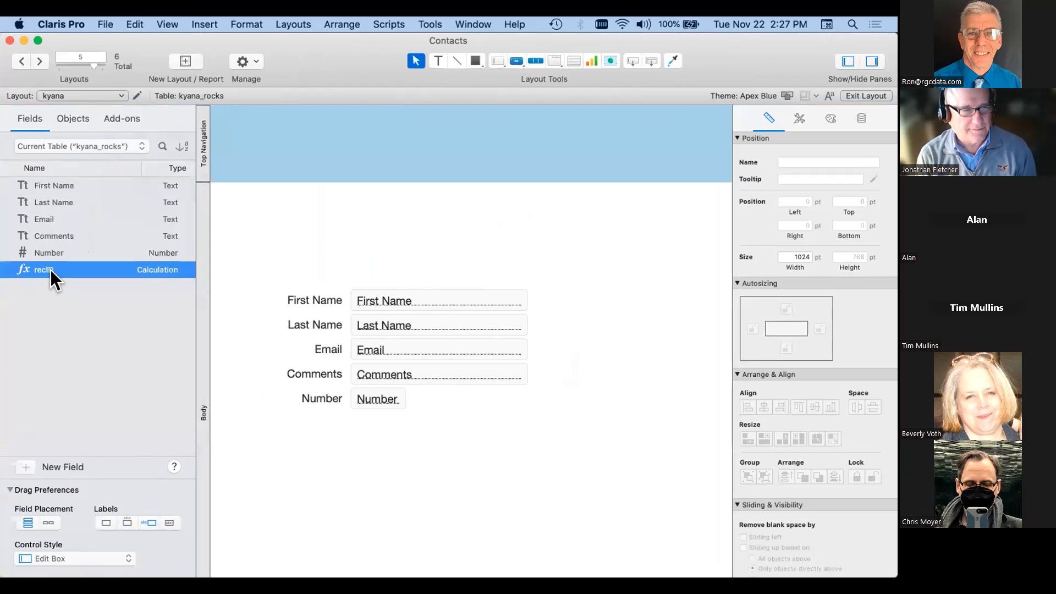
left_click_drag(45, 272, 382, 421)
left_click(560, 431)
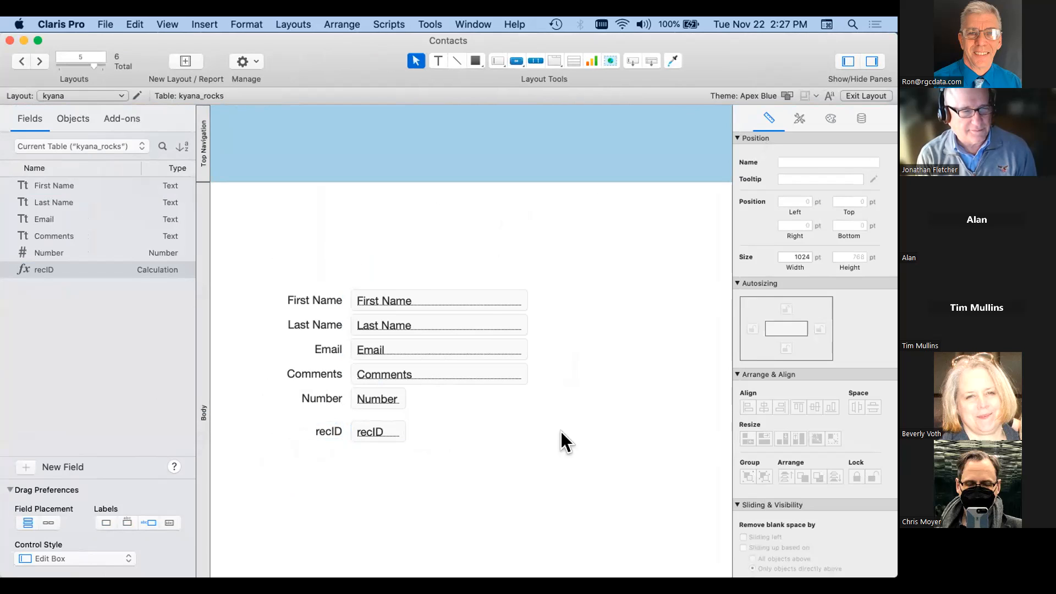
Step: Return to Browse mode and check that the record's recID shows 396
key("super+b")
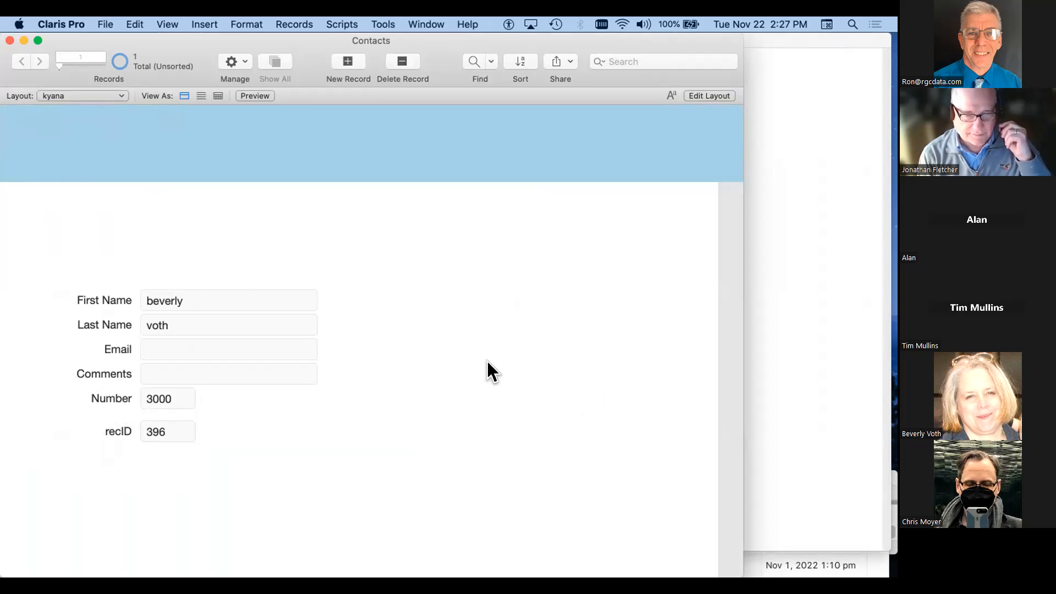
left_click(168, 428)
left_click(543, 408)
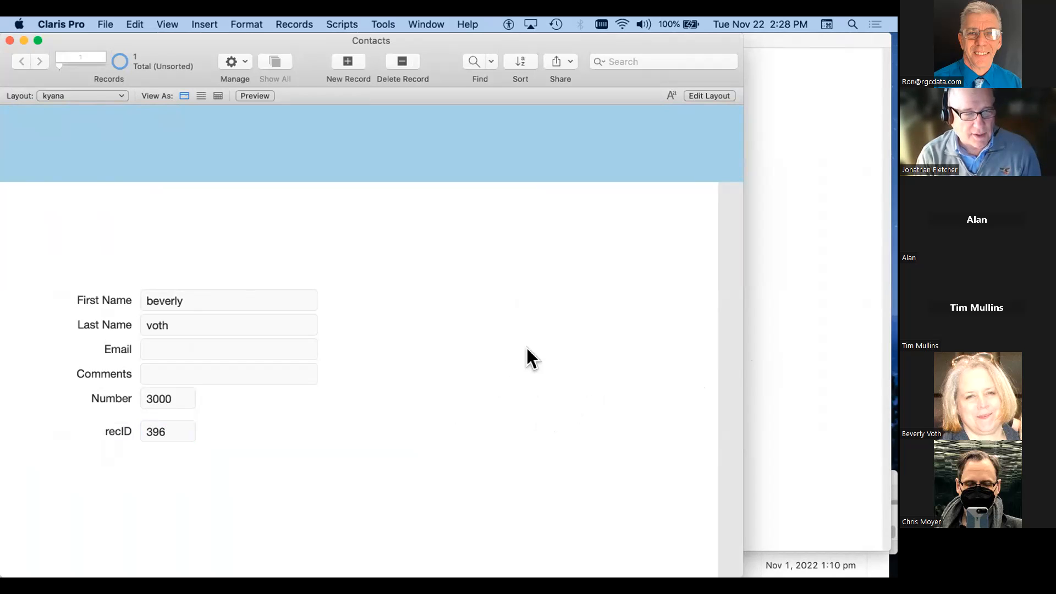
mouse_move(387, 573)
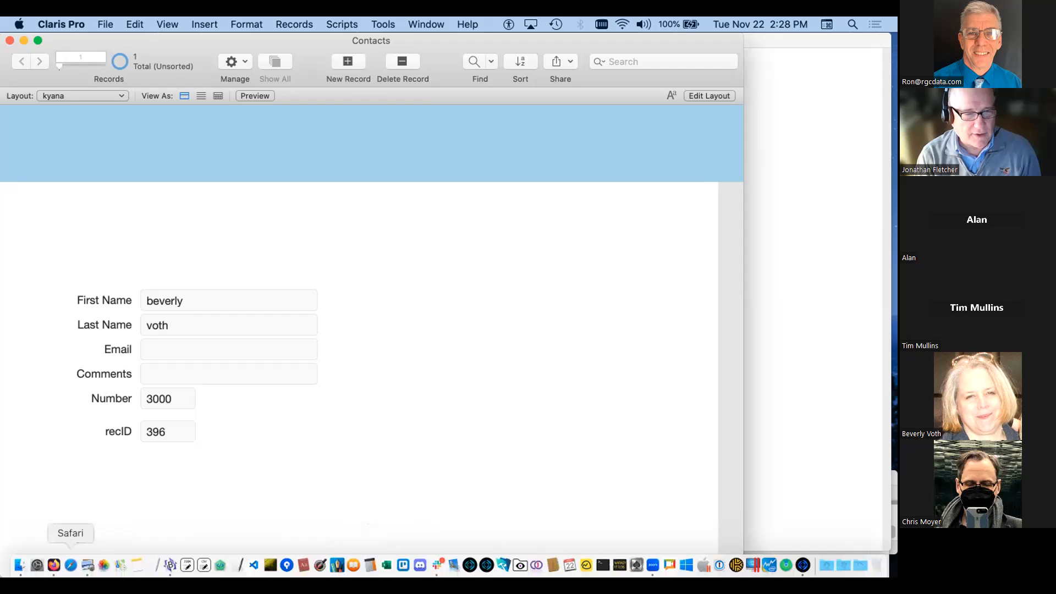
Step: Bring the slide presentation forward, then return to Finder's 'record' screenshot search results
left_click(87, 565)
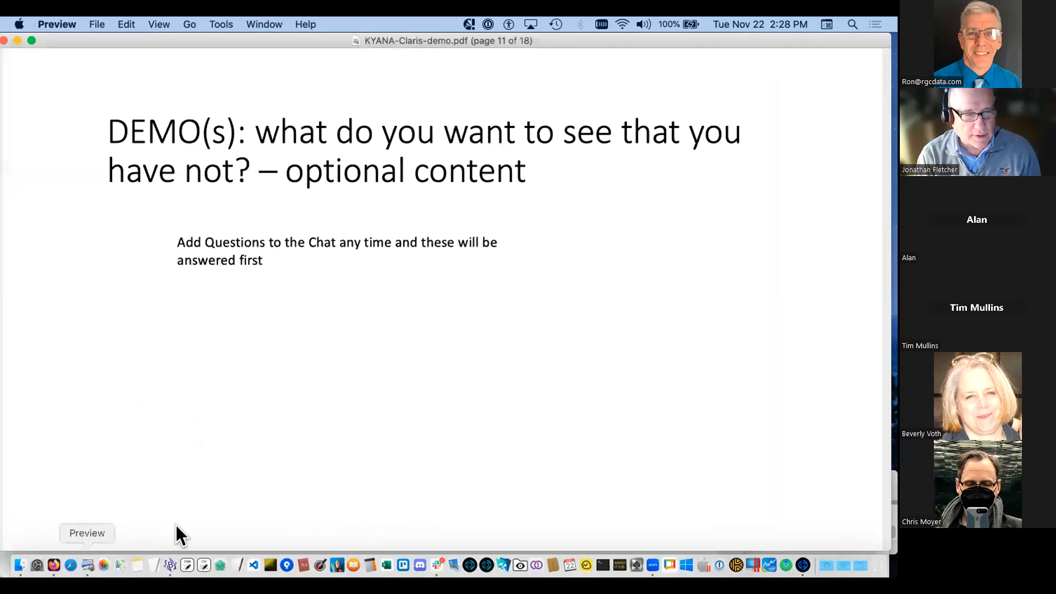
mouse_move(427, 572)
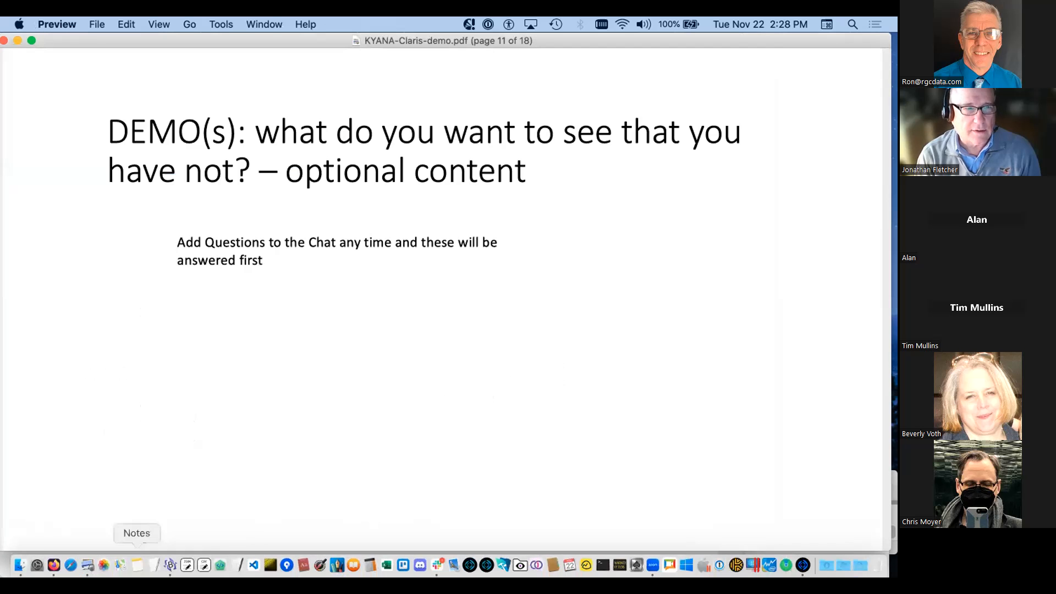
left_click(11, 564)
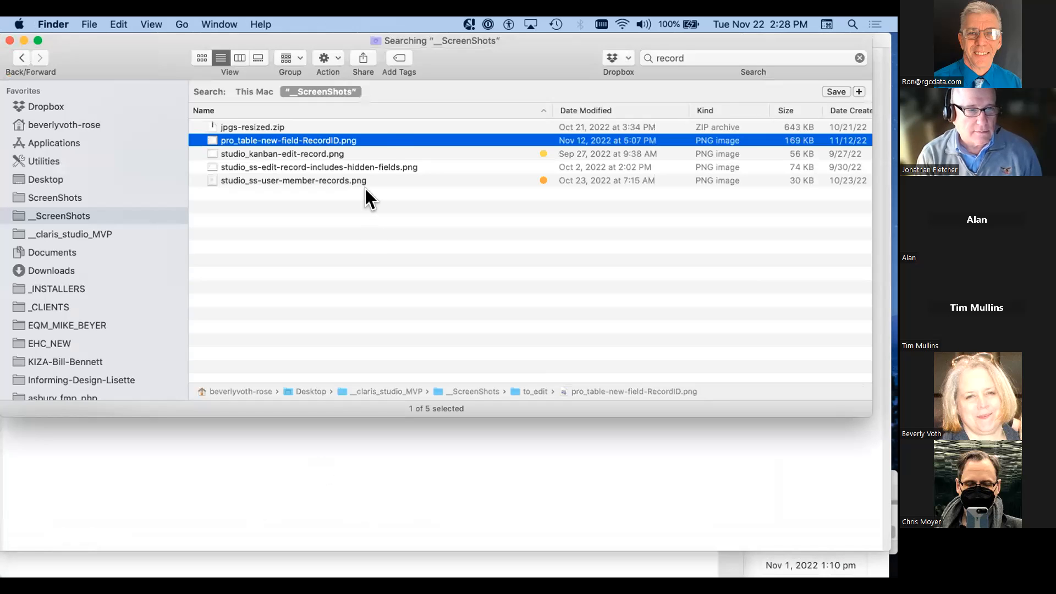
Step: Open pro_table-new-field-RecordID.png from the Finder results in Preview
double_click(423, 140)
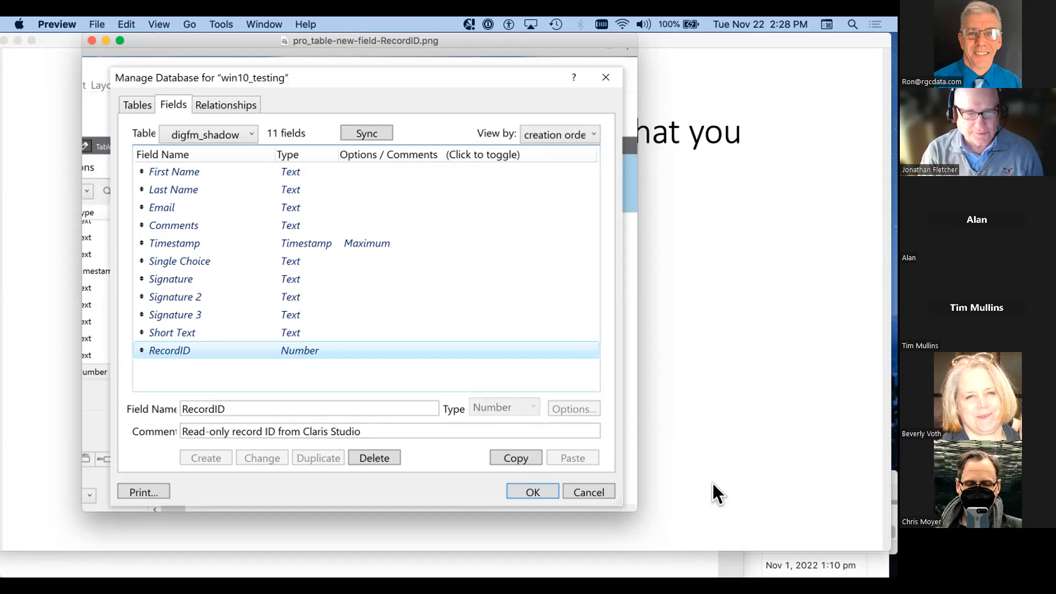
mouse_move(802, 569)
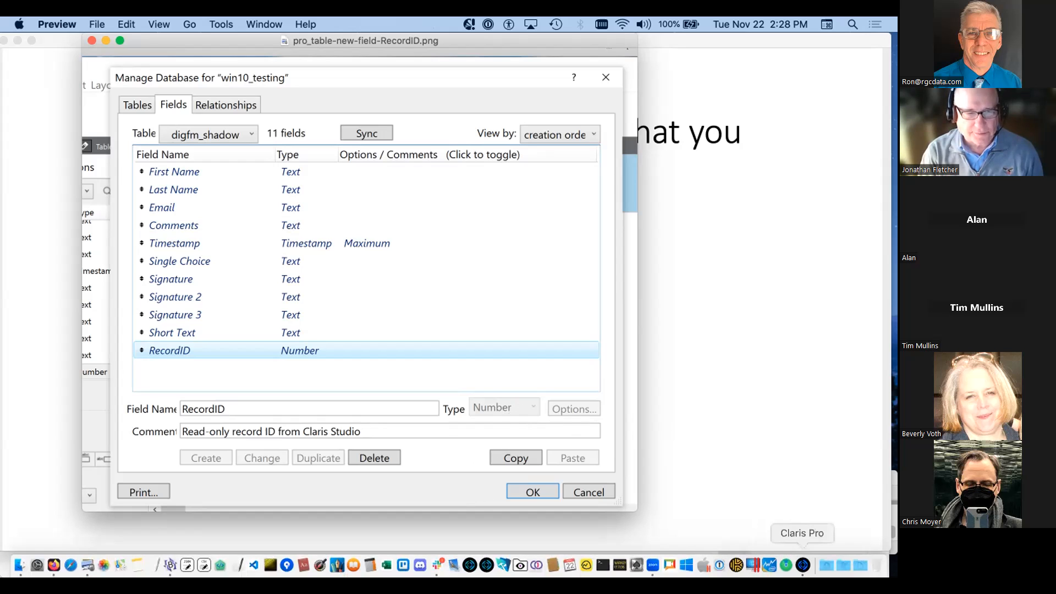
Step: Back in Claris Pro, check About Claris Pro for version 40.0.1.26, then close it
left_click(803, 565)
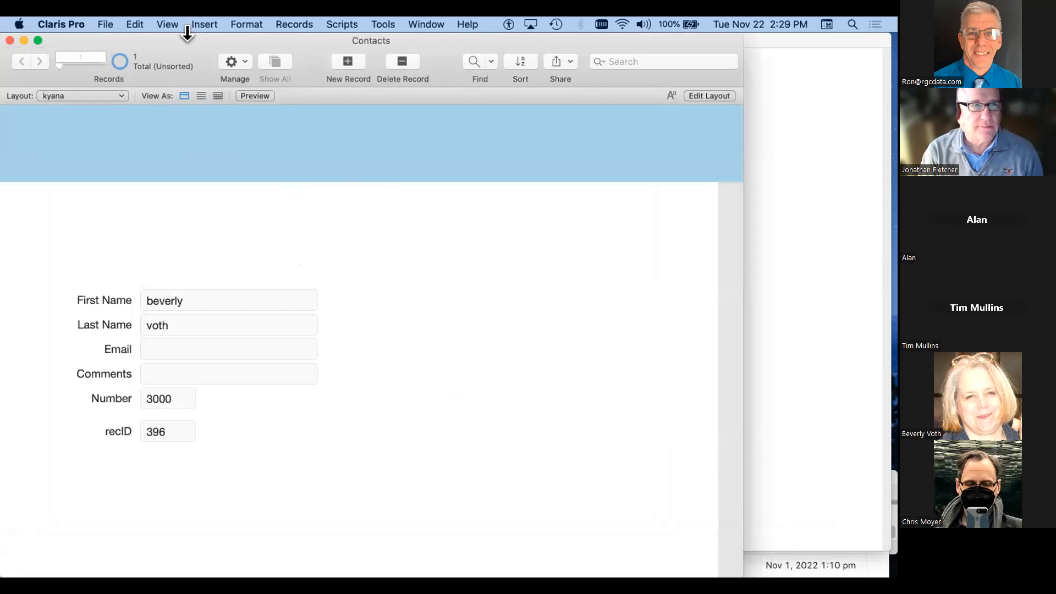
left_click(60, 23)
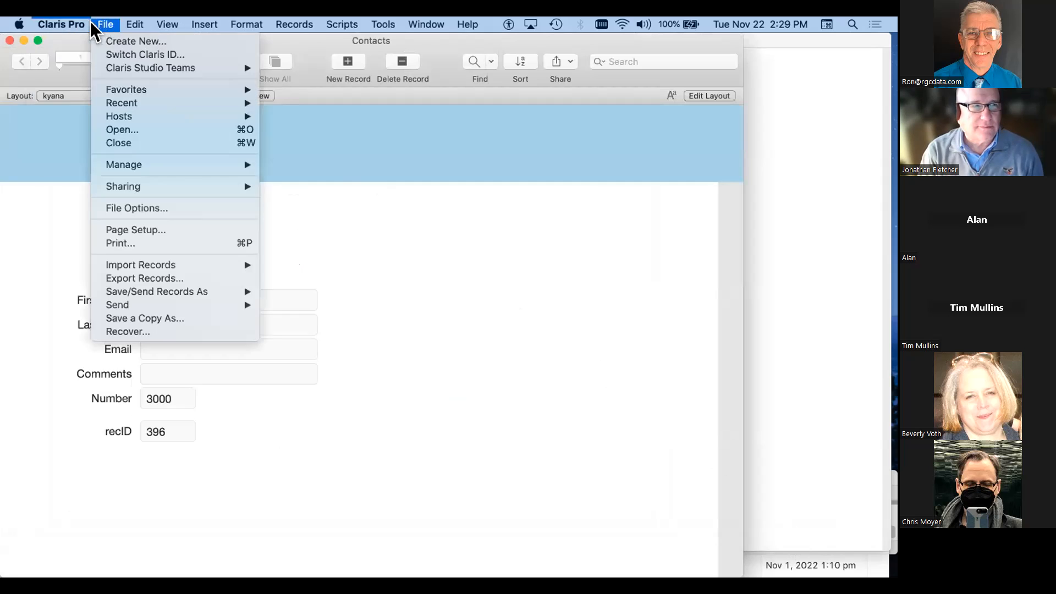
left_click(87, 41)
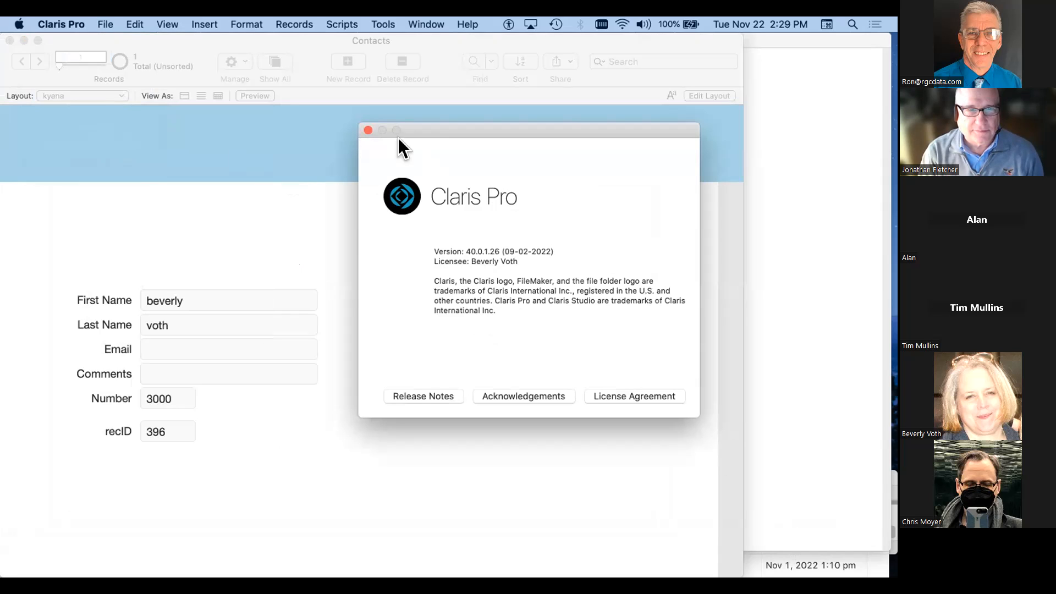
left_click(366, 130)
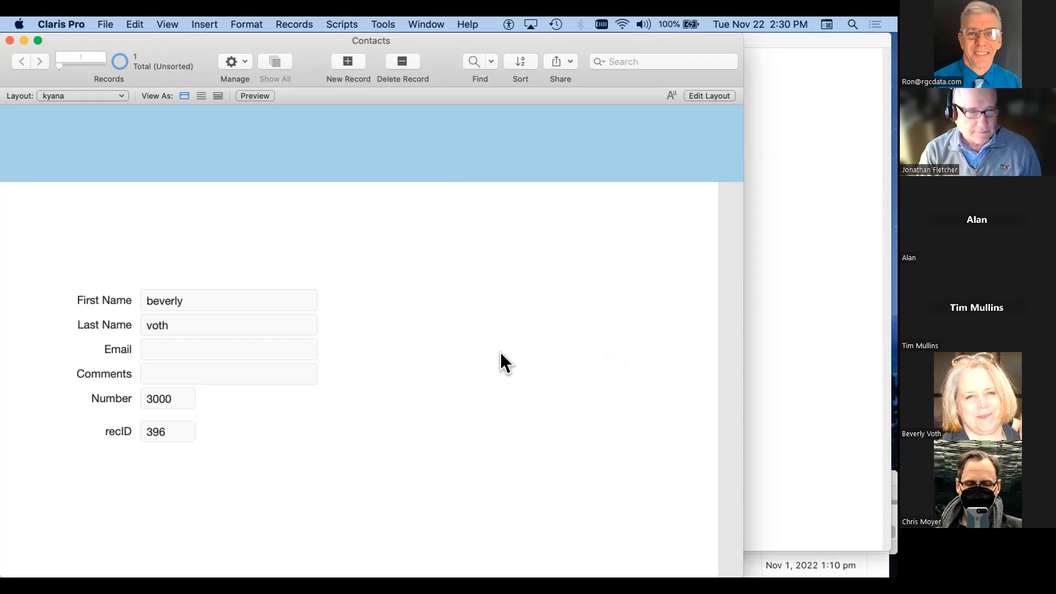
mouse_move(570, 572)
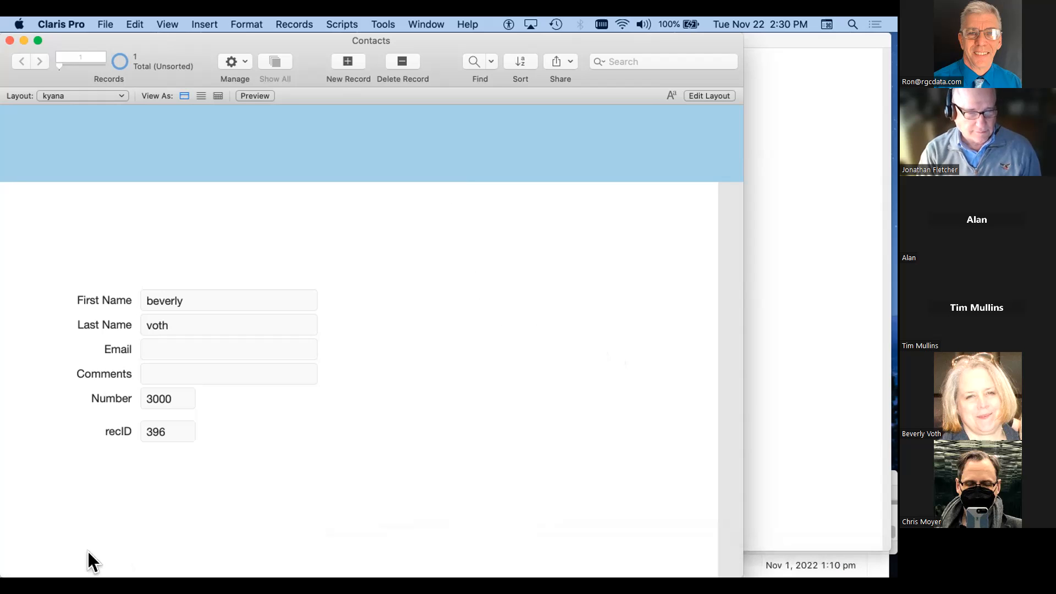
Step: In Firefox, sort Claris Studio's Views by Last Modified and open kyana_demo
left_click(54, 565)
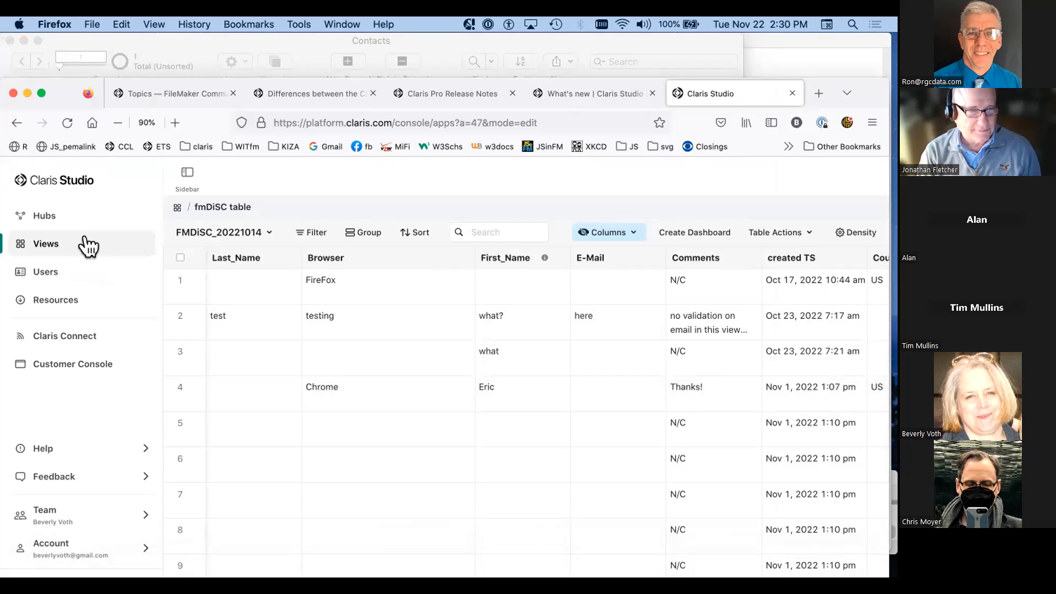
left_click(53, 223)
scroll(408, 279, "down", 3)
scroll(409, 280, "down", 5)
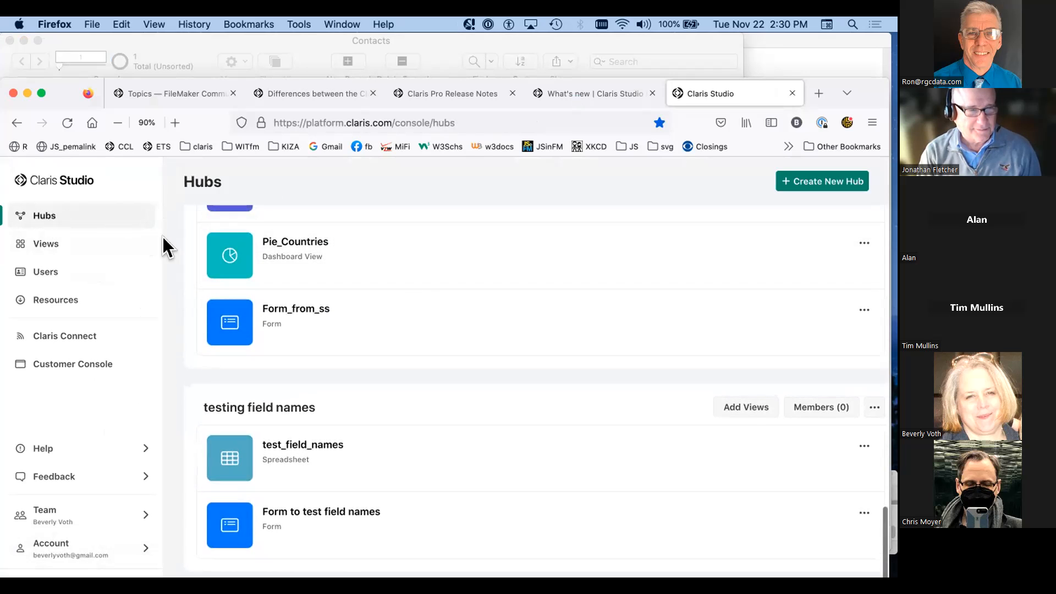
left_click(61, 250)
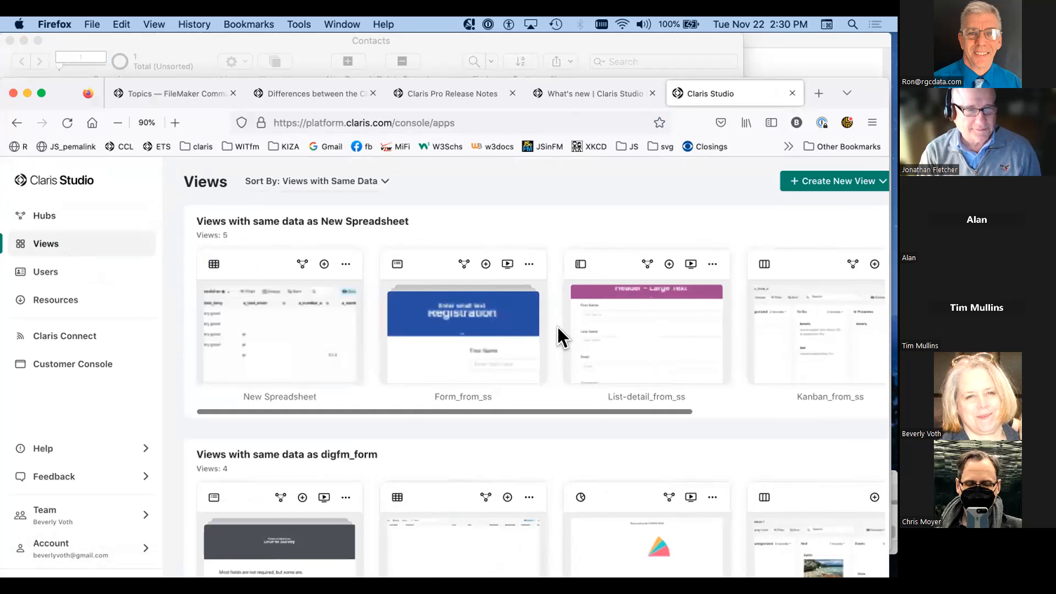
left_click(342, 183)
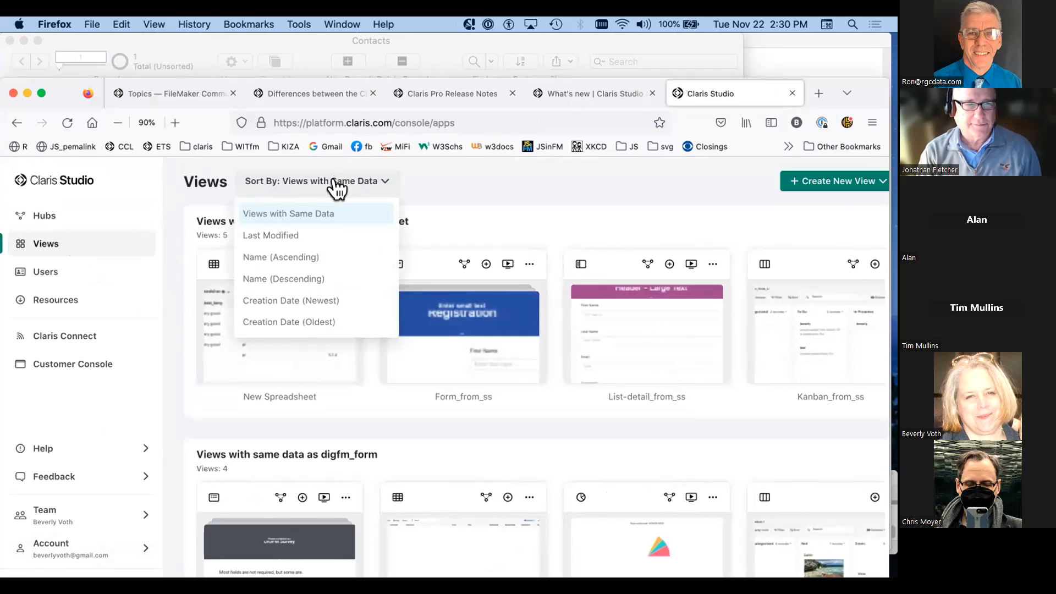
left_click(315, 236)
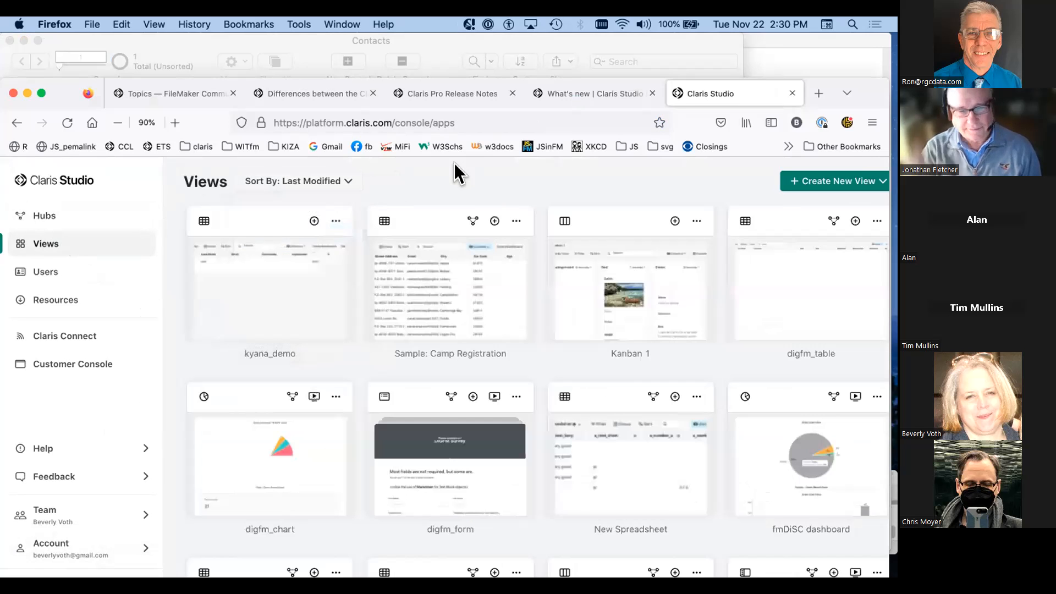
left_click(269, 287)
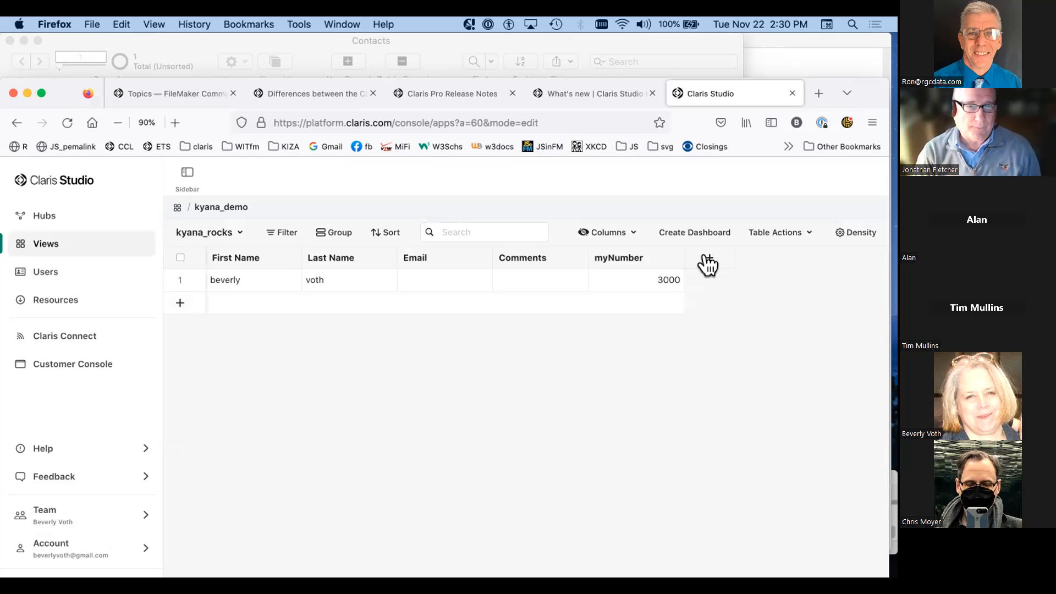
Step: Add a Timestamp column using User Time Zone with a Current Timestamp default value
left_click(708, 260)
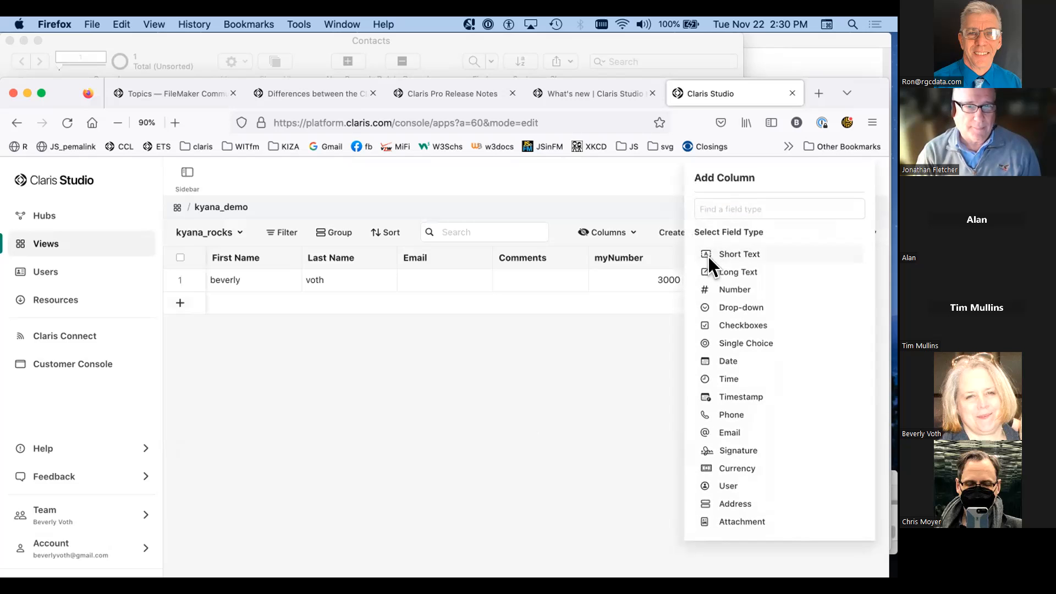
left_click(719, 398)
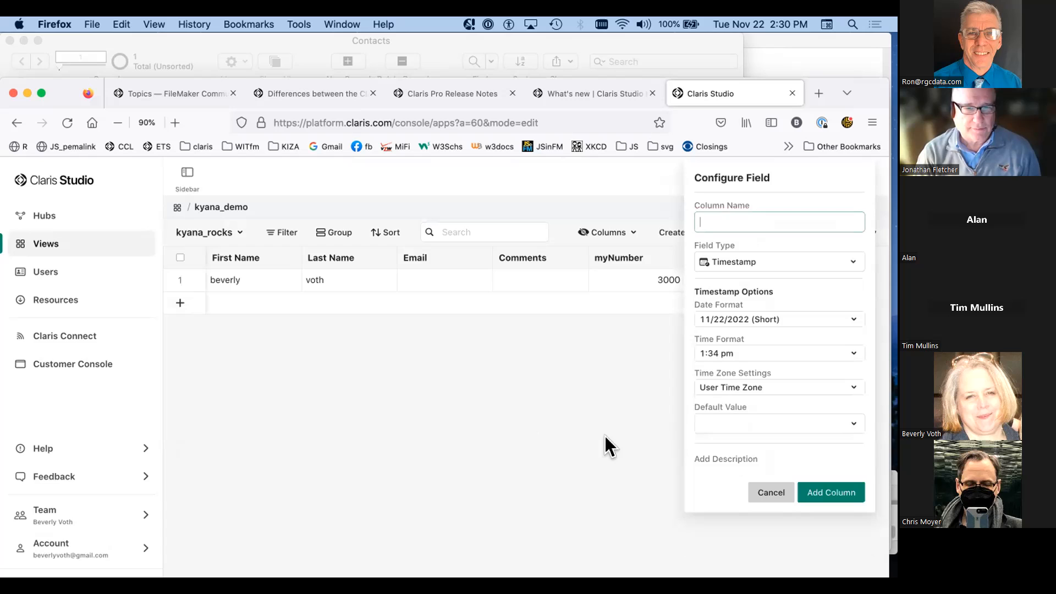
left_click(765, 388)
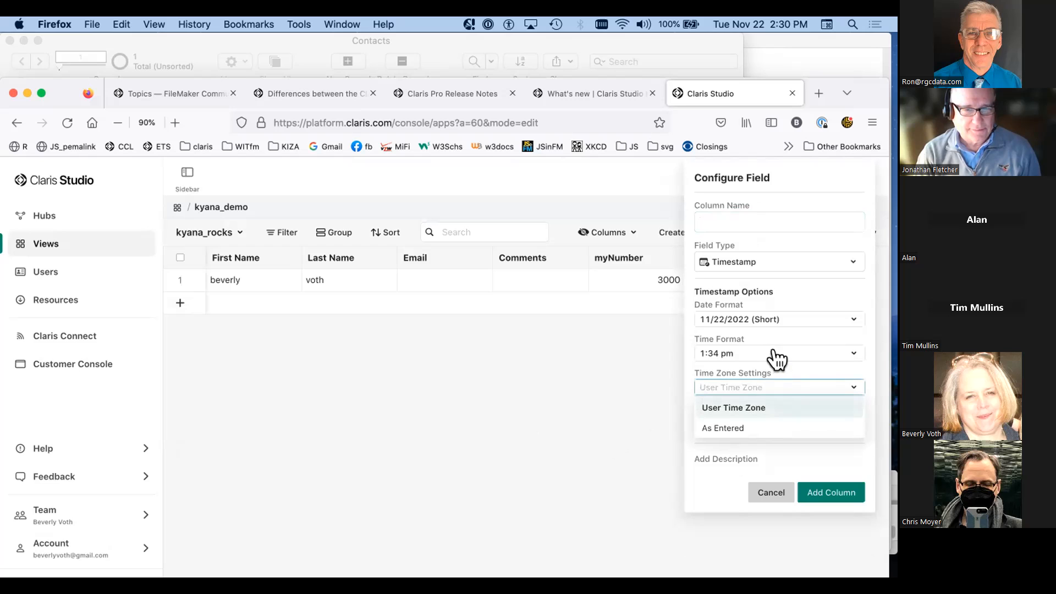
left_click(791, 287)
left_click(752, 417)
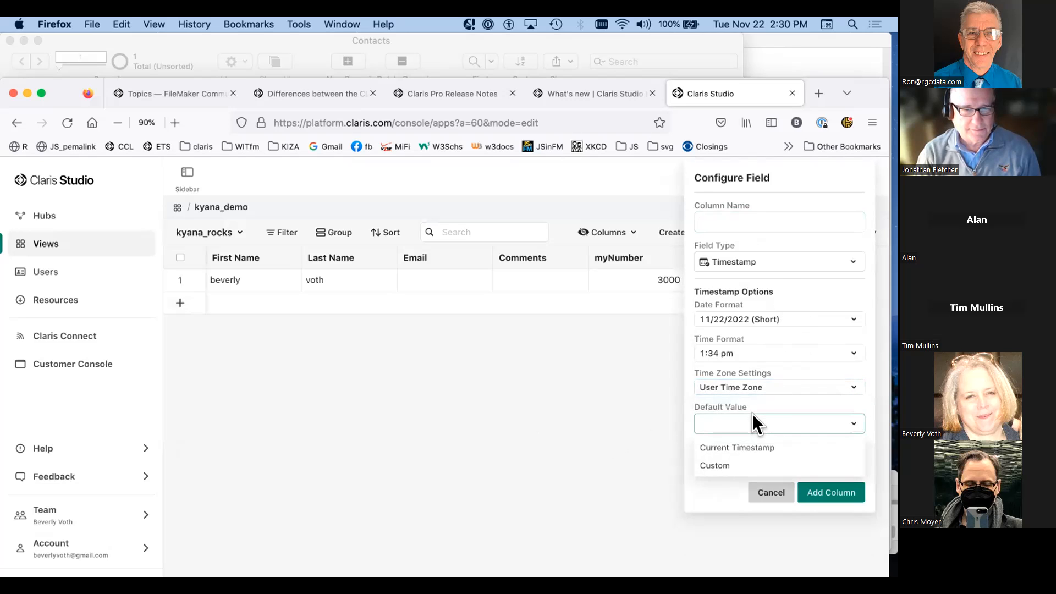
left_click(740, 449)
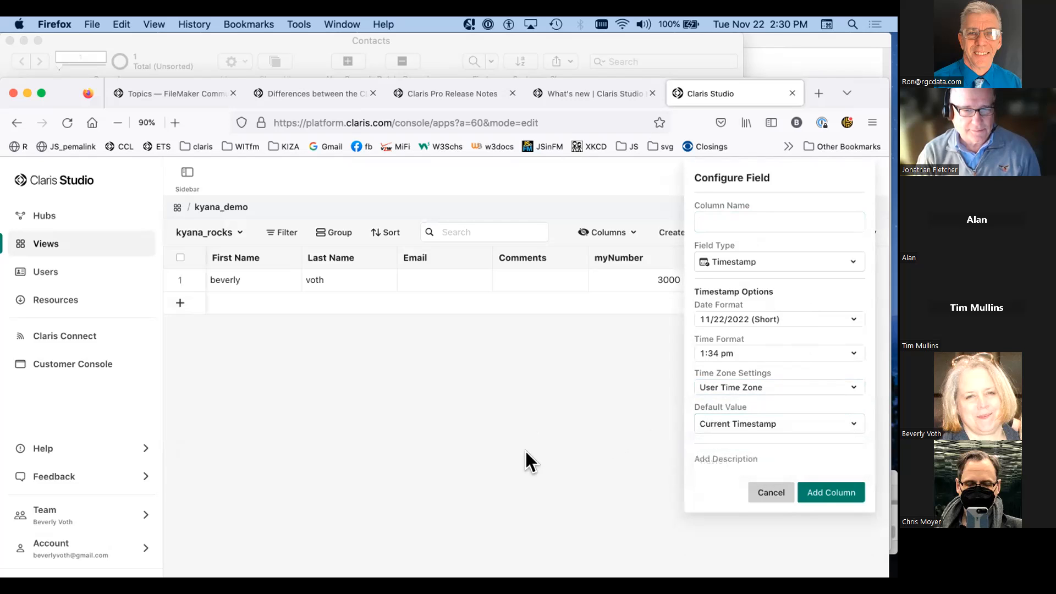
left_click(820, 492)
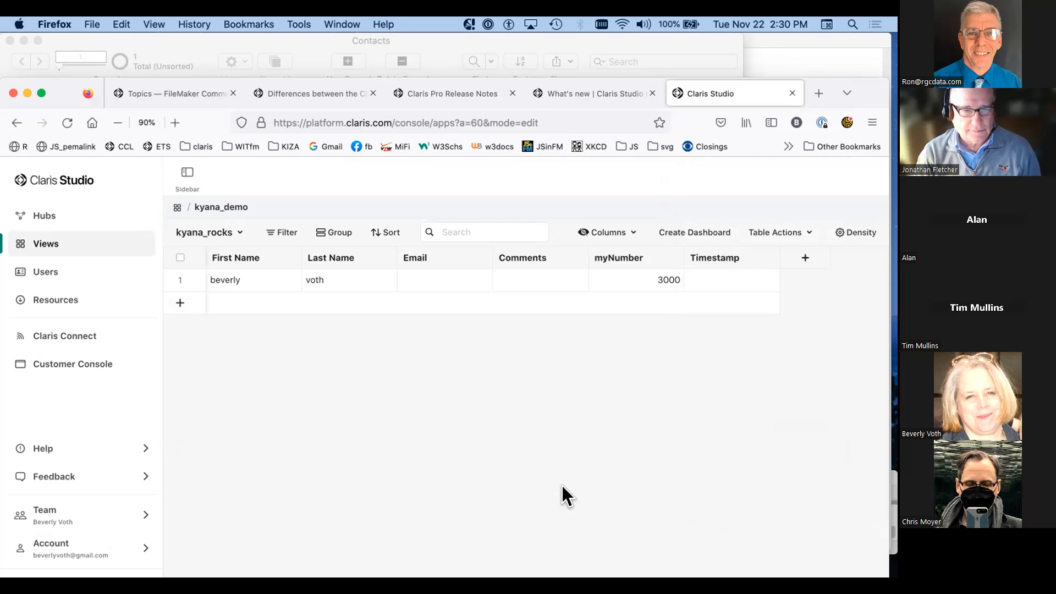
Step: Set row 1's Timestamp to Now and add a second record
left_click(739, 275)
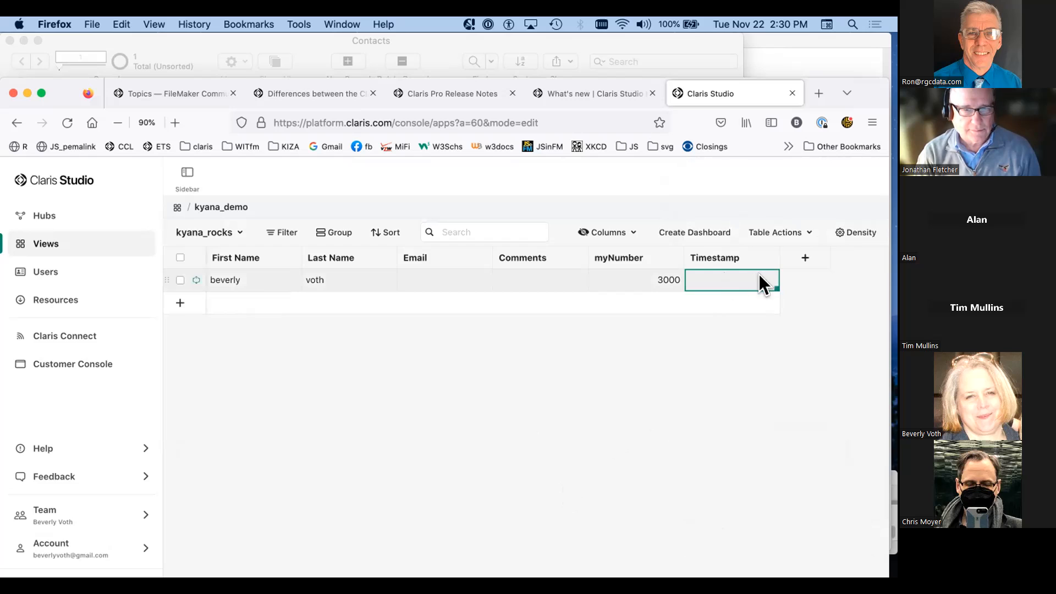
left_click(758, 274)
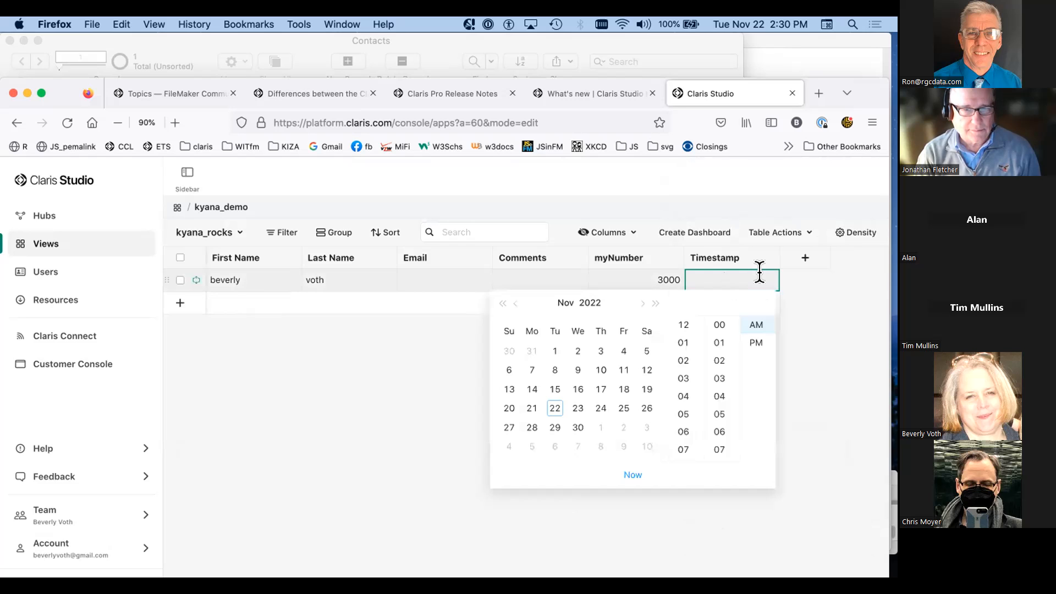
left_click(632, 477)
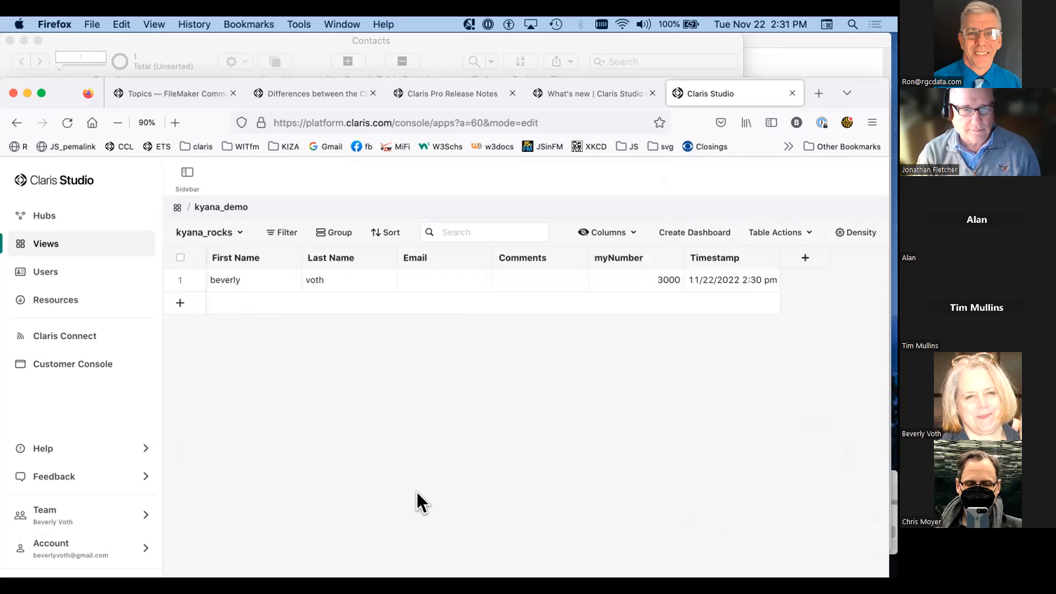
left_click(180, 304)
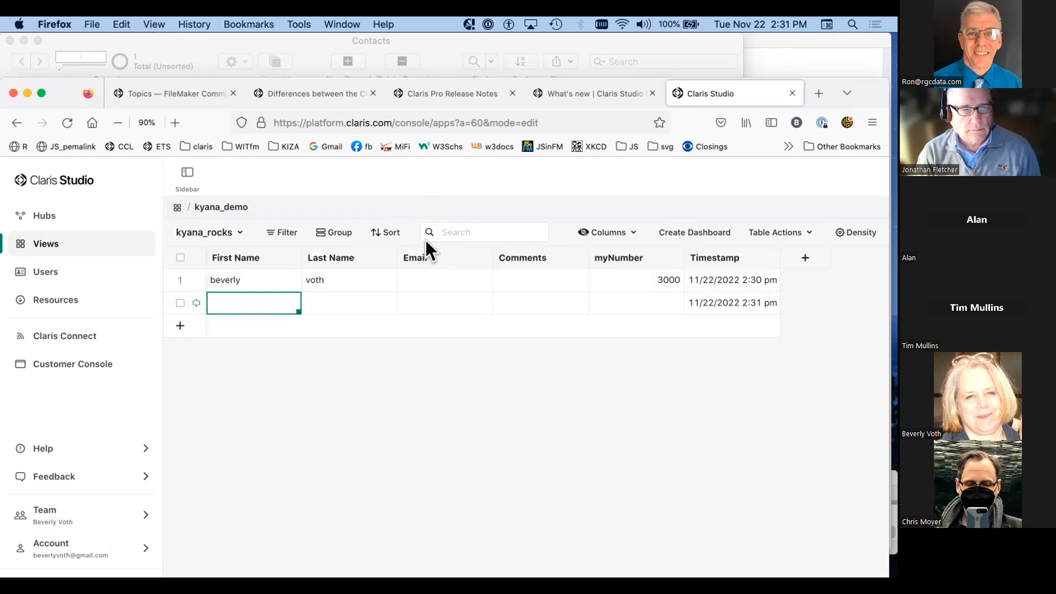
Step: Inspect the Email field settings and the Comments and myNumber column menus without changes
left_click(478, 257)
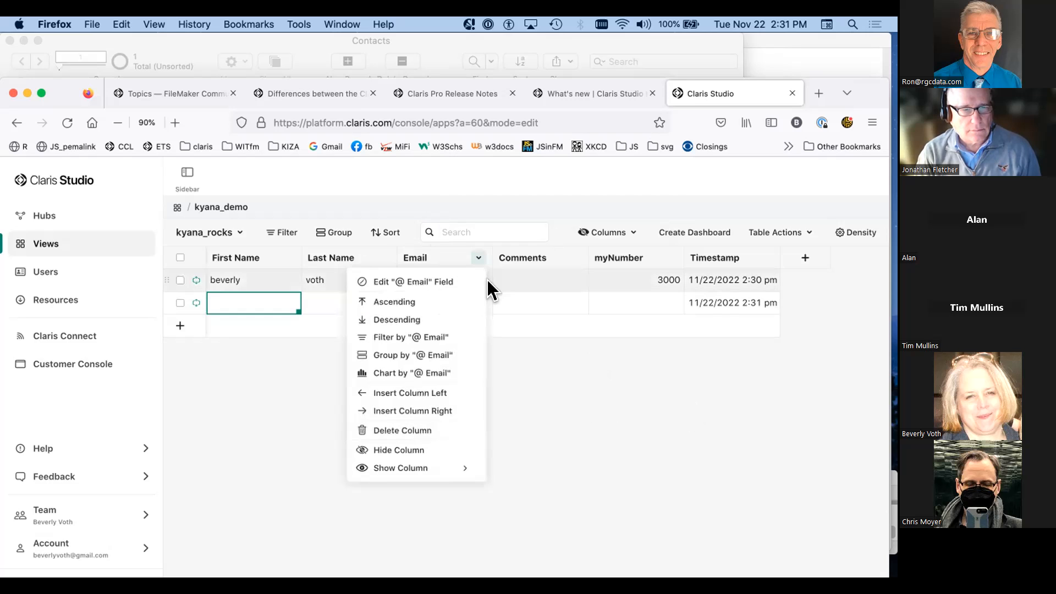
left_click(418, 284)
left_click(510, 461)
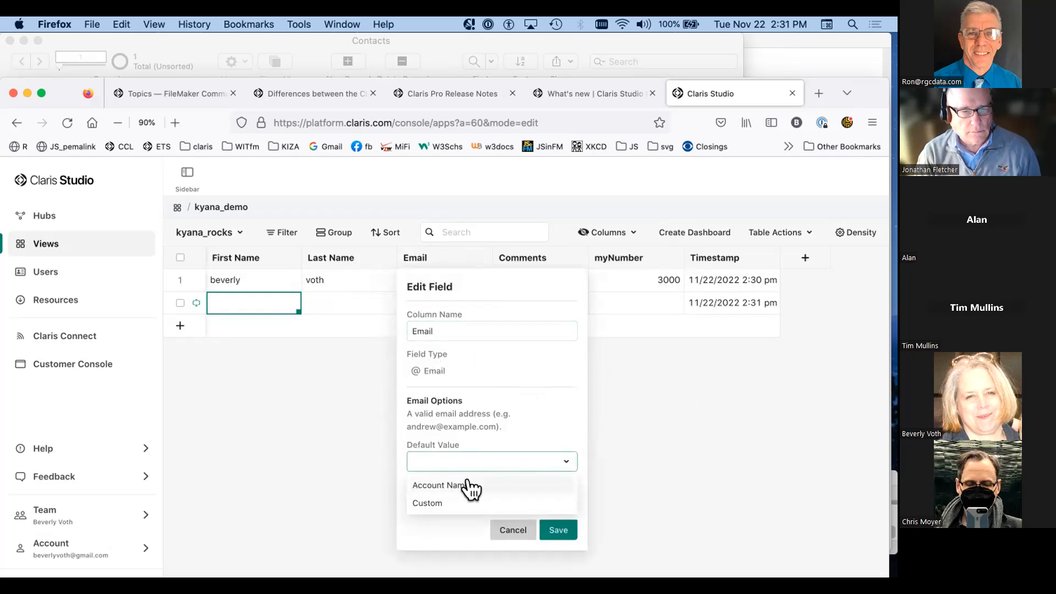
left_click(680, 454)
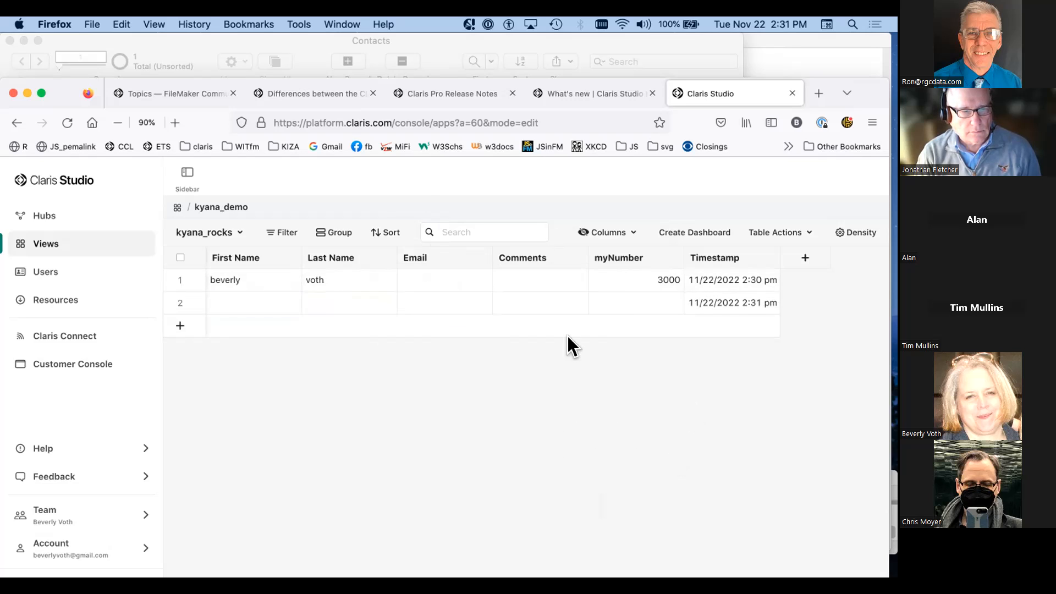
left_click(572, 259)
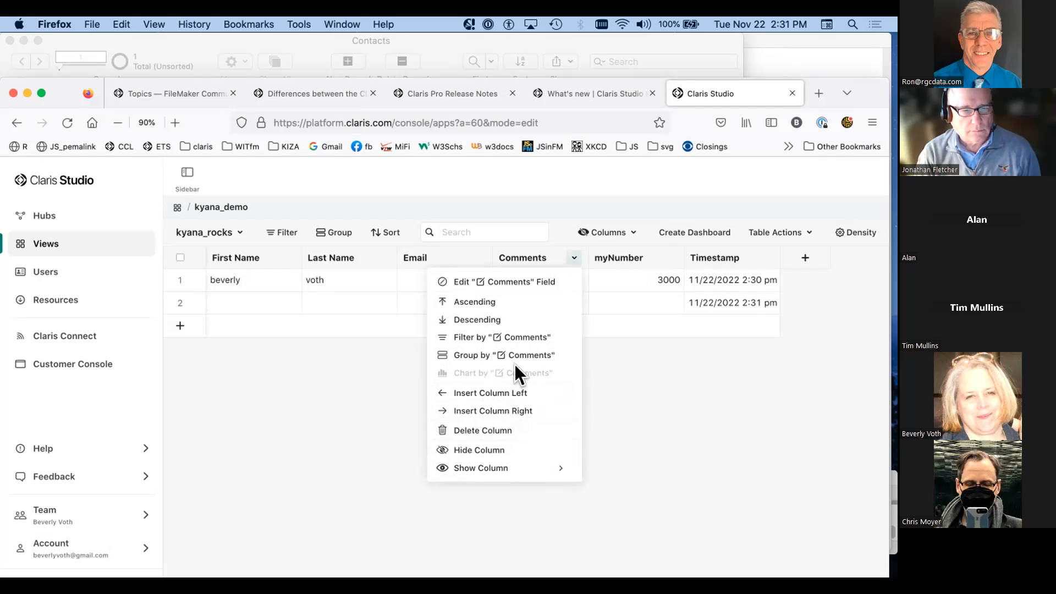
left_click(338, 387)
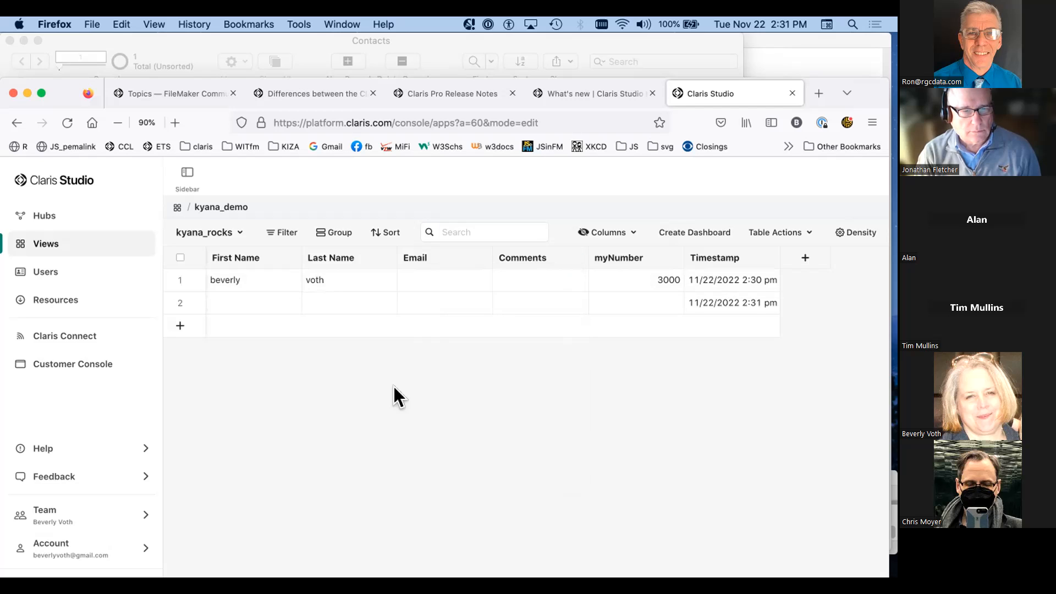
left_click(668, 259)
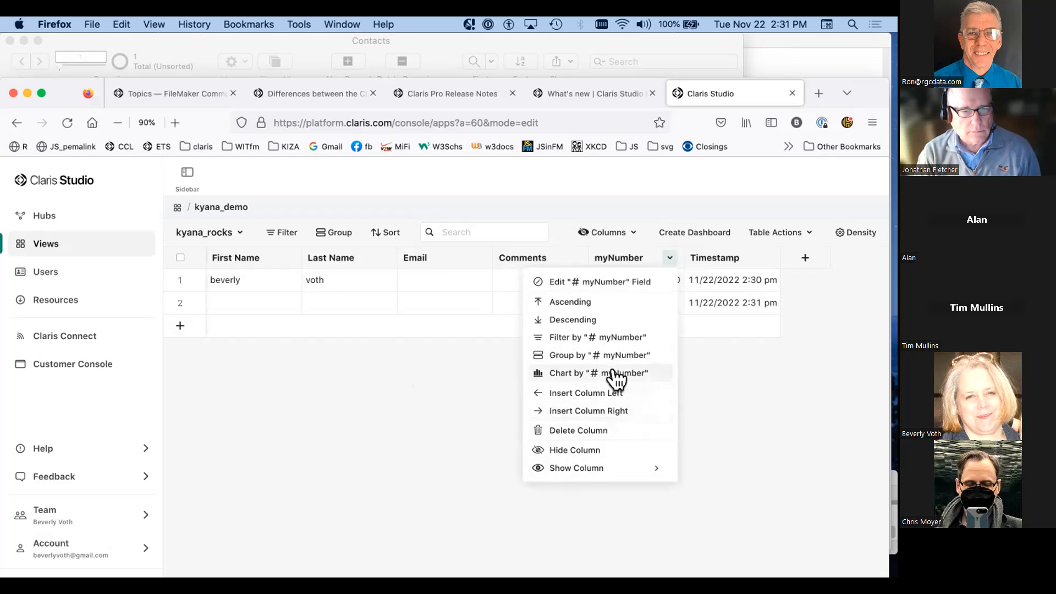
left_click(737, 385)
Step: Enter 200 in row 2's myNumber cell
left_click(652, 302)
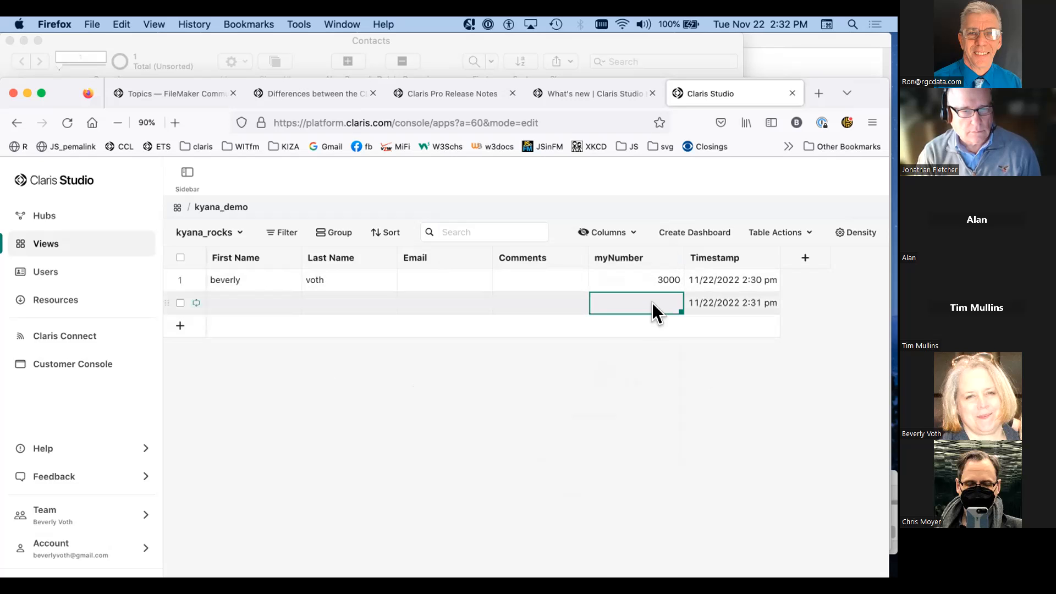
type("200")
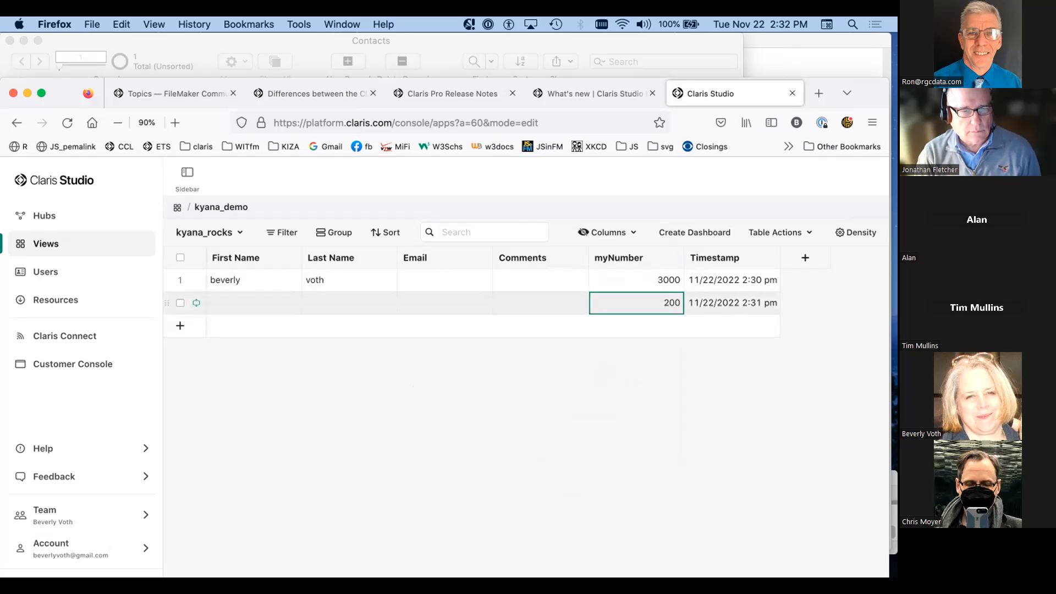
key("Return")
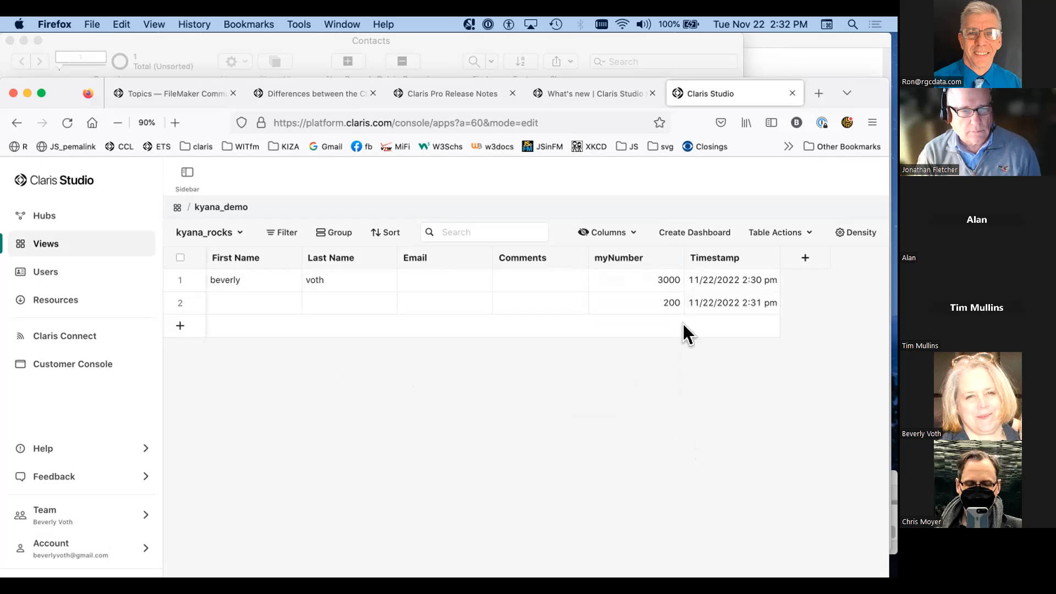
left_click(669, 257)
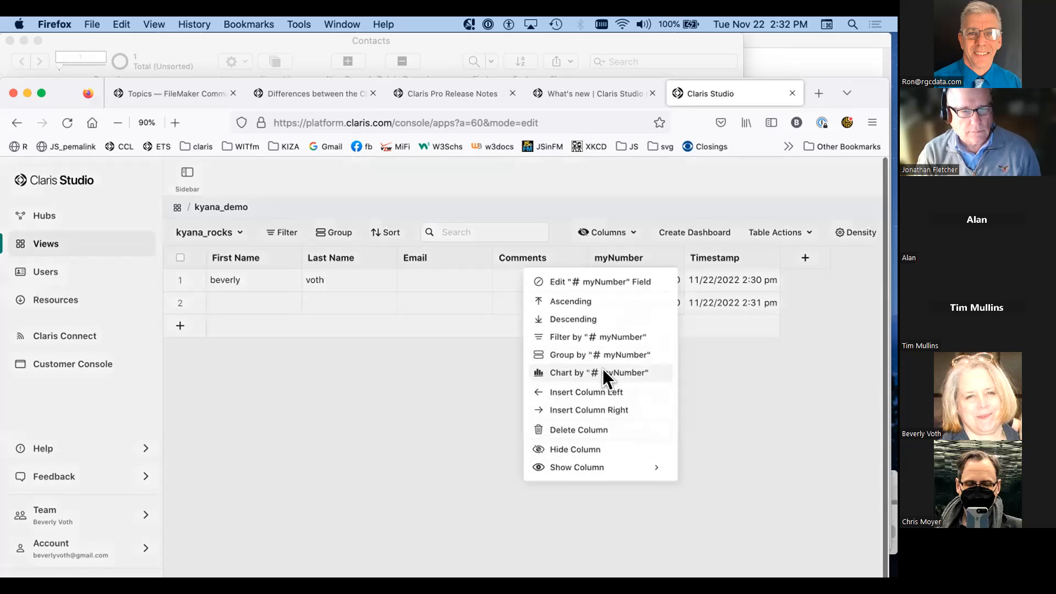
Step: Chart record counts by myNumber, preview Pie and Line, then create a bar-chart dashboard
left_click(602, 373)
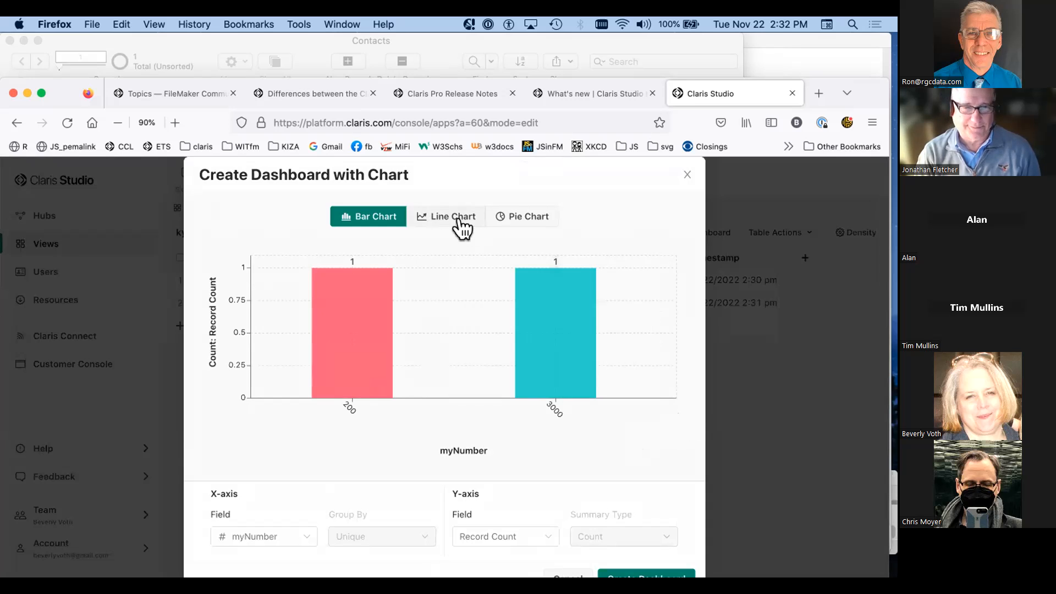
left_click(518, 220)
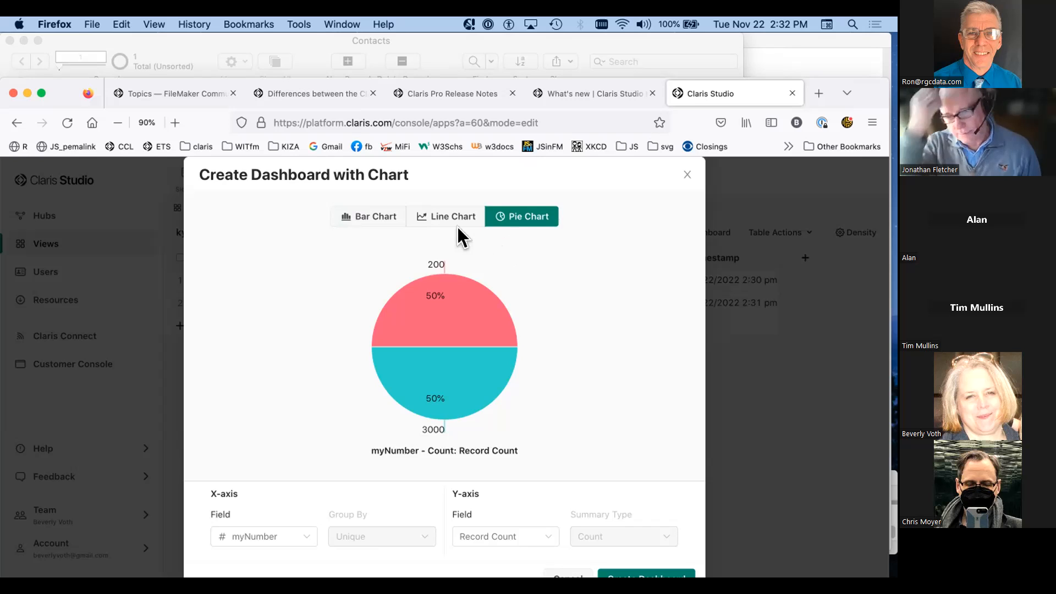
left_click(431, 220)
left_click(345, 214)
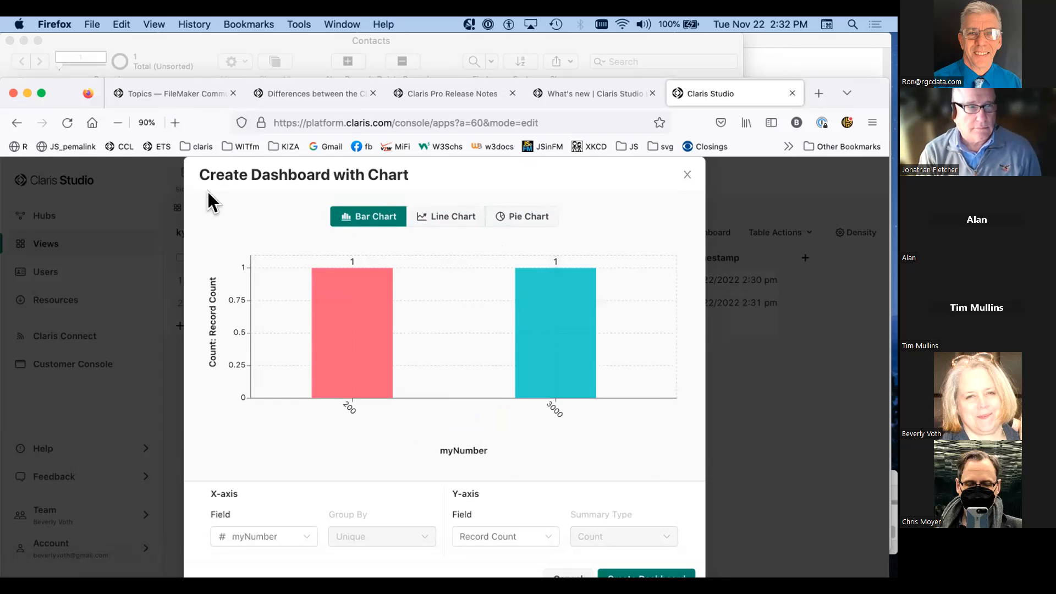
key("super+shift+b")
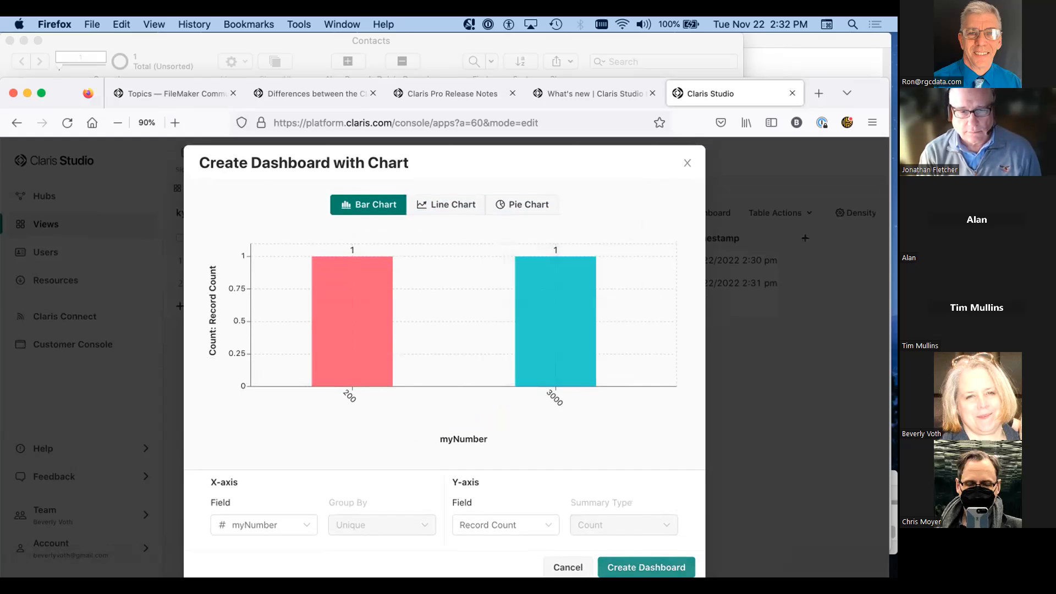
left_click(647, 567)
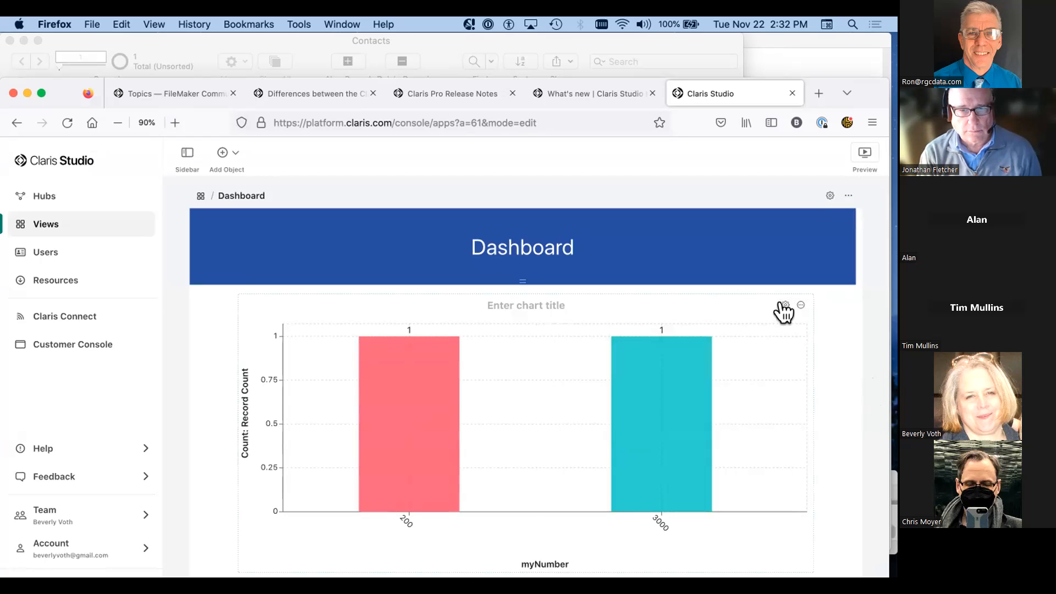
Step: Change the dashboard chart type to Pie Chart and open the sidebar
left_click(785, 305)
left_click(462, 380)
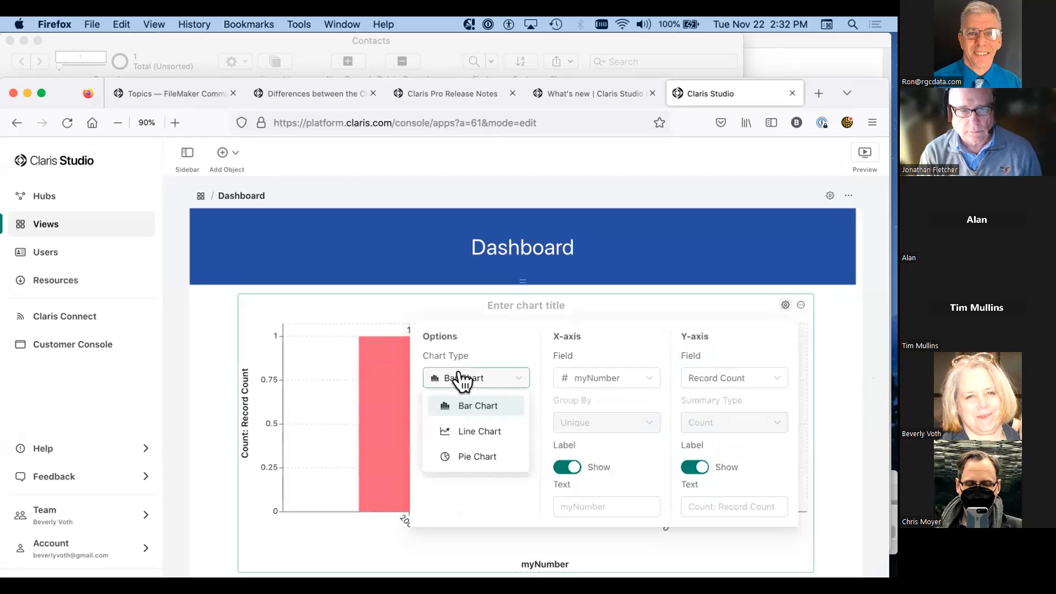
left_click(456, 455)
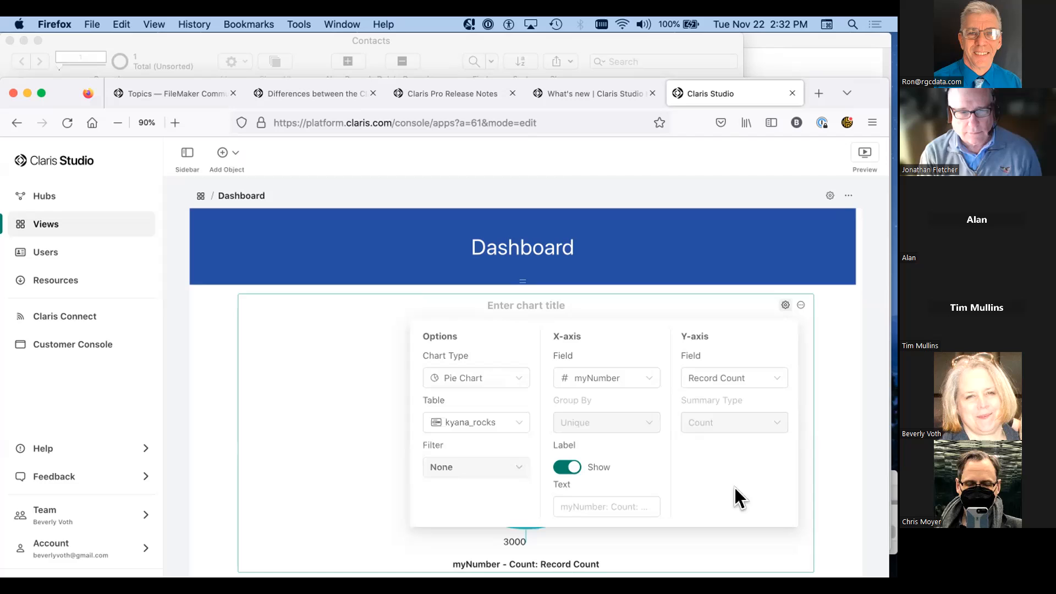
left_click(850, 426)
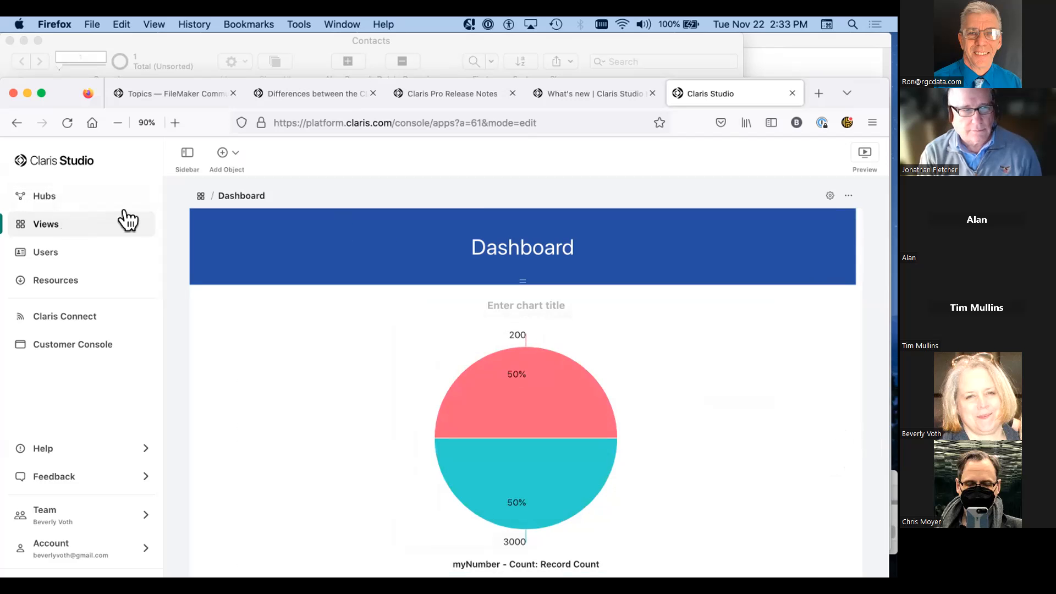
left_click(188, 160)
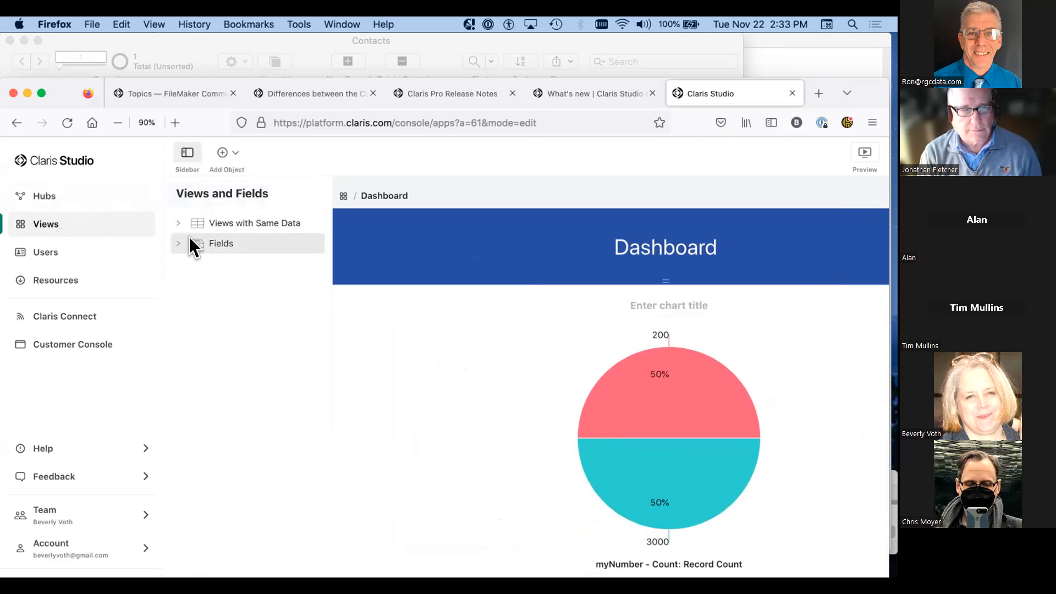
Step: Expand the sidebar's Fields and shared Views lists, then hide and reopen the panel
left_click(178, 243)
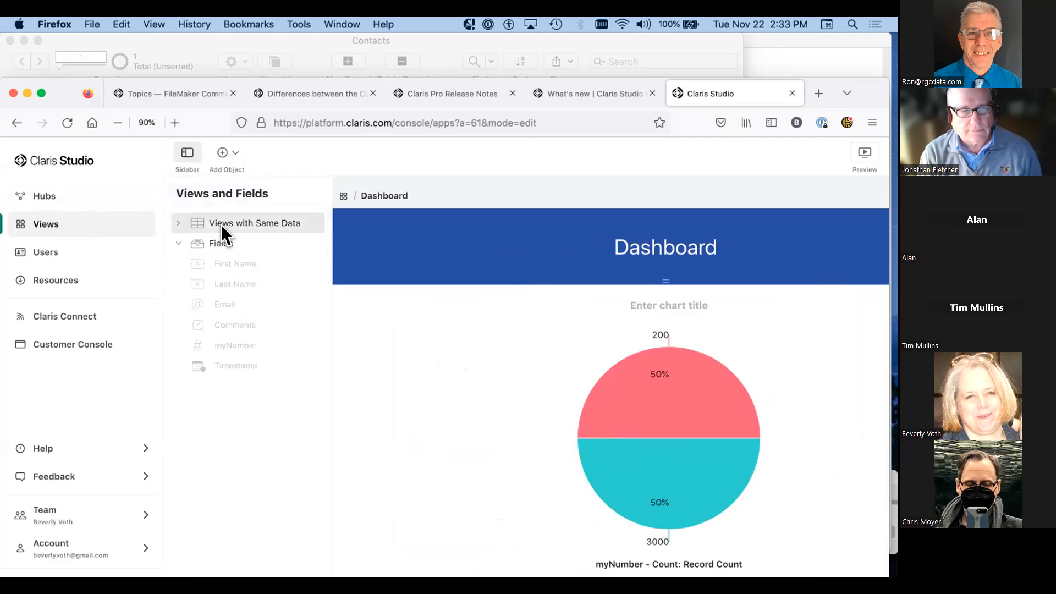
left_click(175, 223)
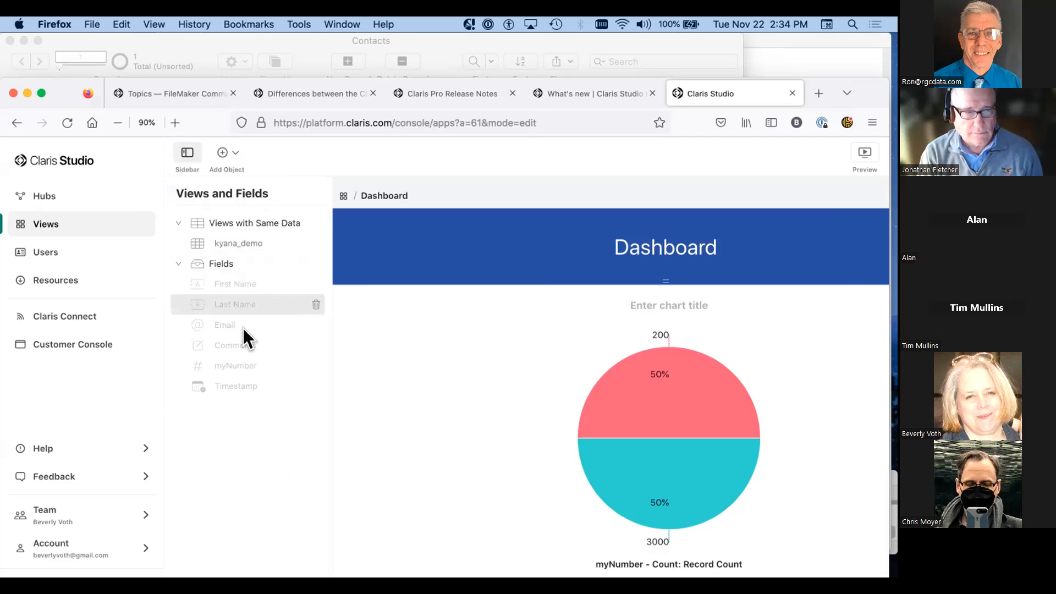
left_click(187, 153)
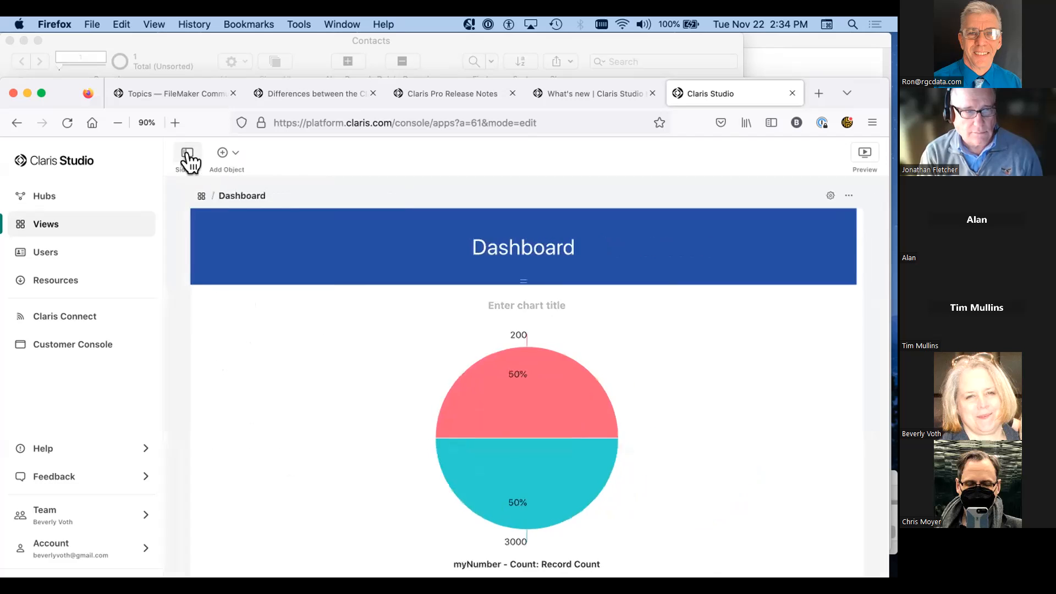
left_click(188, 153)
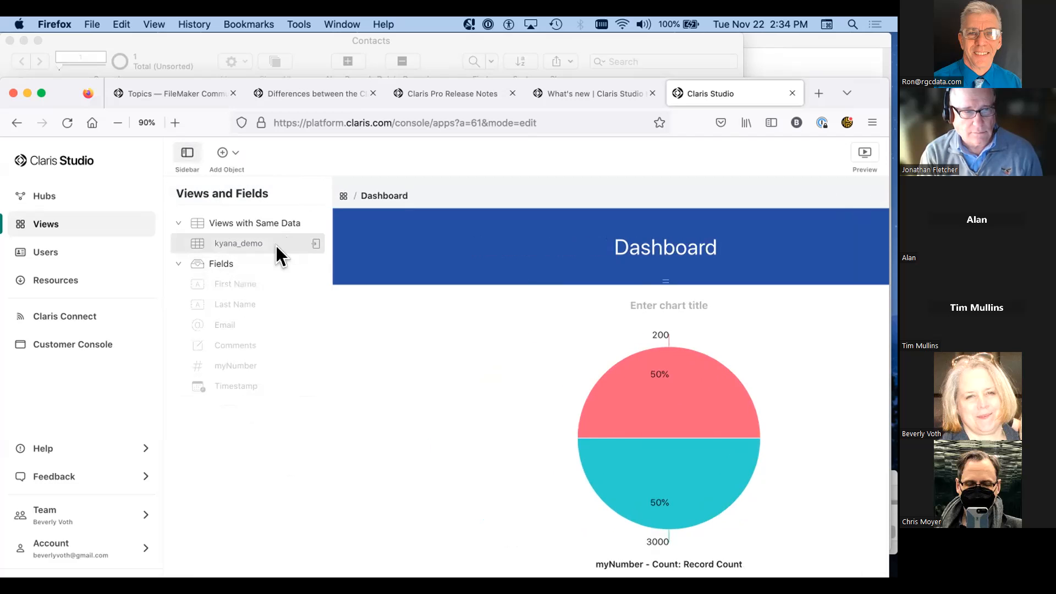
Step: Open the kyana_demo table view and add a new record with myNumber 200
left_click(314, 244)
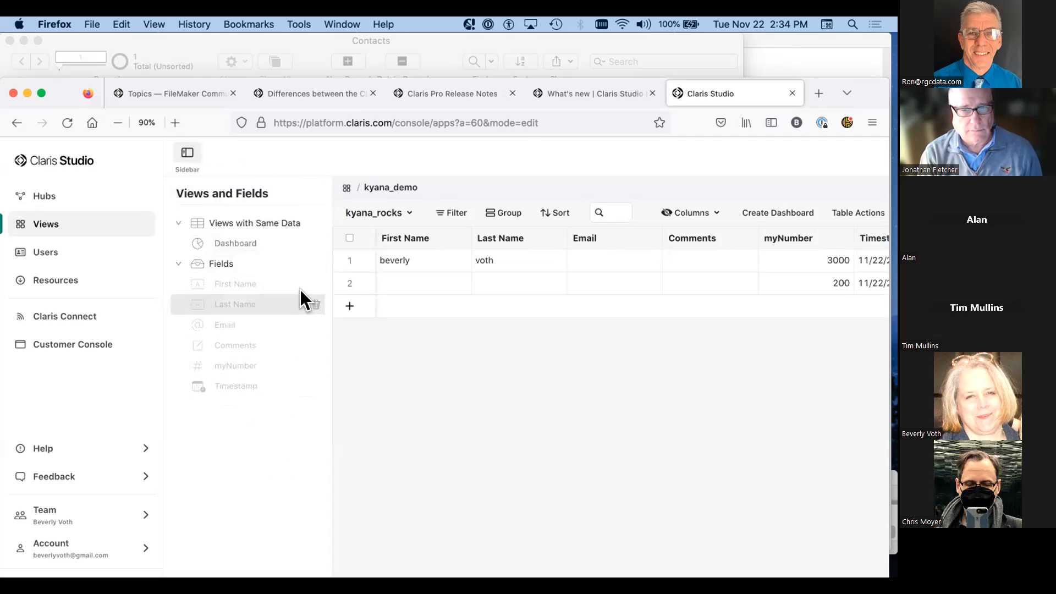
left_click(313, 244)
left_click(309, 245)
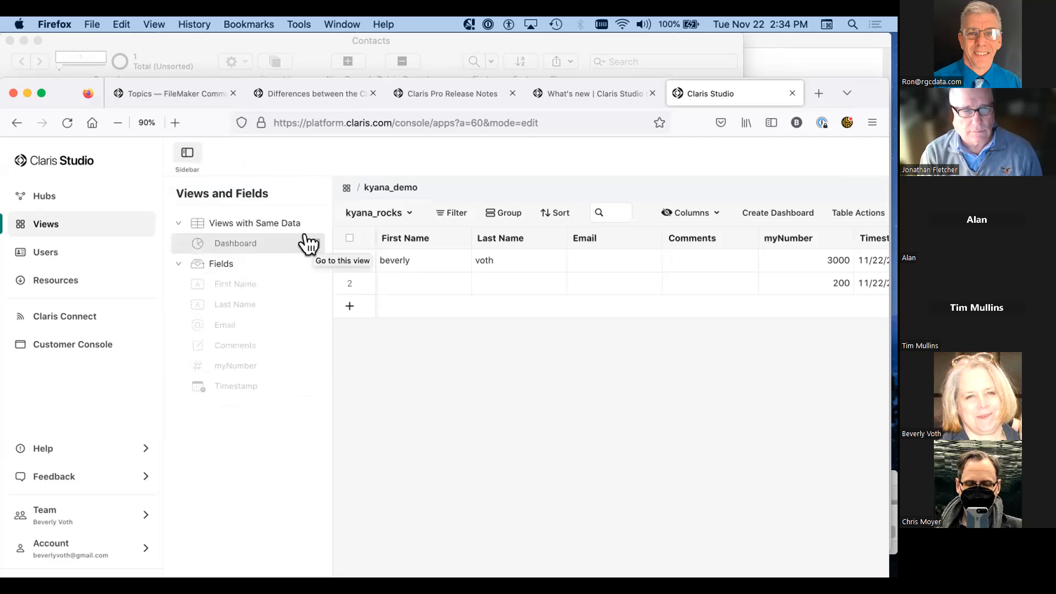
left_click(311, 244)
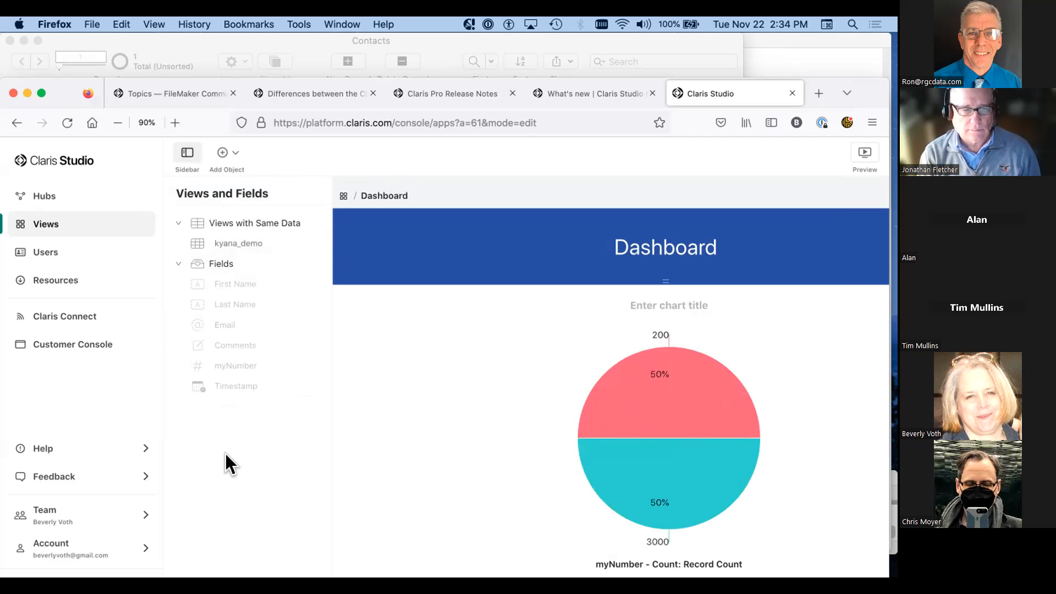
left_click(313, 244)
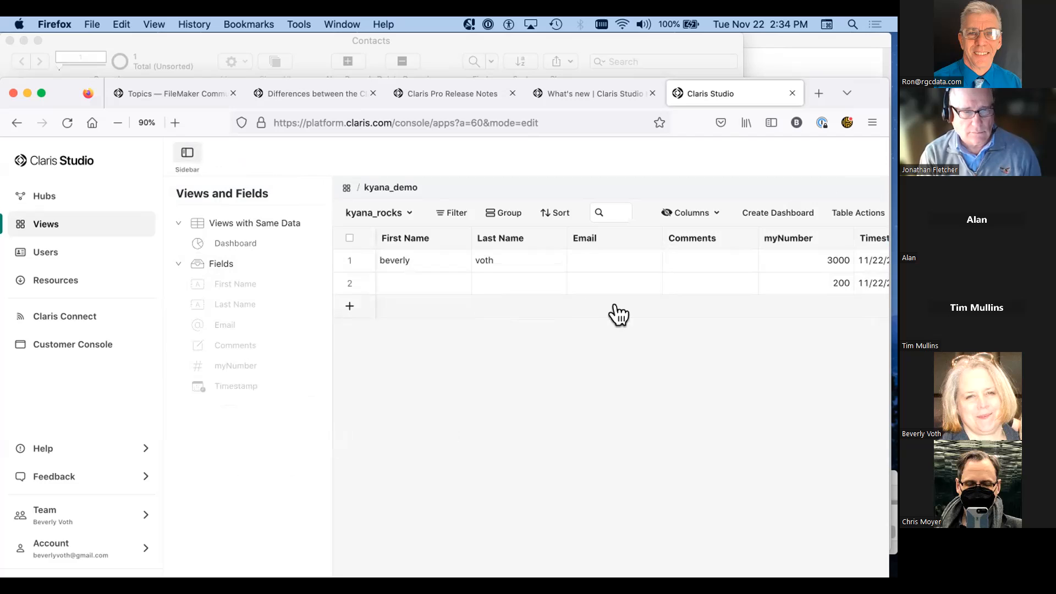
left_click(796, 312)
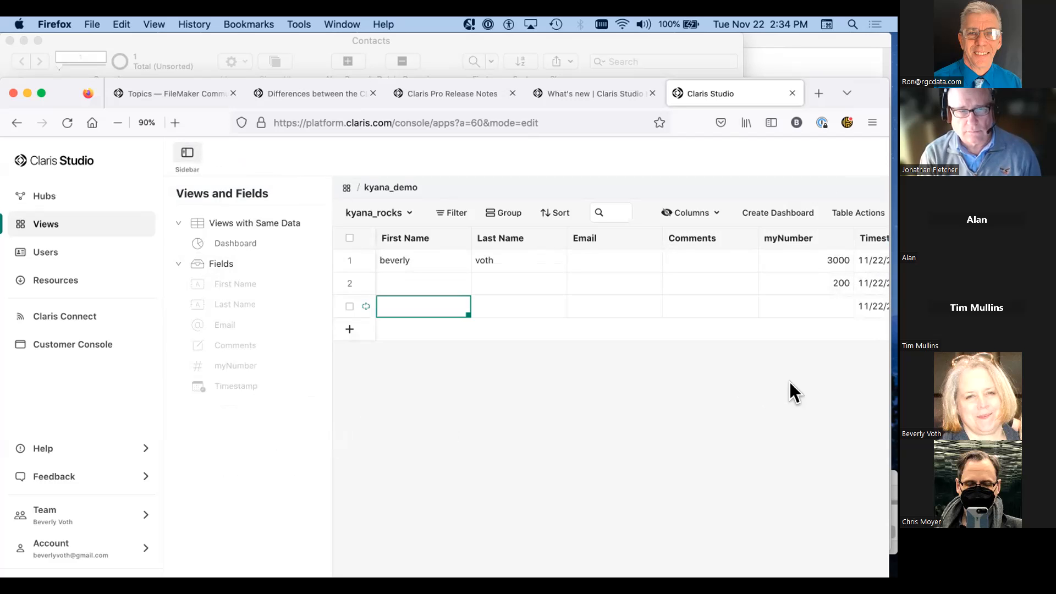
left_click(803, 306)
type("200")
left_click(692, 462)
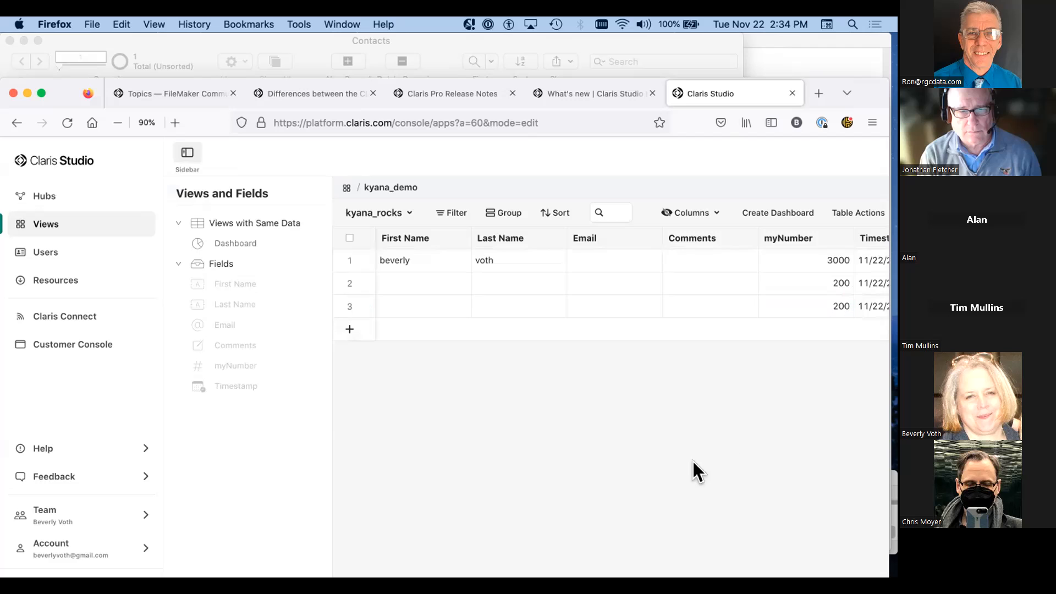
scroll(719, 473, "right", 5)
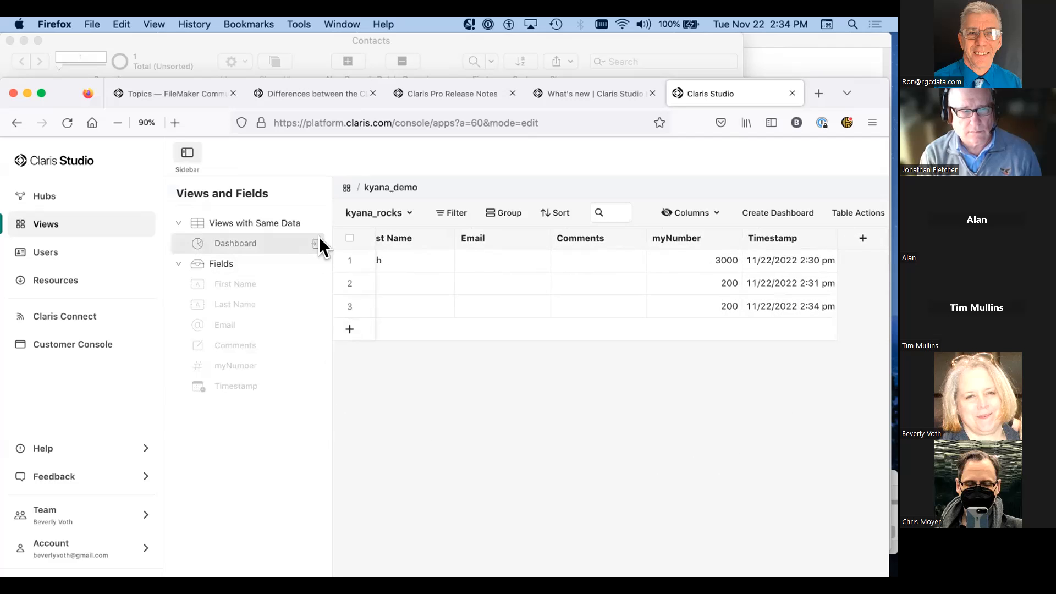
Step: Check the Dashboard pie (200 at 67%, 3000 at 33%), then return to Claris Pro's Contacts window
left_click(315, 246)
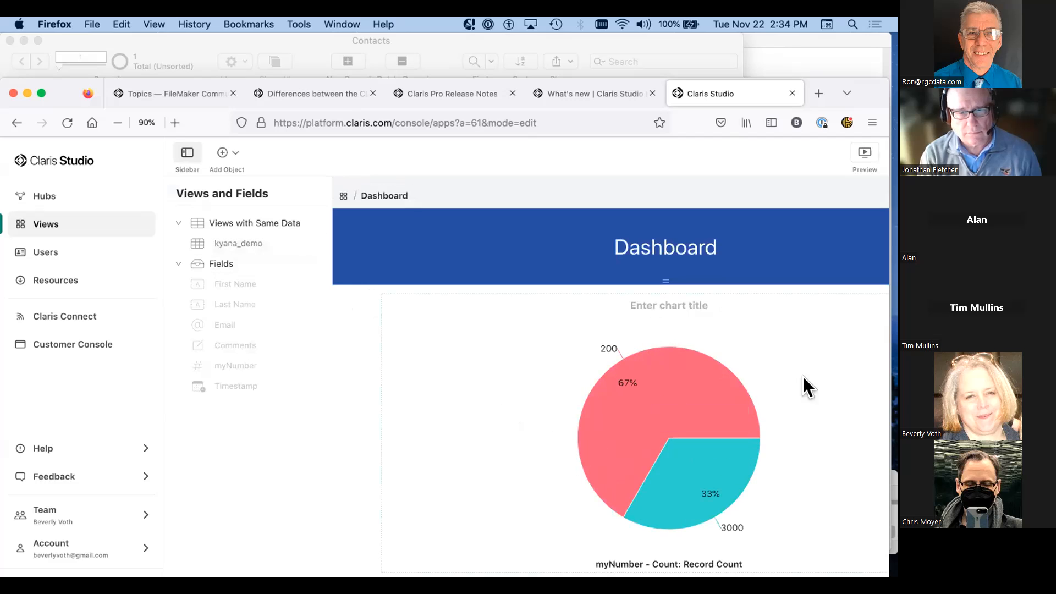
mouse_move(580, 462)
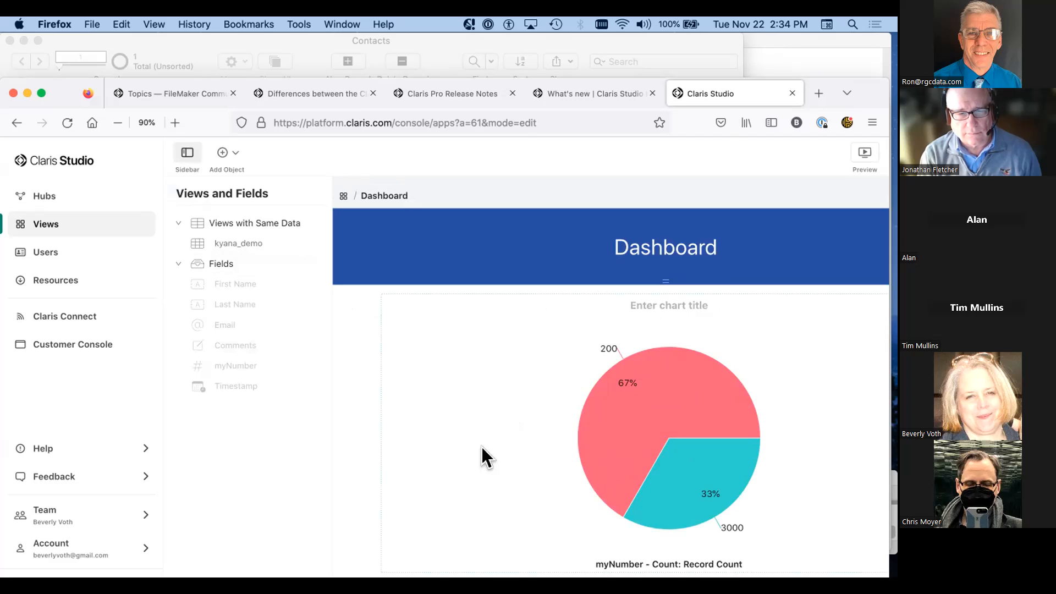
scroll(481, 447, "down", 1)
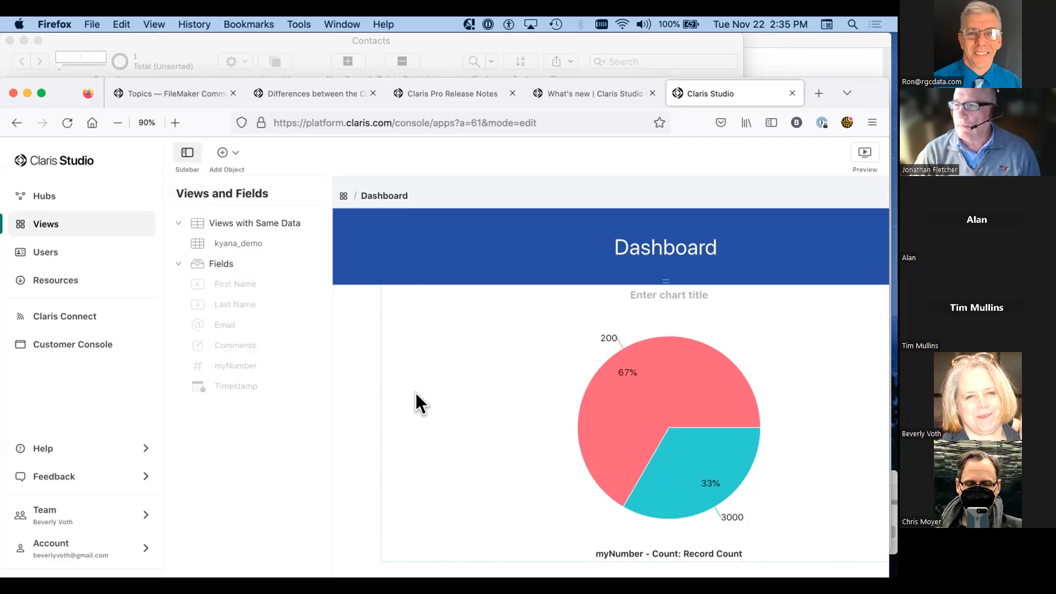
left_click(302, 37)
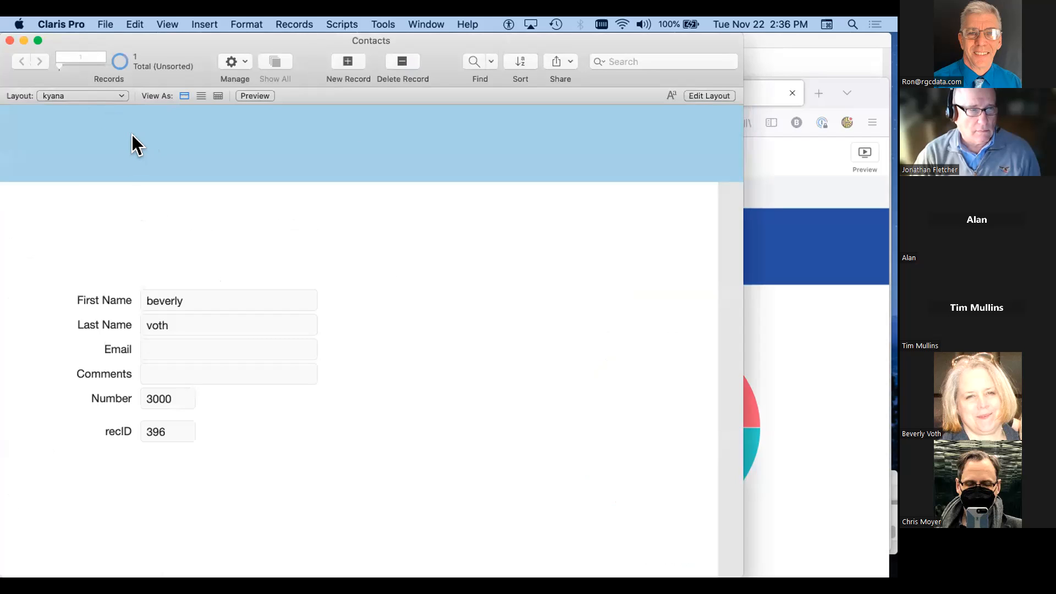
Step: Open Manage Database with Cmd+Shift+D and switch the field list to the Contacts table's 13 fields
key("super+shift+d")
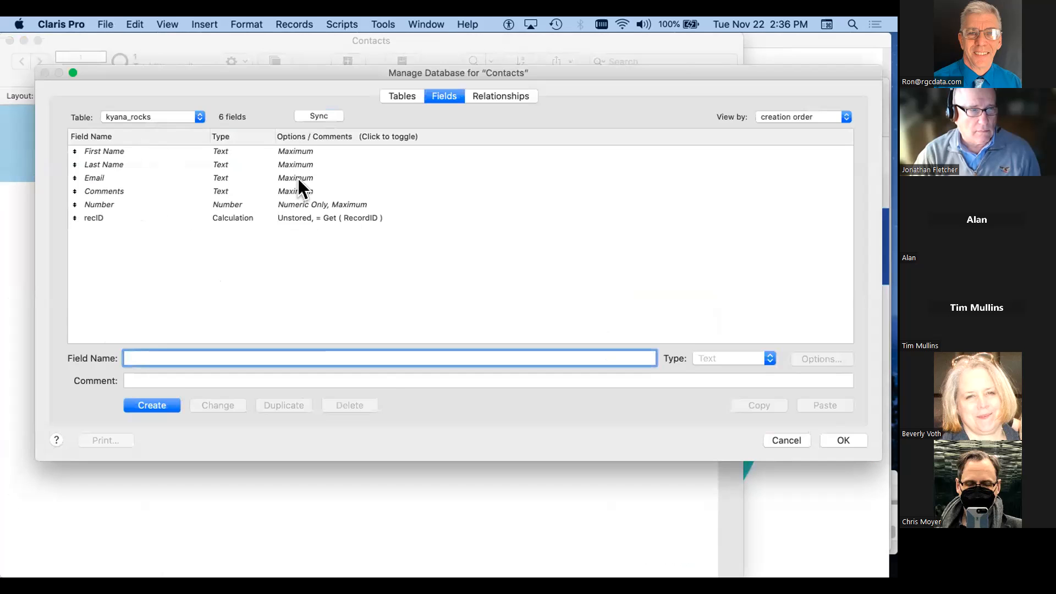
left_click(378, 148)
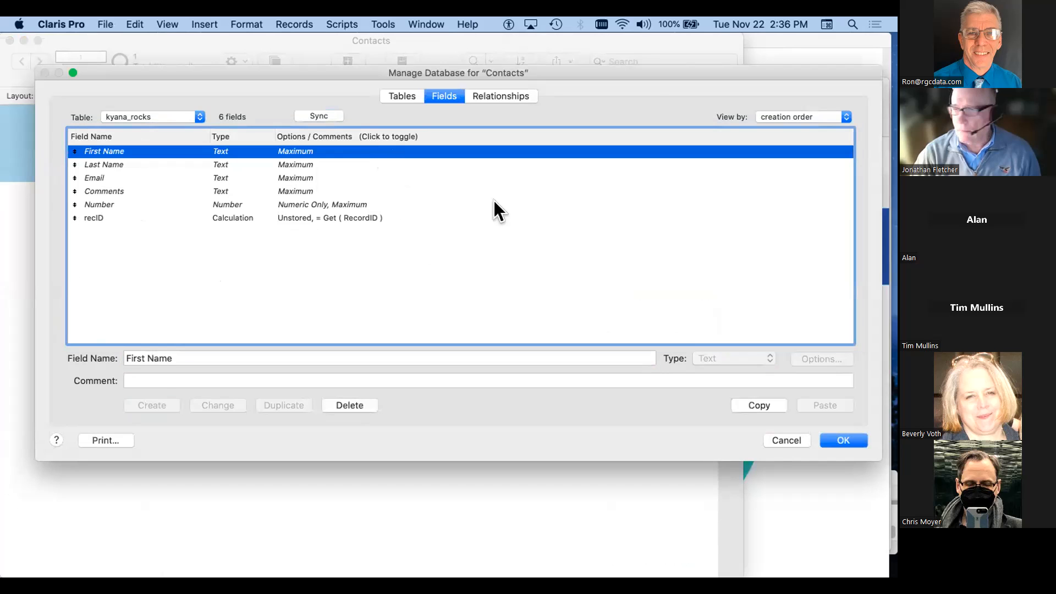
left_click(132, 116)
left_click(156, 45)
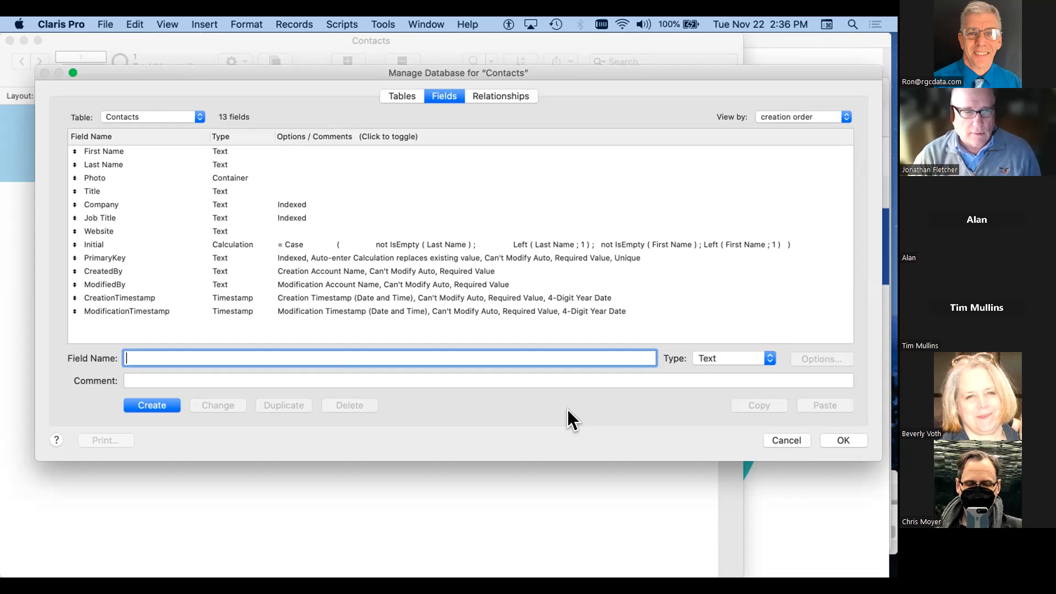
mouse_move(570, 575)
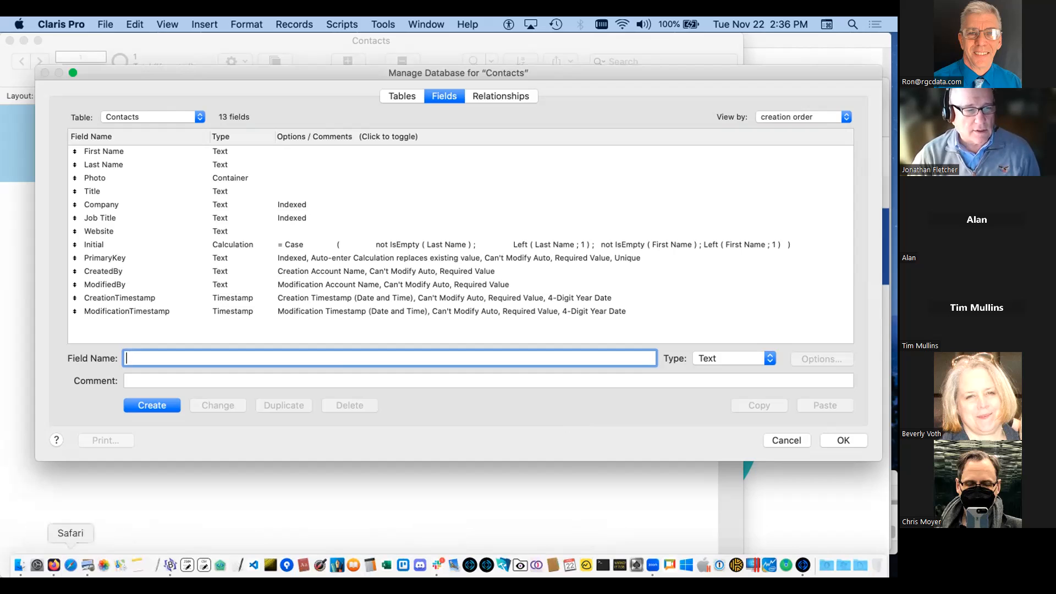
Step: Close the Manage Database screenshot and show page 3 of KYANA-Claris-demo.pdf, the Claris Platform slide
left_click(87, 565)
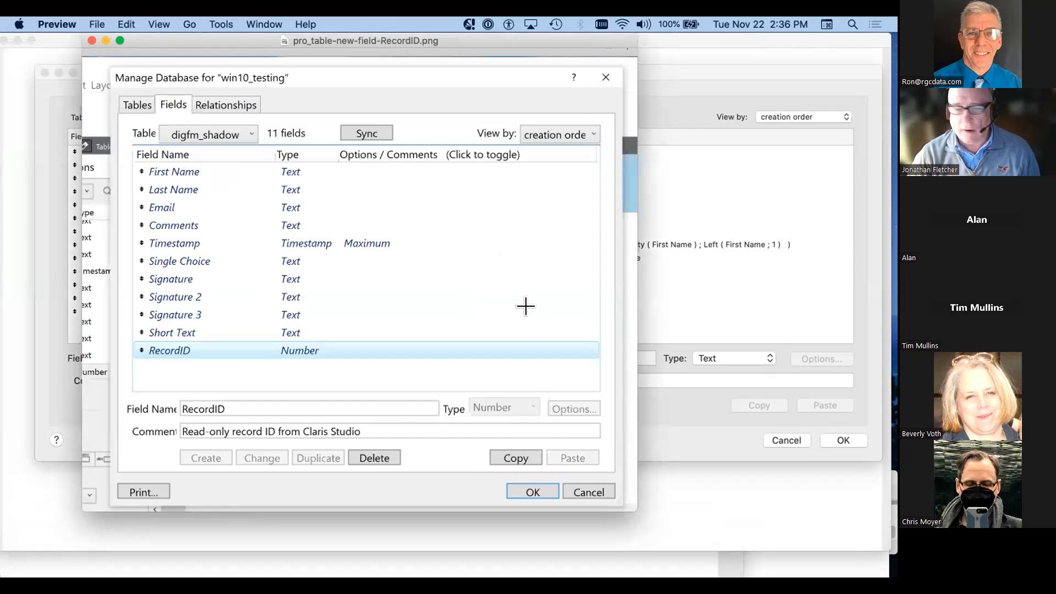
left_click(92, 40)
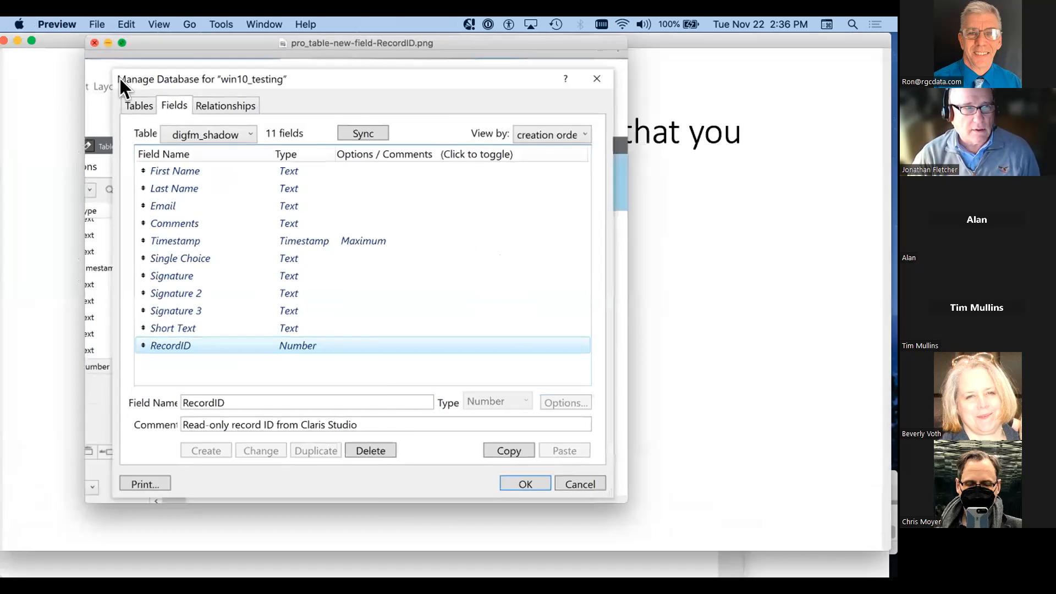
scroll(393, 362, "up", 20)
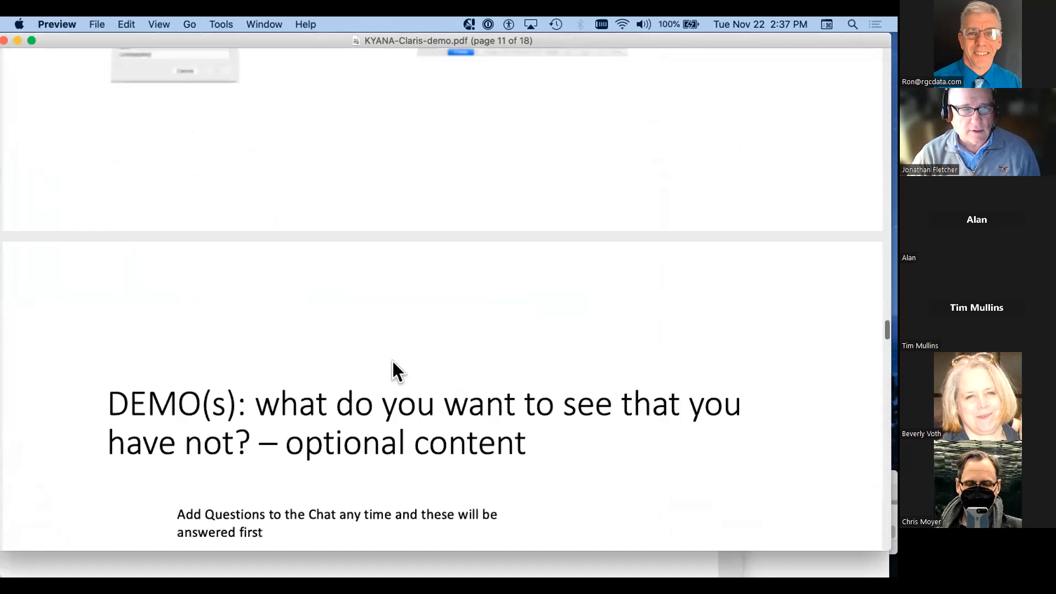
scroll(393, 362, "up", 10)
scroll(393, 362, "down", 4)
scroll(392, 370, "down", 15)
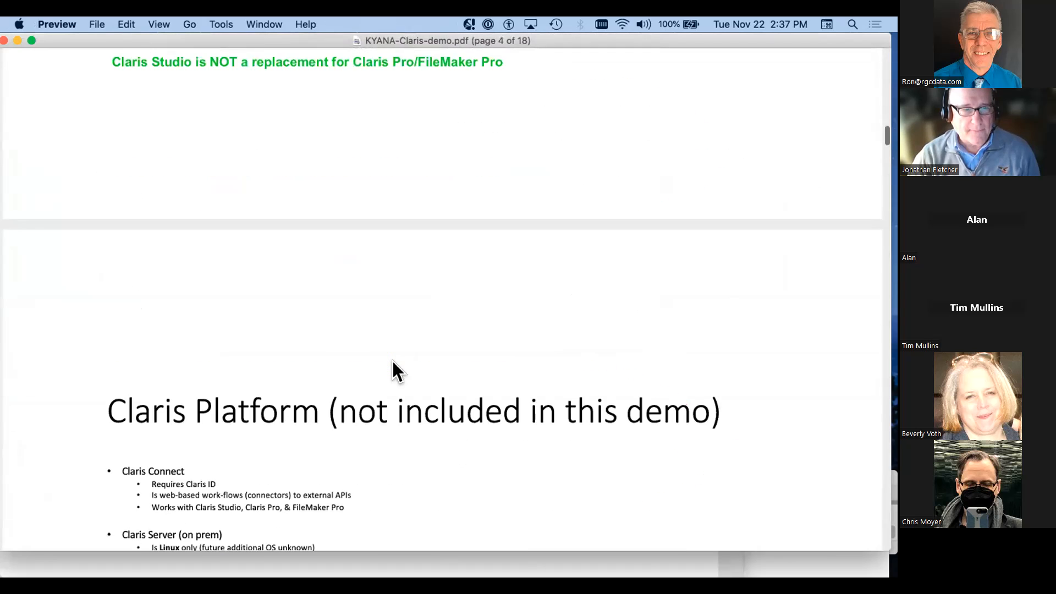
scroll(392, 361, "down", 15)
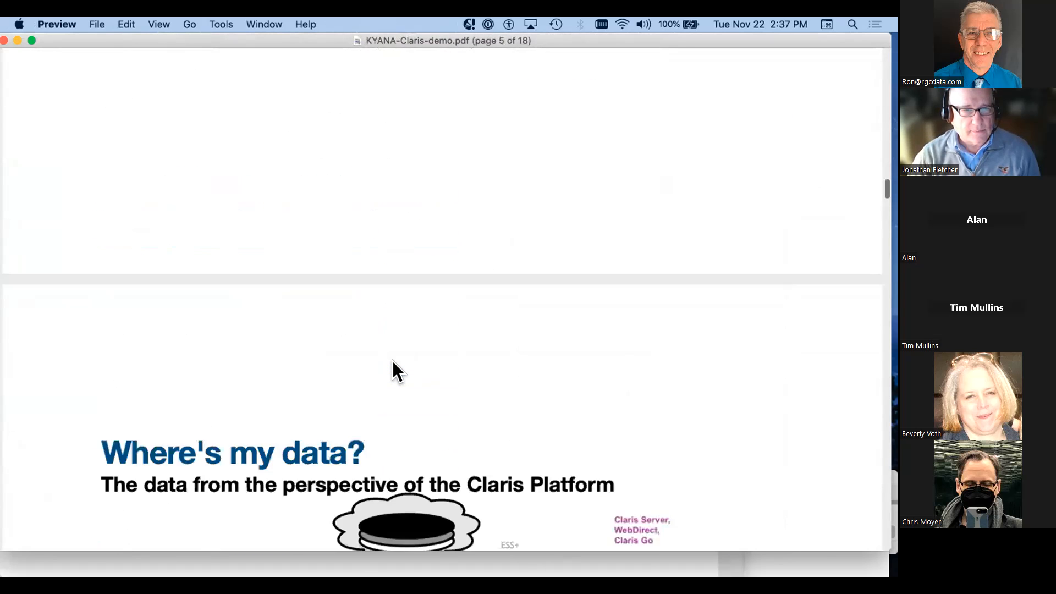
scroll(392, 361, "down", 10)
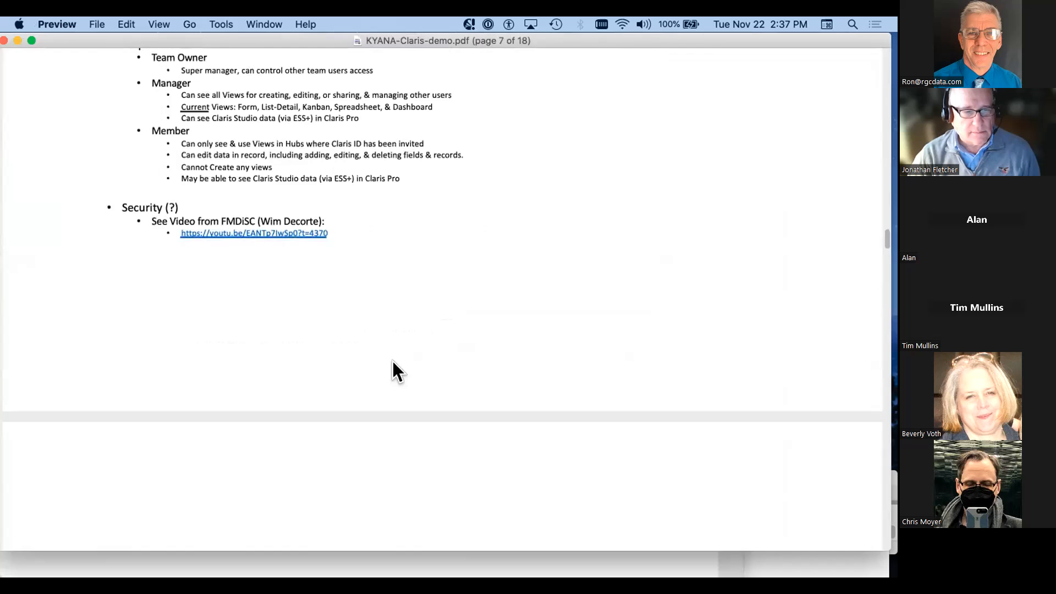
scroll(484, 304, "up", 10)
scroll(483, 306, "up", 20)
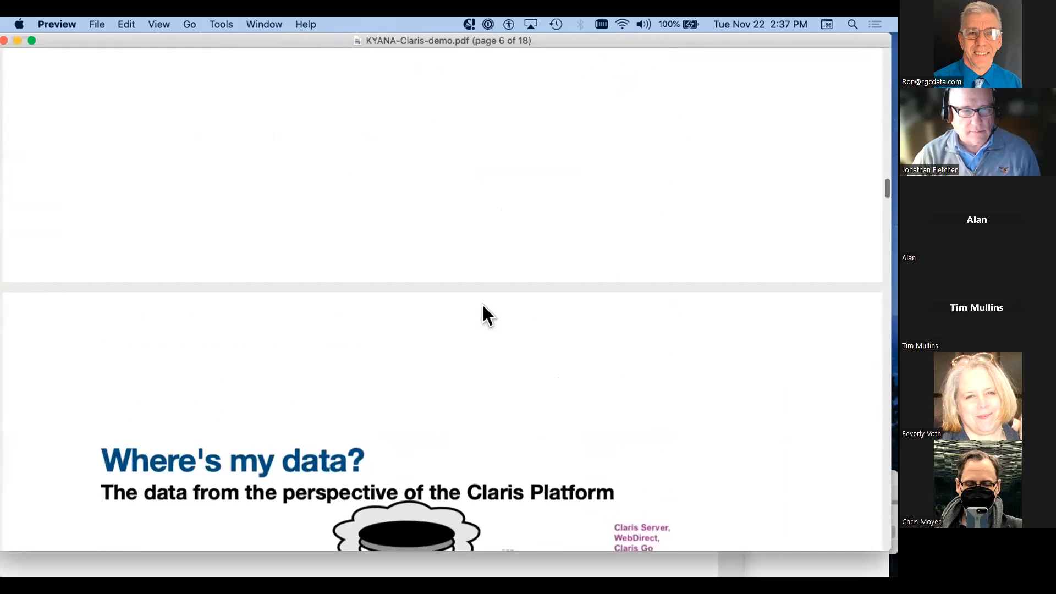
scroll(484, 313, "up", 3)
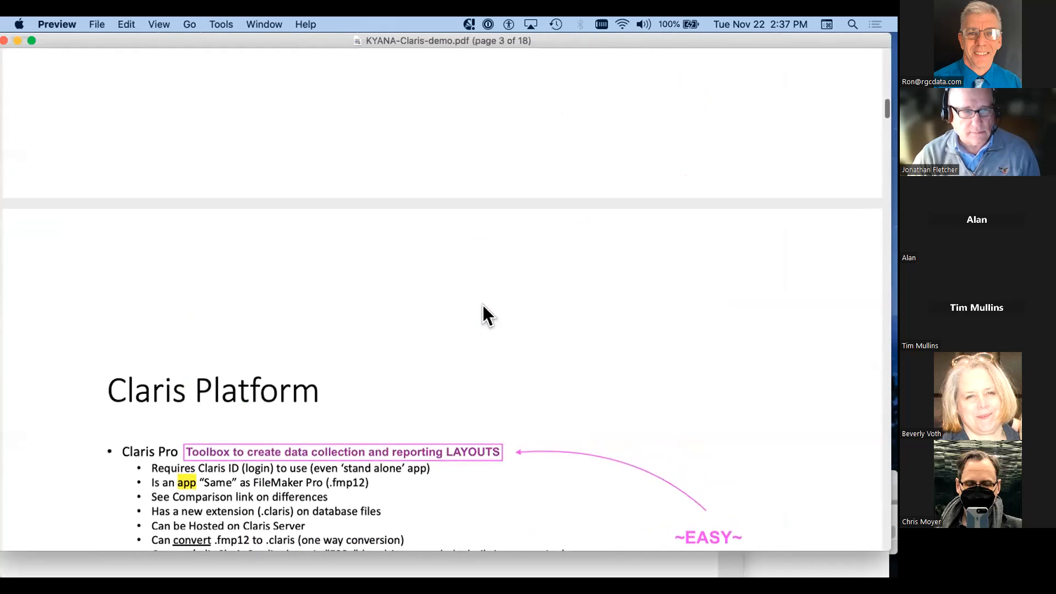
scroll(583, 260, "down", 5)
scroll(820, 384, "down", 10)
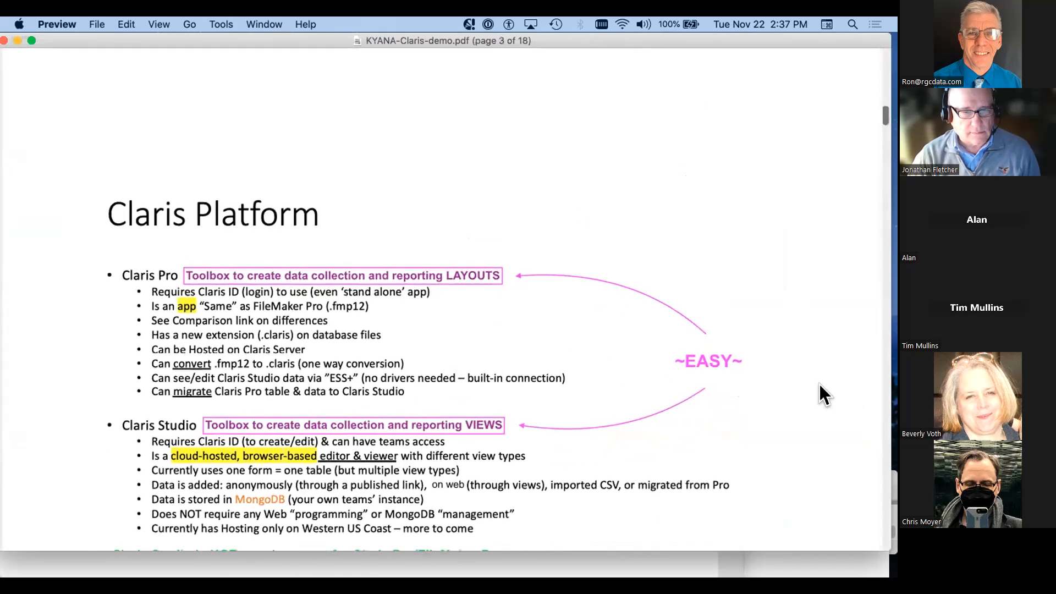